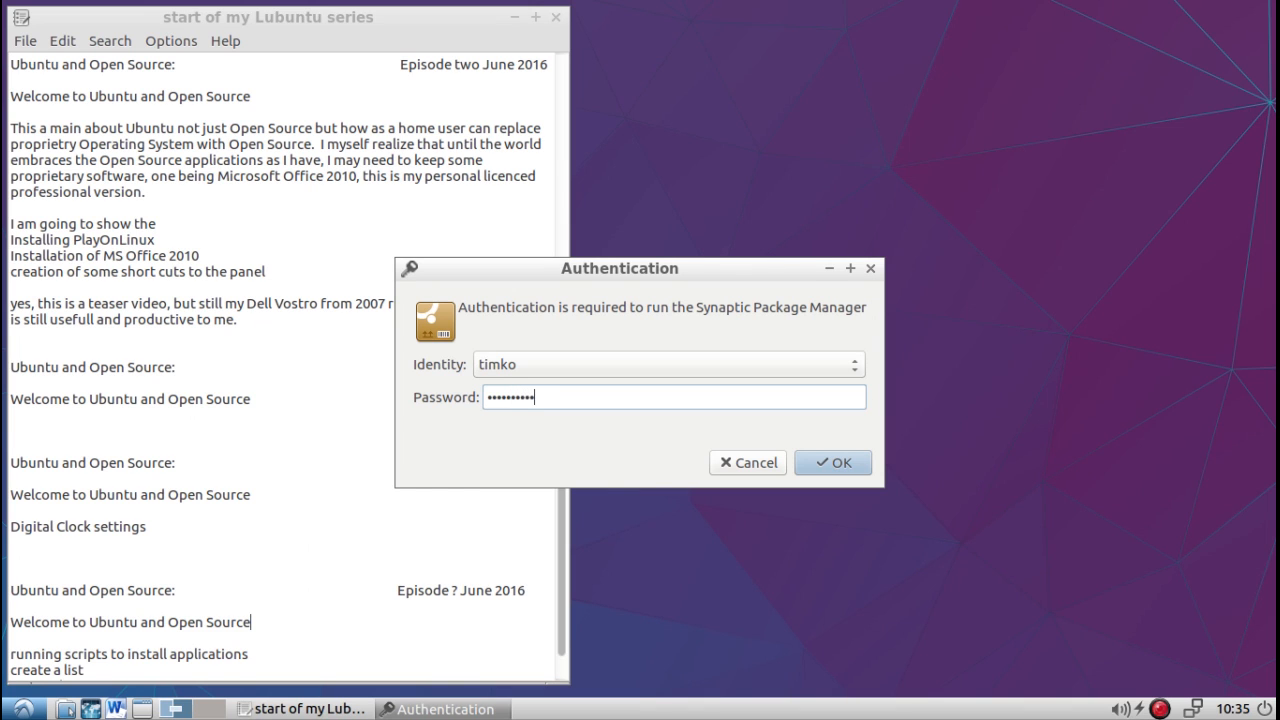
Step: Submit the account password to authorize the Synaptic Package Manager, and search the packages for menulibre
key("Return")
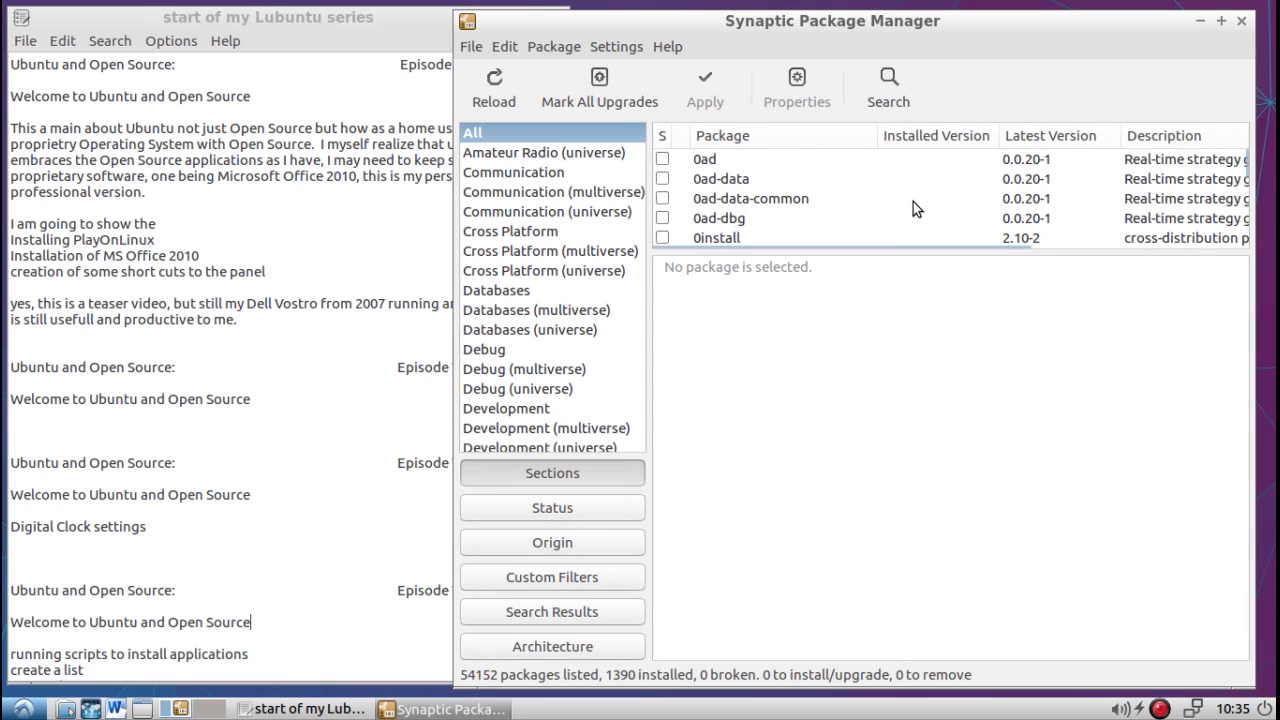
left_click(889, 86)
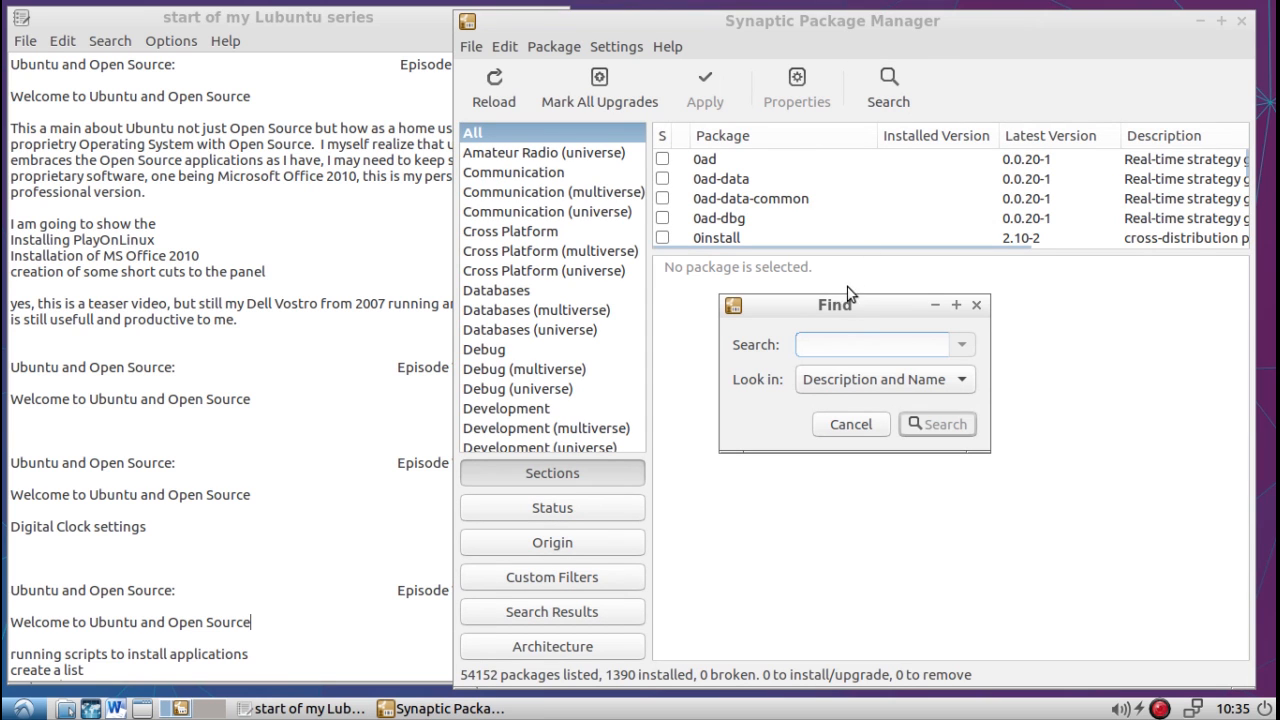
type("menulibre")
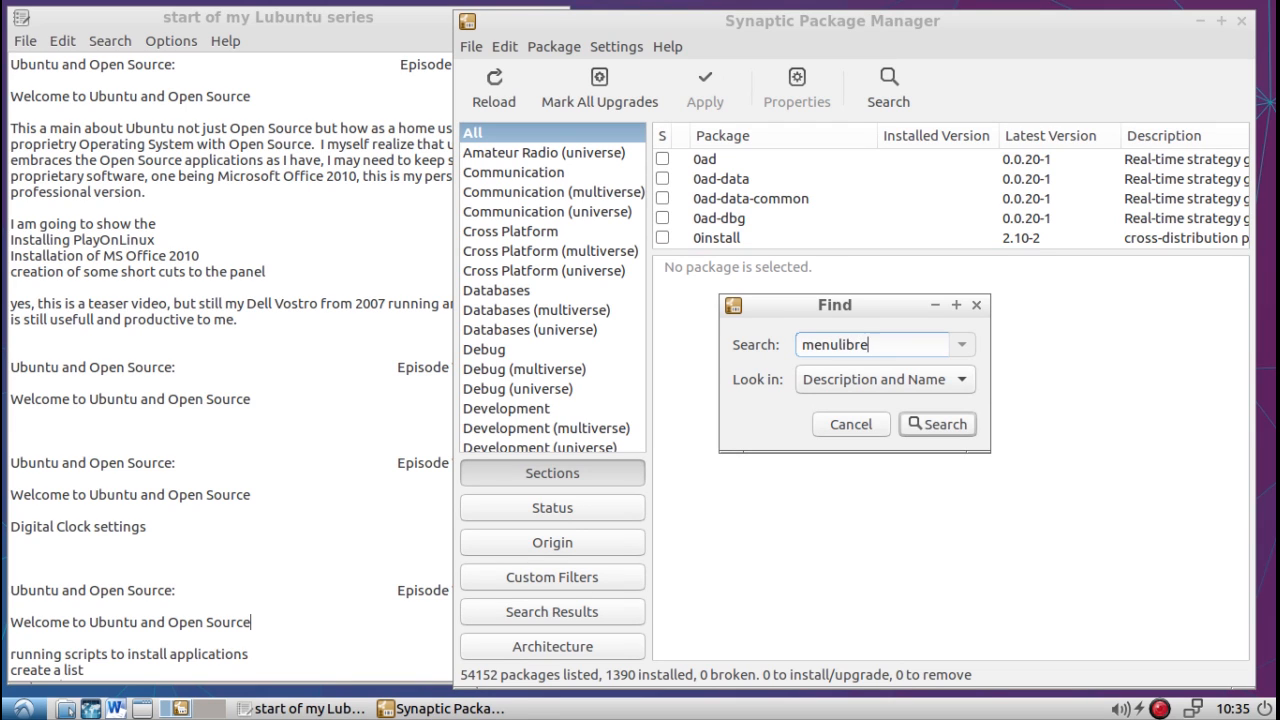
key("Return")
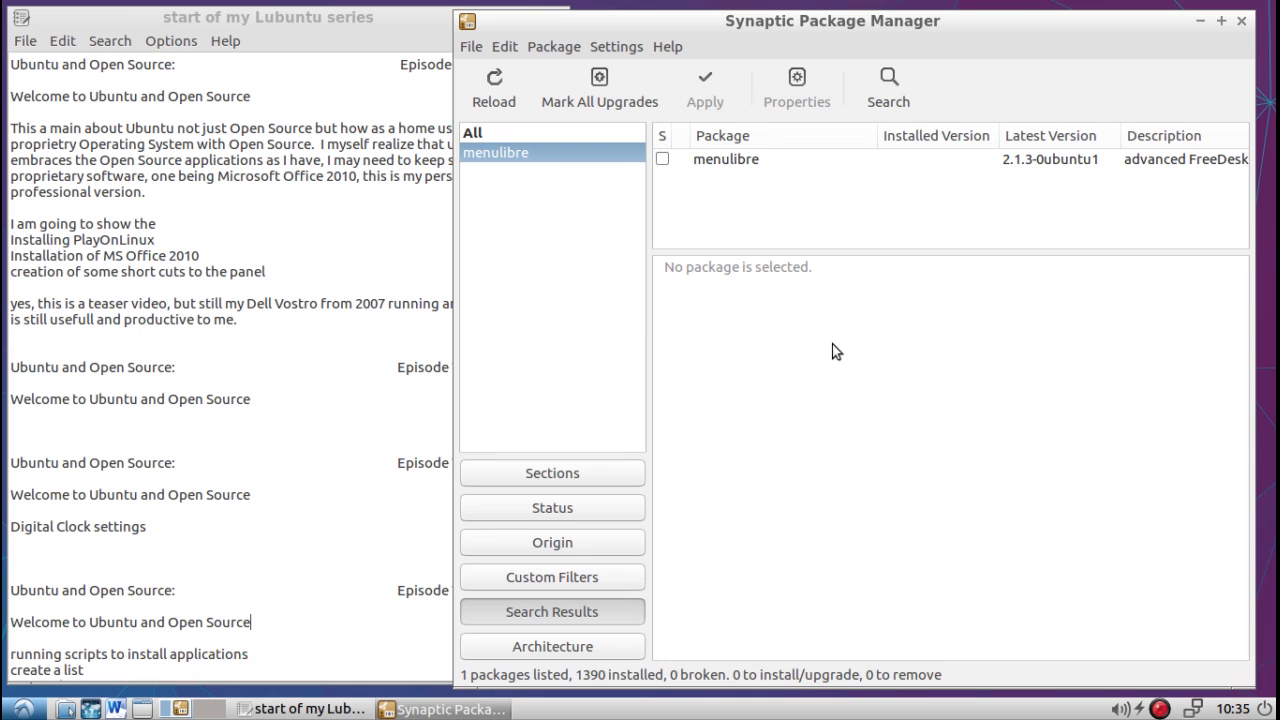
Step: Mark the menulibre package for installation and apply the change
left_click(811, 159)
right_click(811, 159)
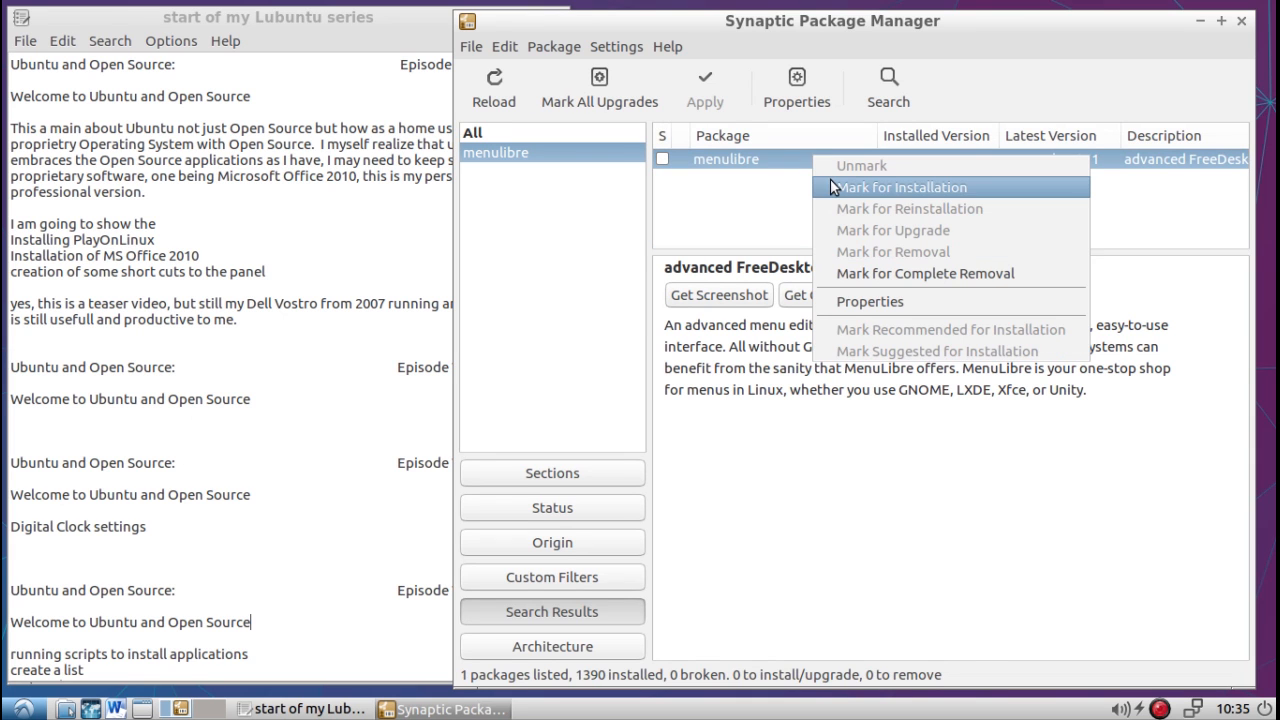
left_click(832, 186)
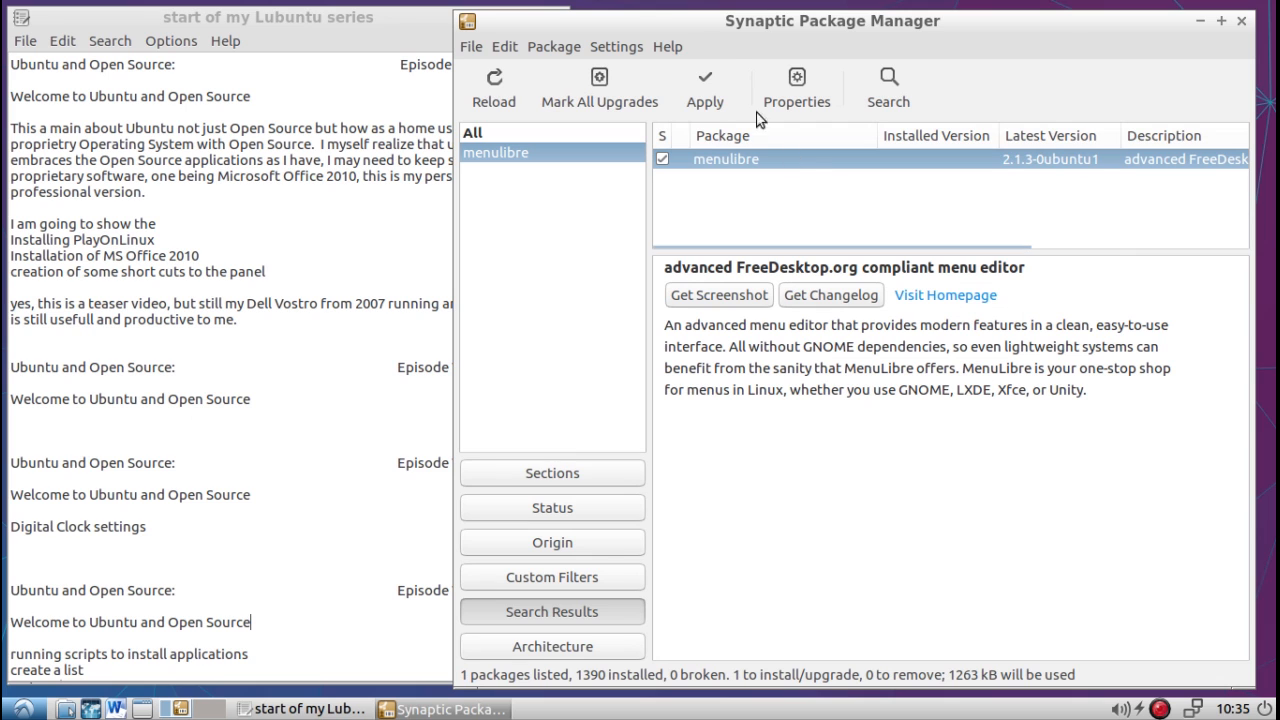
left_click(705, 86)
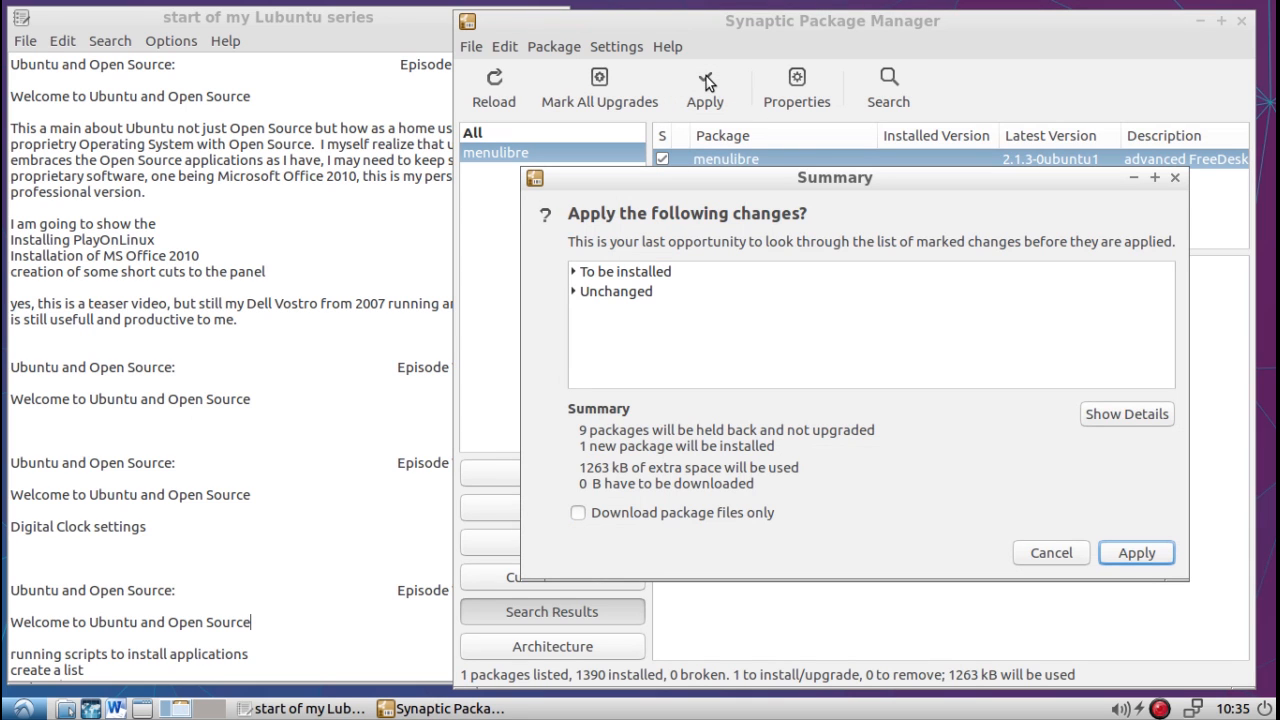
left_click(1137, 553)
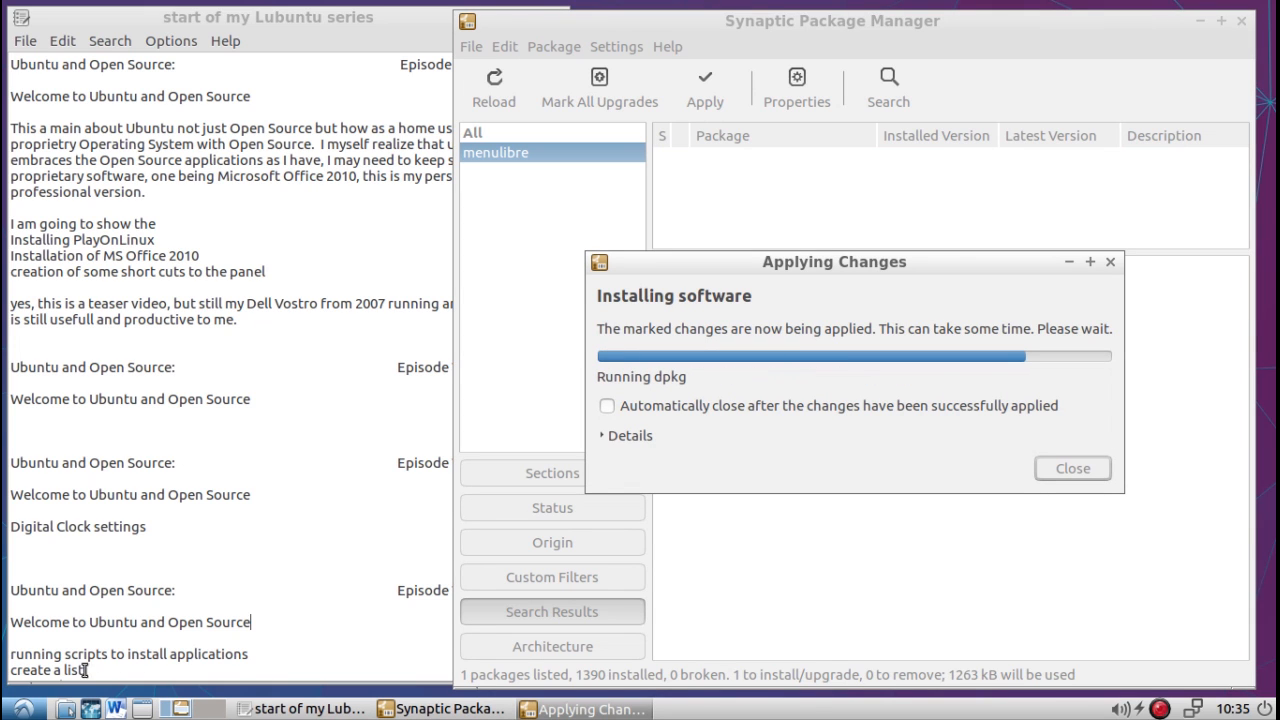
Step: Dismiss the completed installation dialog and close the Synaptic Package Manager
left_click(24, 708)
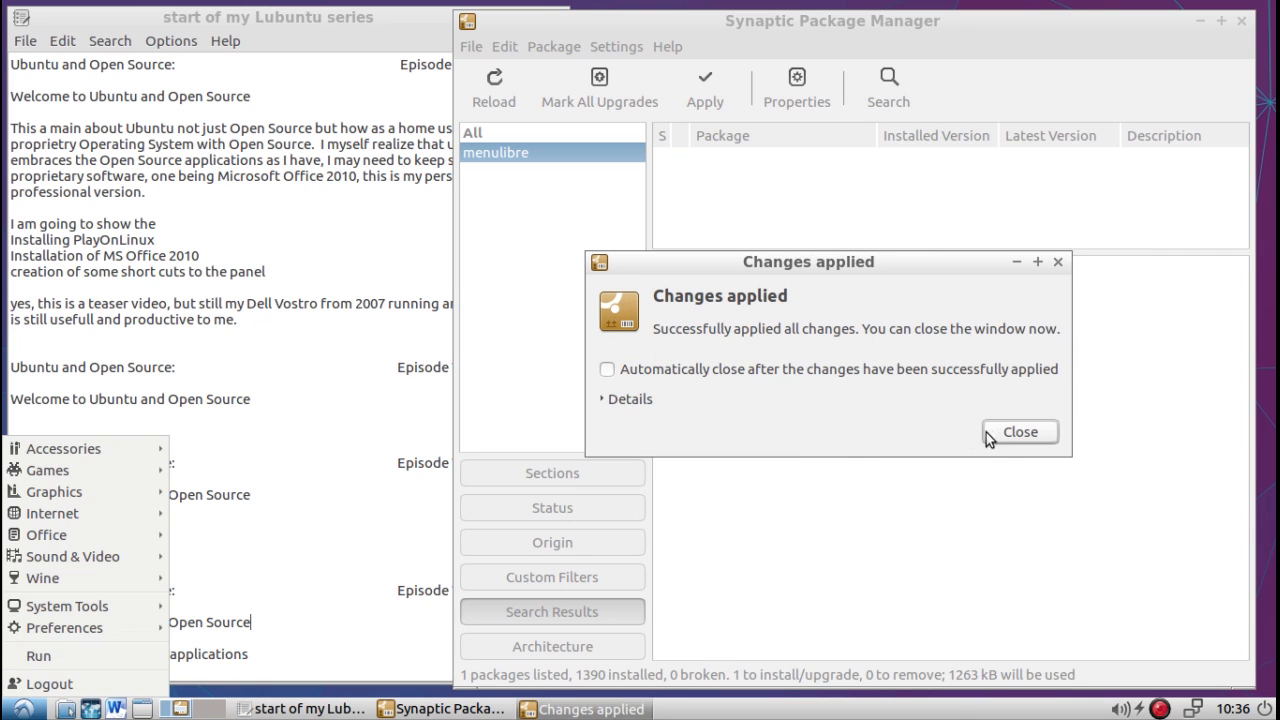
left_click(1019, 432)
left_click(1019, 432)
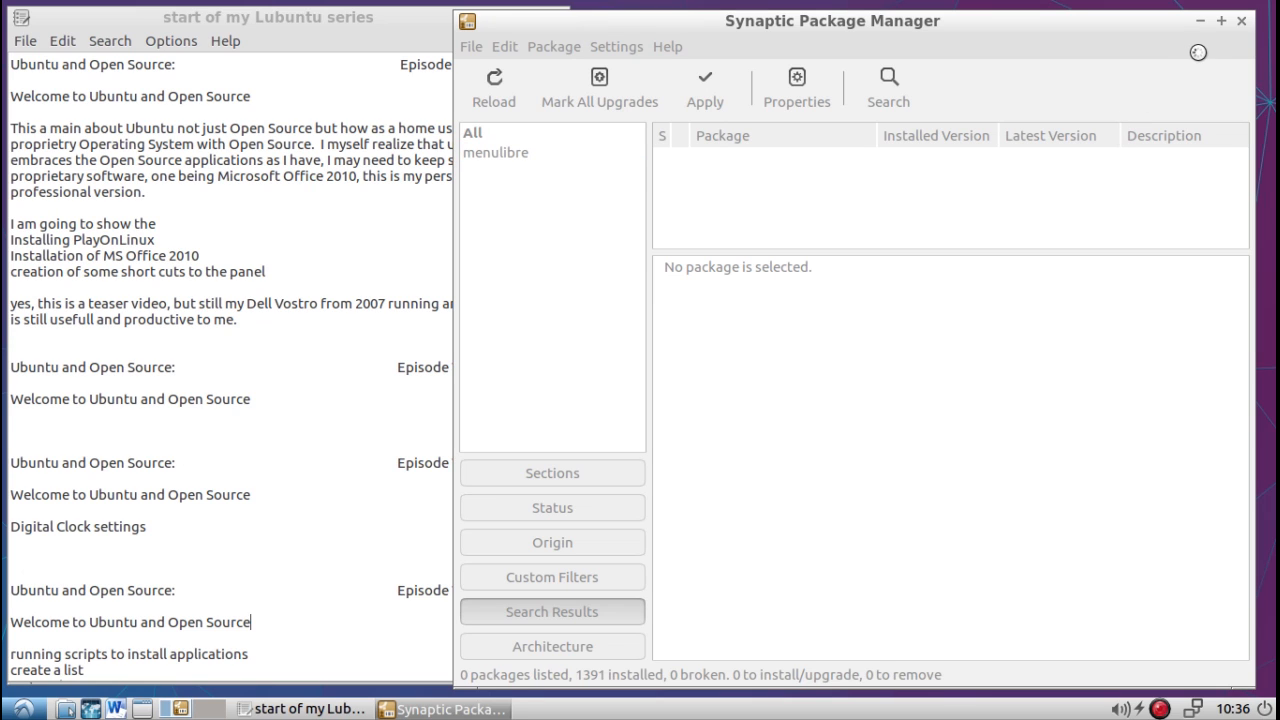
left_click(1241, 21)
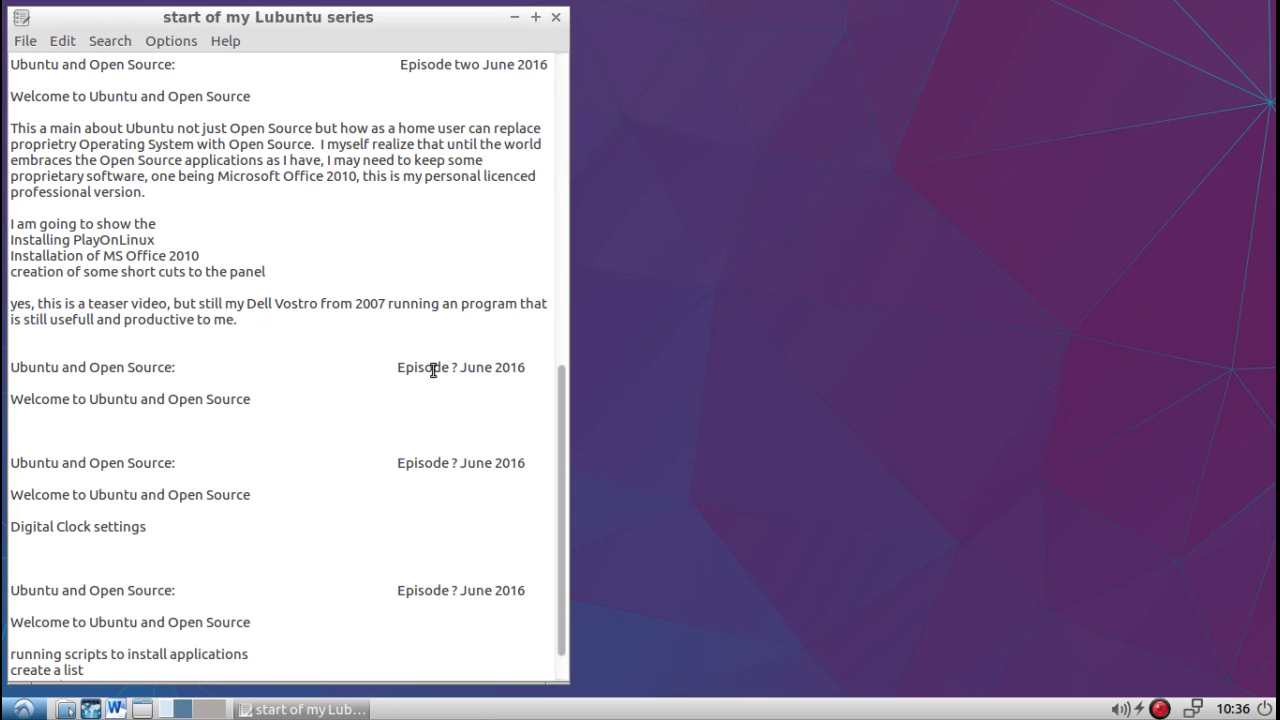
Step: Launch the Menu Editor from the system preferences and place its window beside the text document
left_click(24, 709)
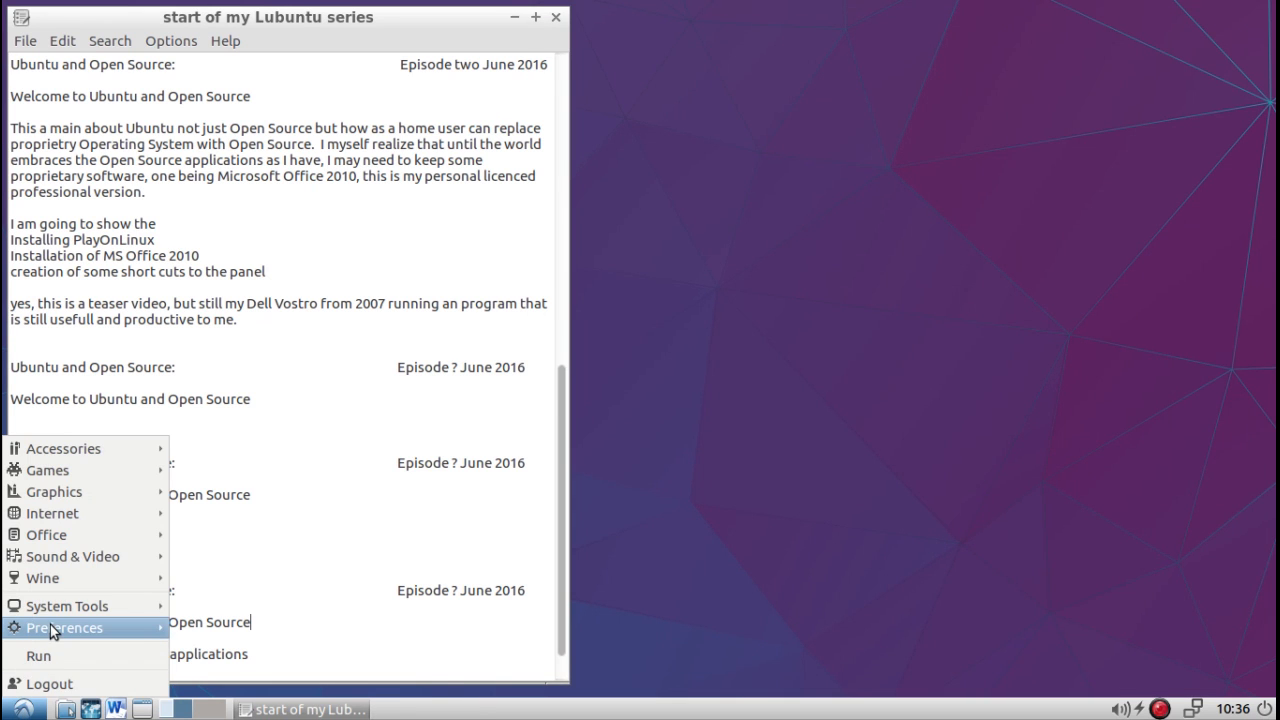
mouse_move(52, 630)
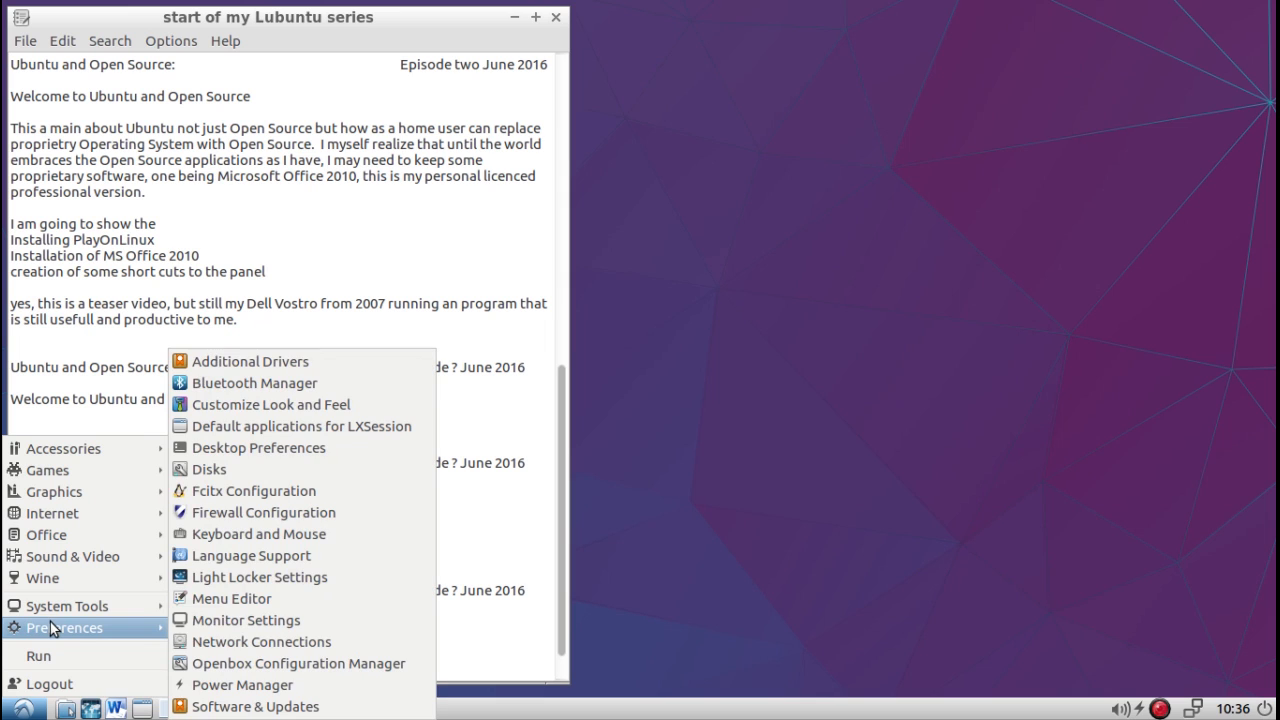
left_click(250, 602)
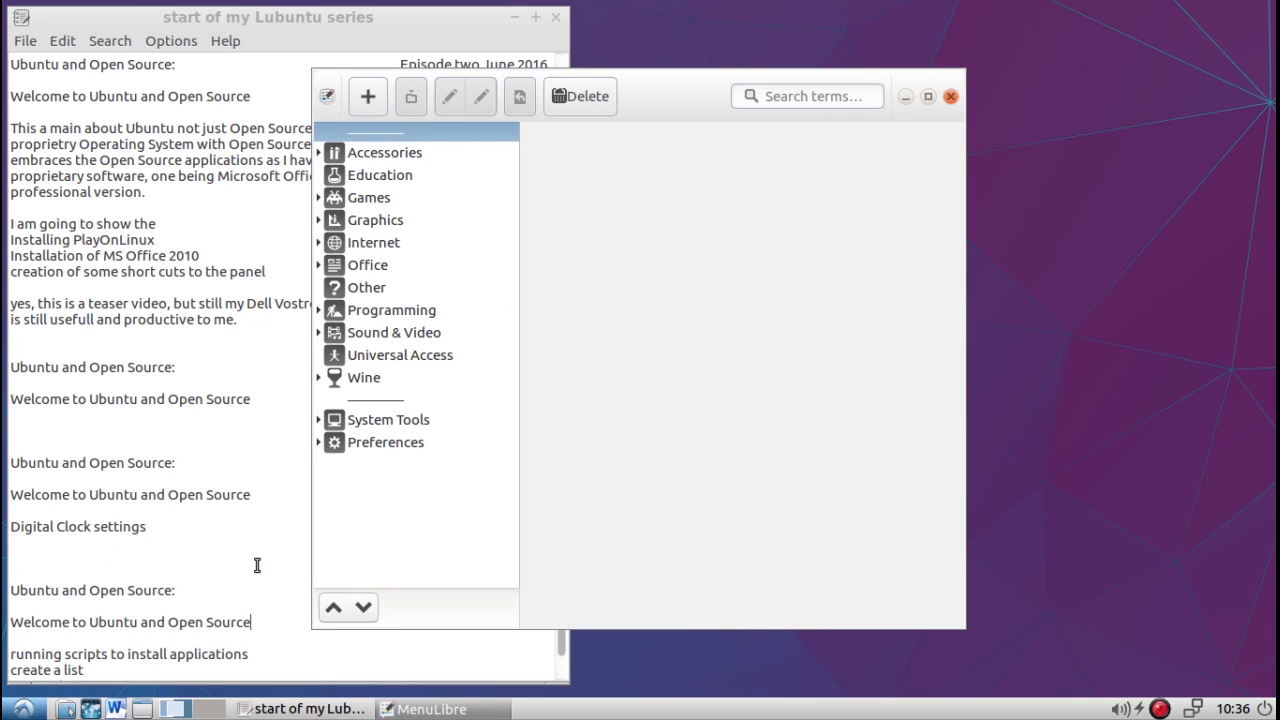
left_click_drag(657, 96, 922, 91)
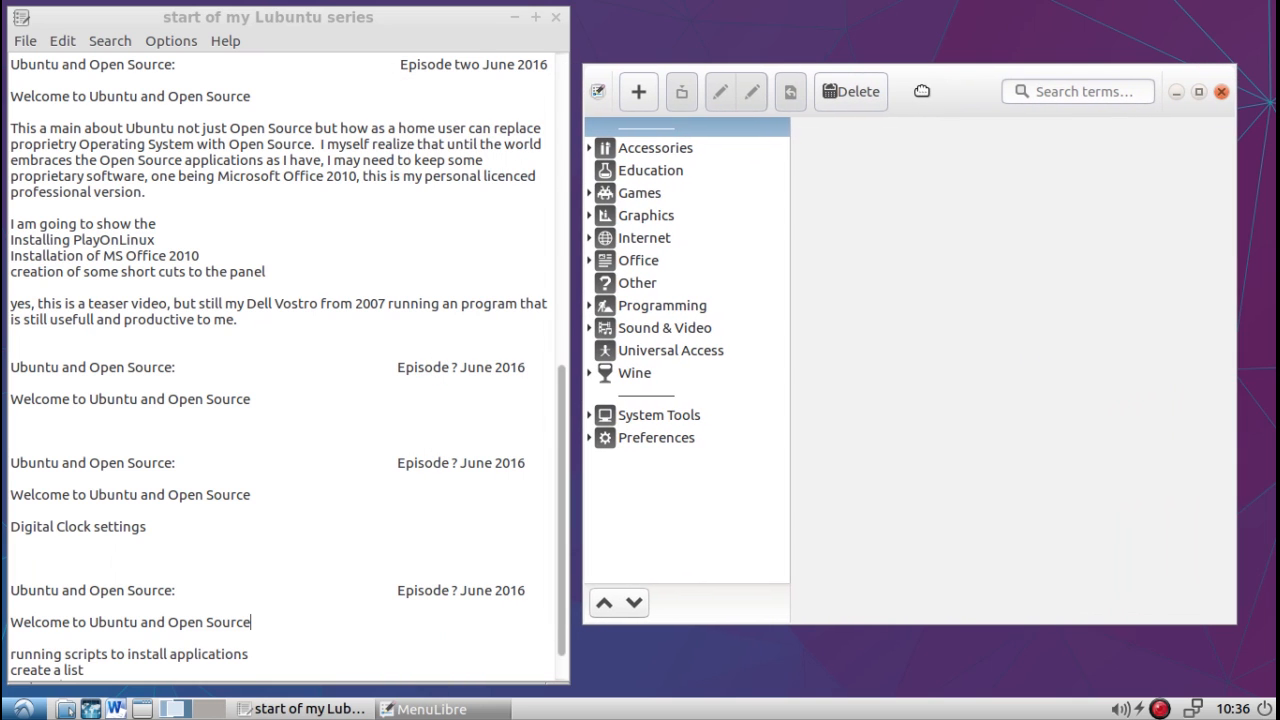
Step: Expand the Office category and compare the details of the two Microsoft Word 2010 launchers
left_click(620, 288)
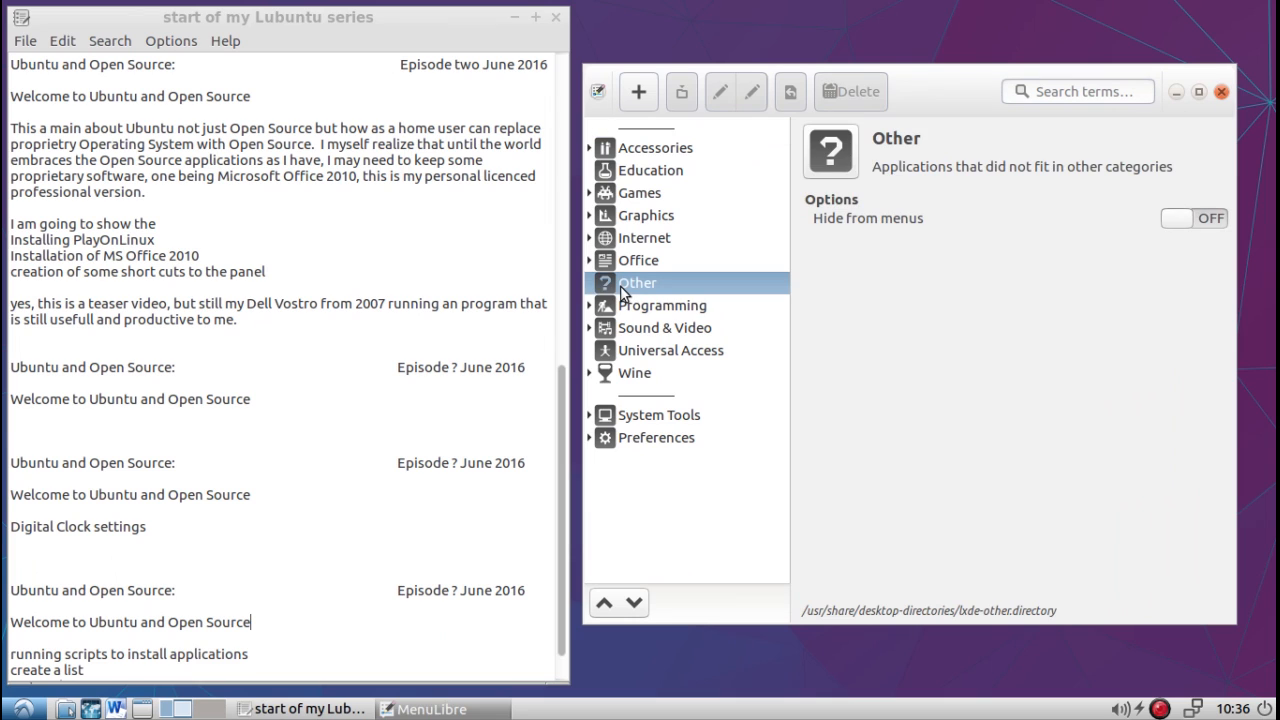
left_click(589, 260)
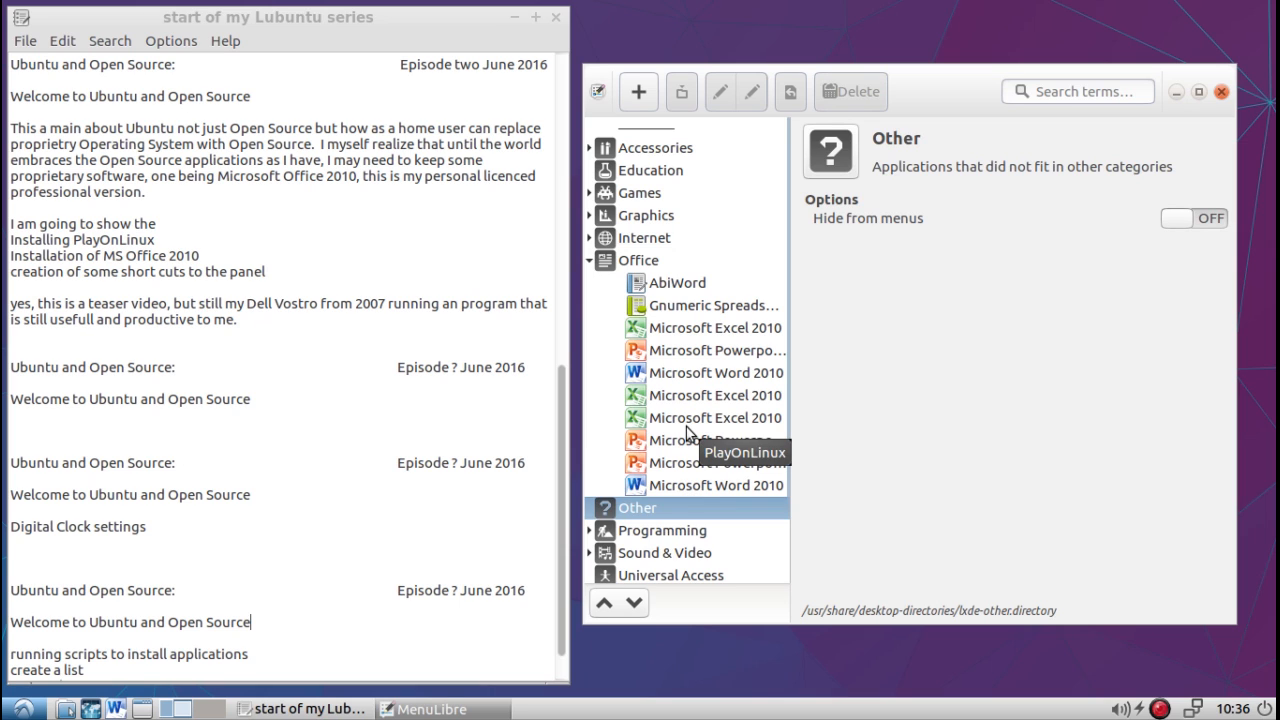
left_click(687, 486)
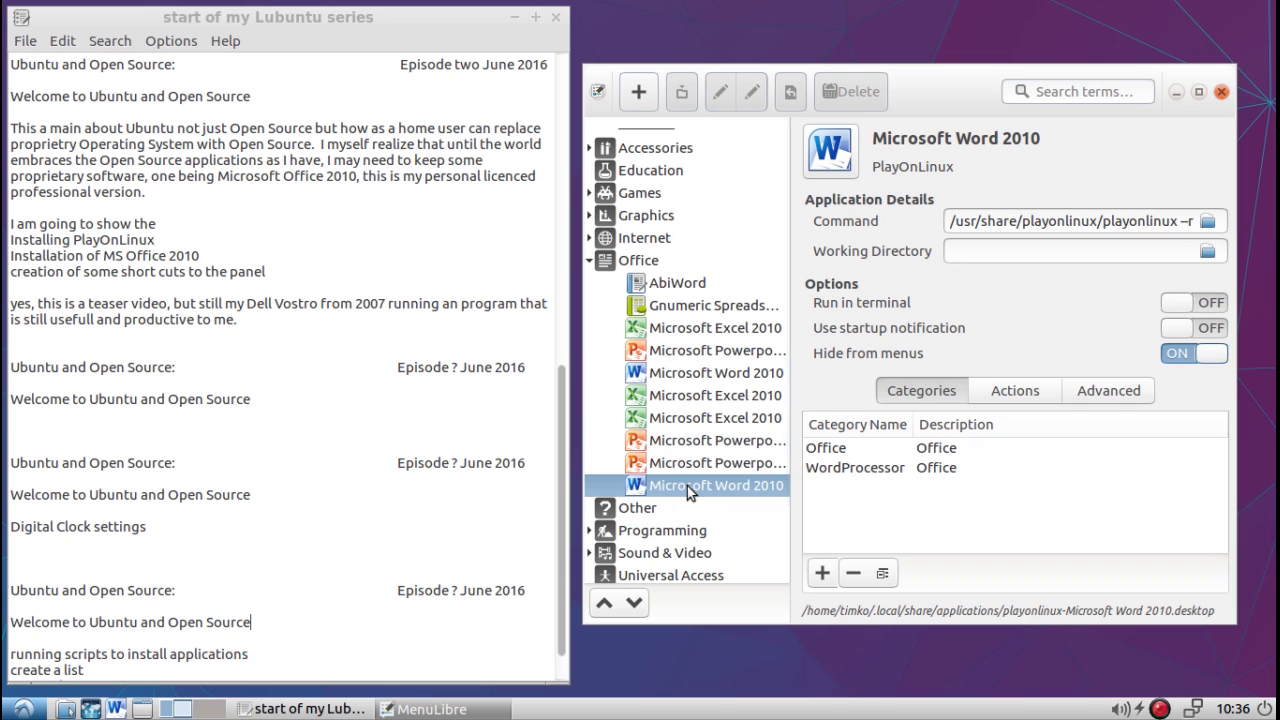
left_click(680, 378)
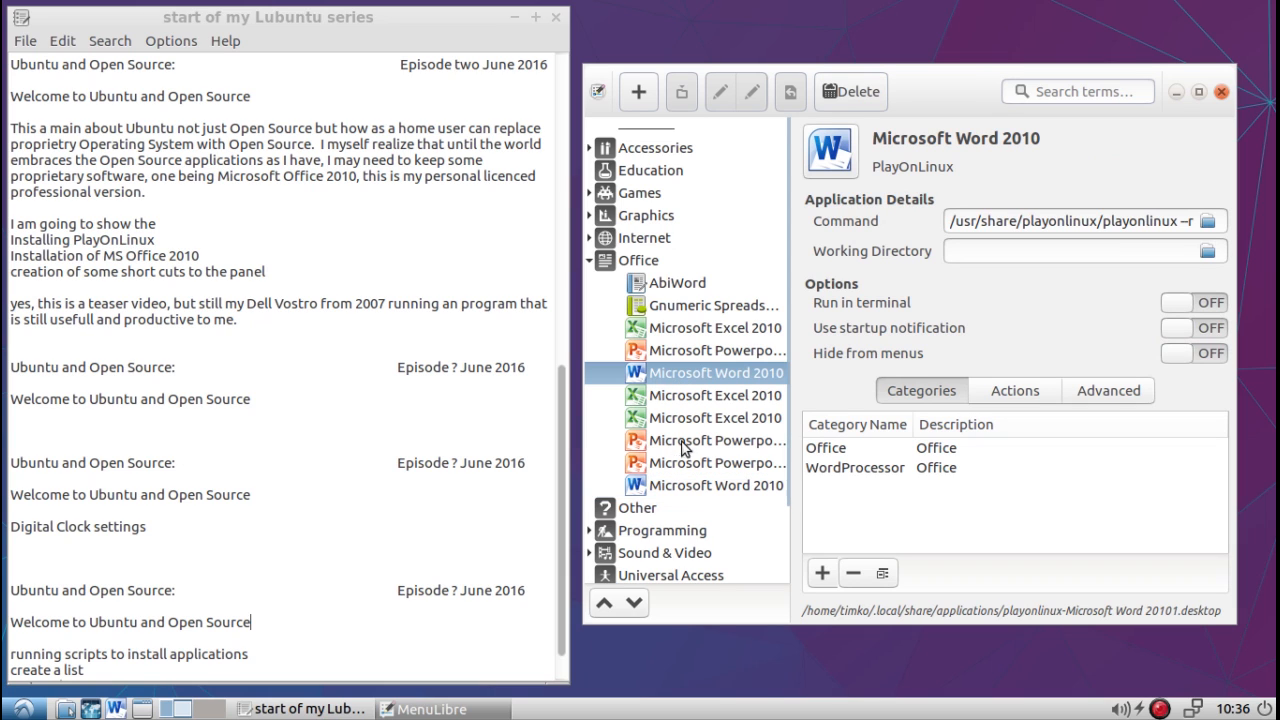
left_click(693, 486)
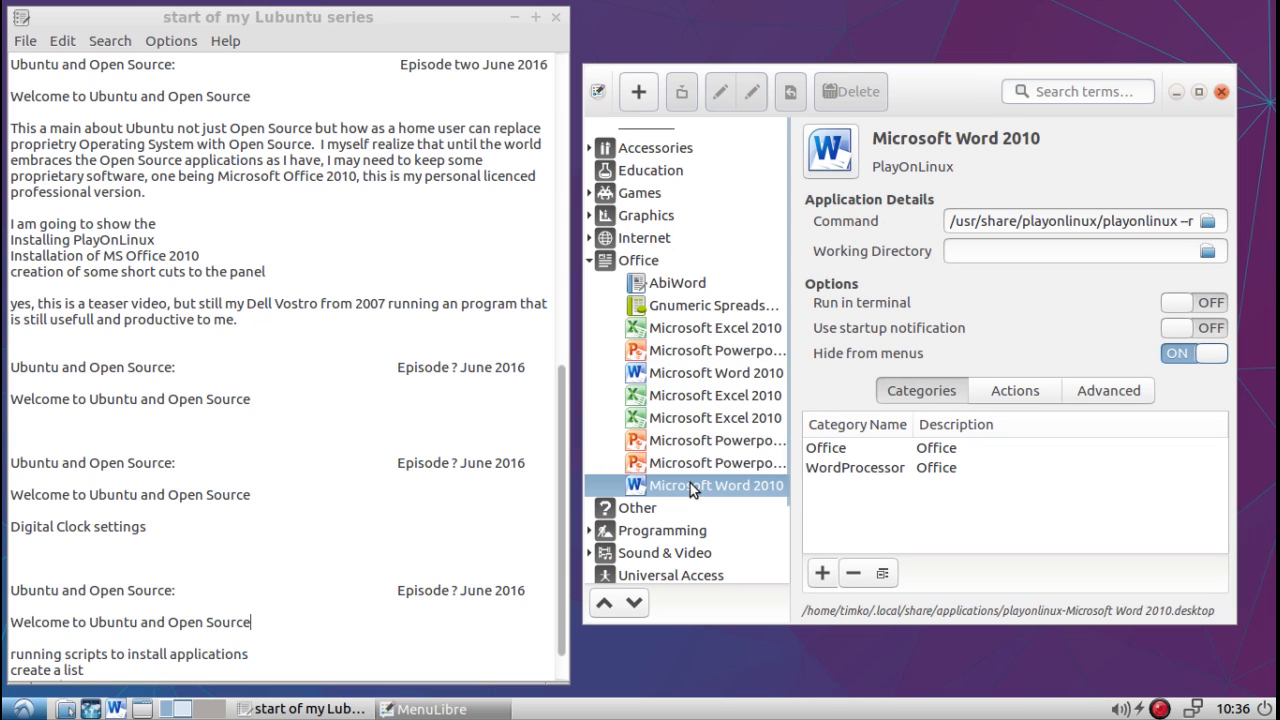
Step: Set the first Microsoft Word 2010 launcher in Office to be hidden from menus, and save the change
left_click(681, 376)
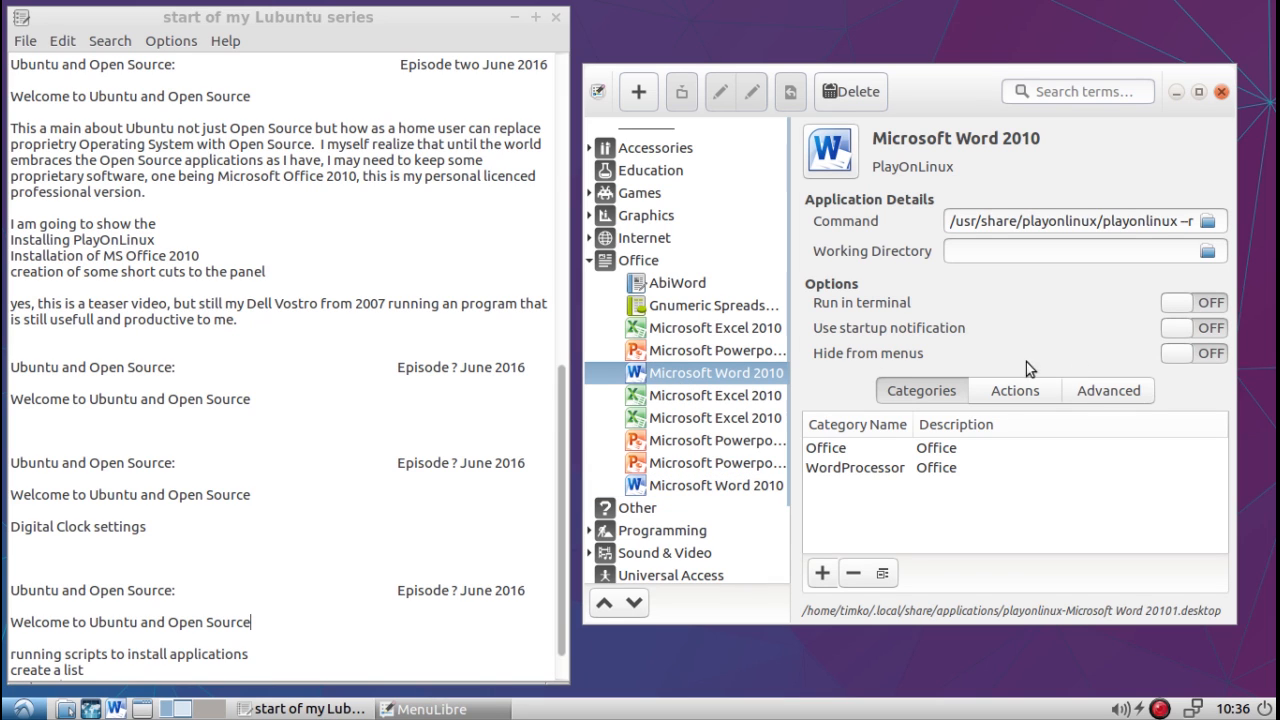
left_click(1192, 355)
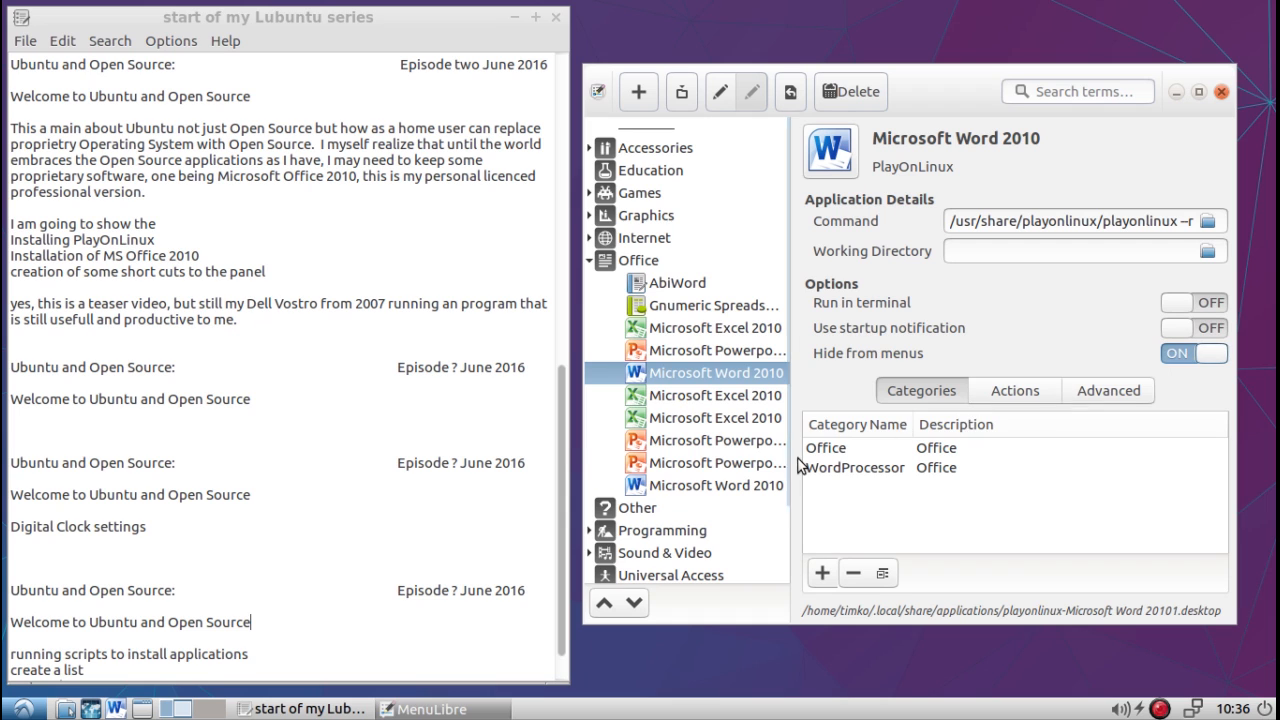
left_click(762, 488)
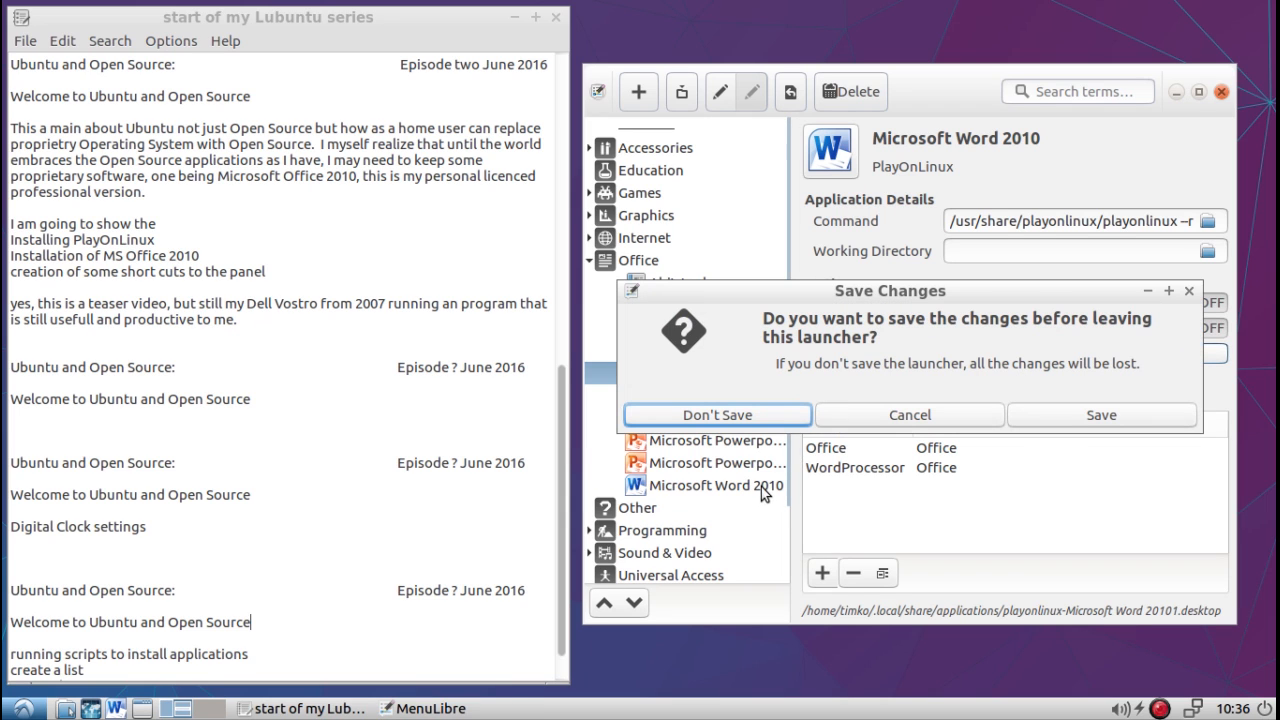
left_click(1048, 414)
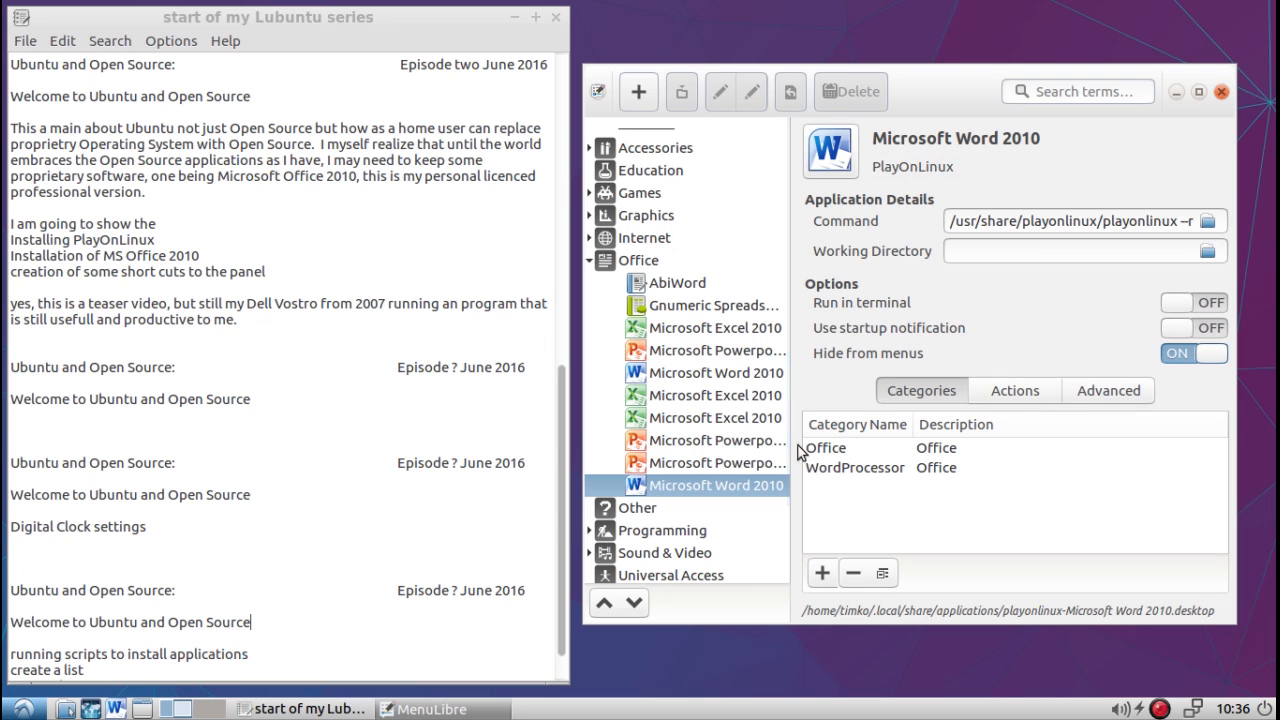
Step: Delete the first Microsoft Word 2010 launcher from the Office category
left_click(715, 372)
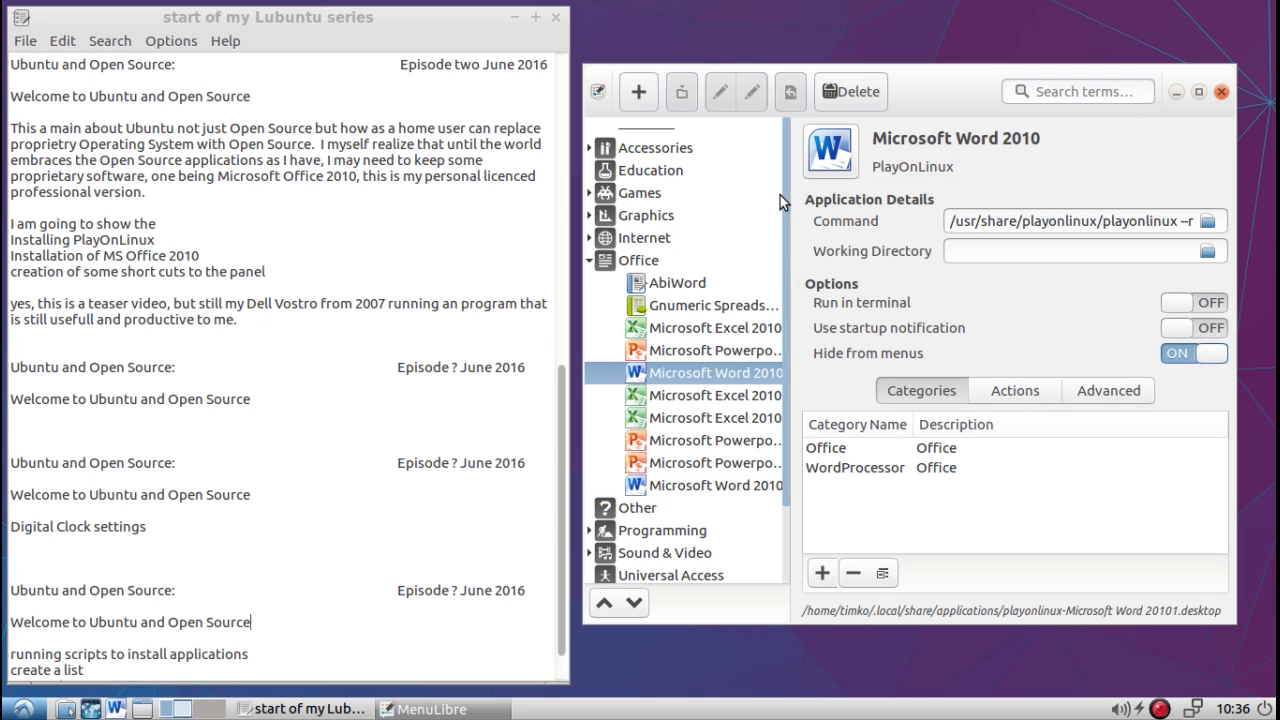
left_click(842, 102)
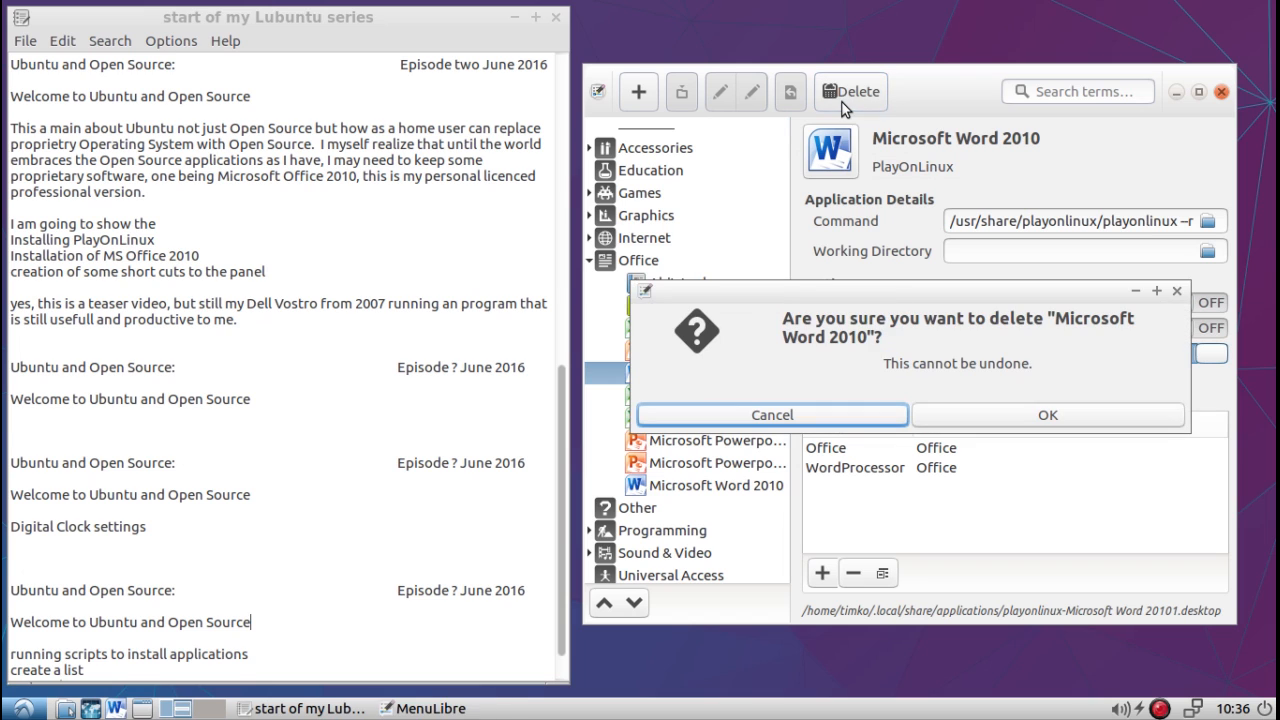
left_click(1028, 409)
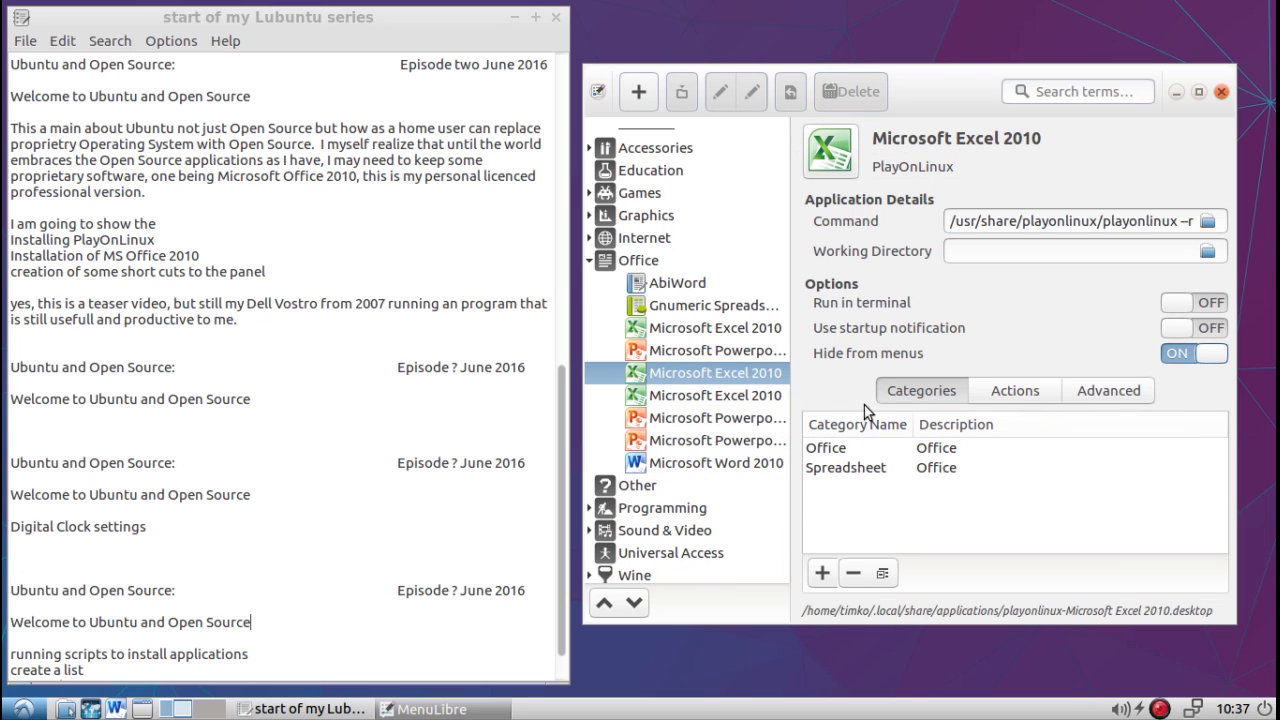
Step: Switch hiding from menus off and on again for the second Microsoft Powerpoint 2010 launcher, and save it
left_click(740, 462)
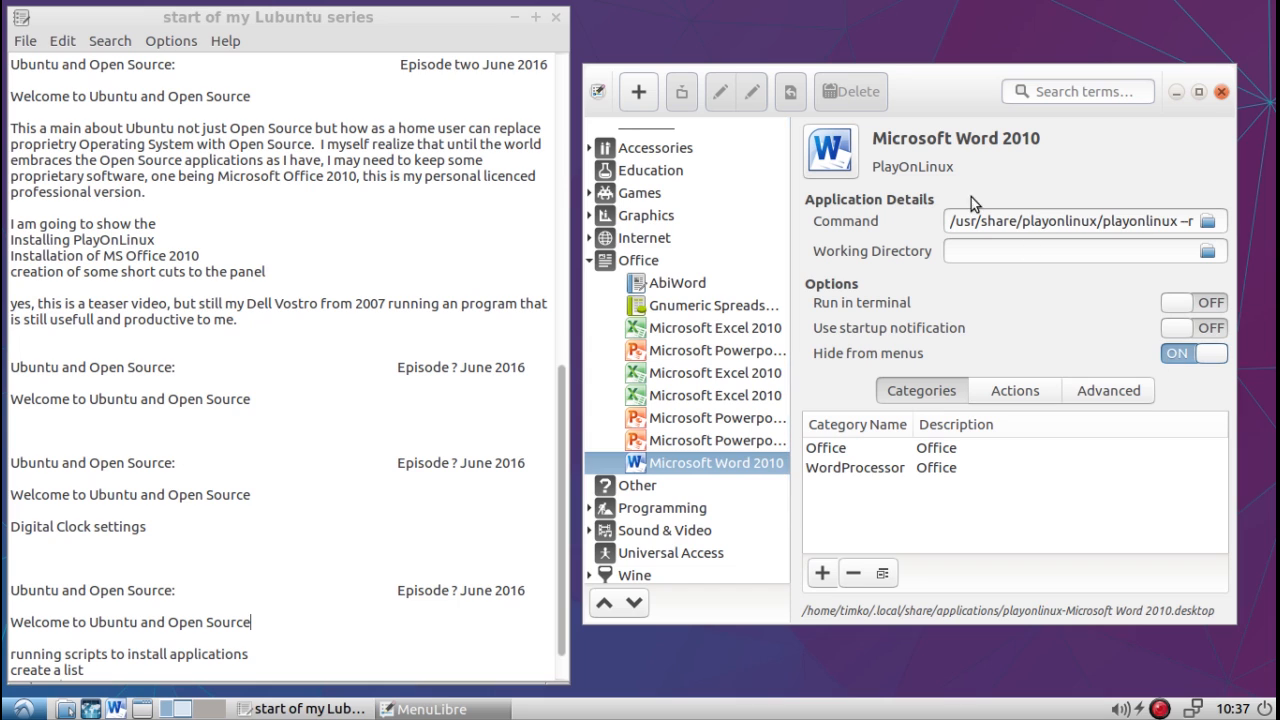
left_click(703, 440)
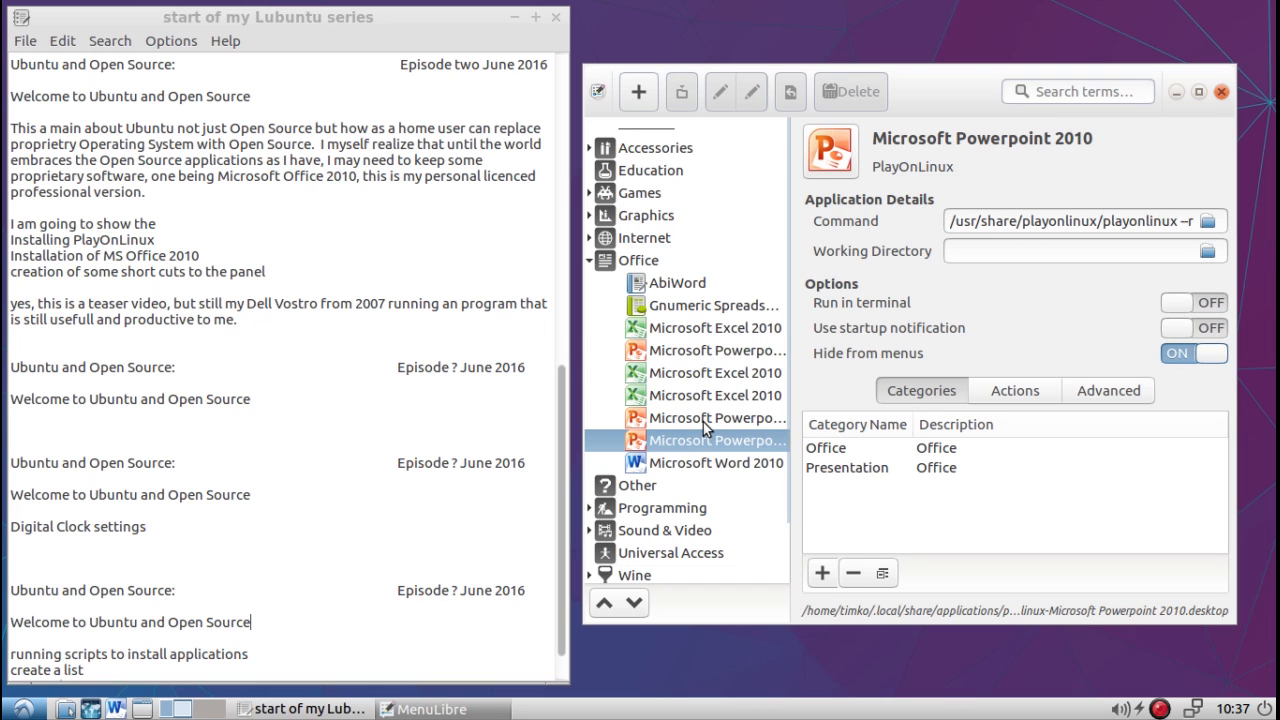
left_click(703, 420)
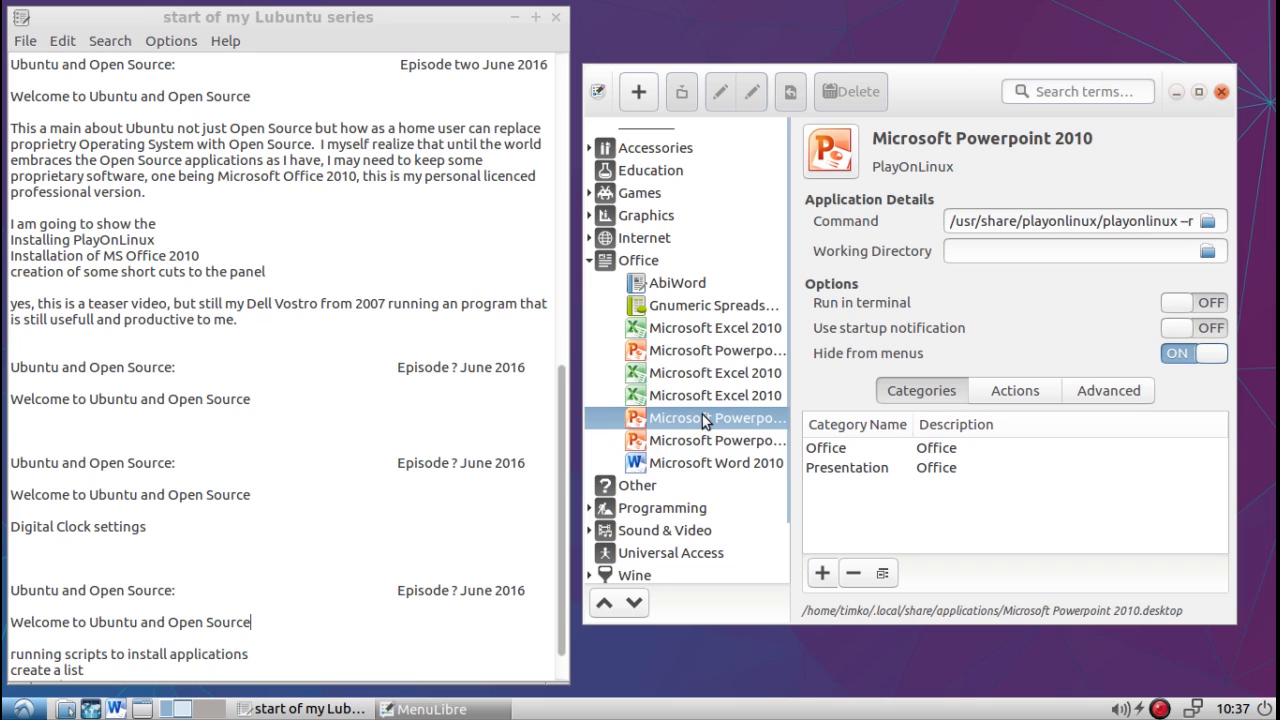
left_click(1176, 354)
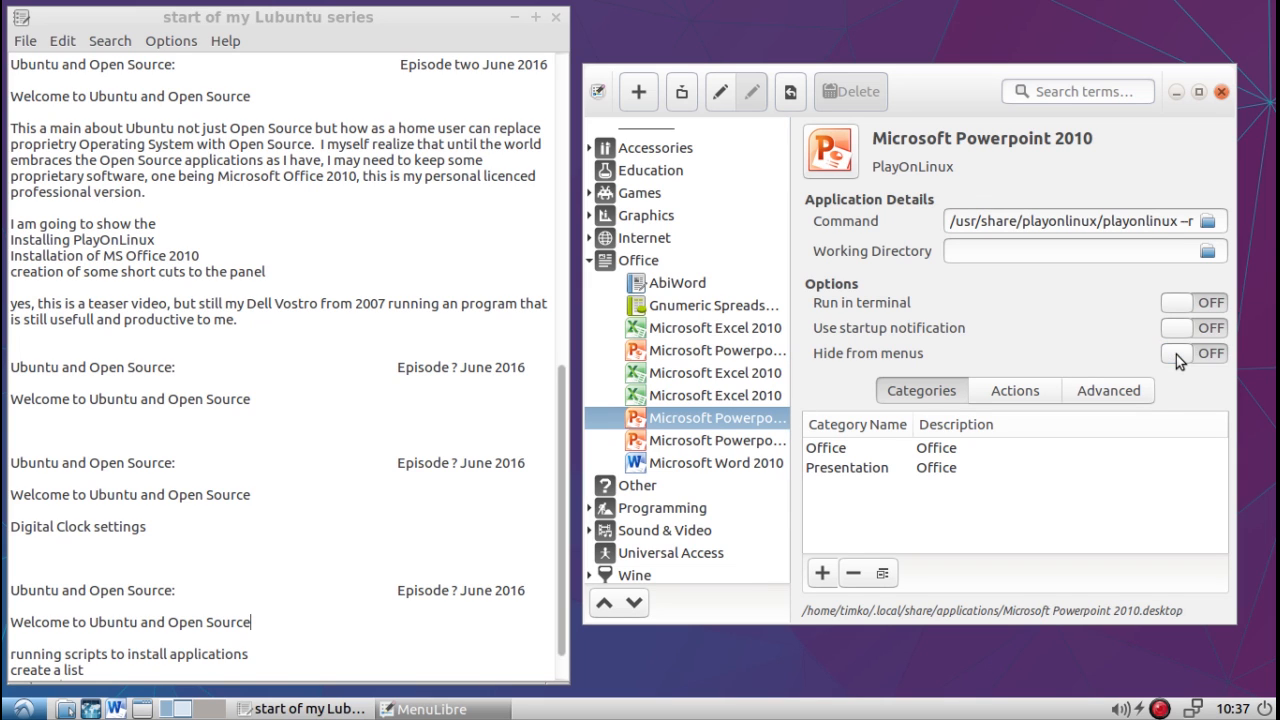
left_click(1210, 354)
left_click(735, 443)
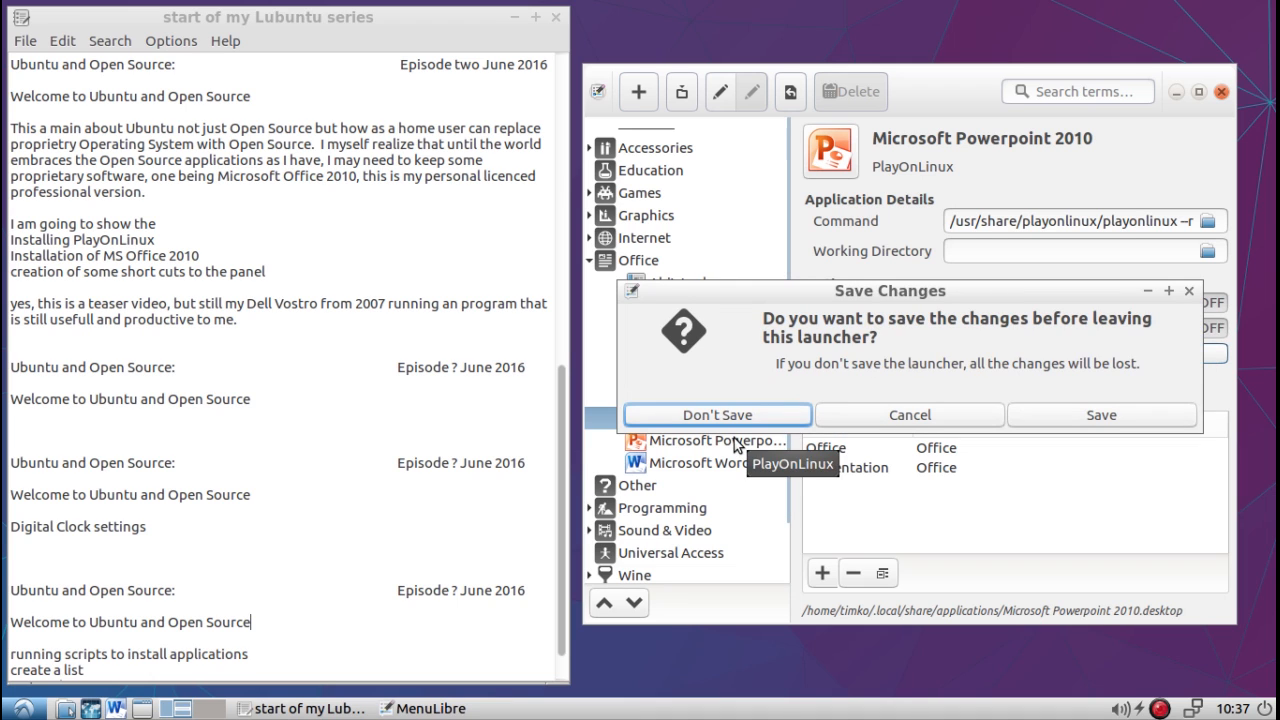
left_click(1057, 412)
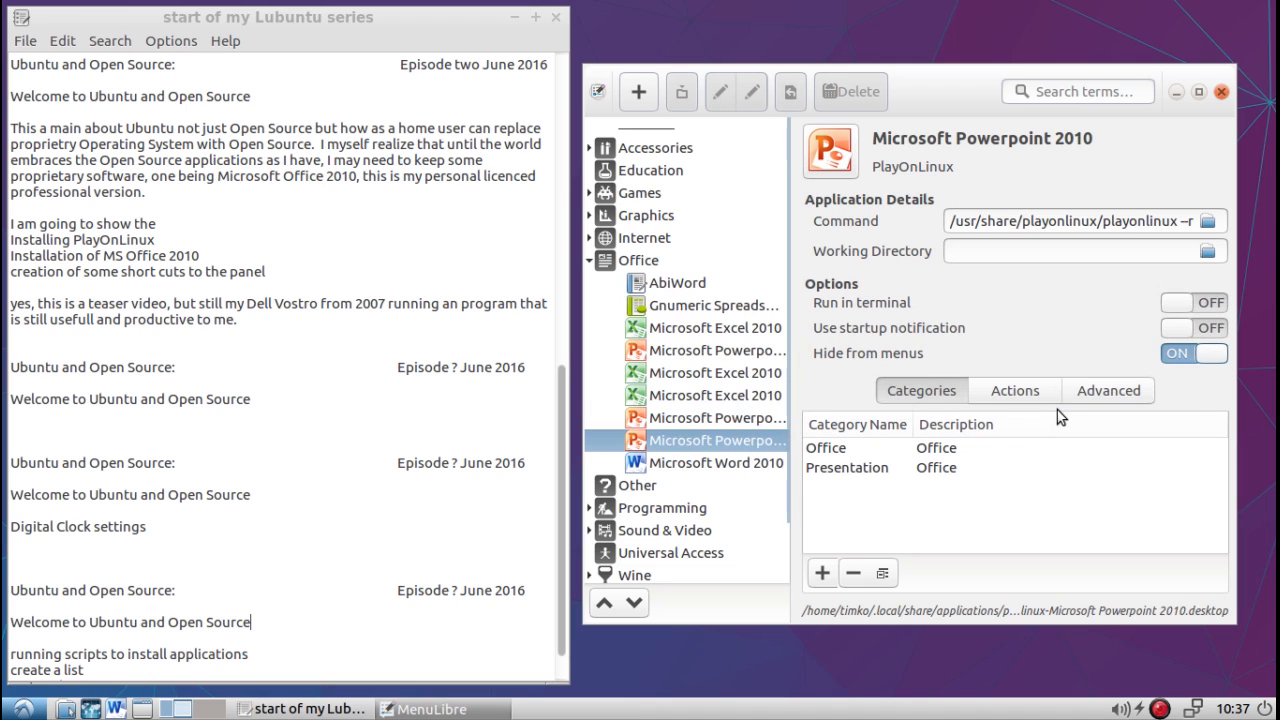
Step: Delete the second Microsoft Powerpoint 2010 launcher from the Office category
left_click(730, 418)
left_click(835, 91)
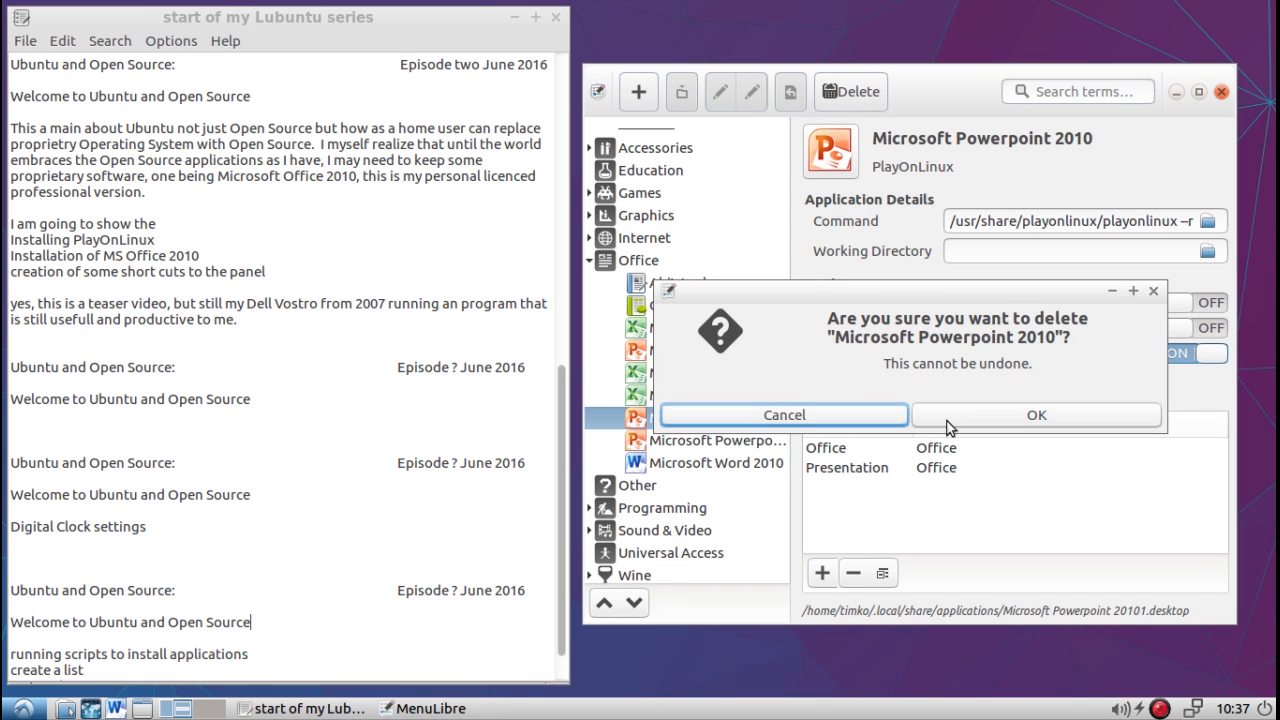
left_click(948, 427)
Step: Switch hiding from menus off and on again for the second Microsoft Excel 2010 launcher in Office, and save it
left_click(714, 393)
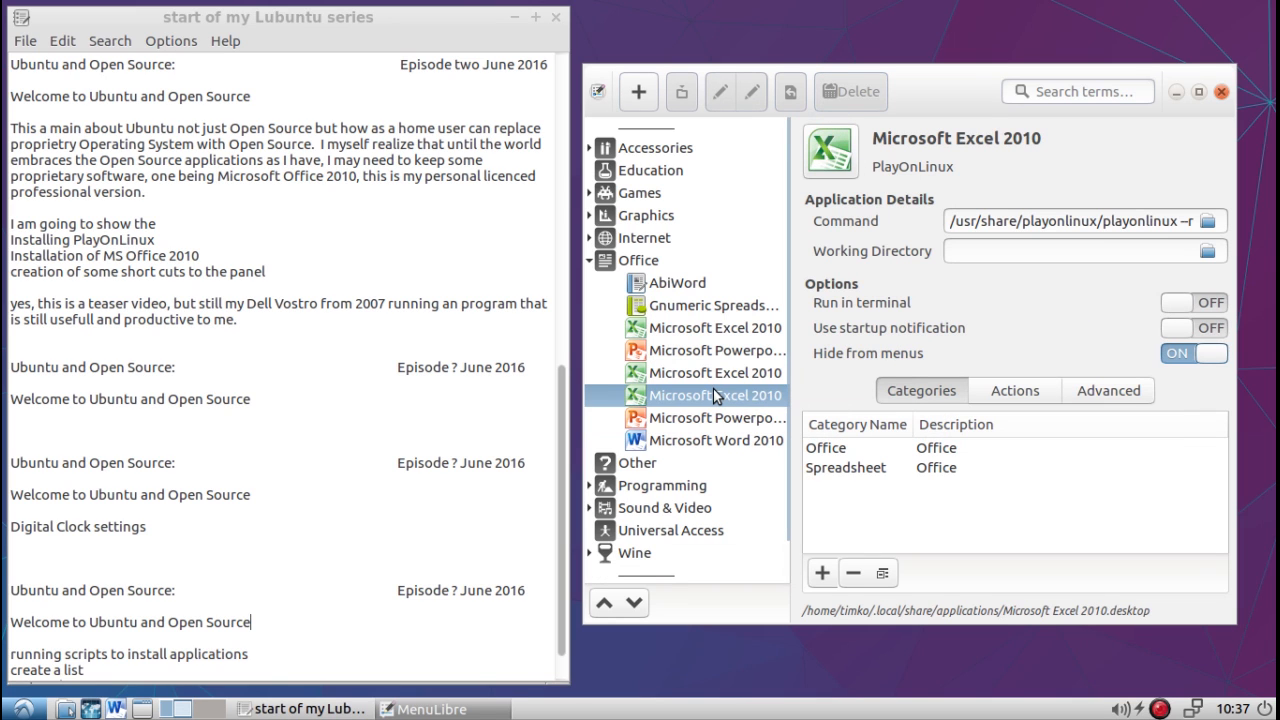
left_click(714, 378)
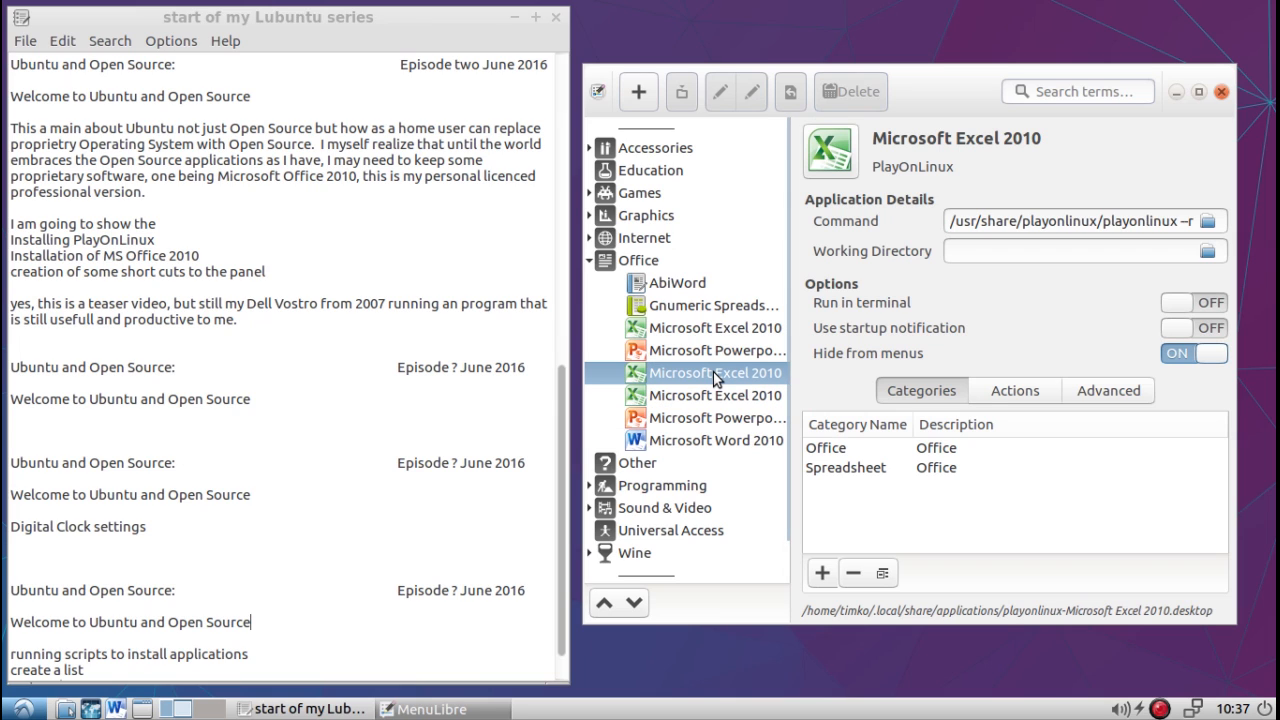
left_click(1190, 355)
left_click(1200, 357)
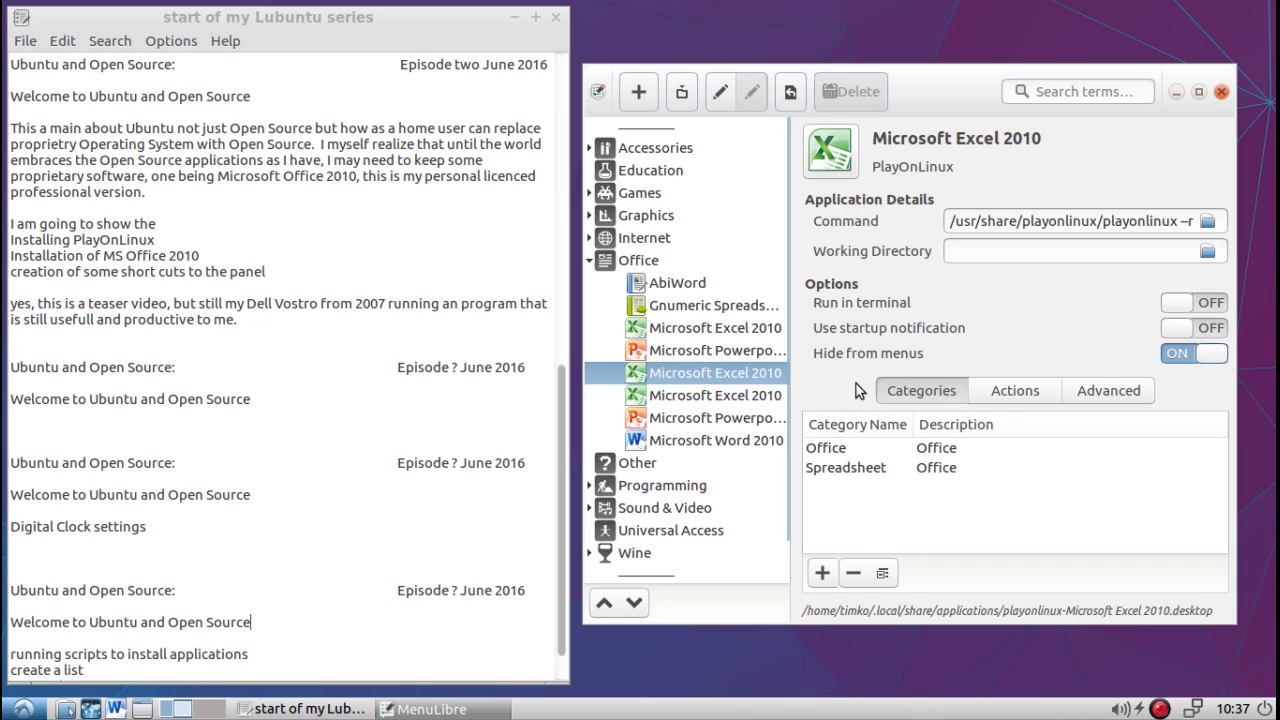
left_click(741, 393)
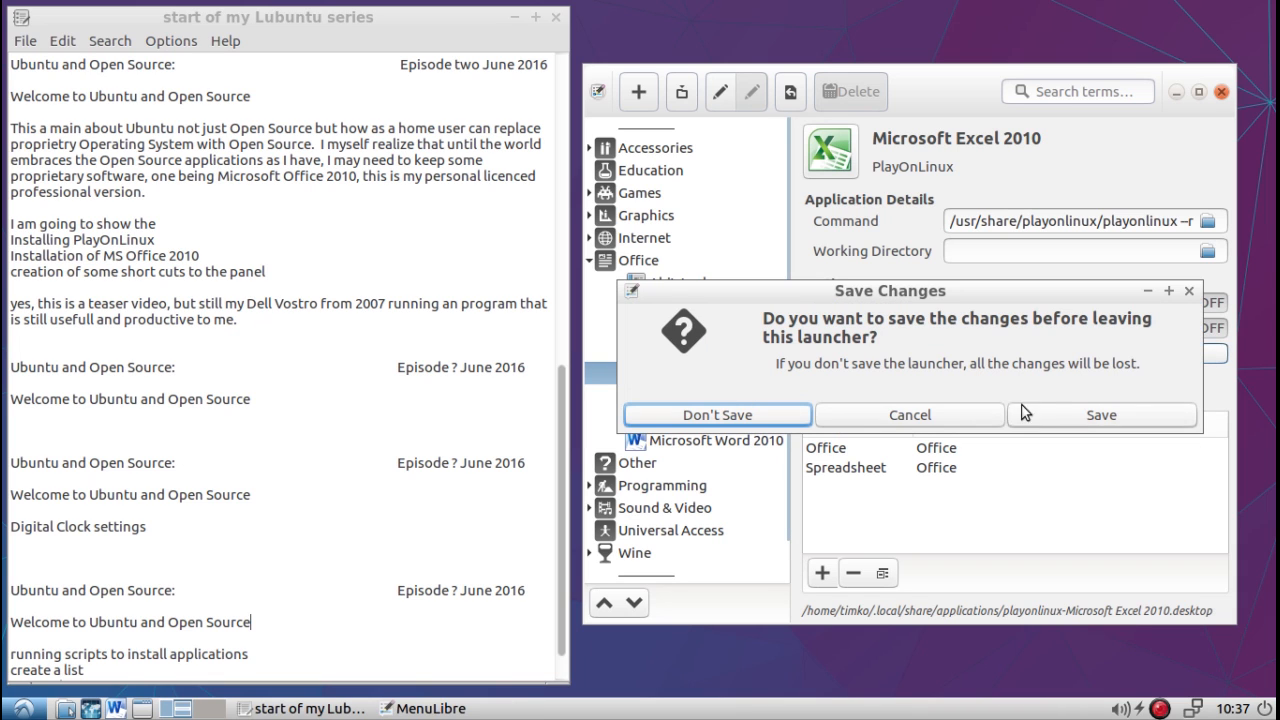
left_click(1055, 414)
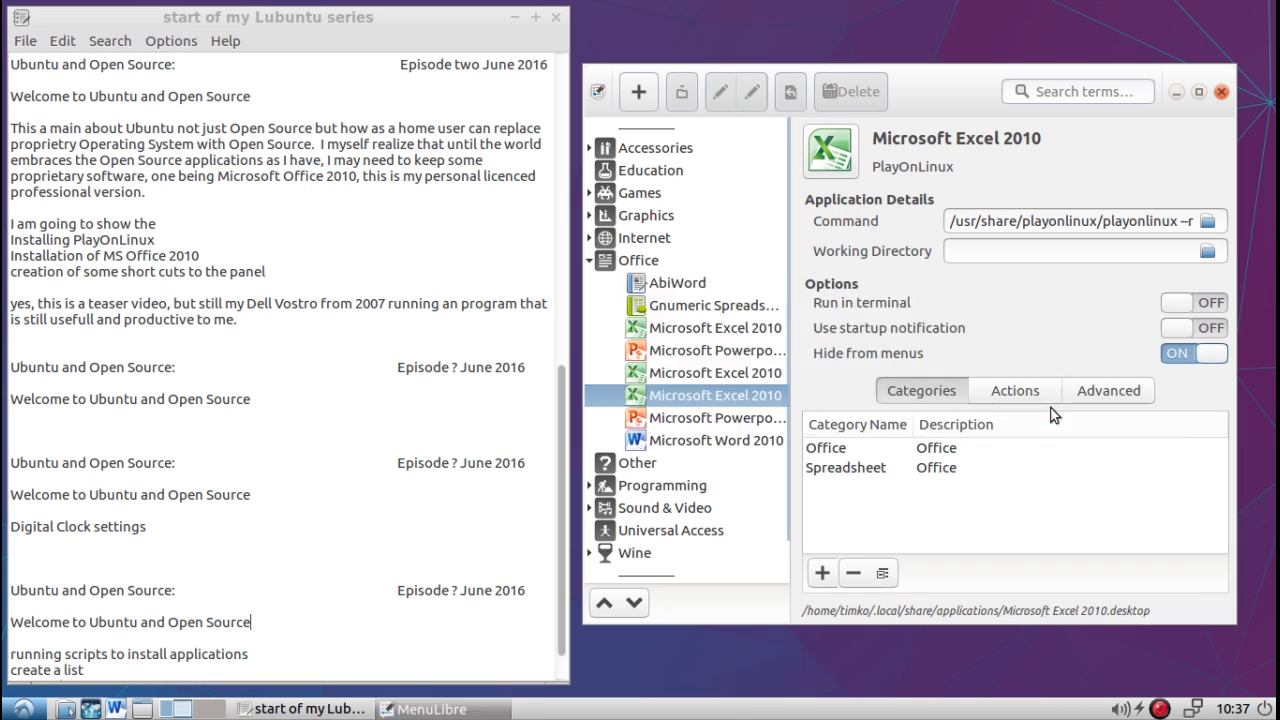
Step: Delete the second Microsoft Excel 2010 launcher from the Office category
left_click(762, 375)
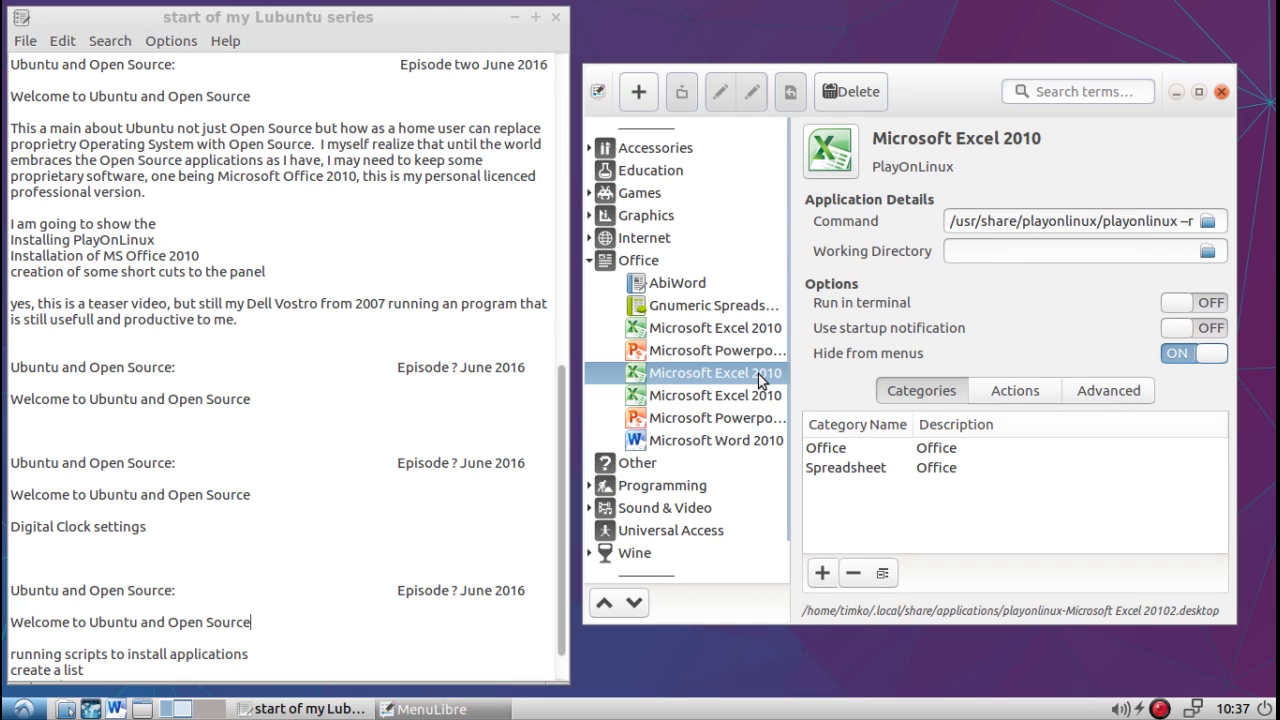
left_click(844, 93)
left_click(954, 414)
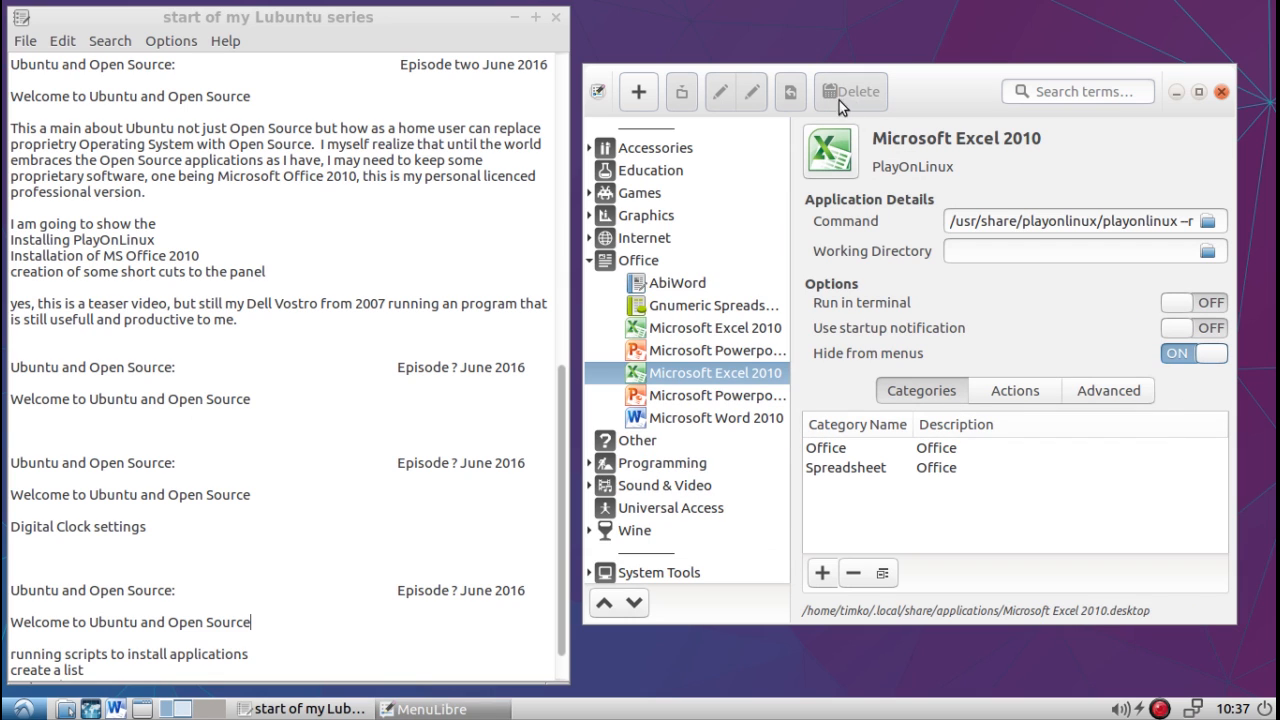
Step: Delete the first Microsoft Powerpoint 2010 launcher and the first Microsoft Excel 2010 launcher from the Office category
left_click(717, 358)
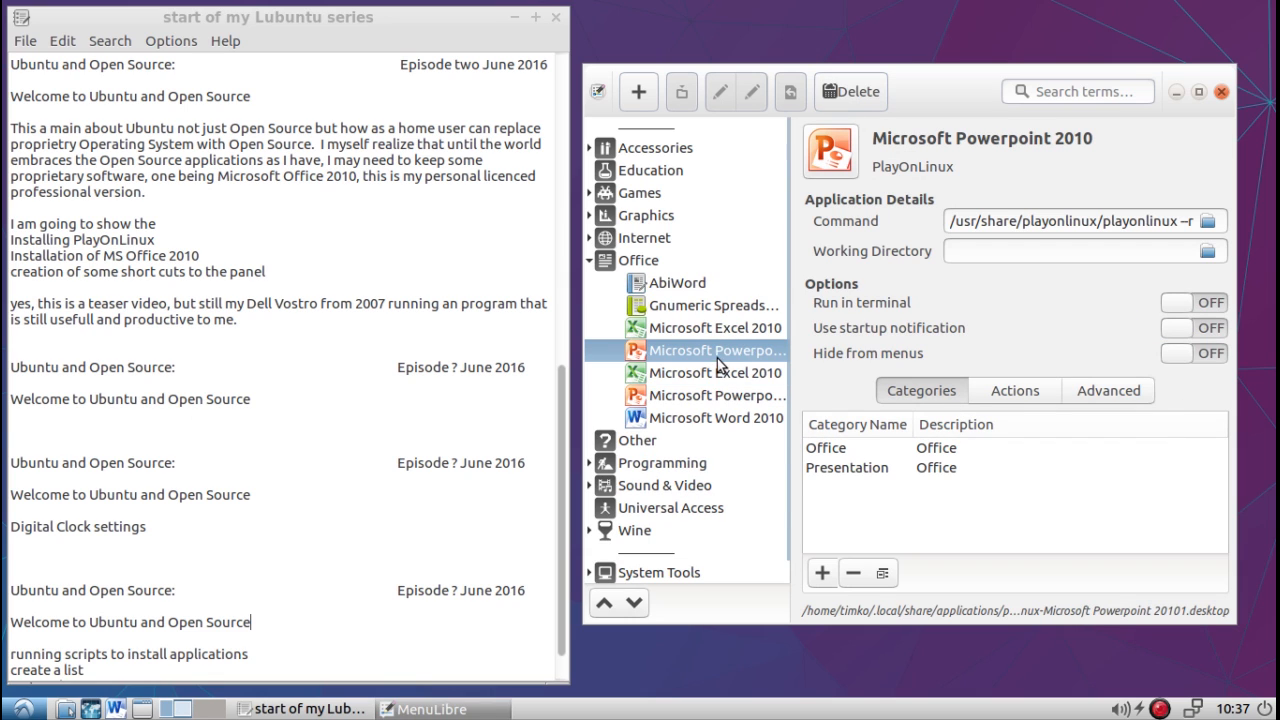
left_click(841, 93)
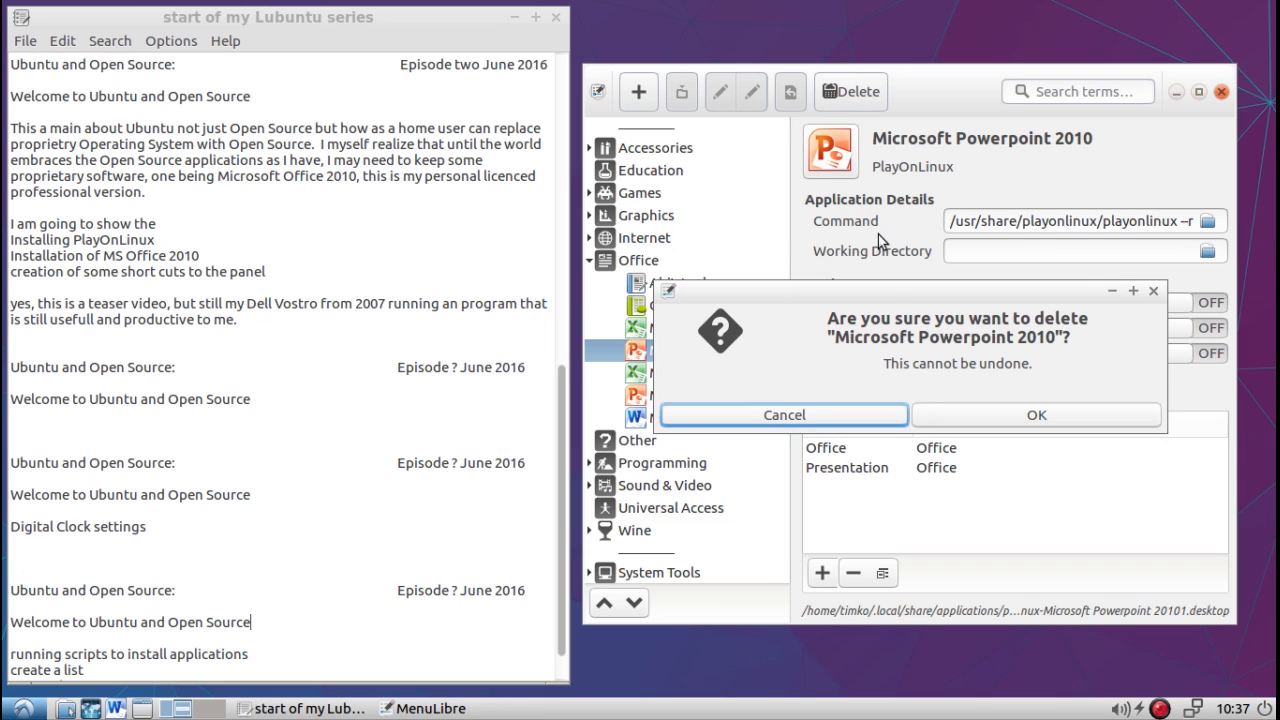
left_click(986, 415)
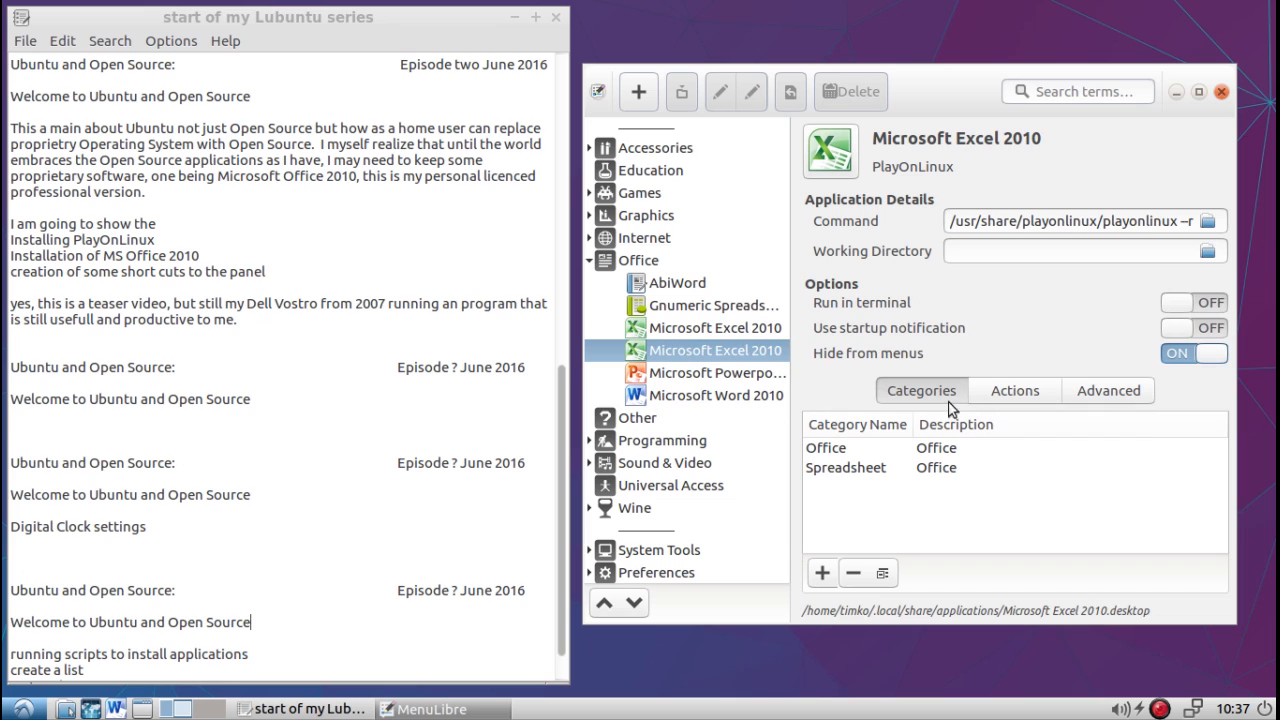
left_click(704, 332)
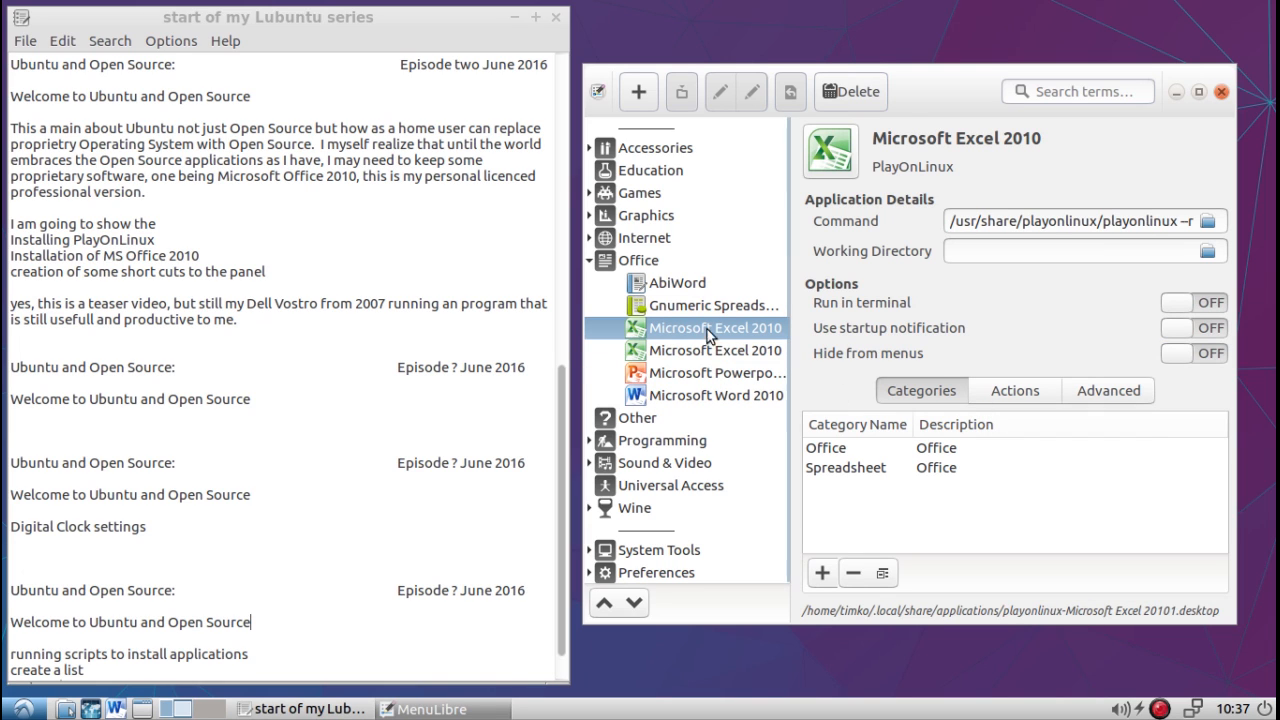
left_click(845, 94)
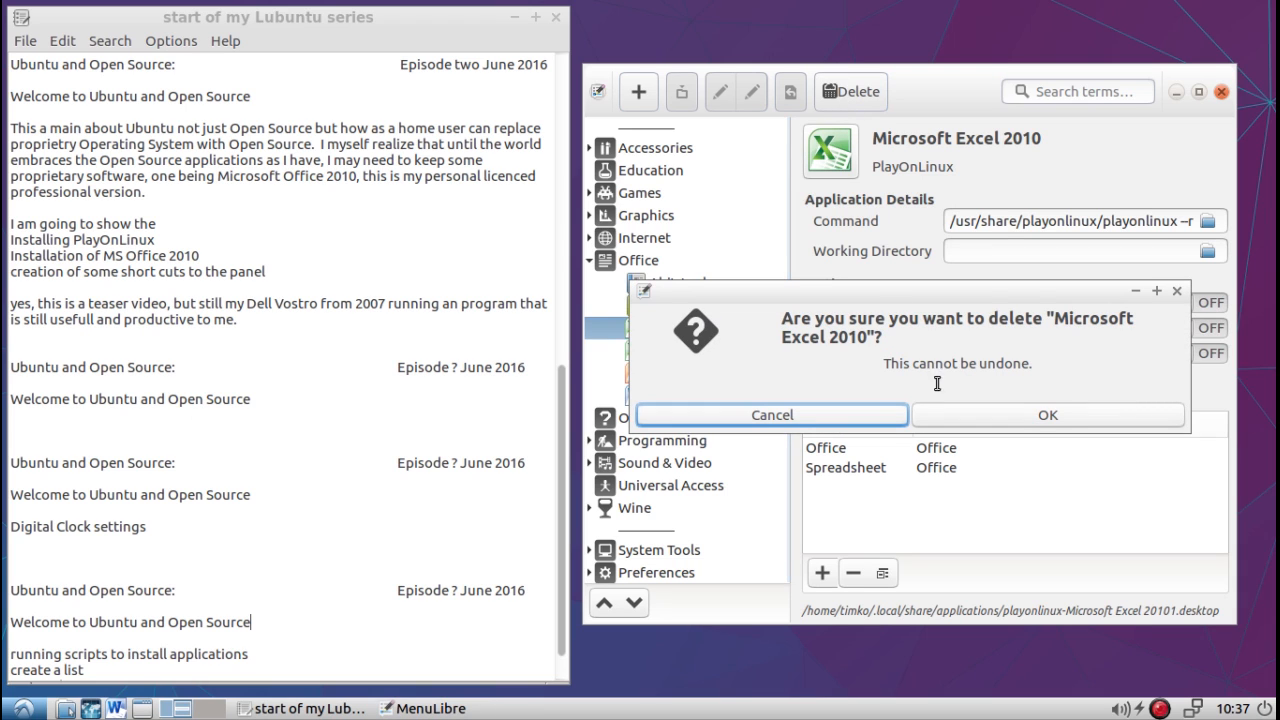
left_click(1050, 420)
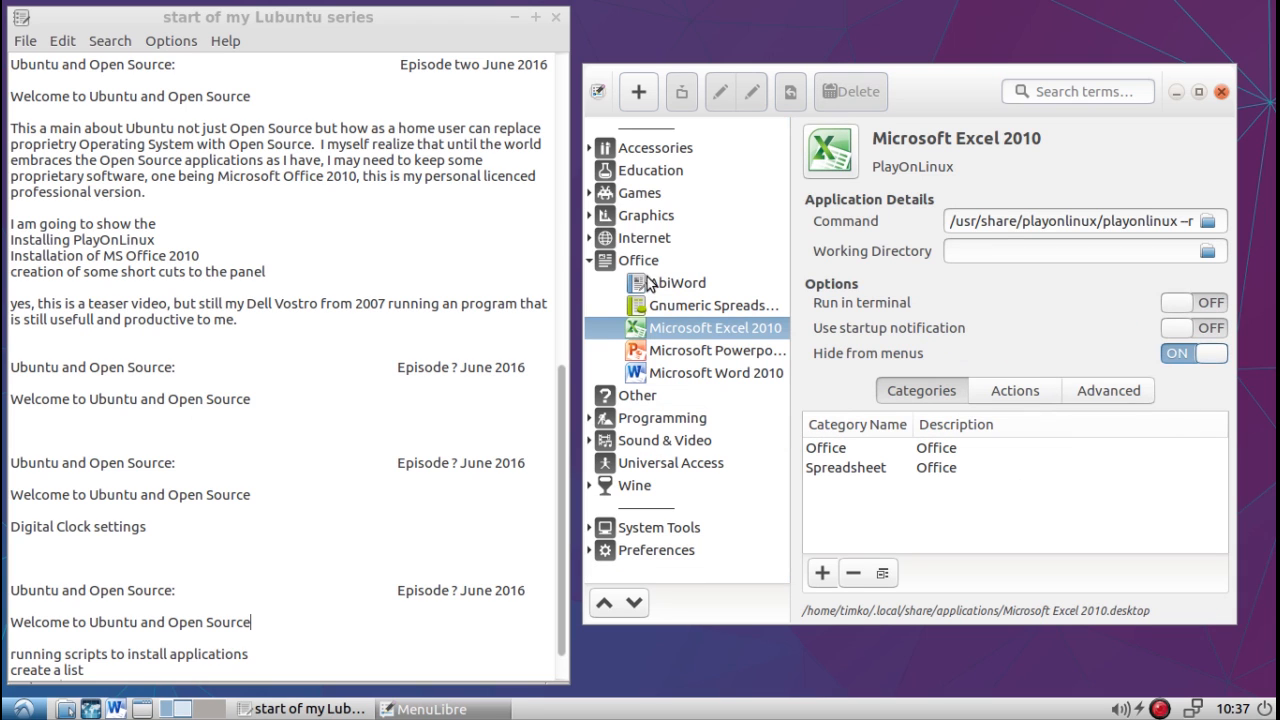
Step: Delete the first Microsoft OneNote 2010 launcher and the first Microsoft Outlook 2010 launcher from the Internet category
left_click(590, 260)
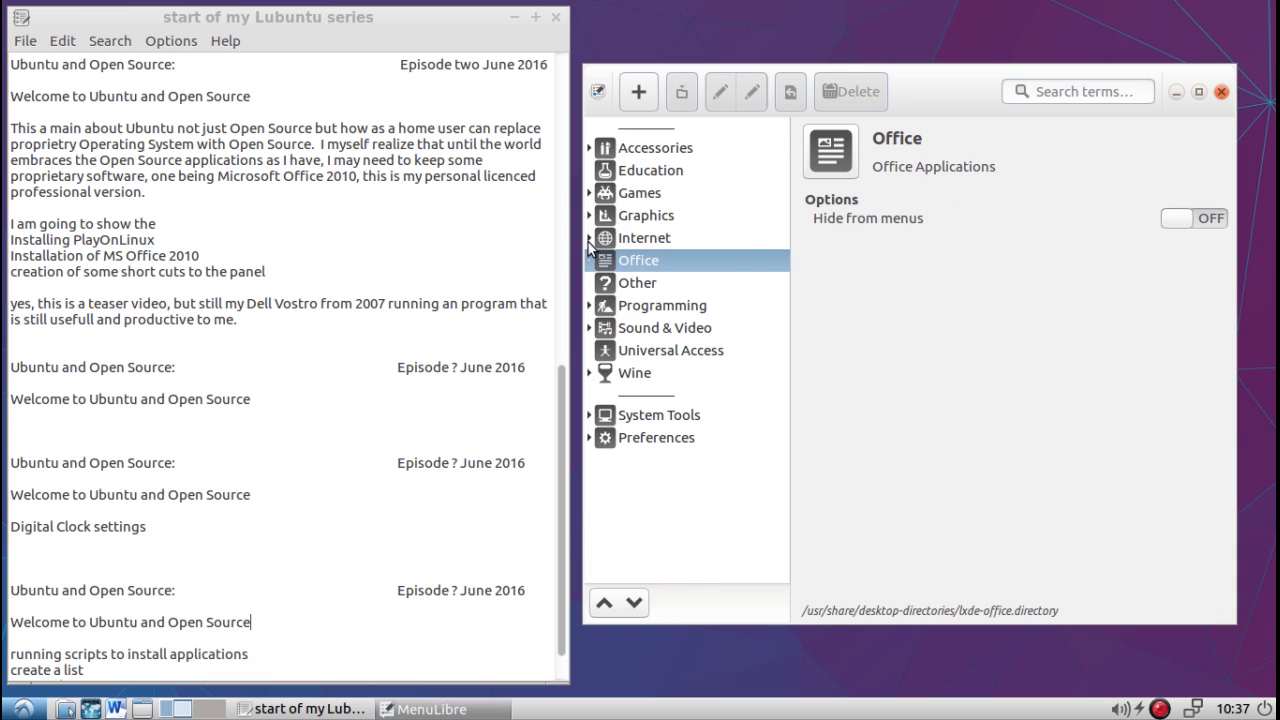
left_click(589, 239)
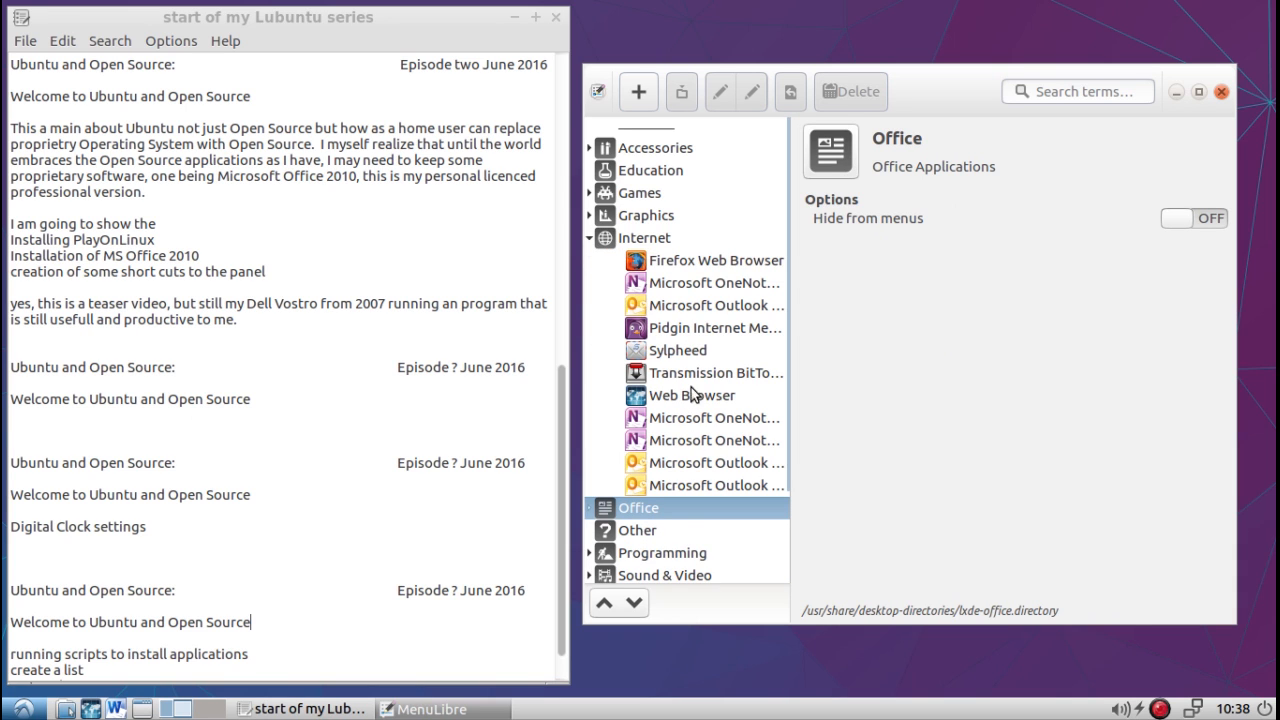
left_click(700, 288)
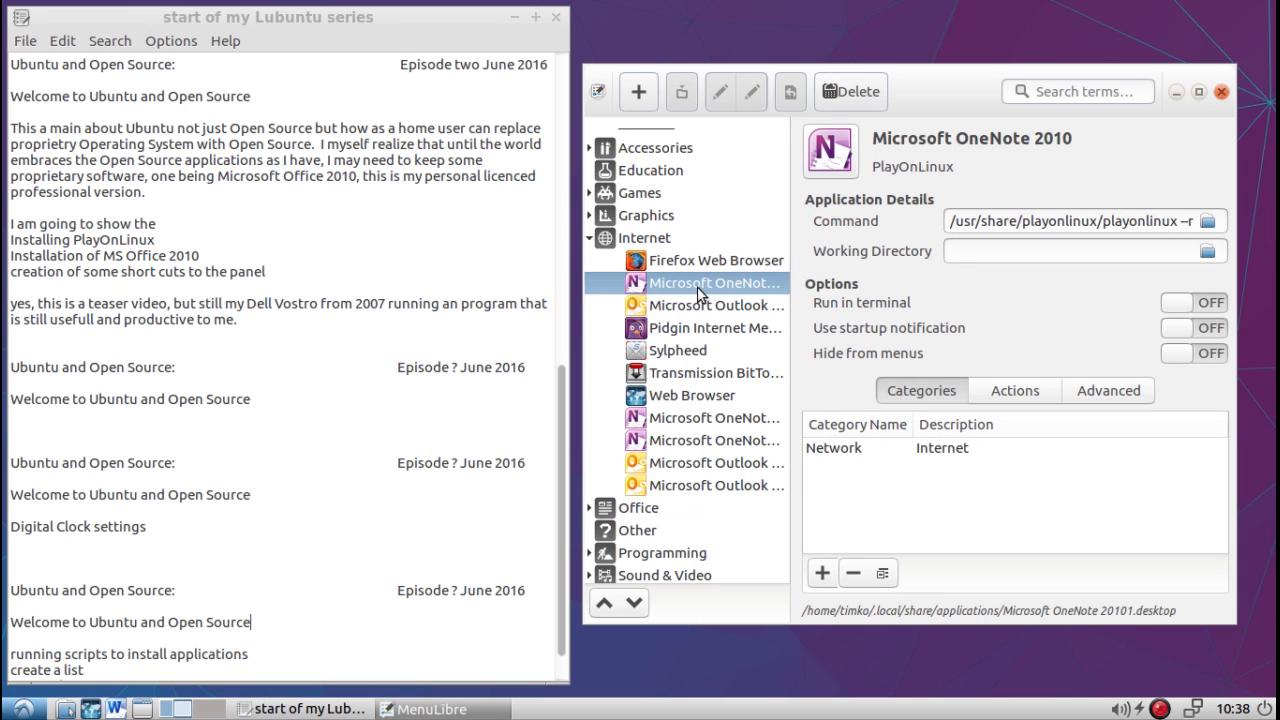
left_click(855, 92)
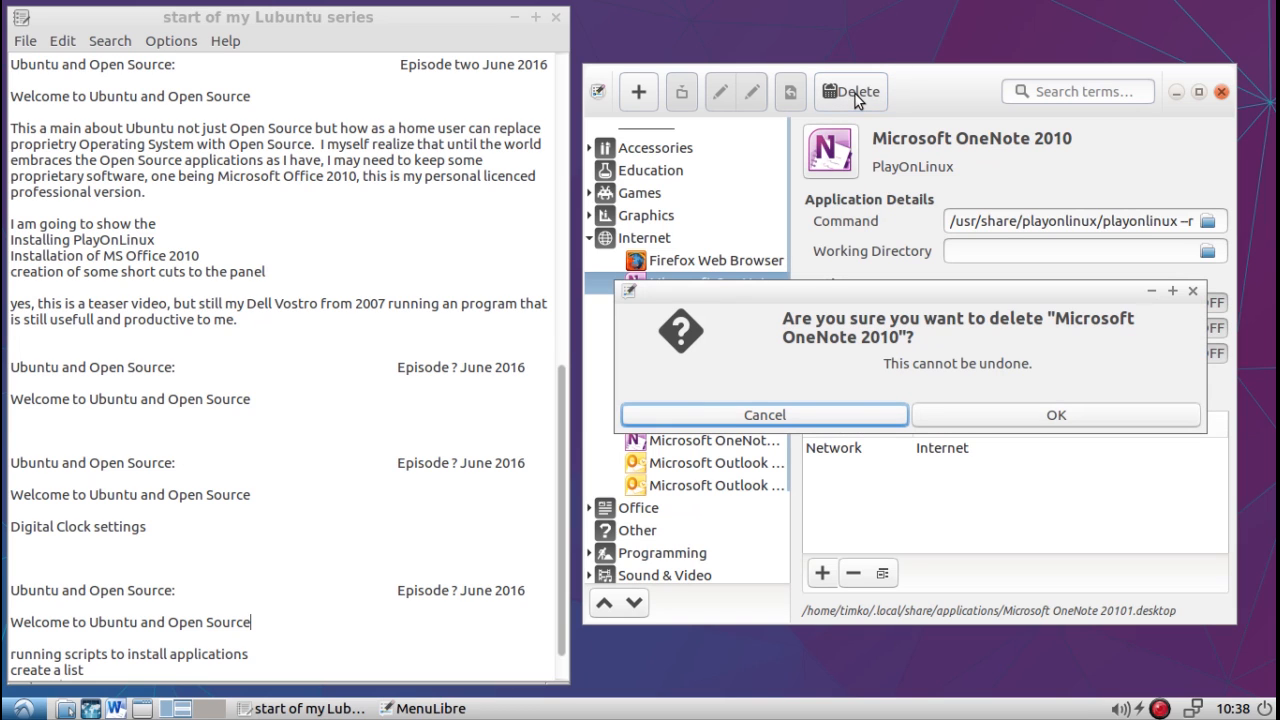
left_click(1032, 408)
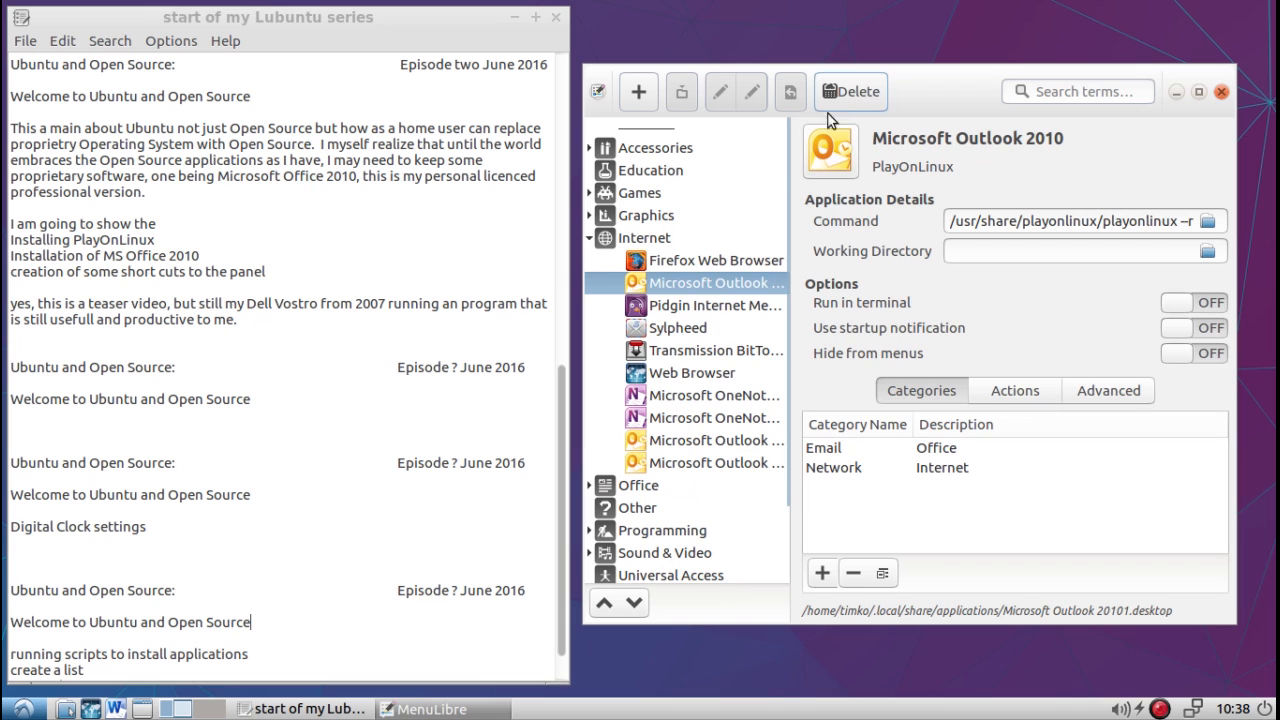
left_click(848, 92)
left_click(985, 415)
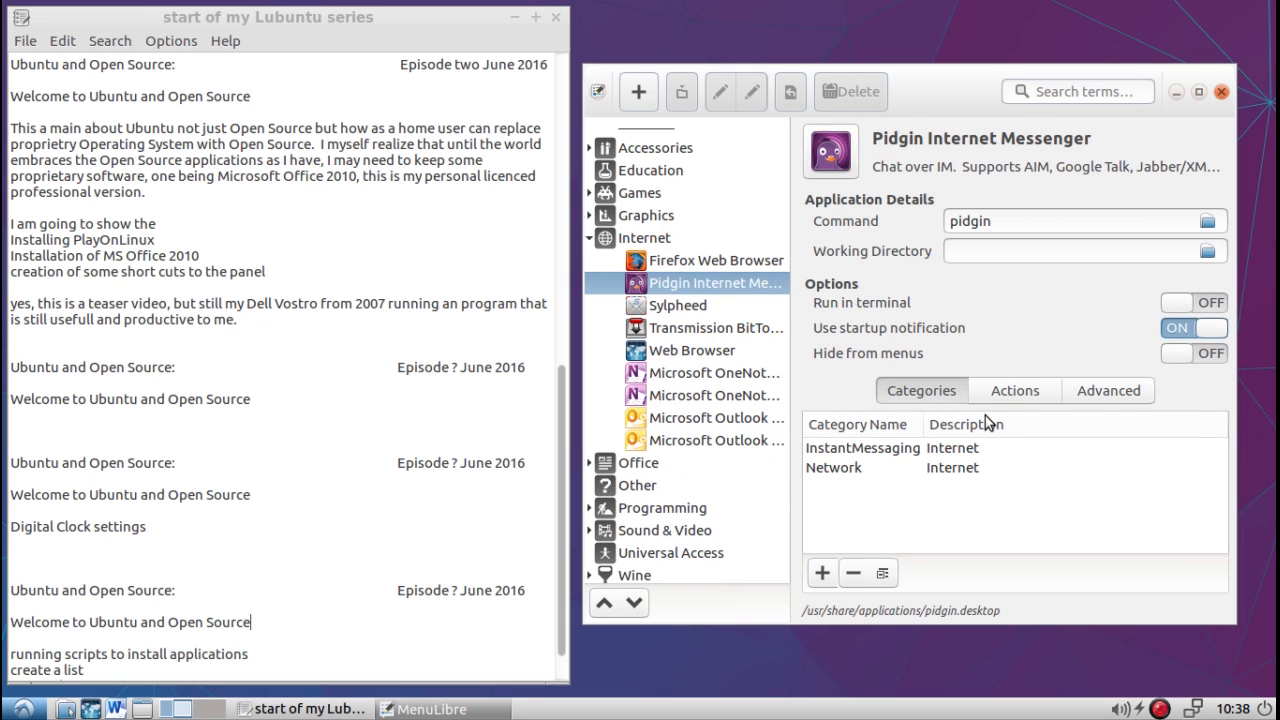
Step: Switch hiding from menus off and on again for the first remaining Microsoft OneNote 2010 launcher in Internet, and save it
left_click(730, 376)
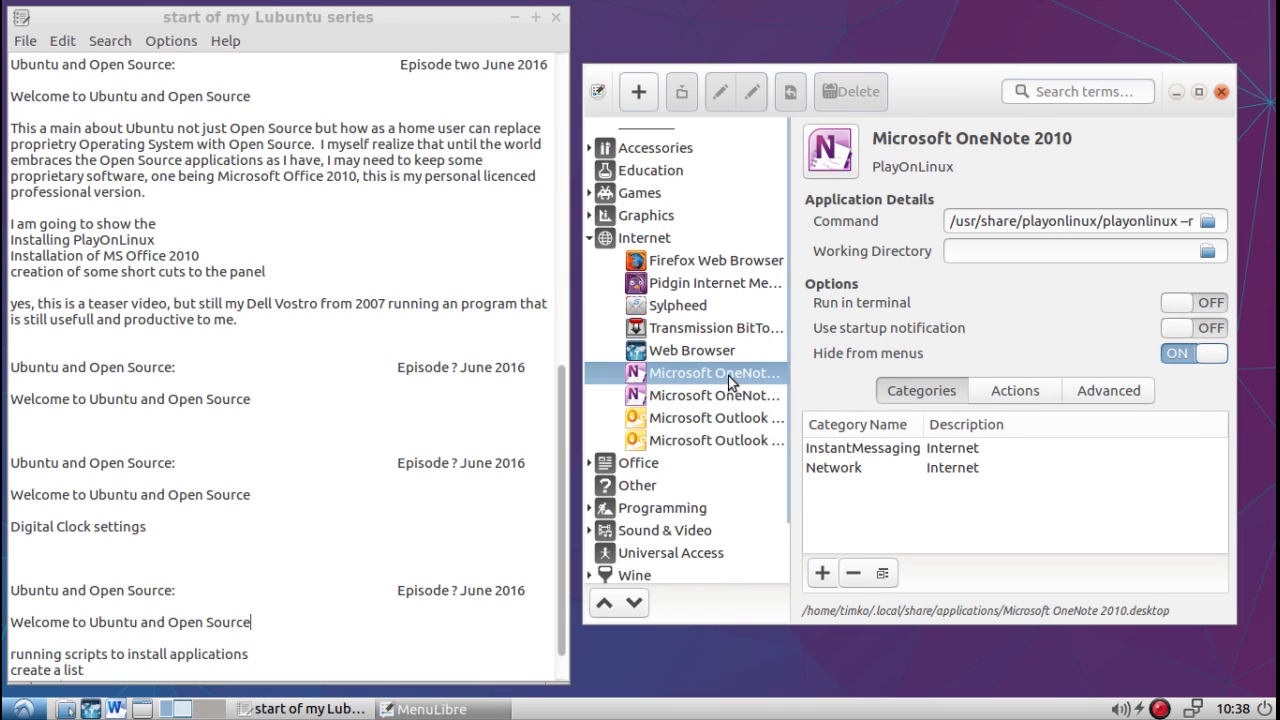
left_click(719, 395)
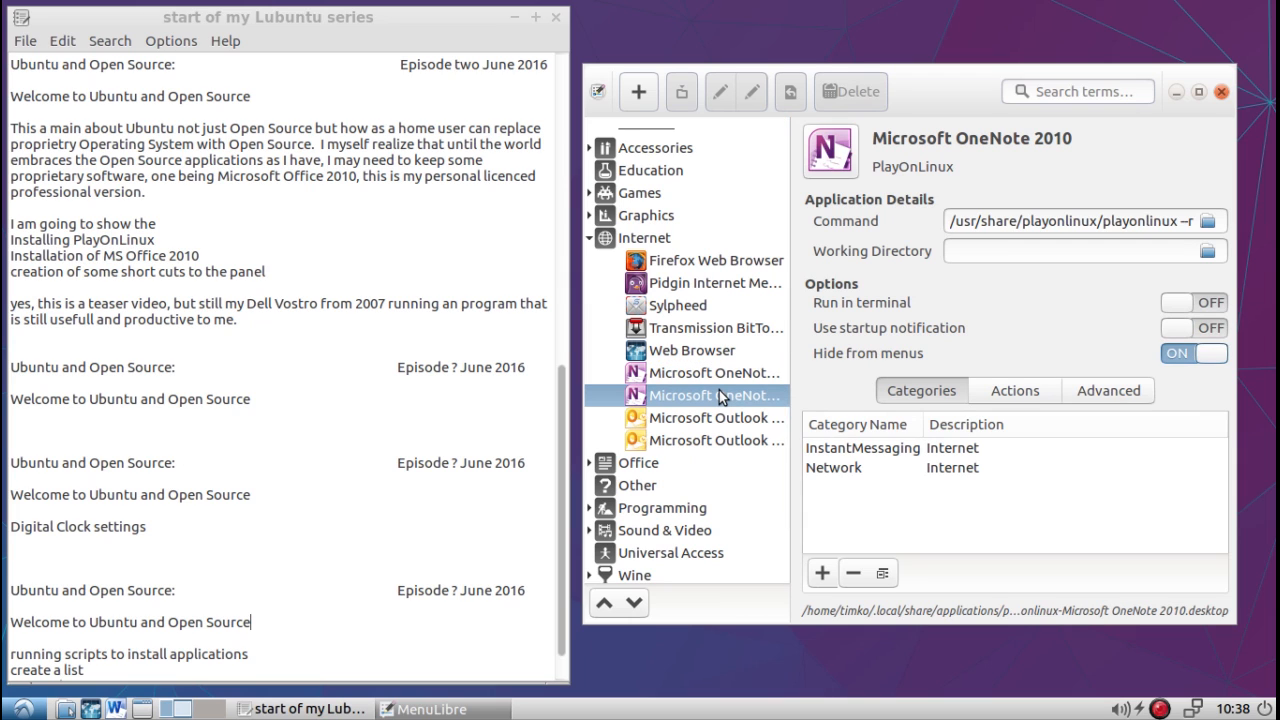
left_click(721, 373)
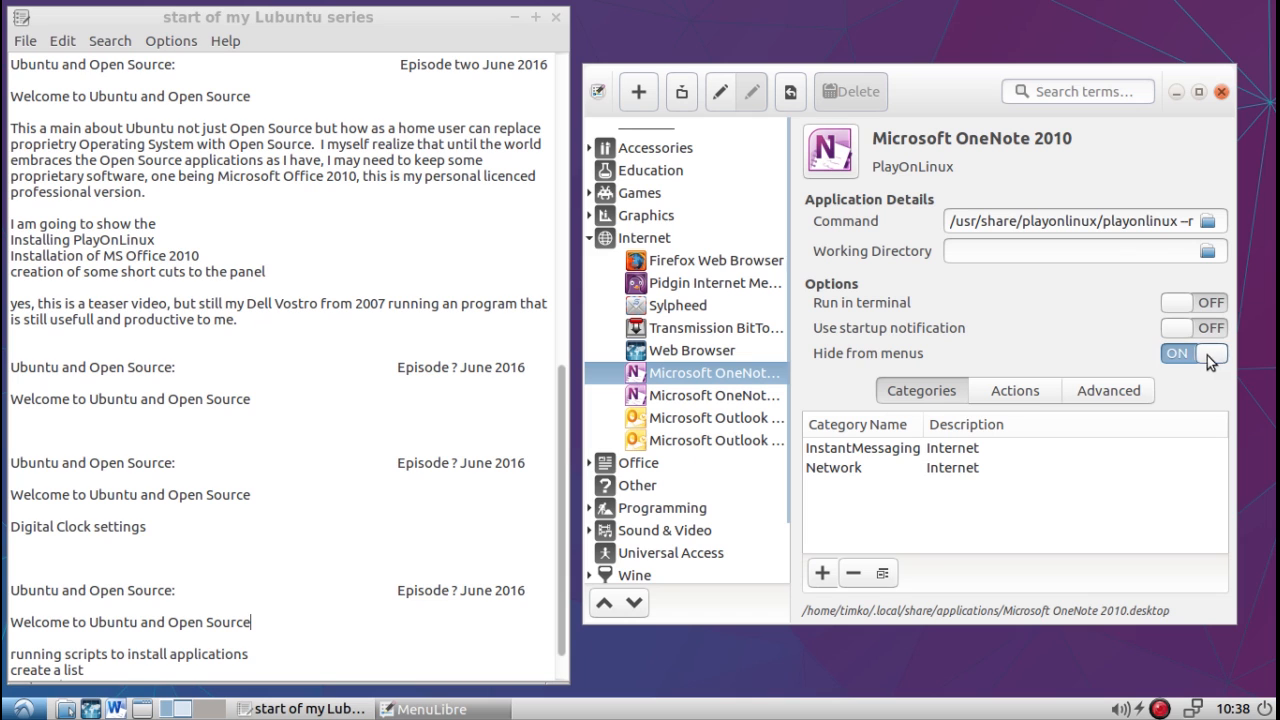
left_click(744, 393)
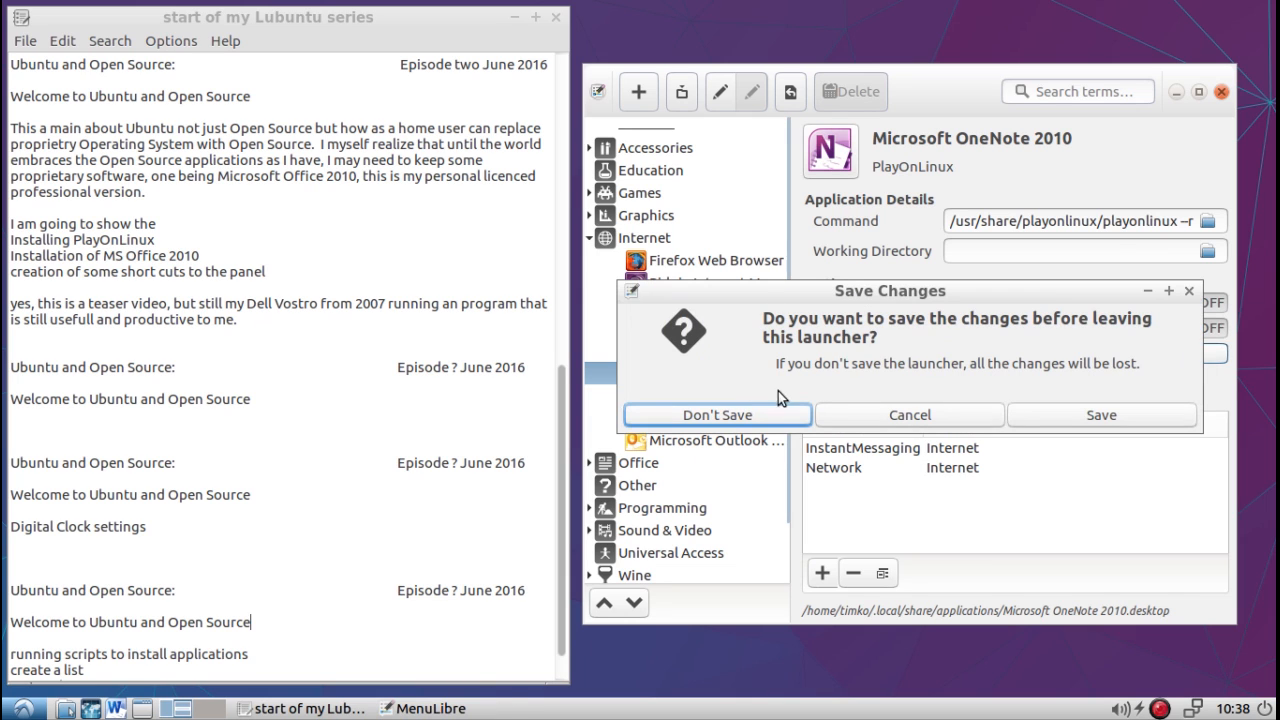
left_click(1068, 414)
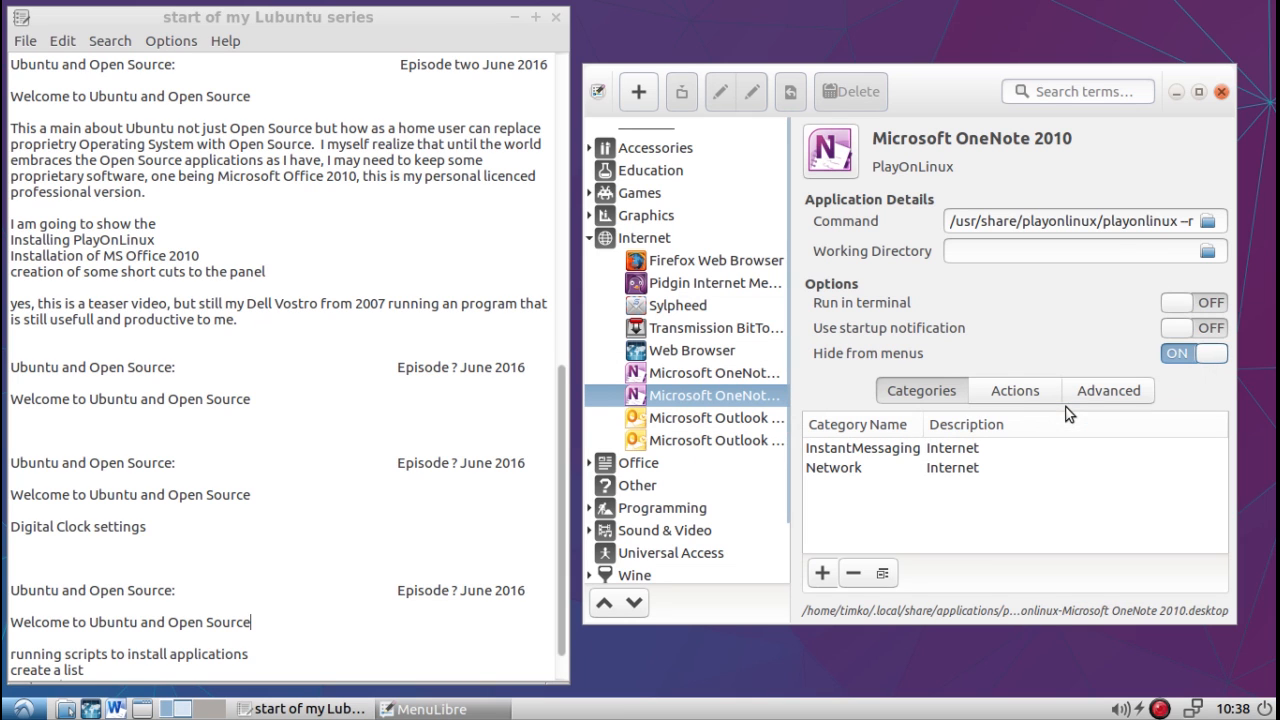
Step: Delete the first of the two remaining Microsoft OneNote 2010 launchers from the Internet category
left_click(734, 373)
left_click(845, 91)
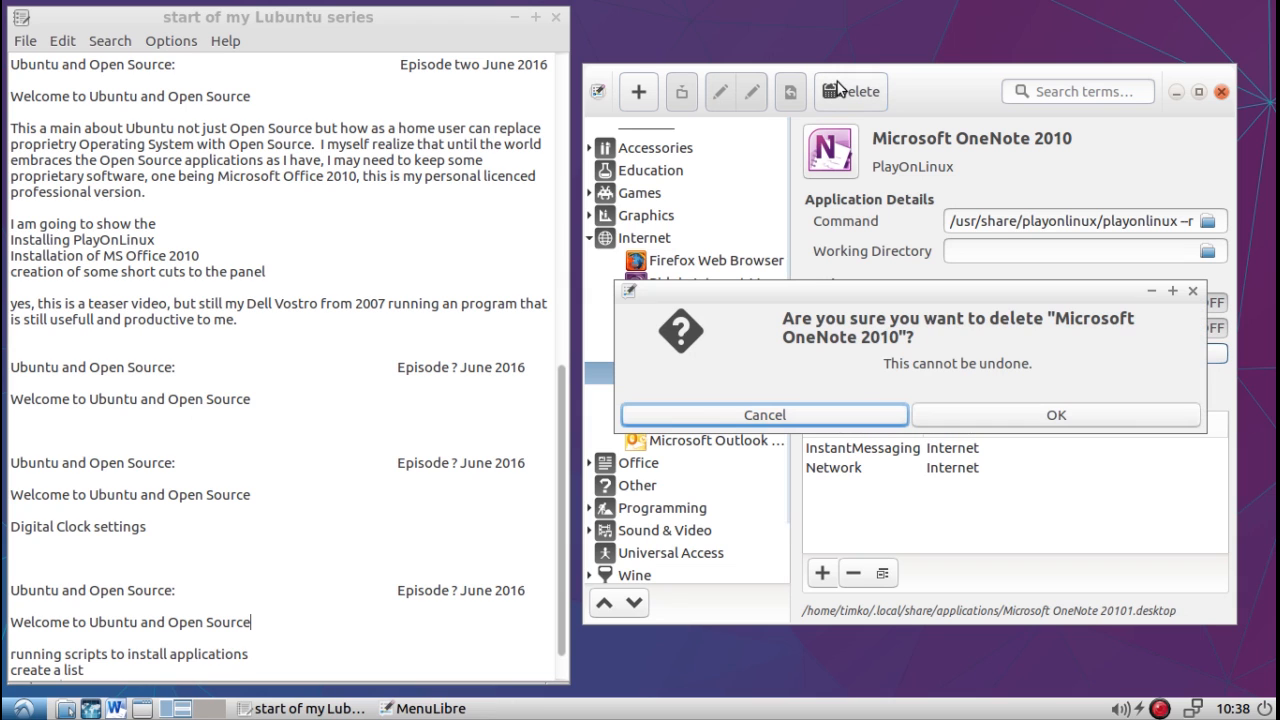
left_click(993, 412)
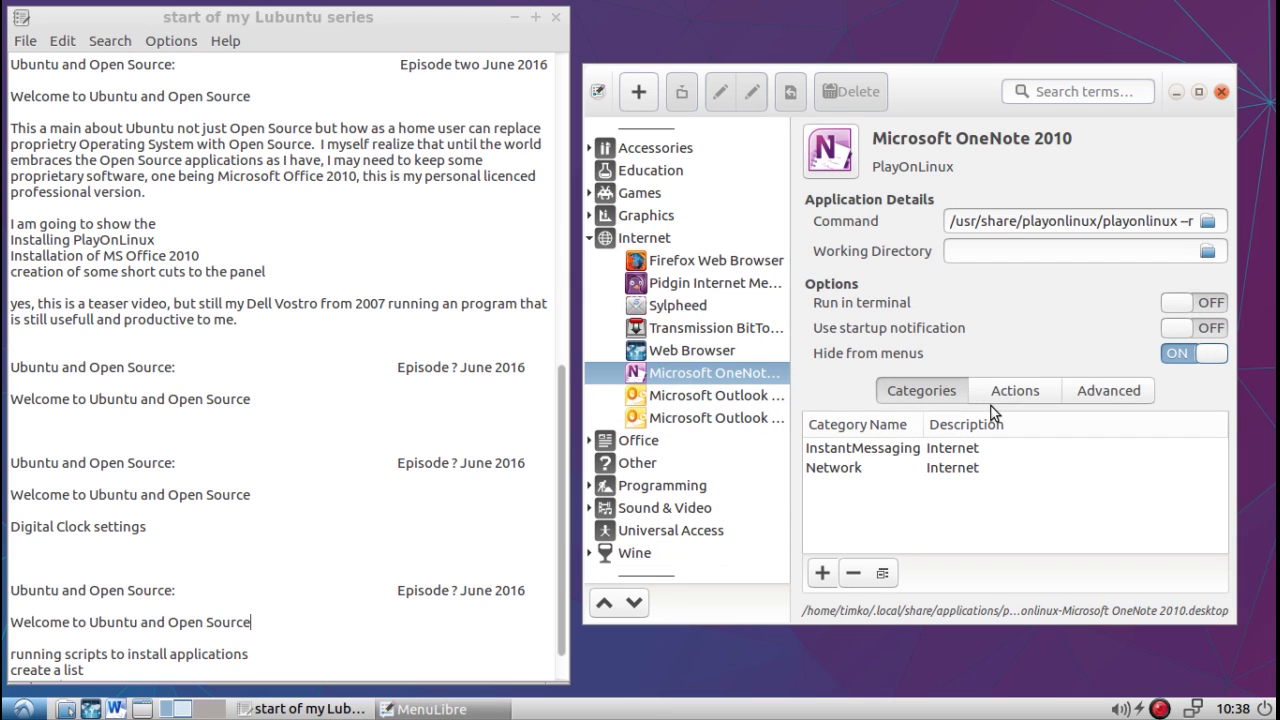
Step: Switch hiding from menus off and on again for the first remaining Microsoft Outlook 2010 launcher in Internet, and save it
left_click(690, 395)
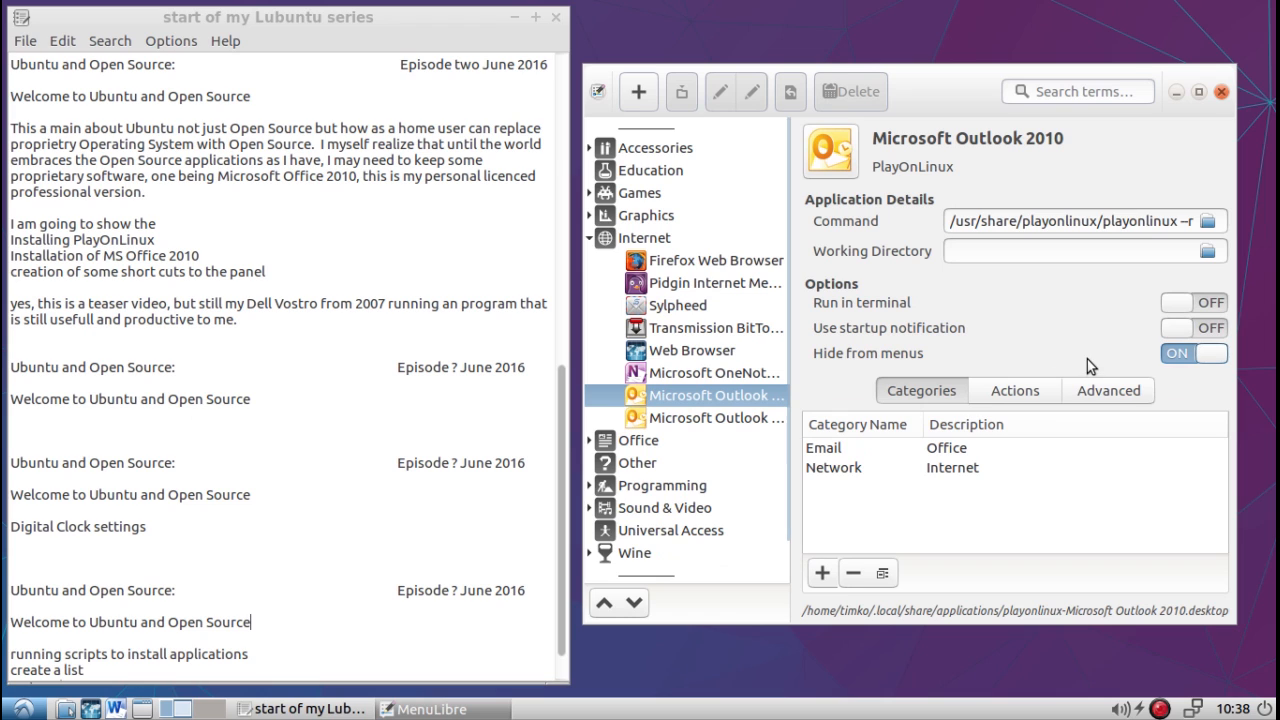
left_click(669, 421)
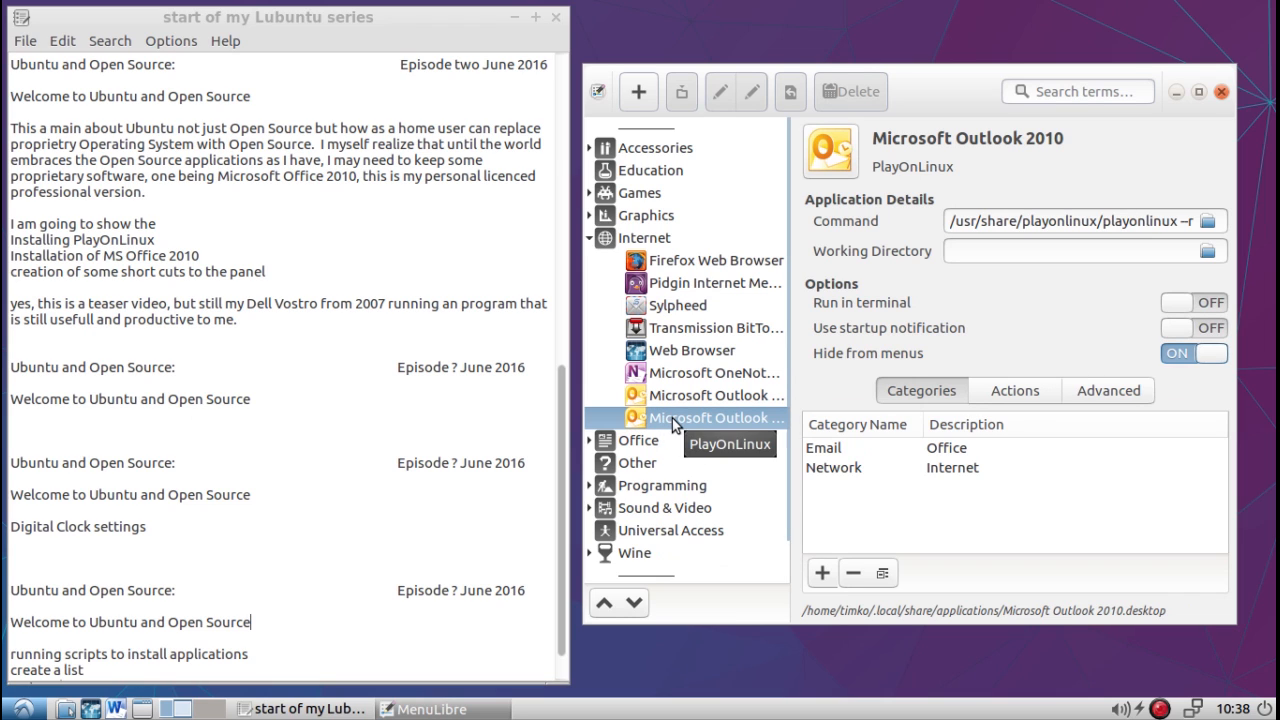
left_click(686, 401)
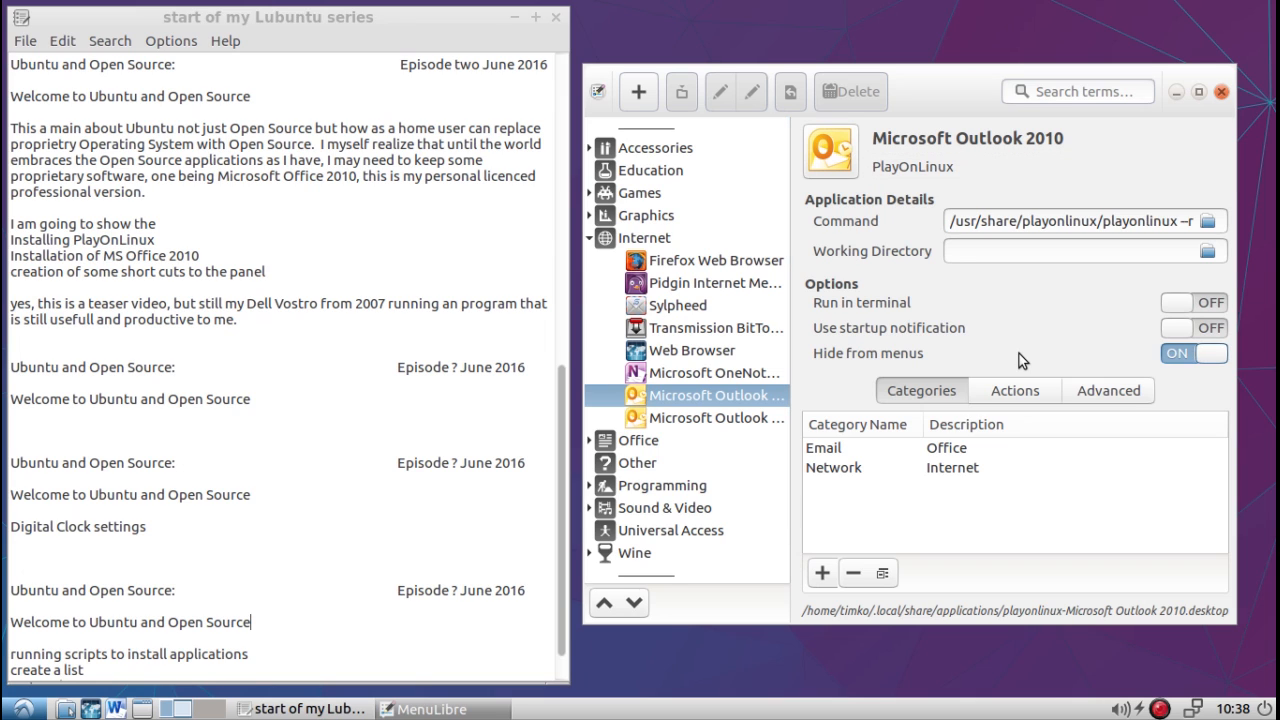
left_click(1186, 358)
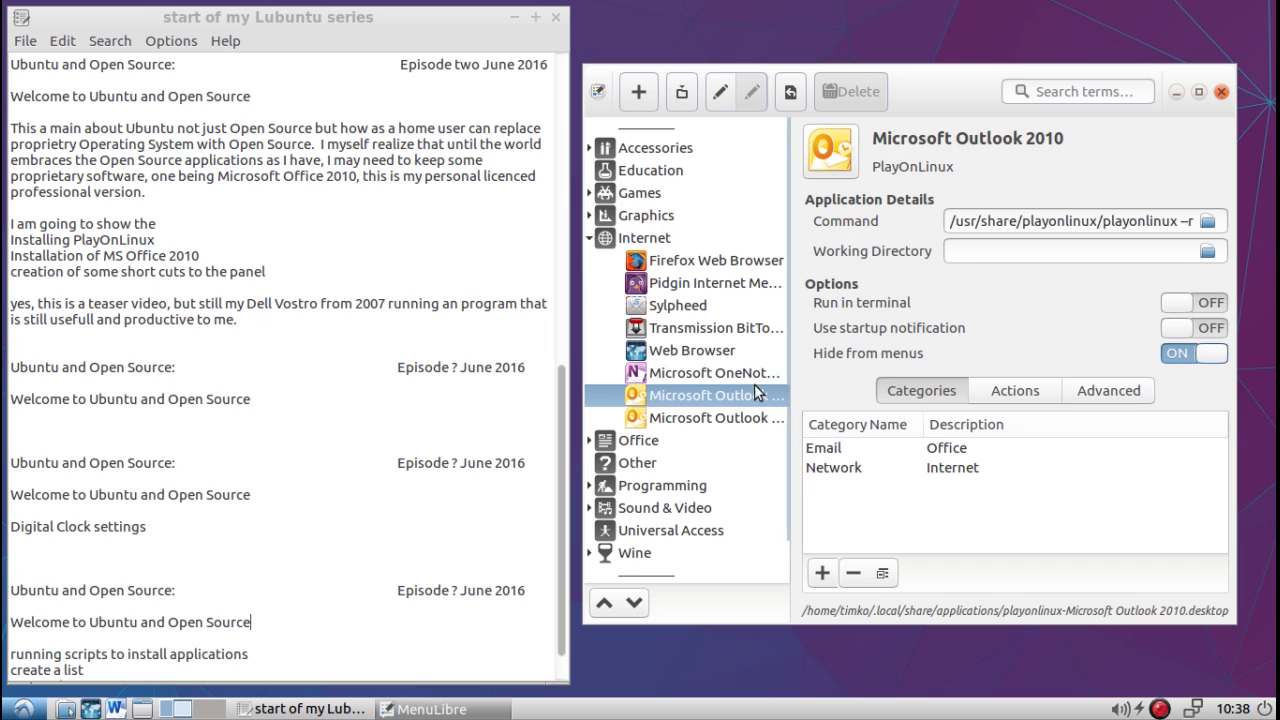
left_click(750, 418)
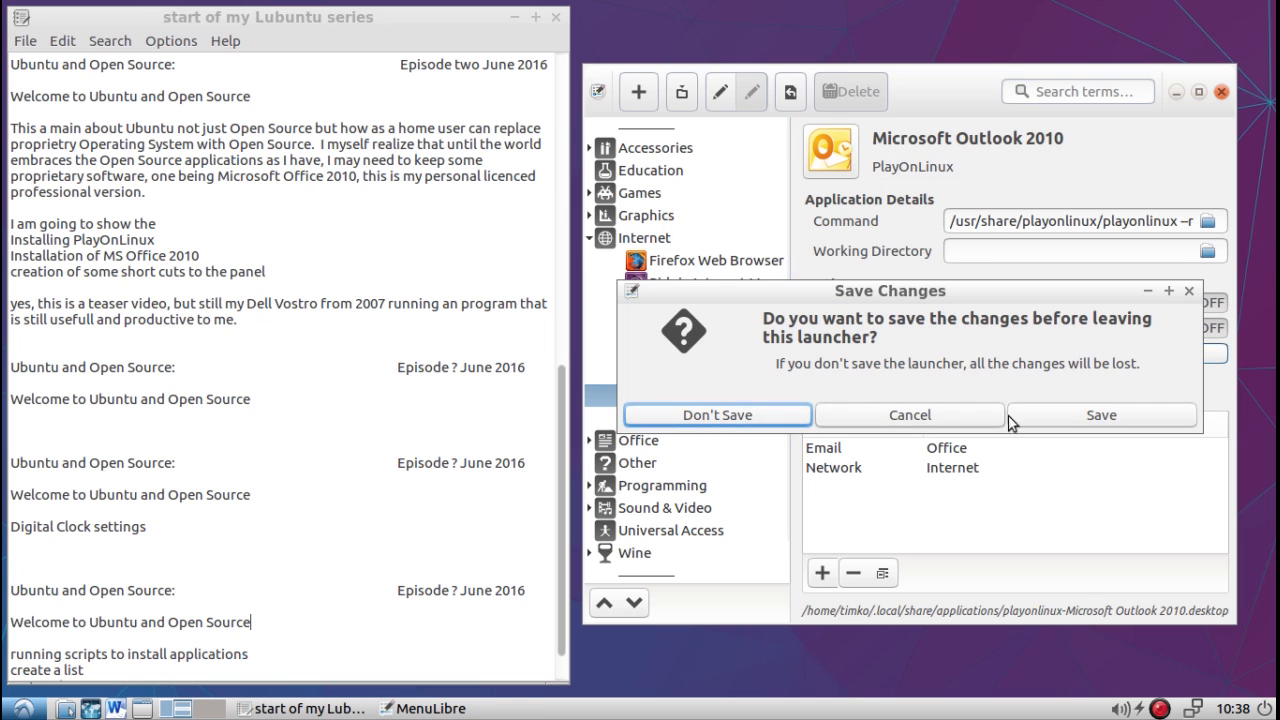
left_click(1025, 415)
Step: Delete the first of the two remaining Microsoft Outlook 2010 launchers from the Internet category, and select the remaining Microsoft OneNote 2010 launcher
left_click(748, 400)
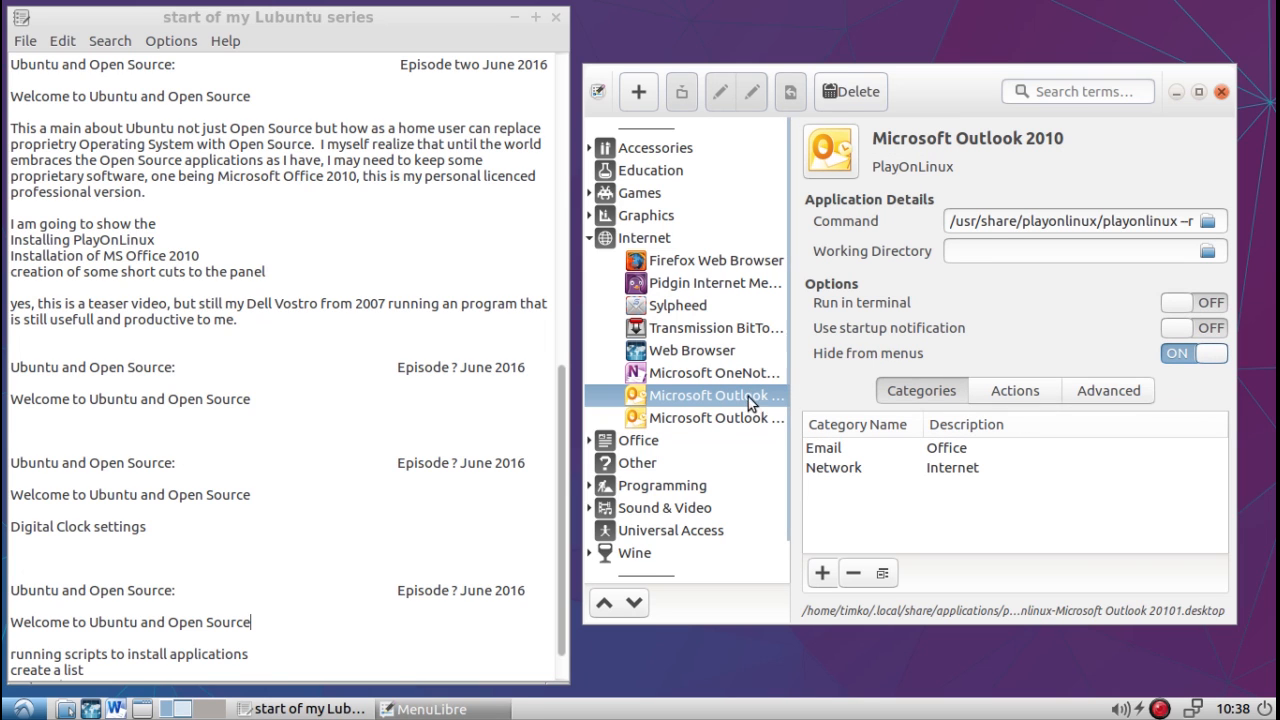
left_click(859, 96)
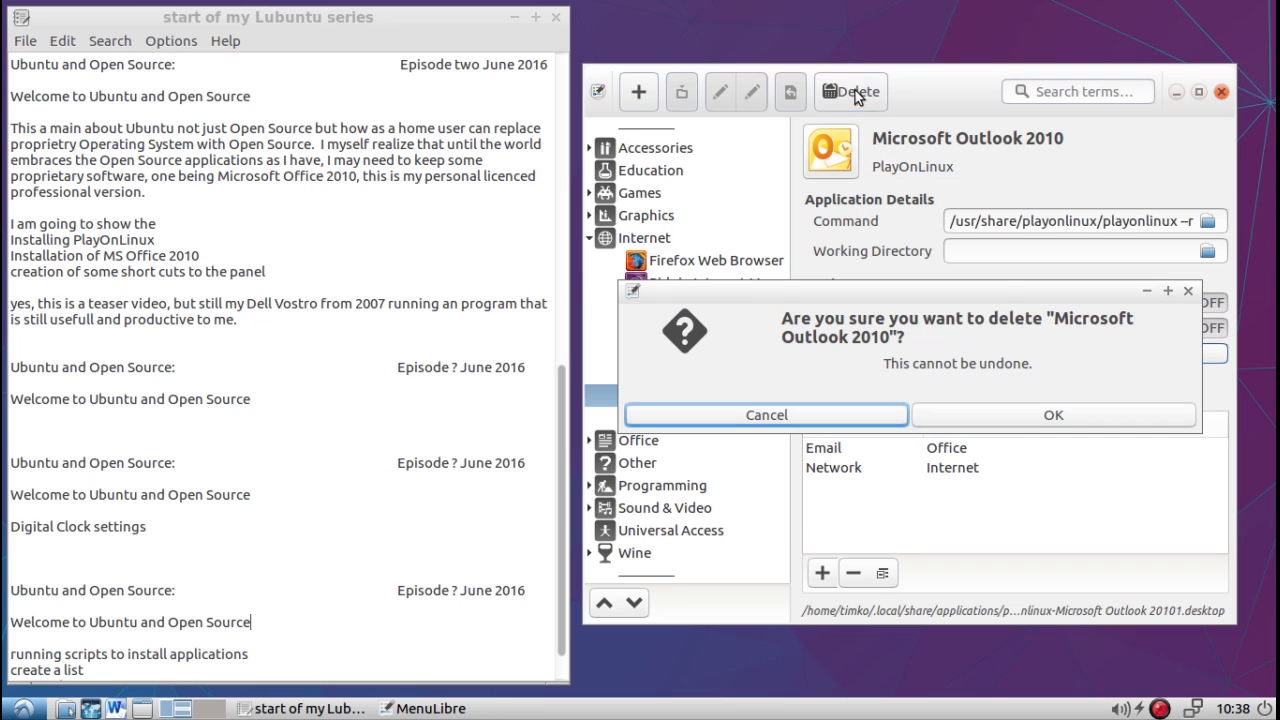
left_click(1004, 406)
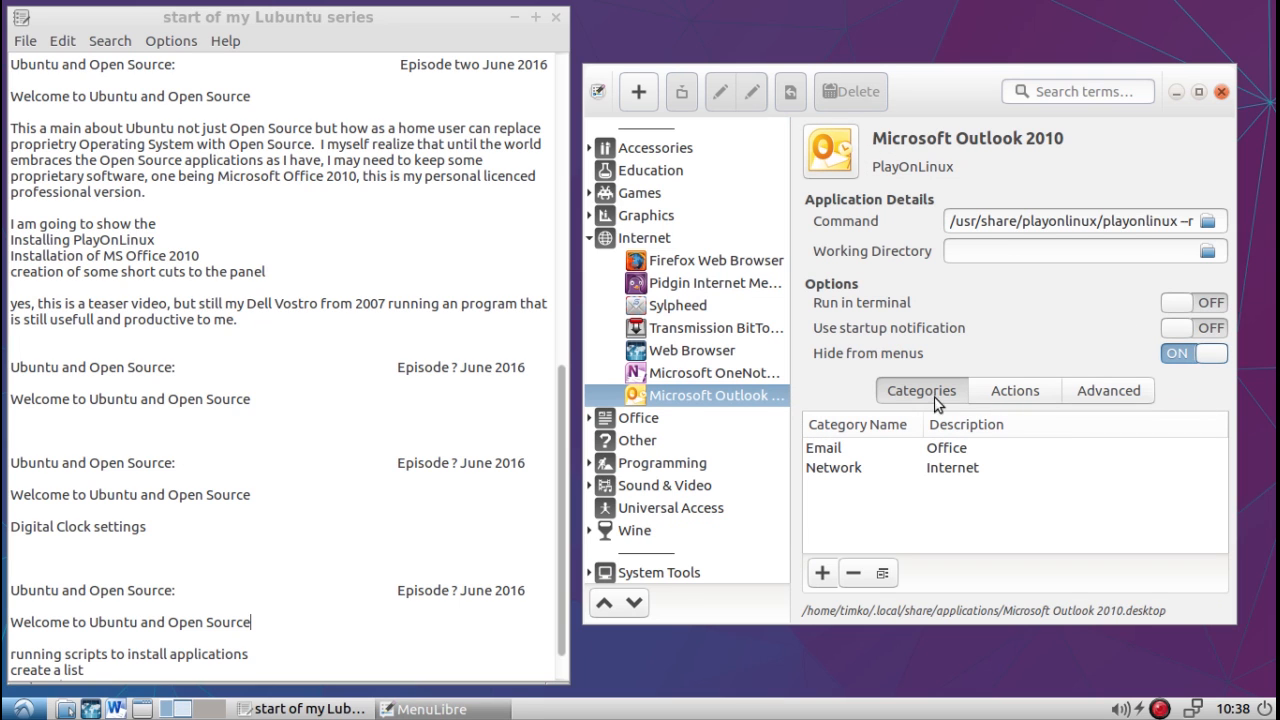
left_click(755, 373)
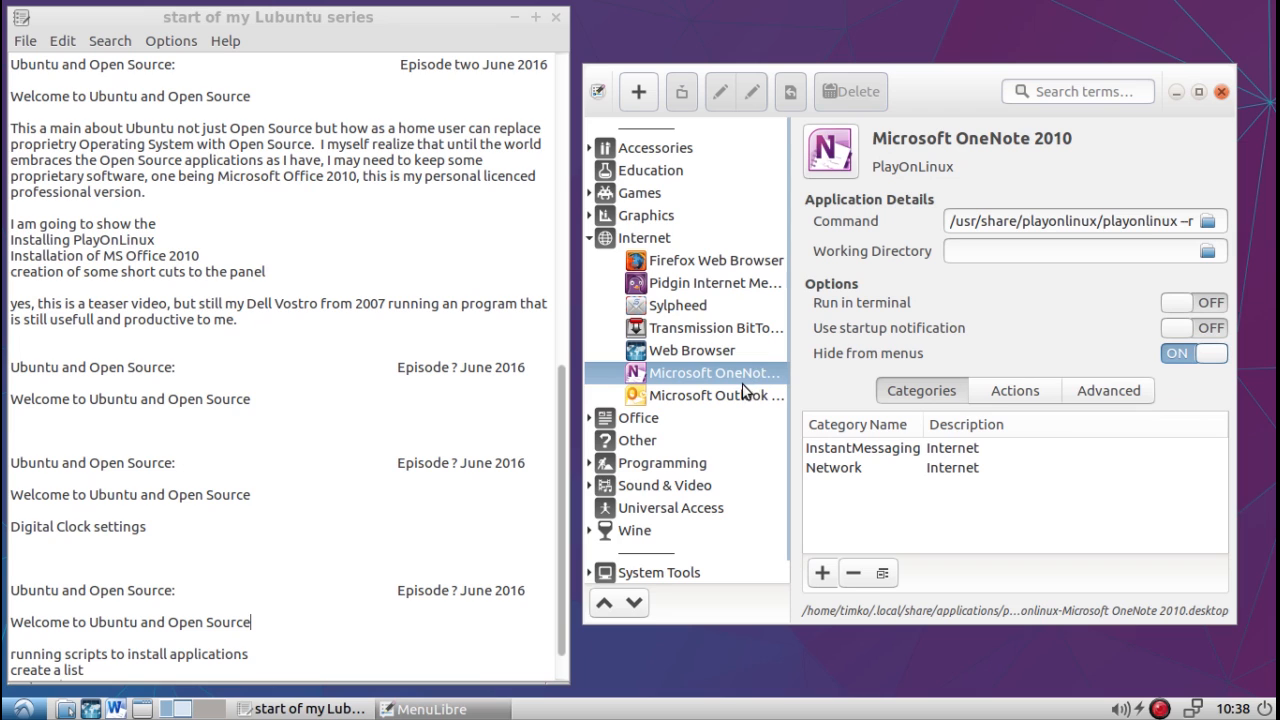
Step: Check the details of the remaining OneNote and Outlook launchers in Internet and the Excel, Powerpoint and Word launchers in Office
left_click(746, 395)
left_click(740, 378)
left_click(740, 398)
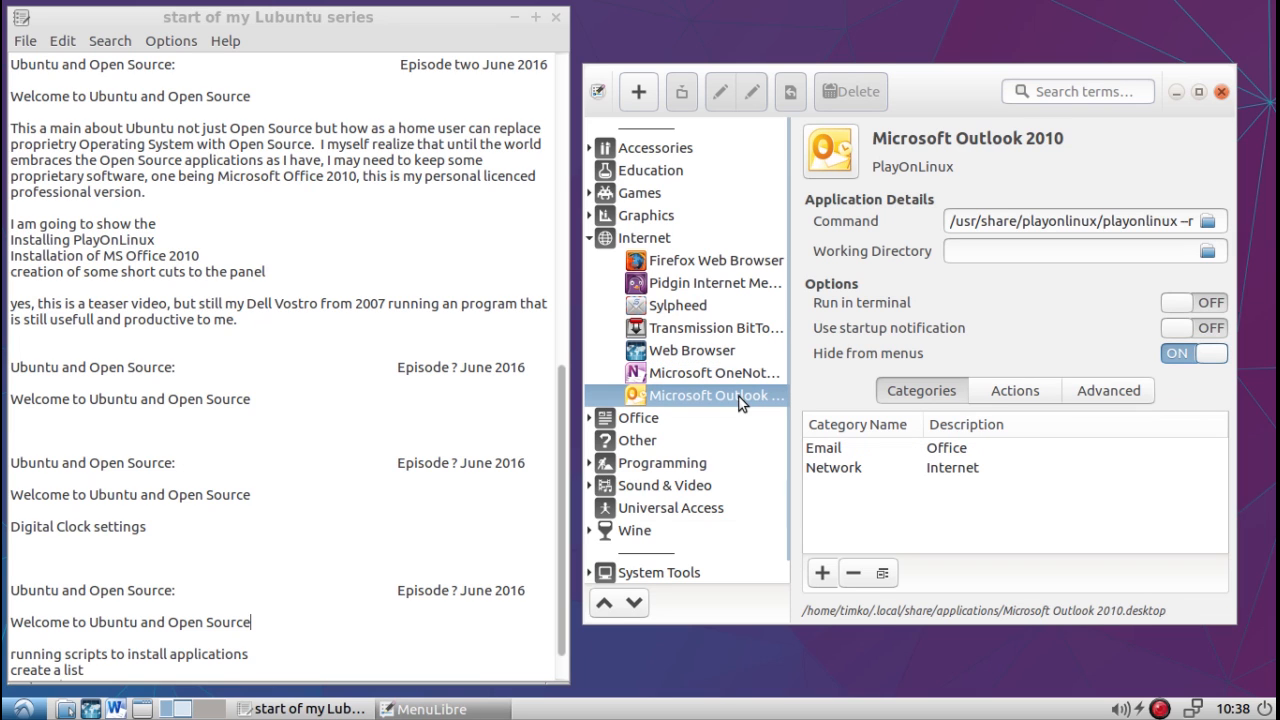
left_click(589, 241)
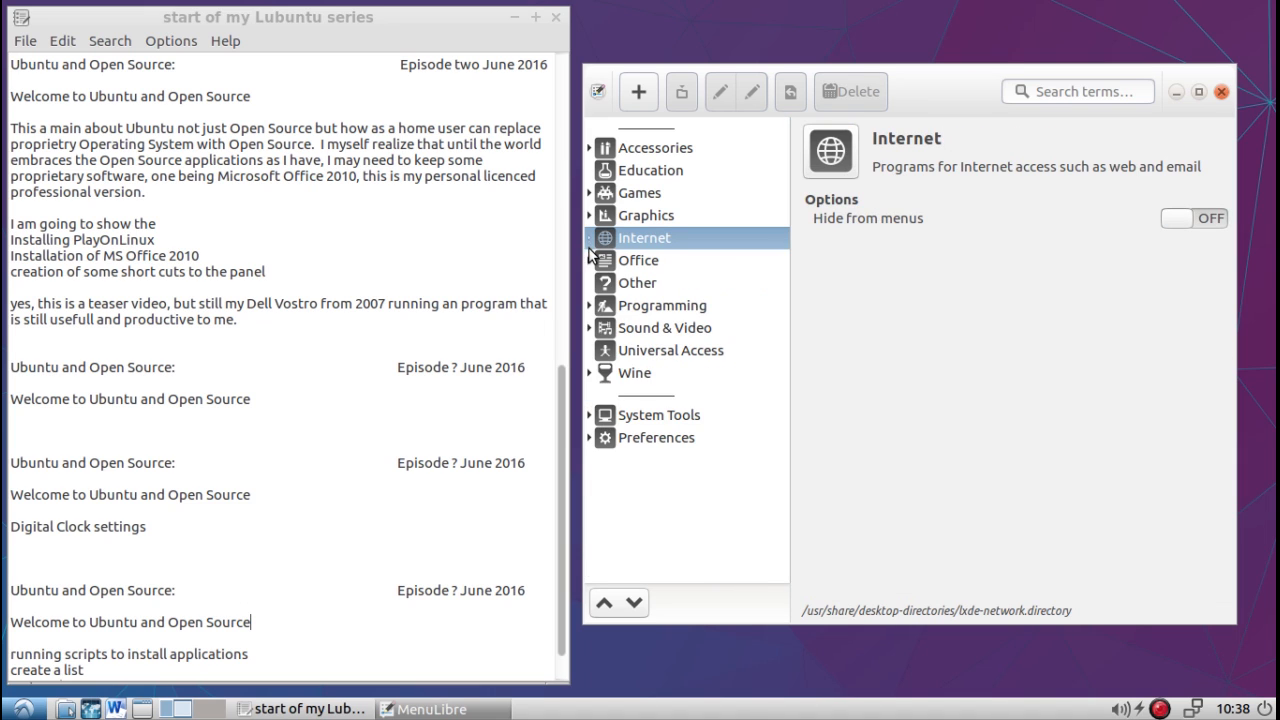
left_click(589, 260)
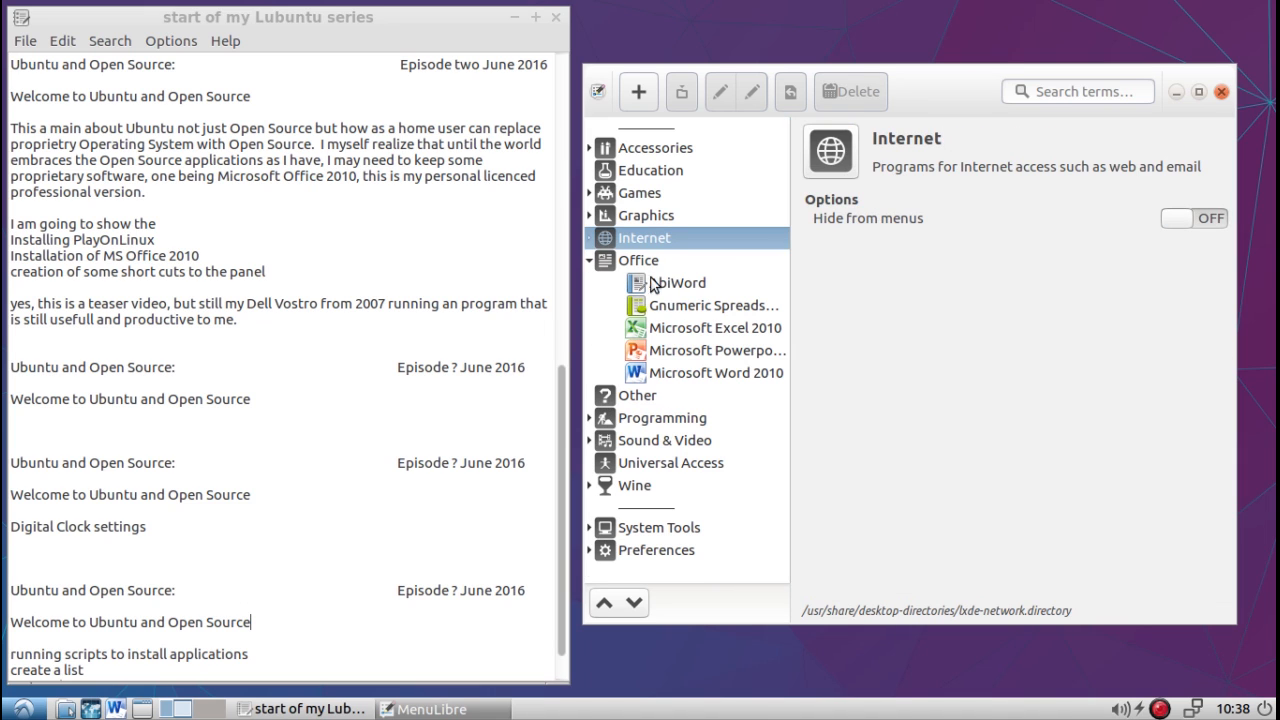
left_click(697, 328)
left_click(702, 351)
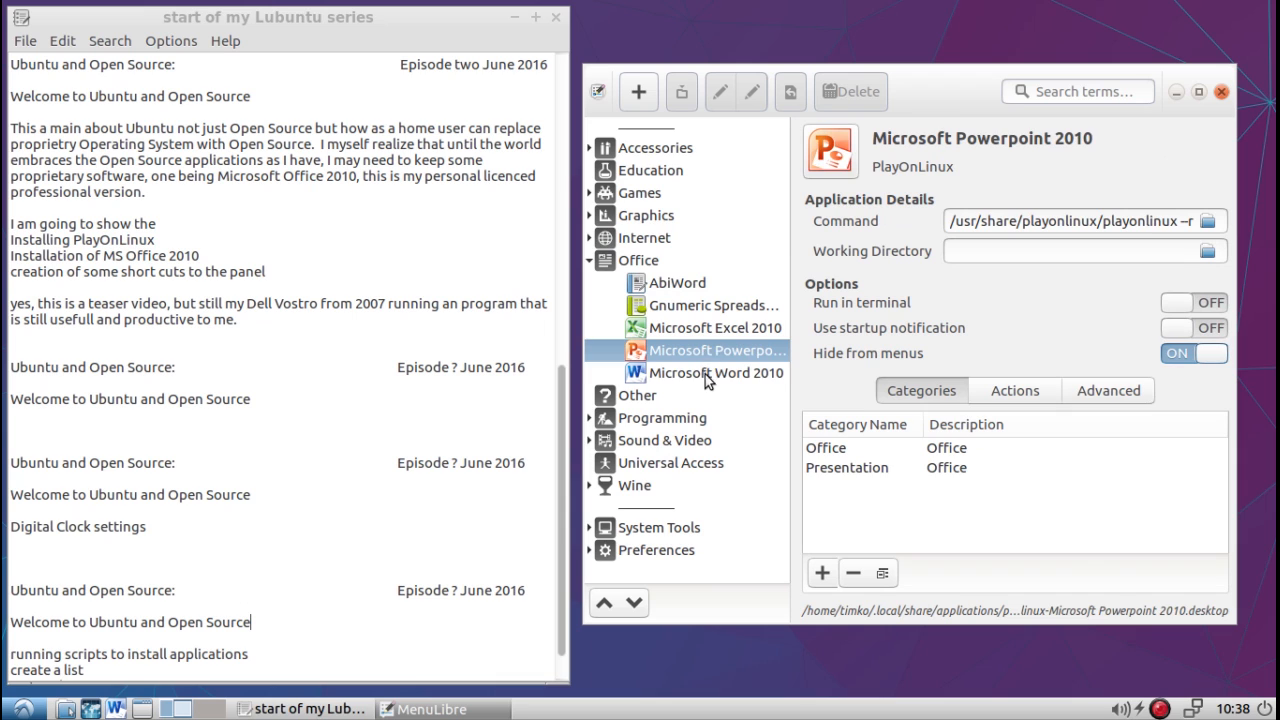
left_click(706, 374)
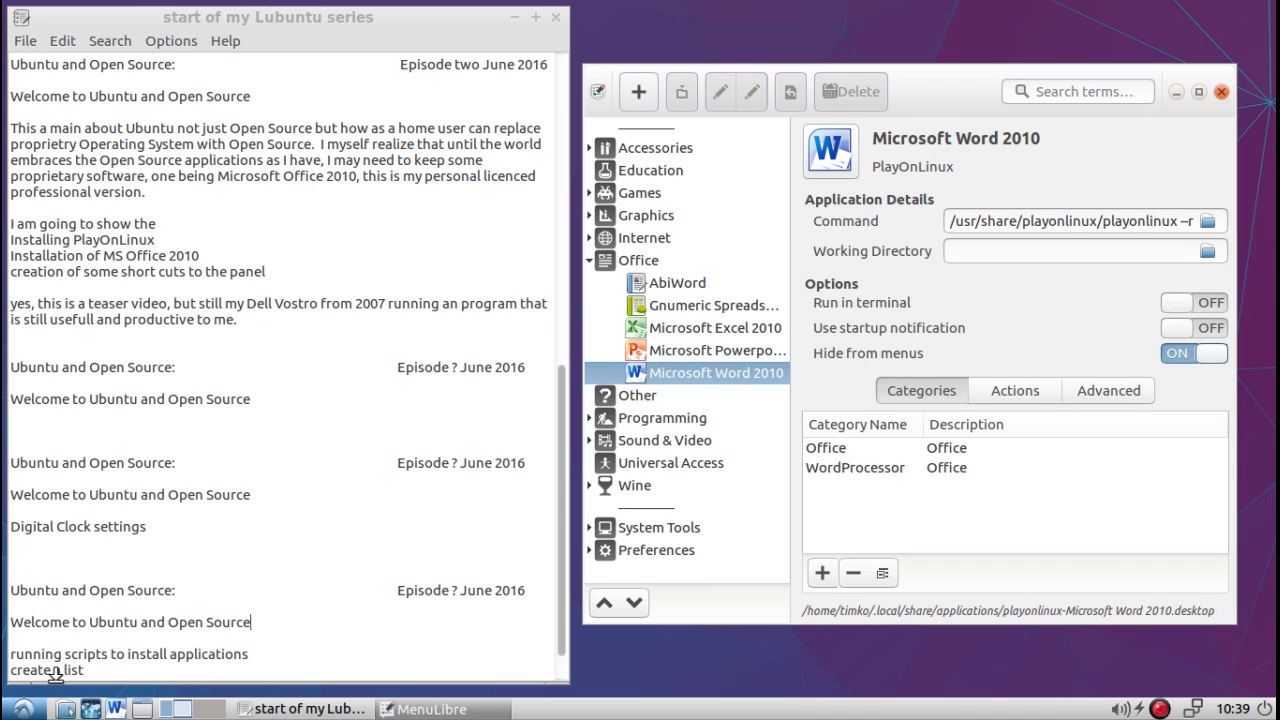
Step: Check which programs the Office category of the desktop's application menu offers
left_click(22, 709)
mouse_move(57, 544)
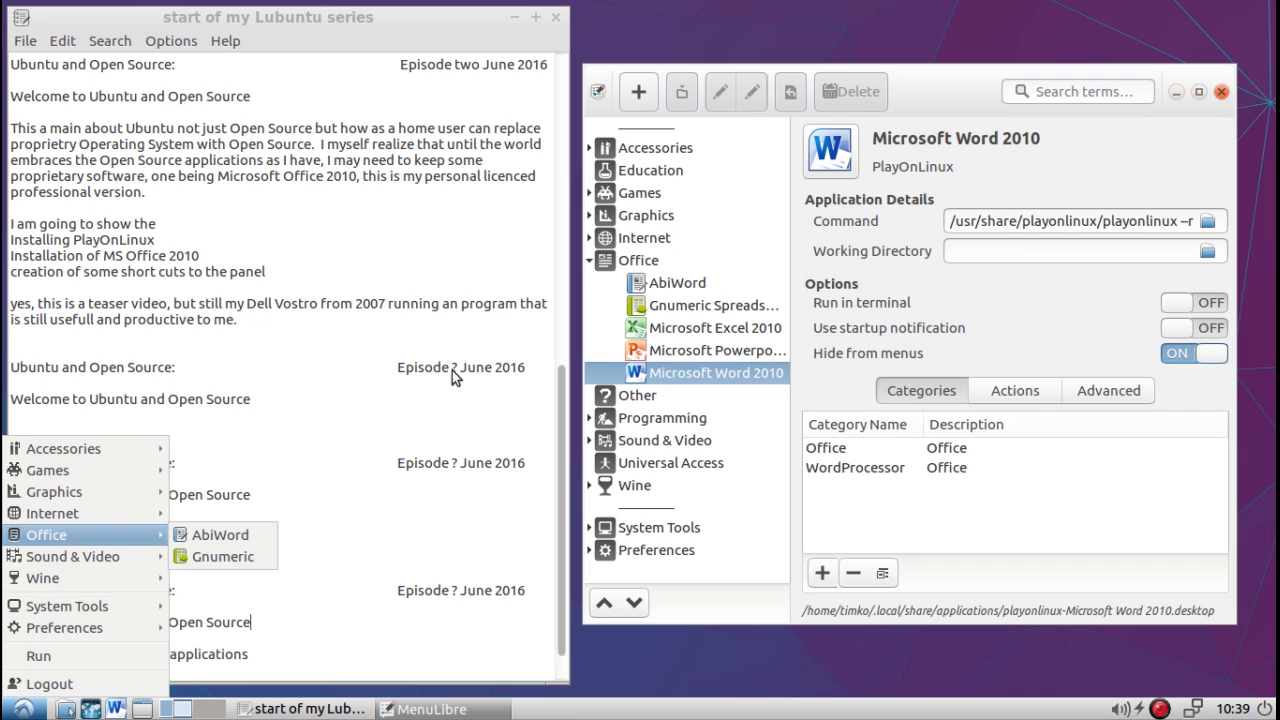
left_click(24, 711)
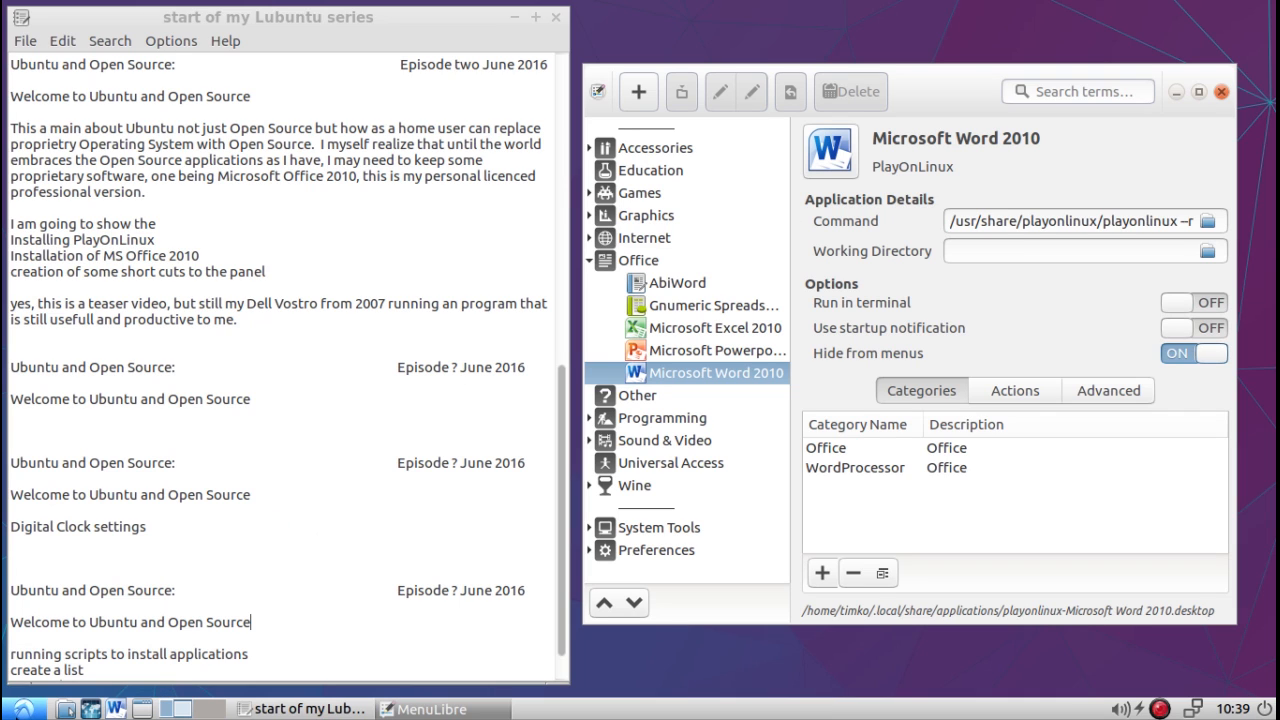
left_click(599, 93)
left_click(599, 93)
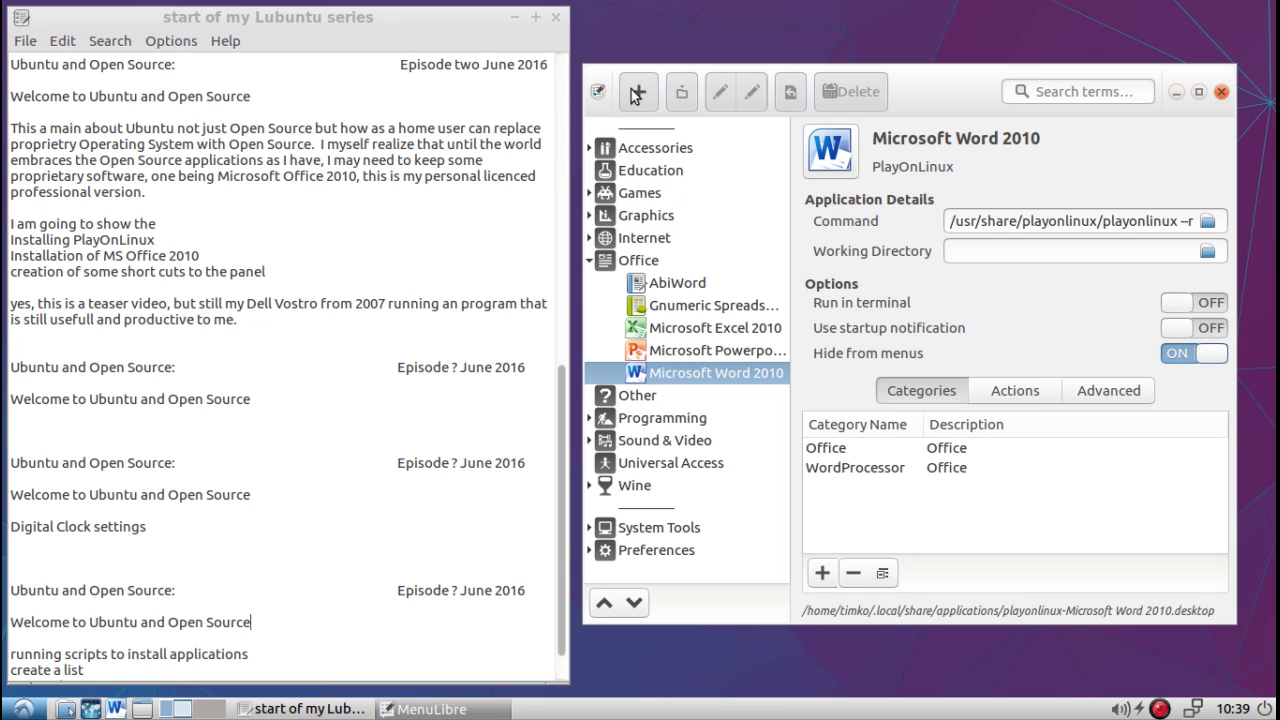
left_click(642, 94)
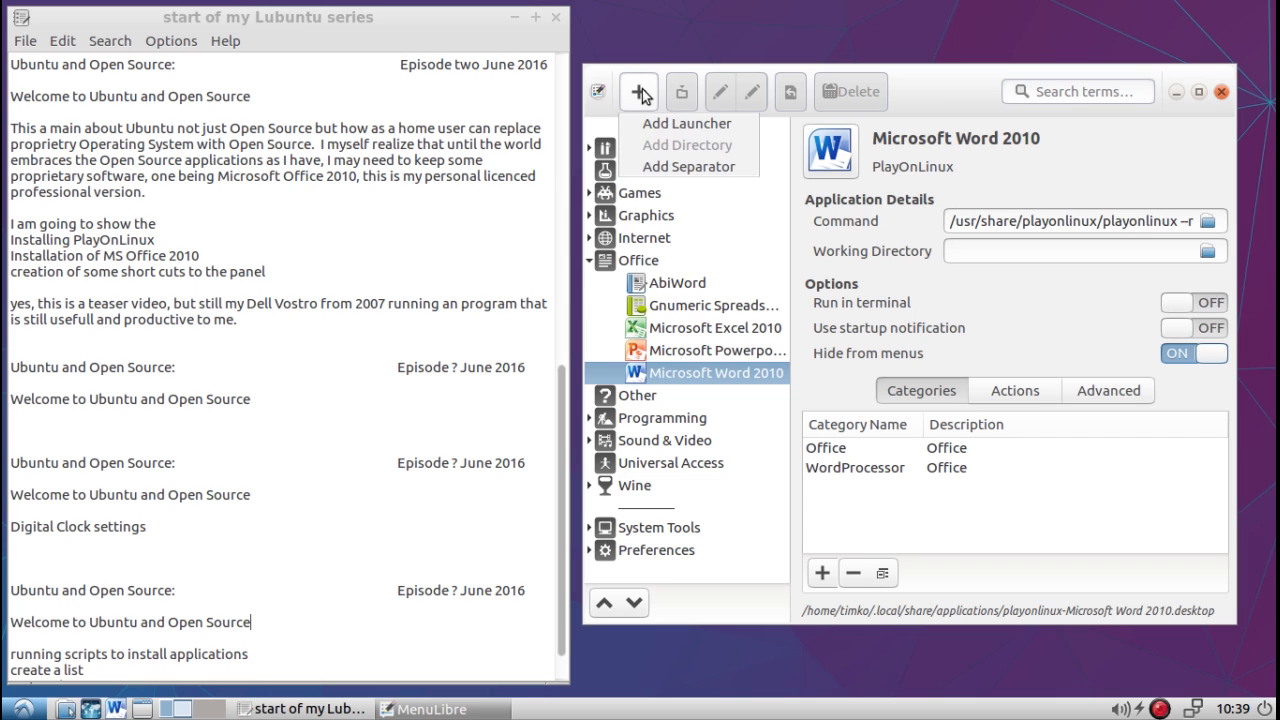
left_click(642, 94)
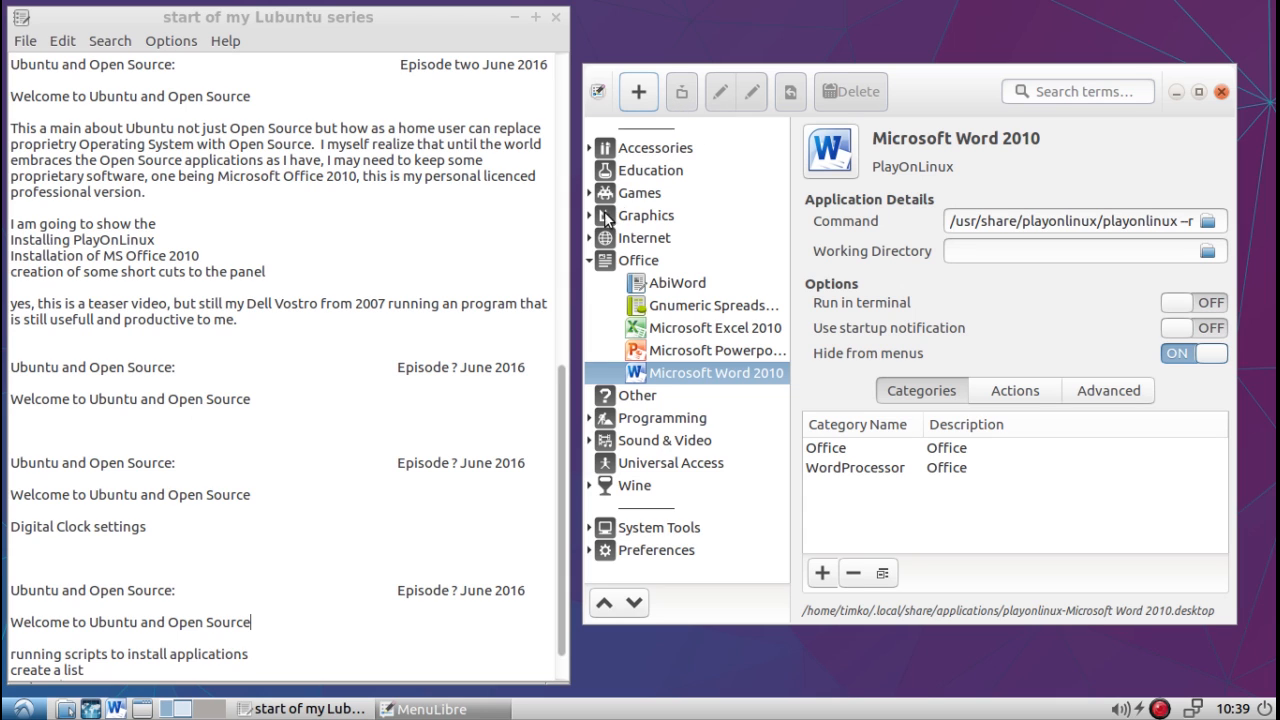
left_click(590, 261)
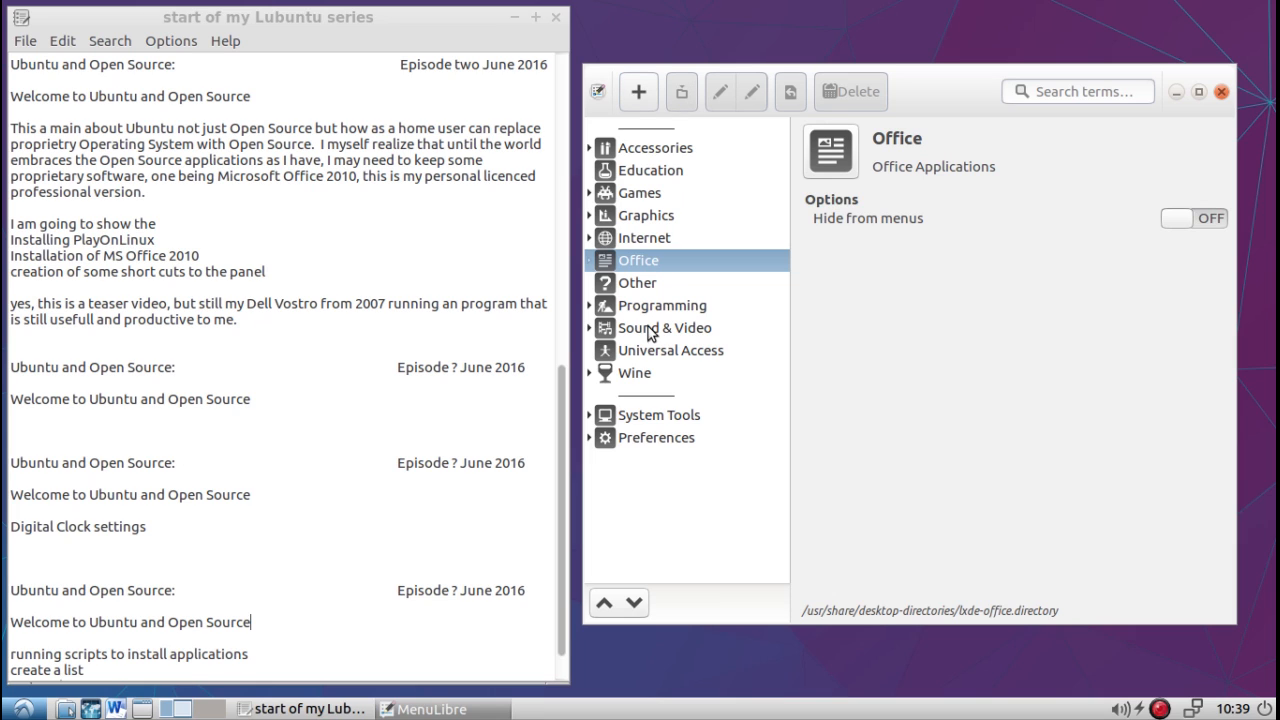
left_click(663, 421)
left_click(663, 441)
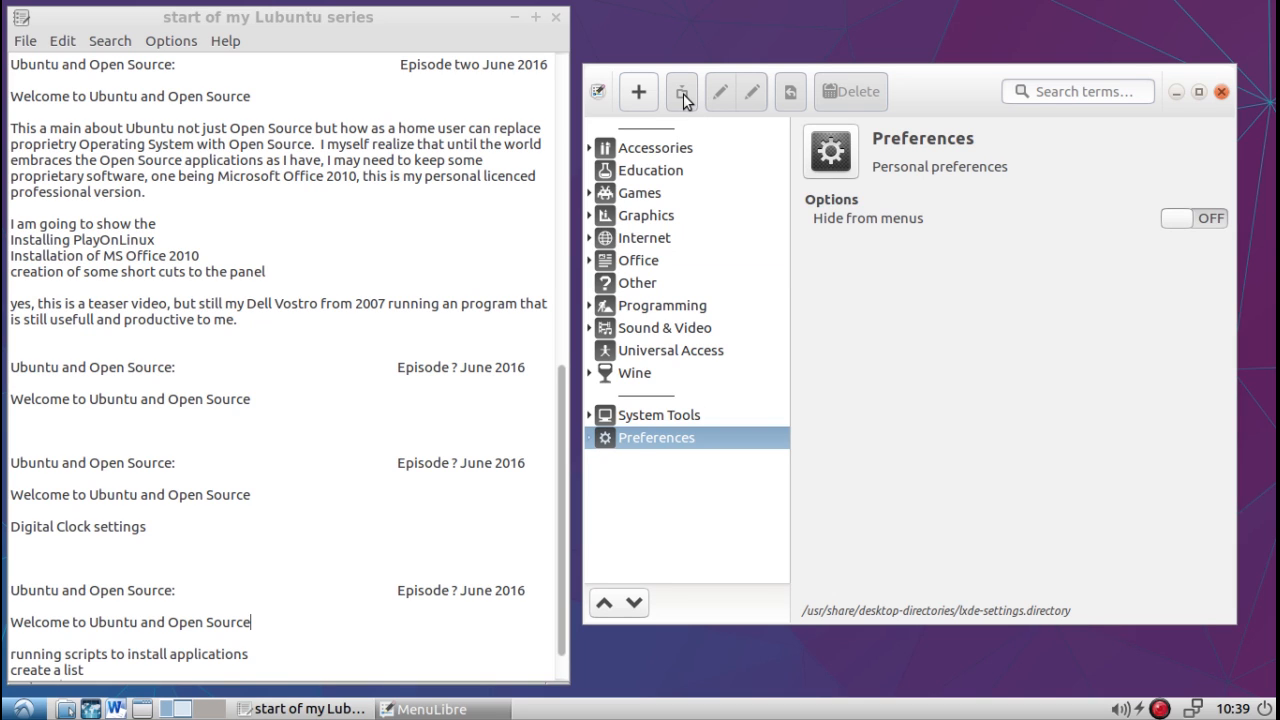
left_click(672, 420)
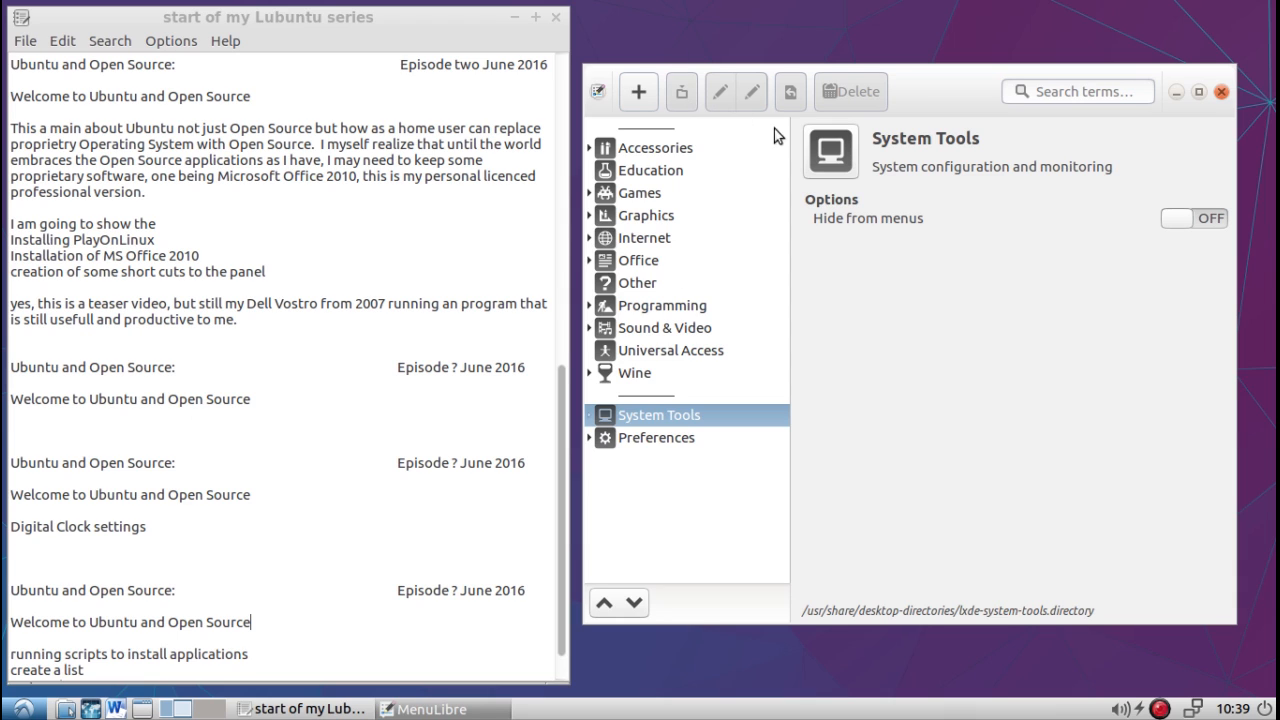
left_click(829, 151)
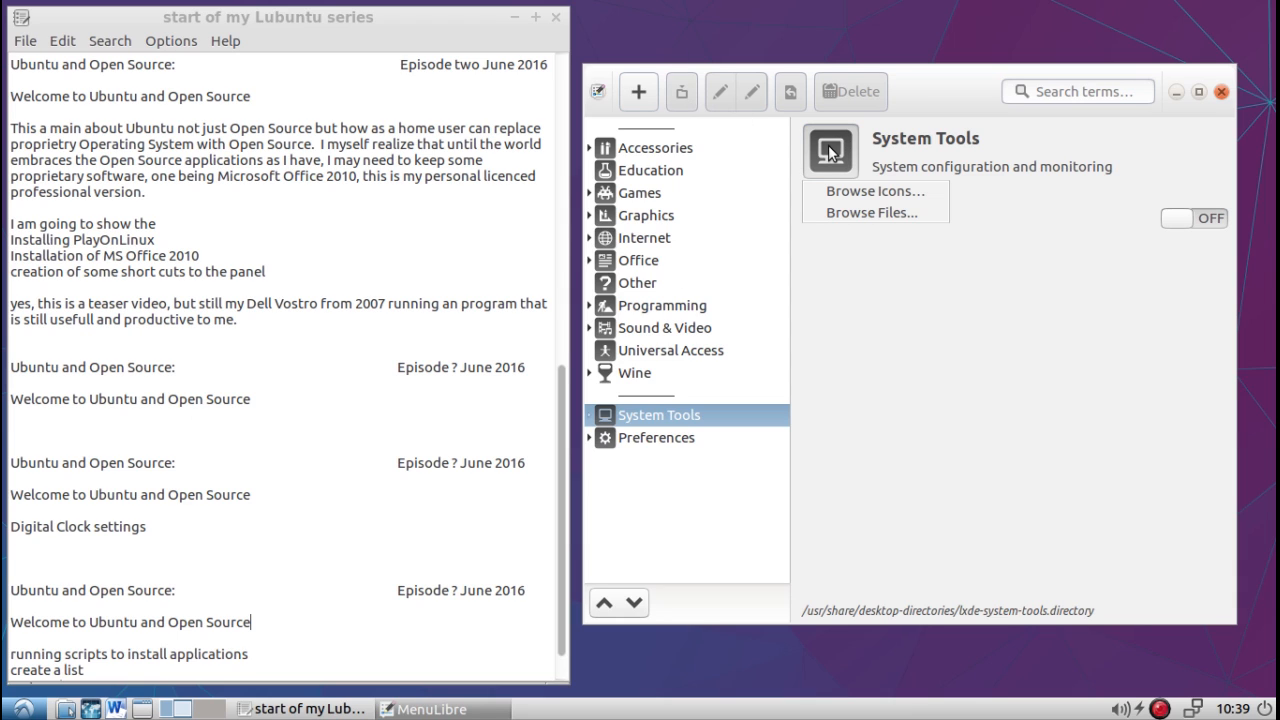
left_click(922, 90)
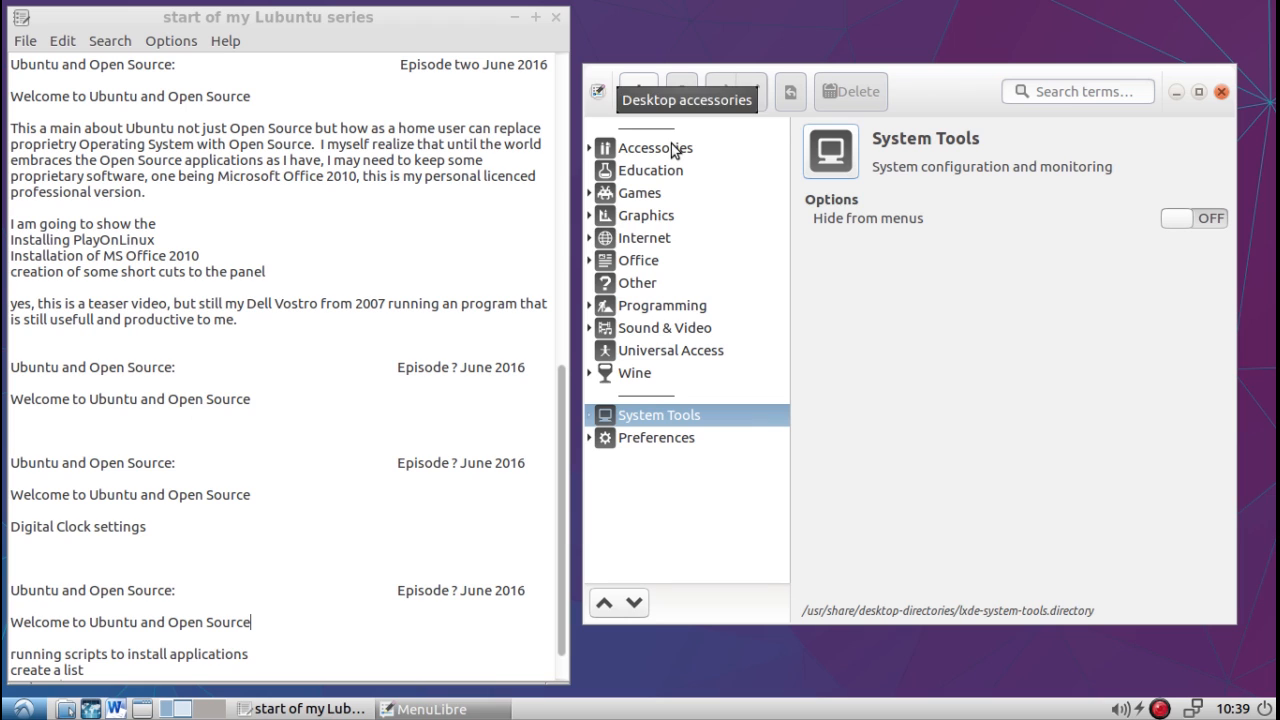
Step: Minimize the notes window and check the Office and Internet categories of the desktop's application menu
left_click(516, 18)
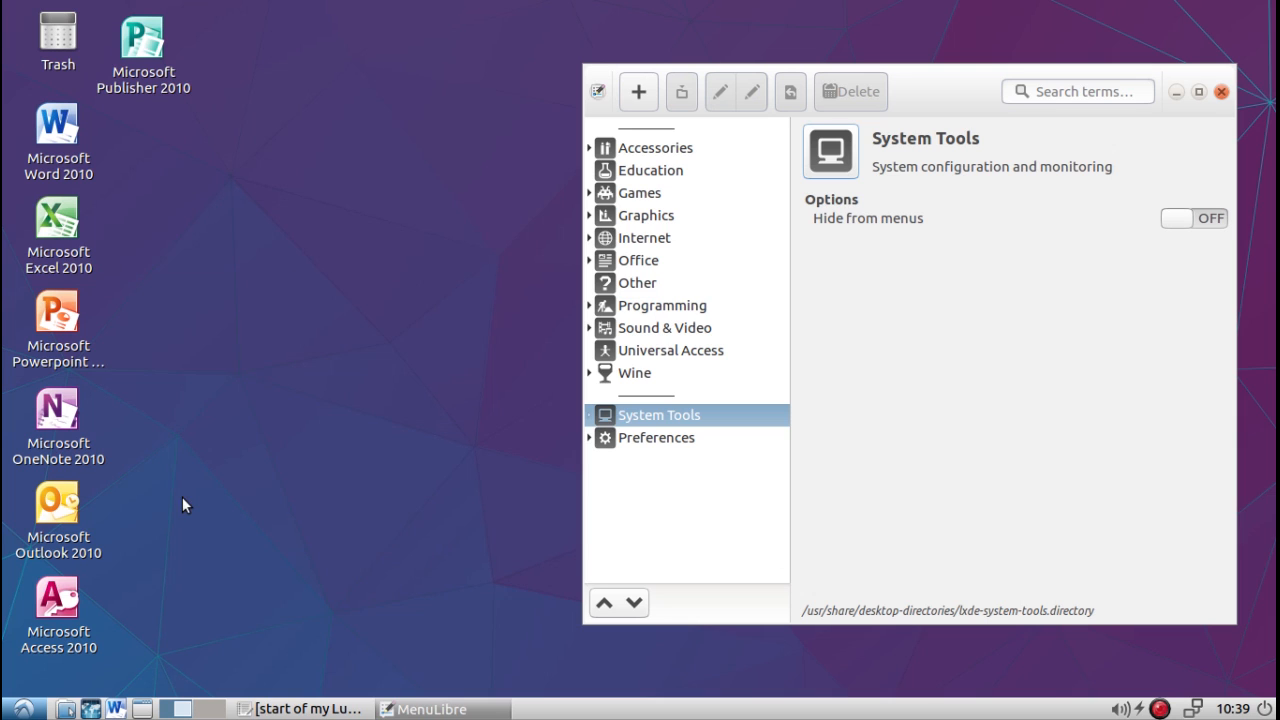
left_click(24, 708)
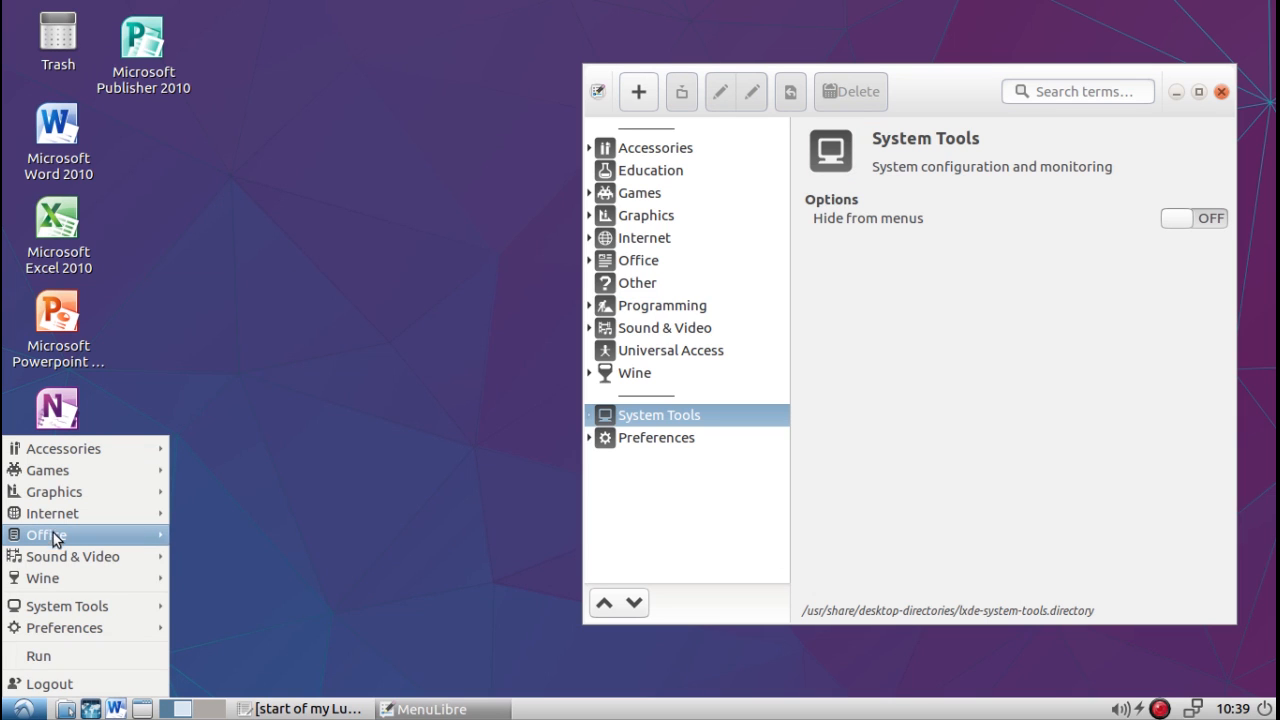
mouse_move(55, 535)
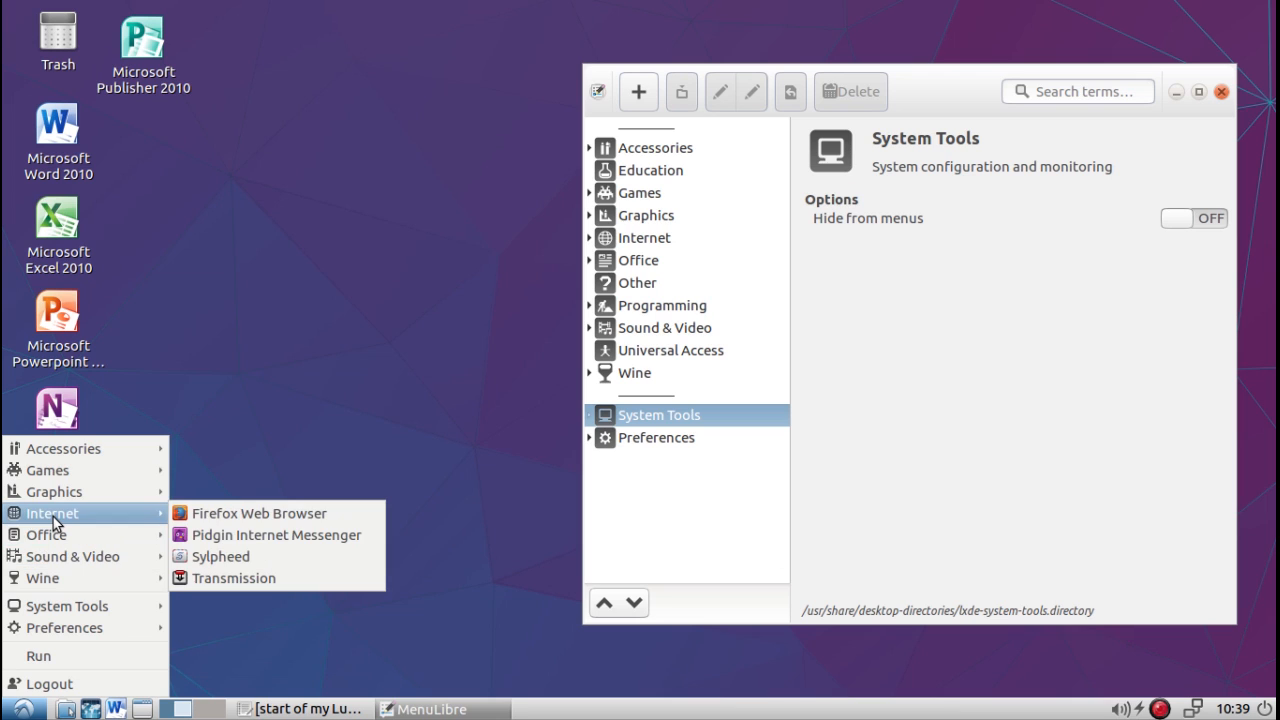
left_click(346, 439)
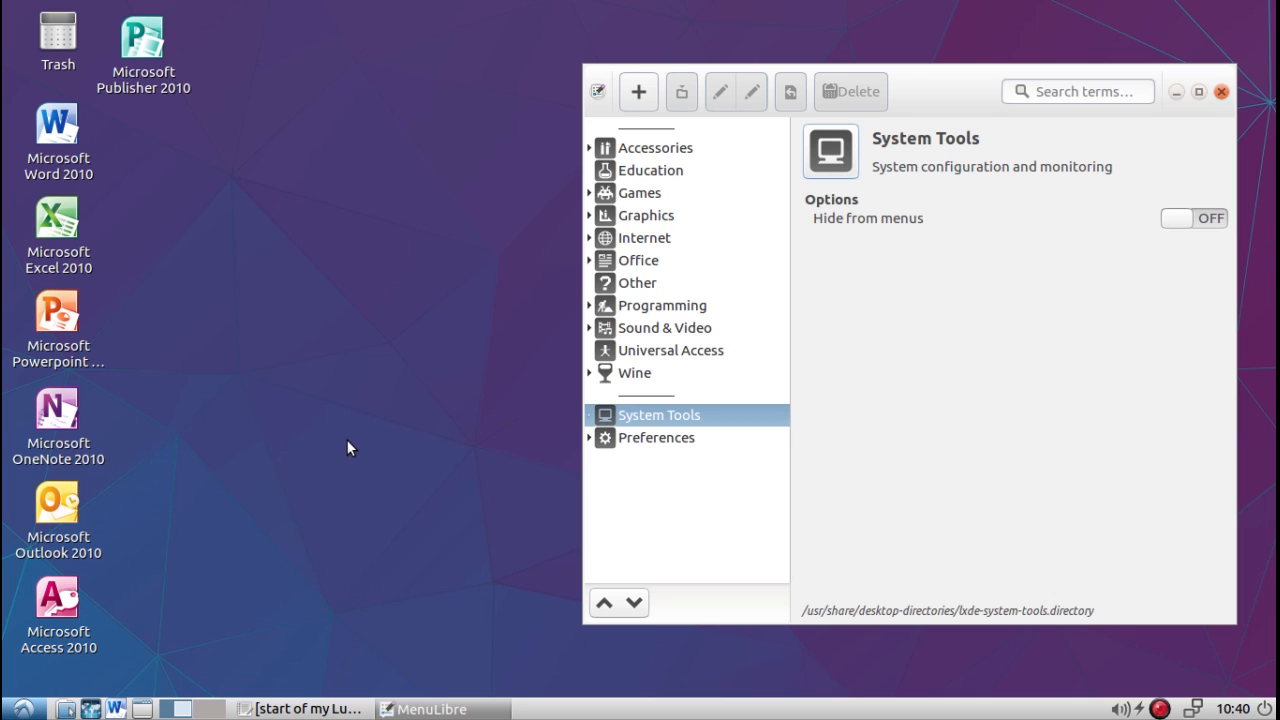
left_click(589, 262)
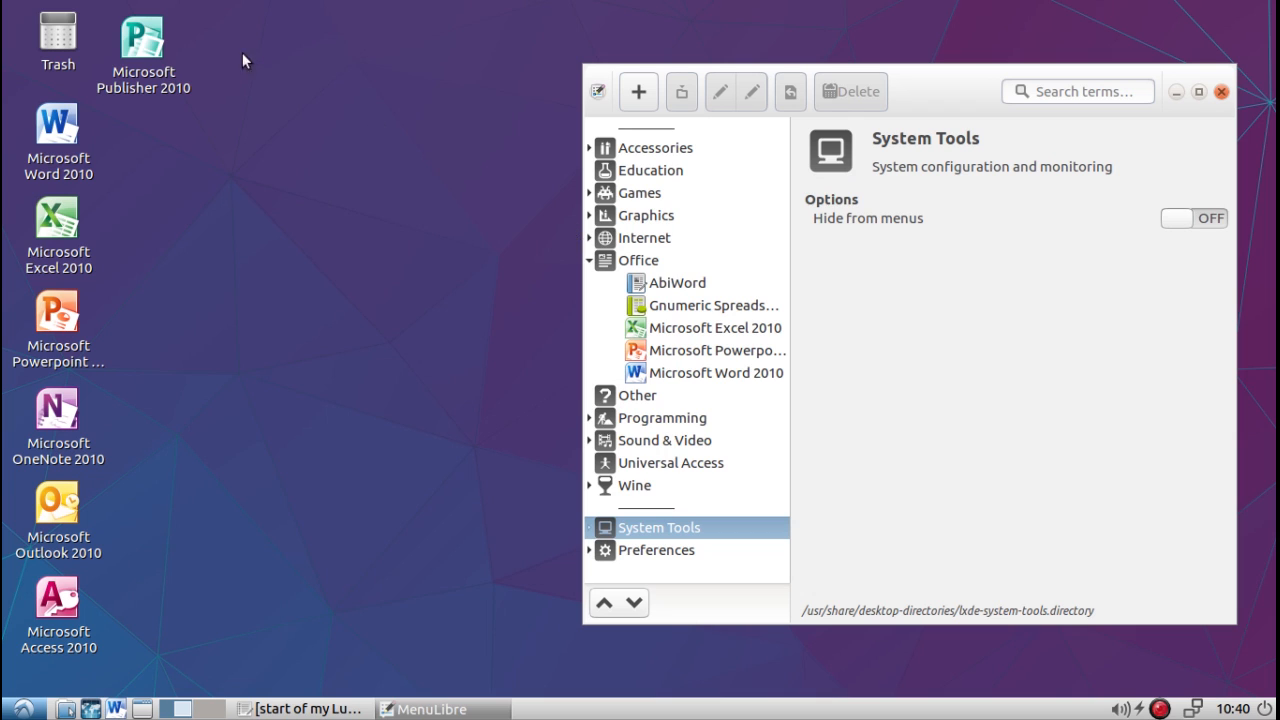
left_click(646, 259)
left_click(645, 94)
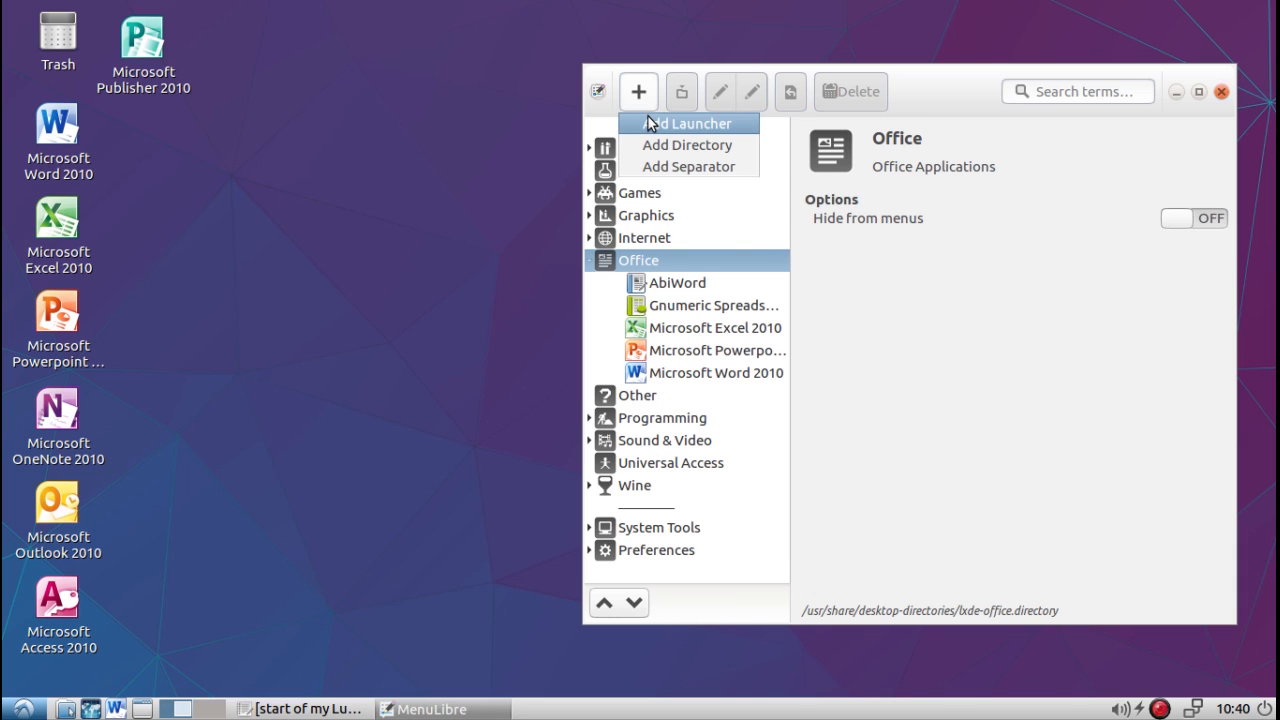
left_click(648, 120)
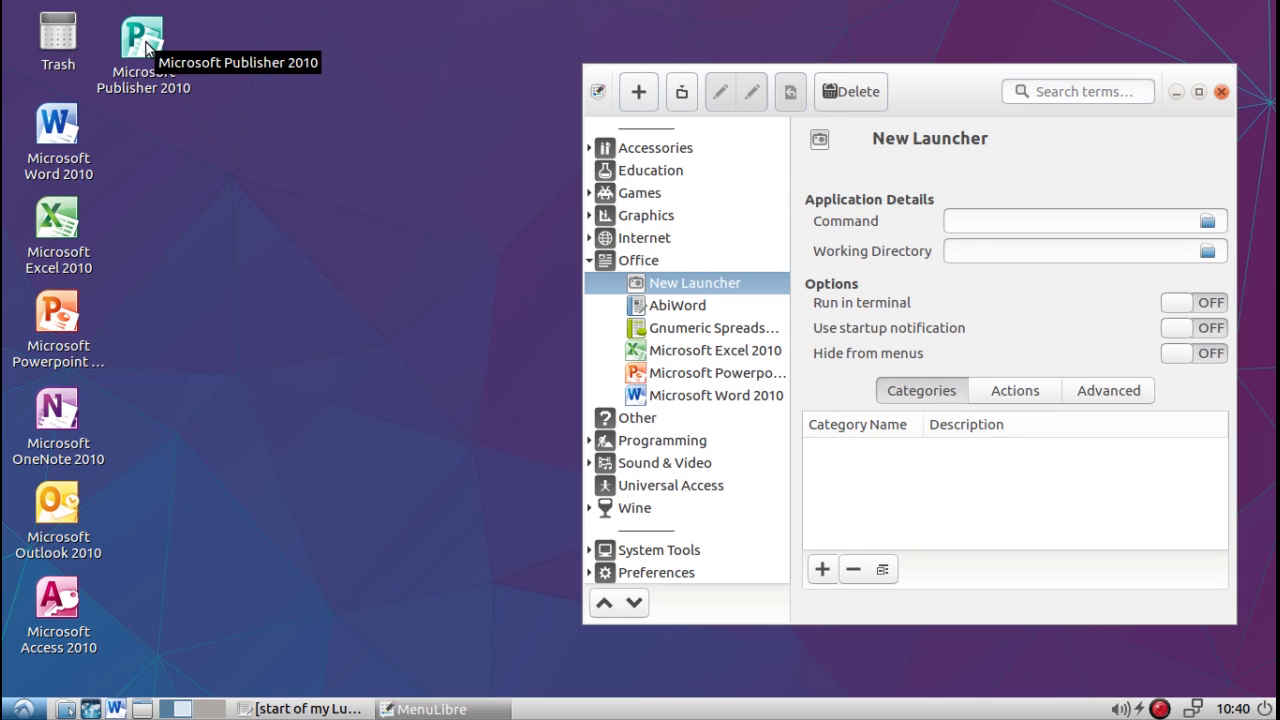
left_click(686, 394)
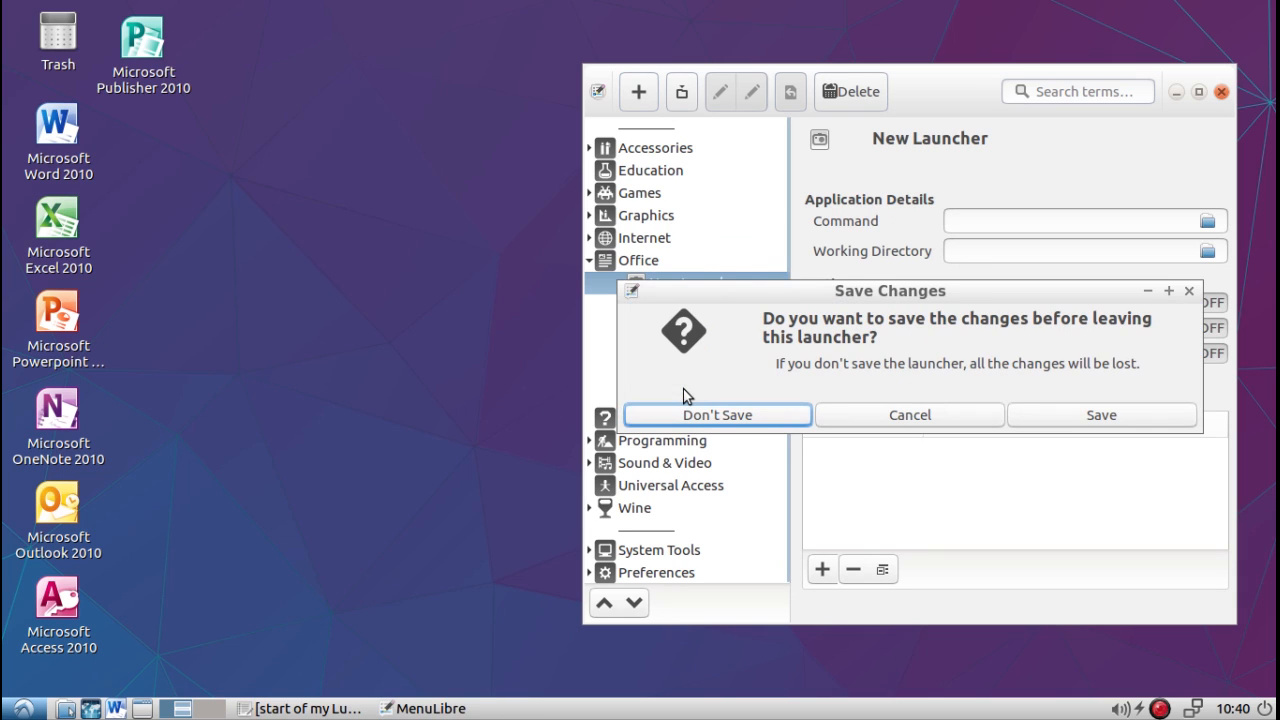
left_click(717, 415)
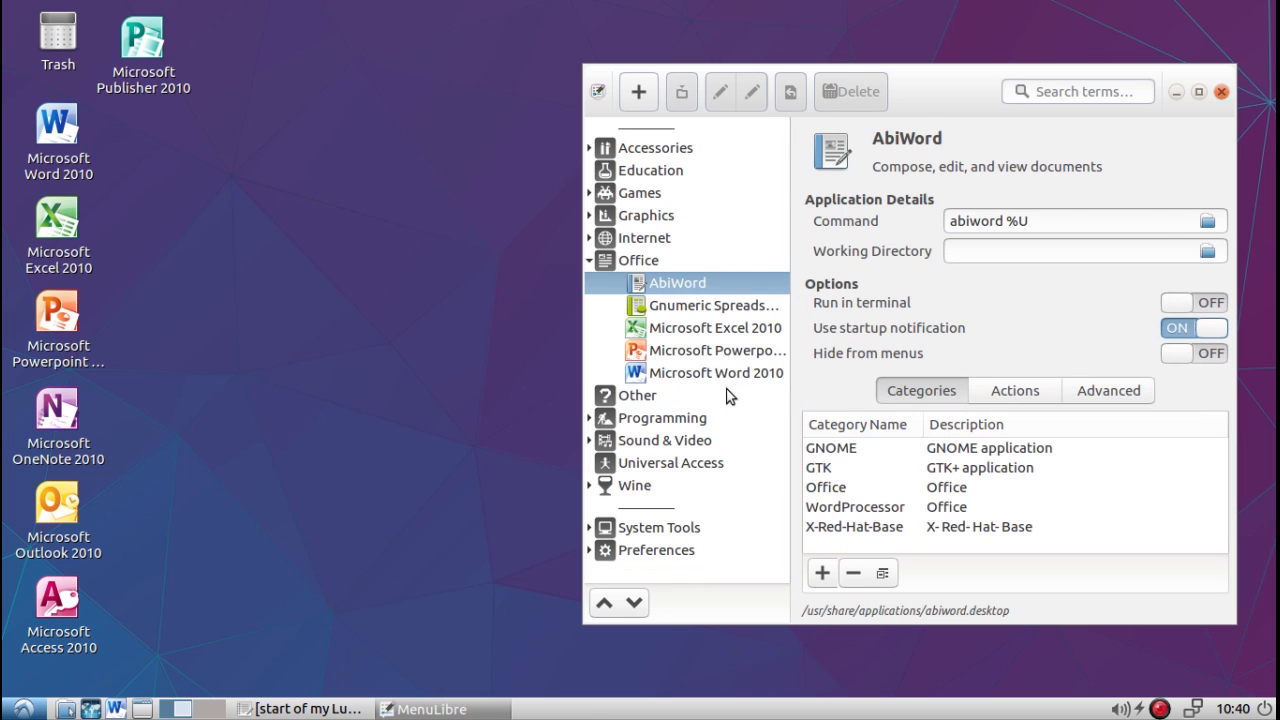
Step: Look up the folder and image file used for the Microsoft Word 2010 launcher's icon, leaving the icon selection cancelled
left_click(718, 374)
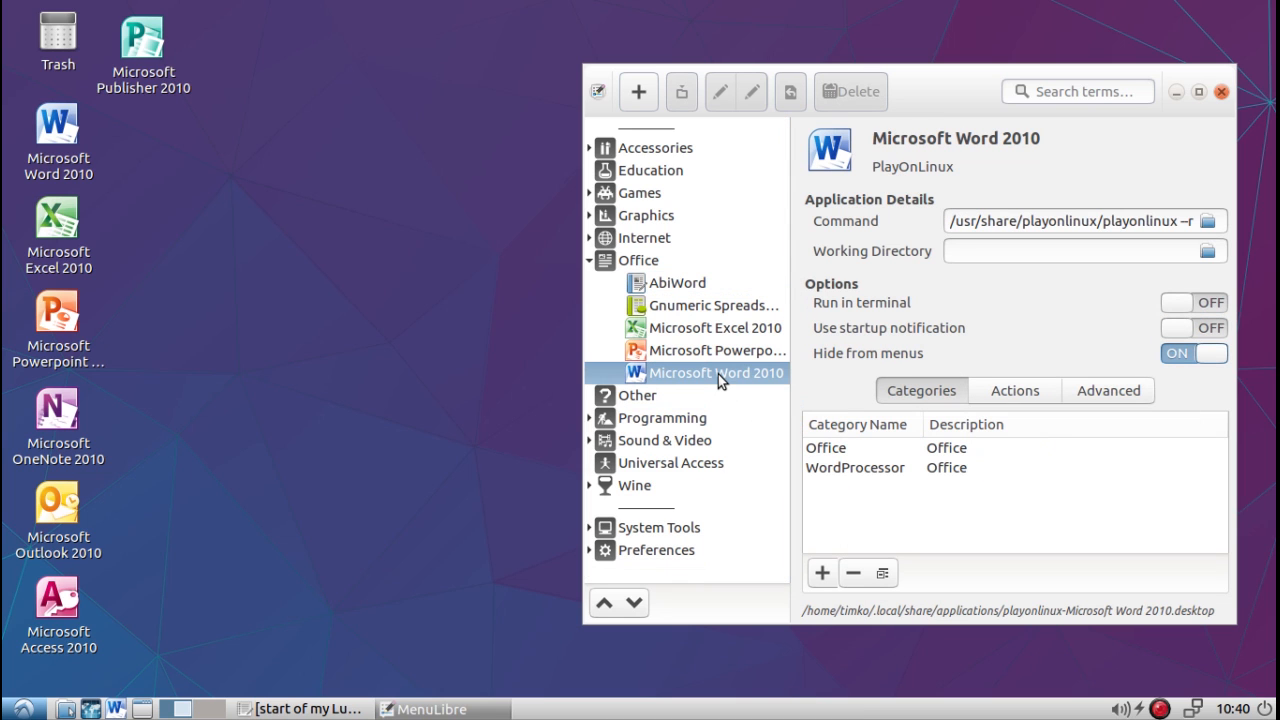
left_click(826, 170)
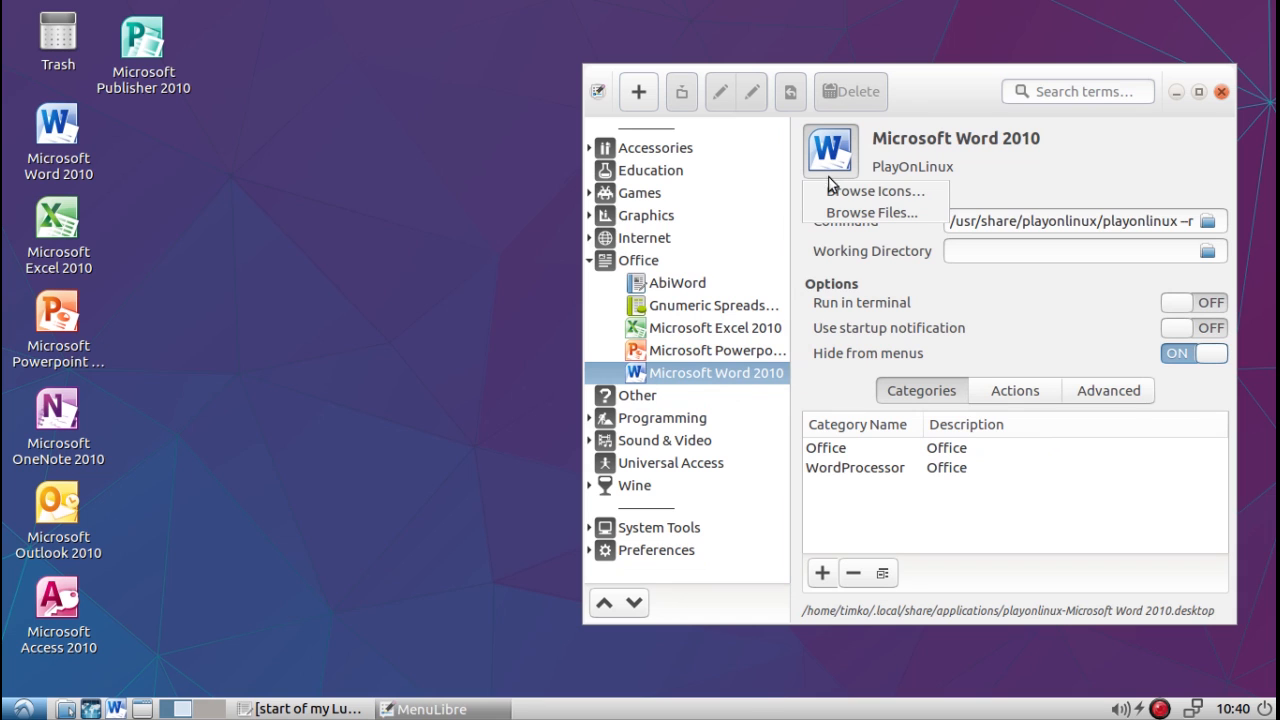
left_click(853, 213)
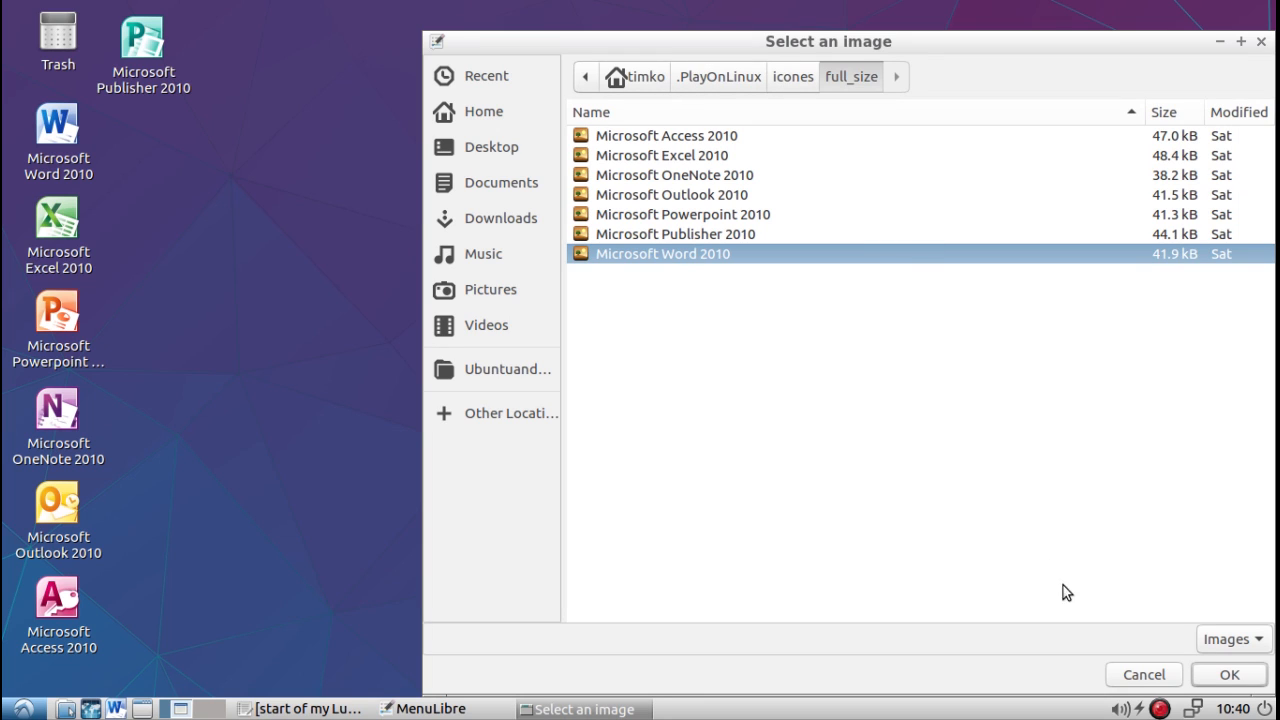
left_click(1219, 41)
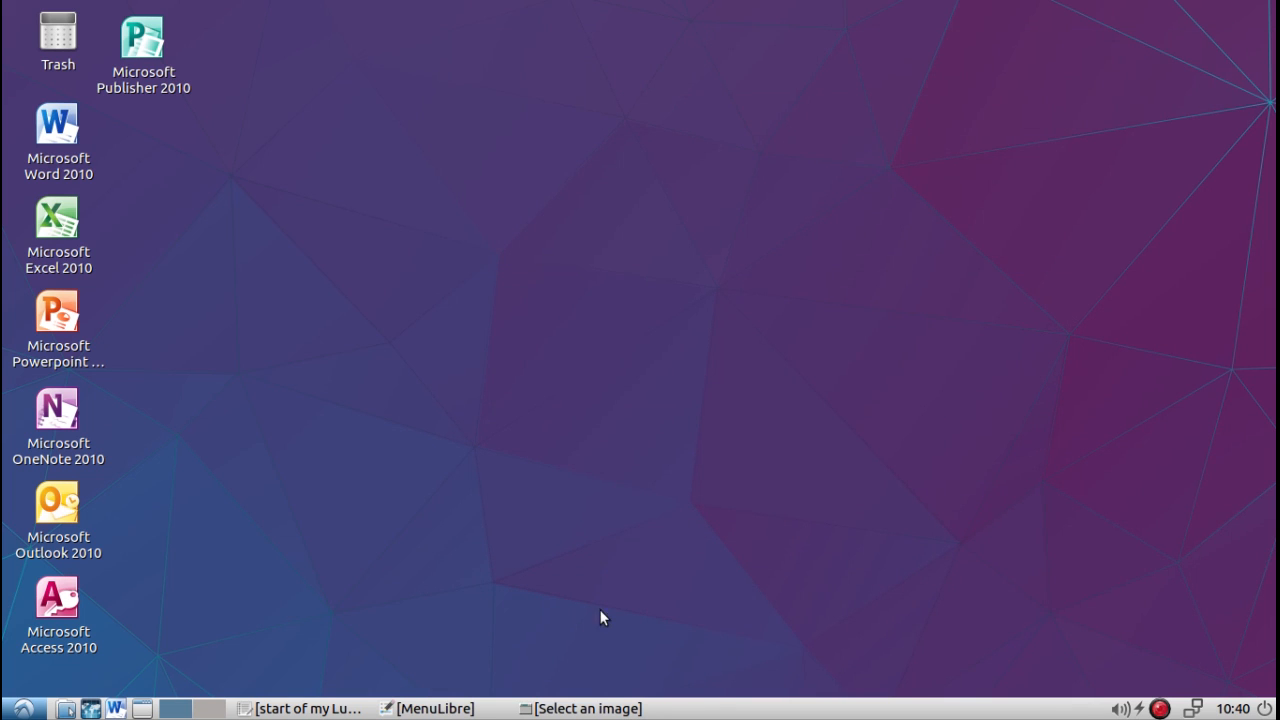
left_click(600, 707)
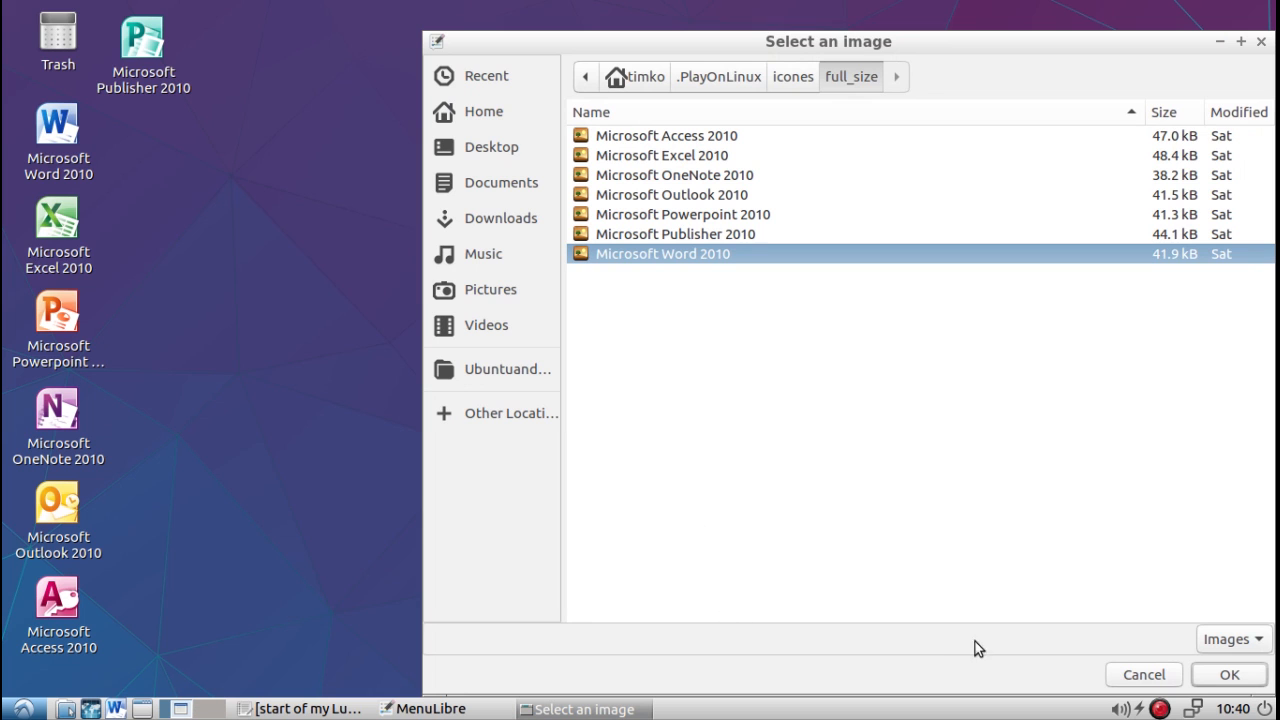
left_click(1129, 677)
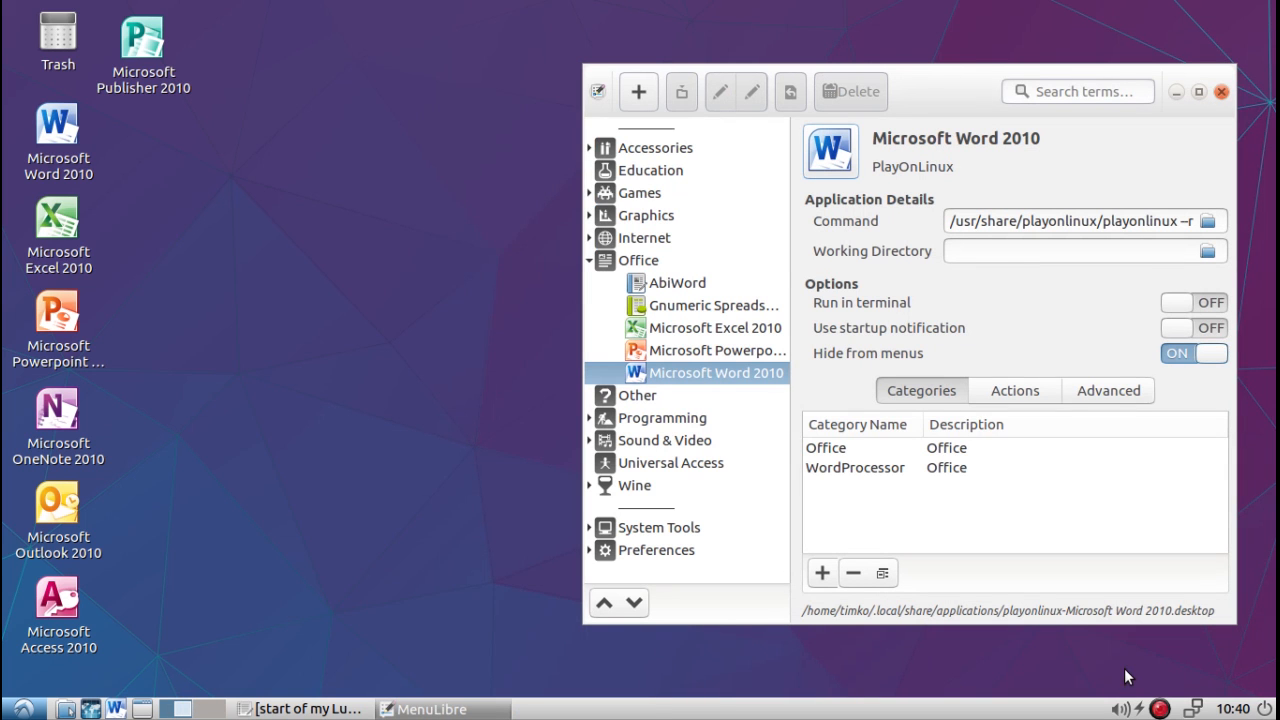
Step: Add a new launcher to the Office category
left_click(676, 261)
left_click(647, 93)
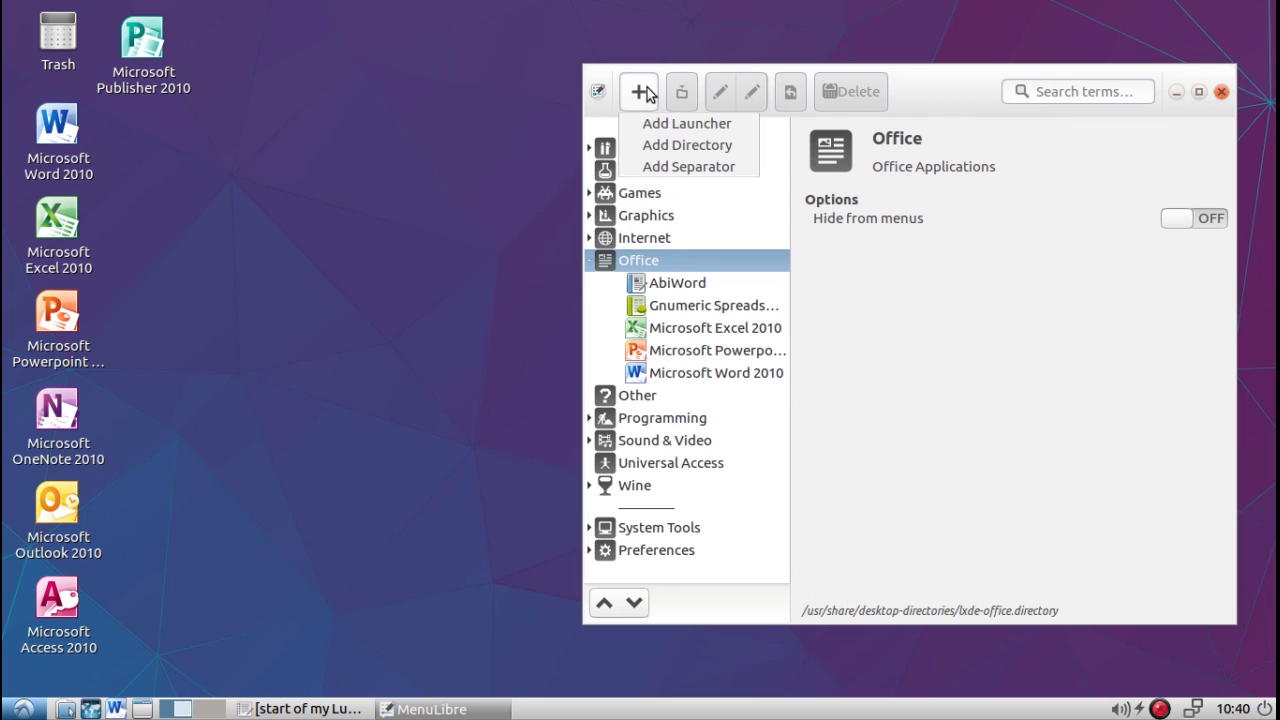
left_click(662, 122)
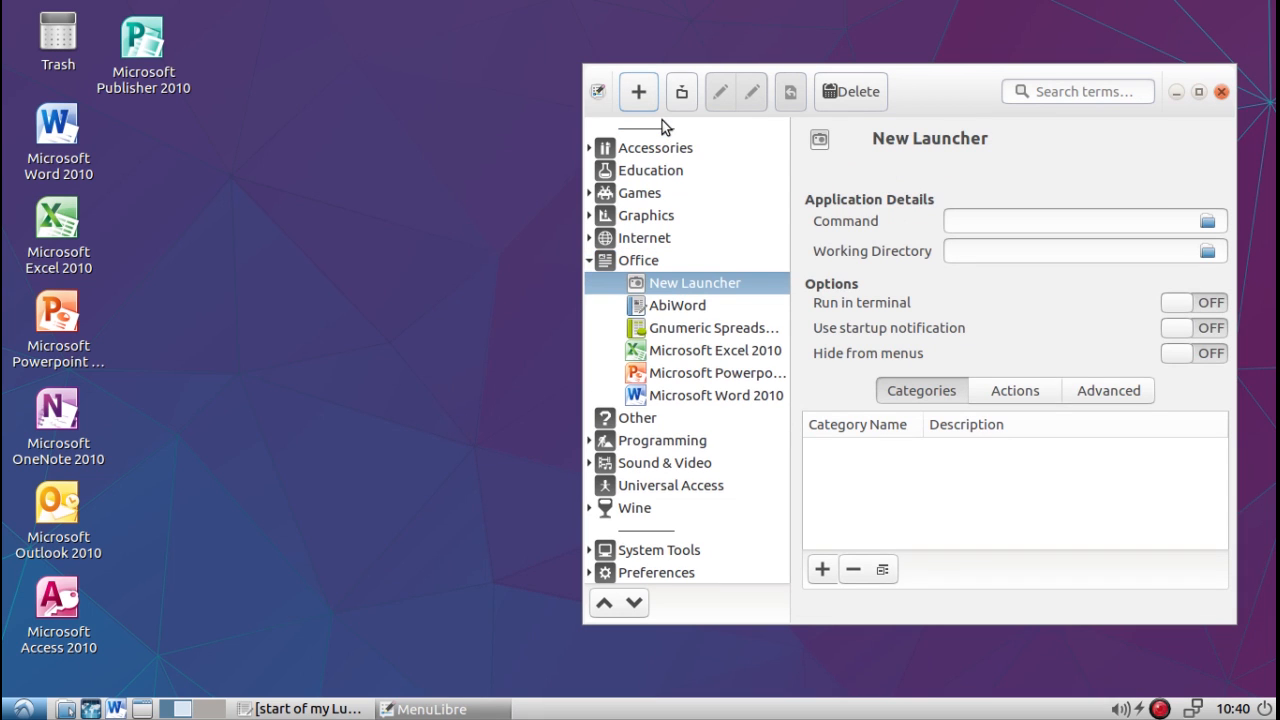
Step: Try to find an icon image for the new launcher in the Office2010 and default folders of PlayOnLinux's virtual drives
left_click(831, 146)
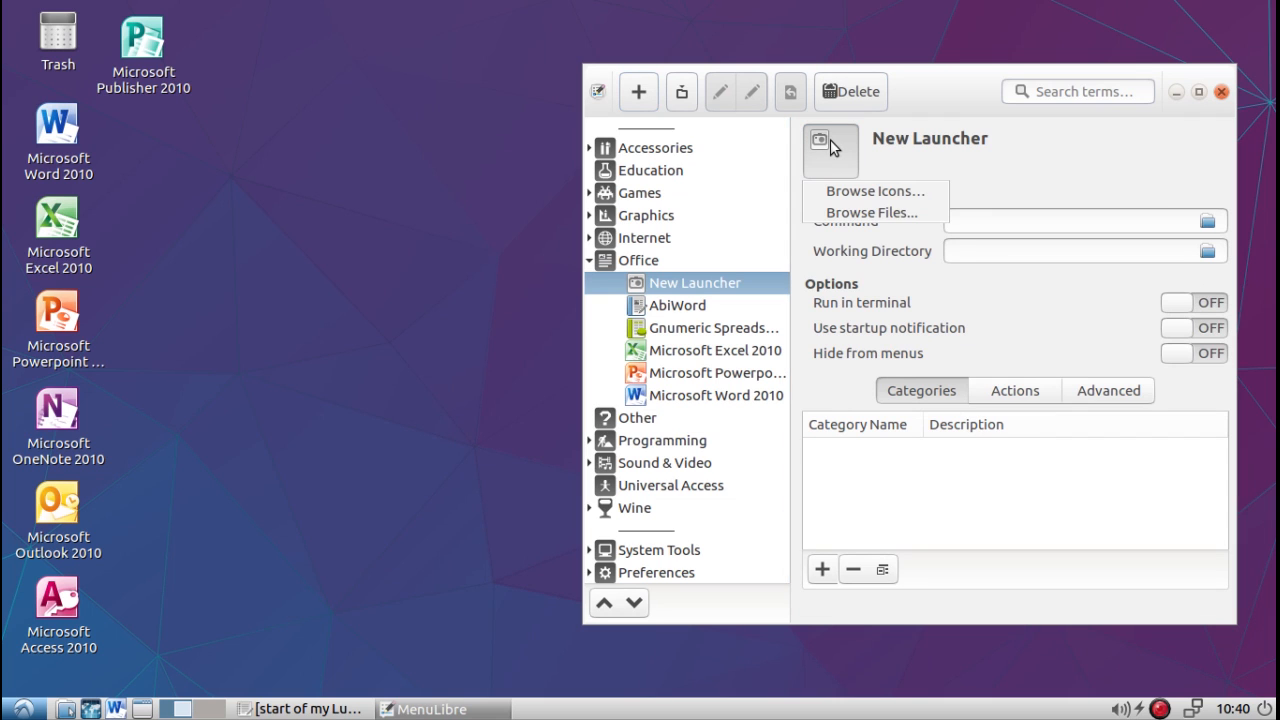
left_click(855, 214)
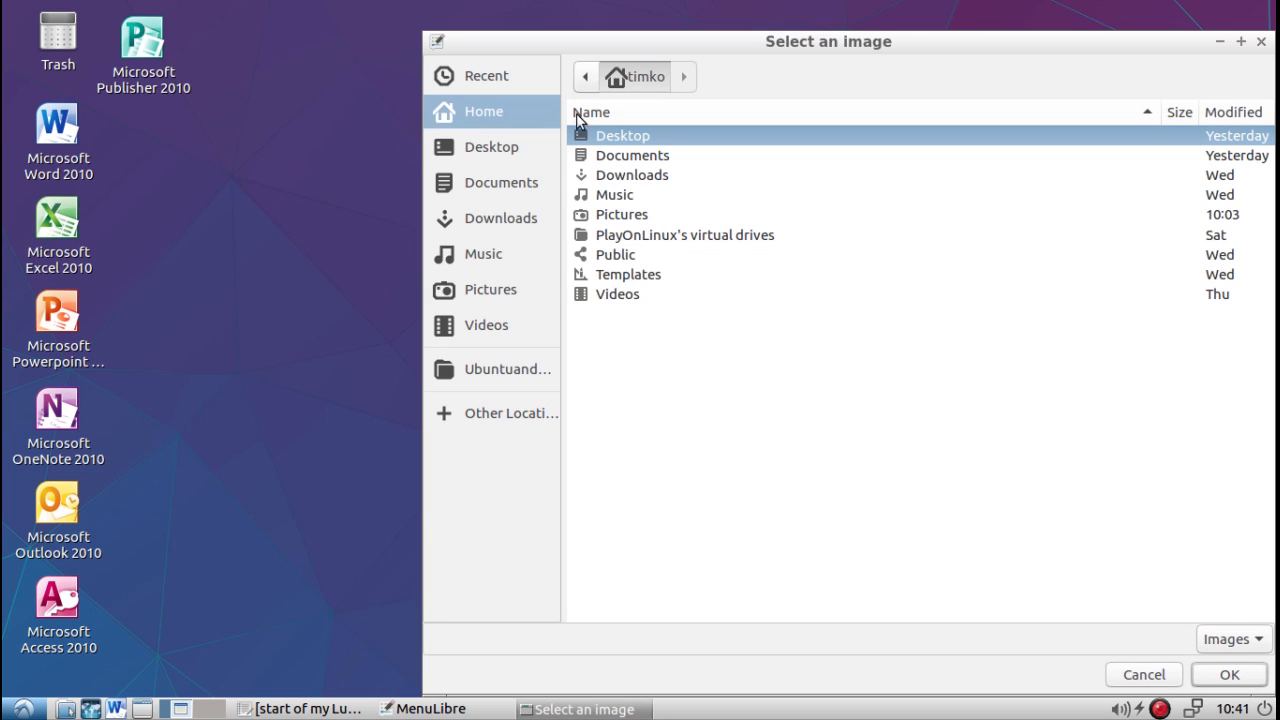
left_click(629, 240)
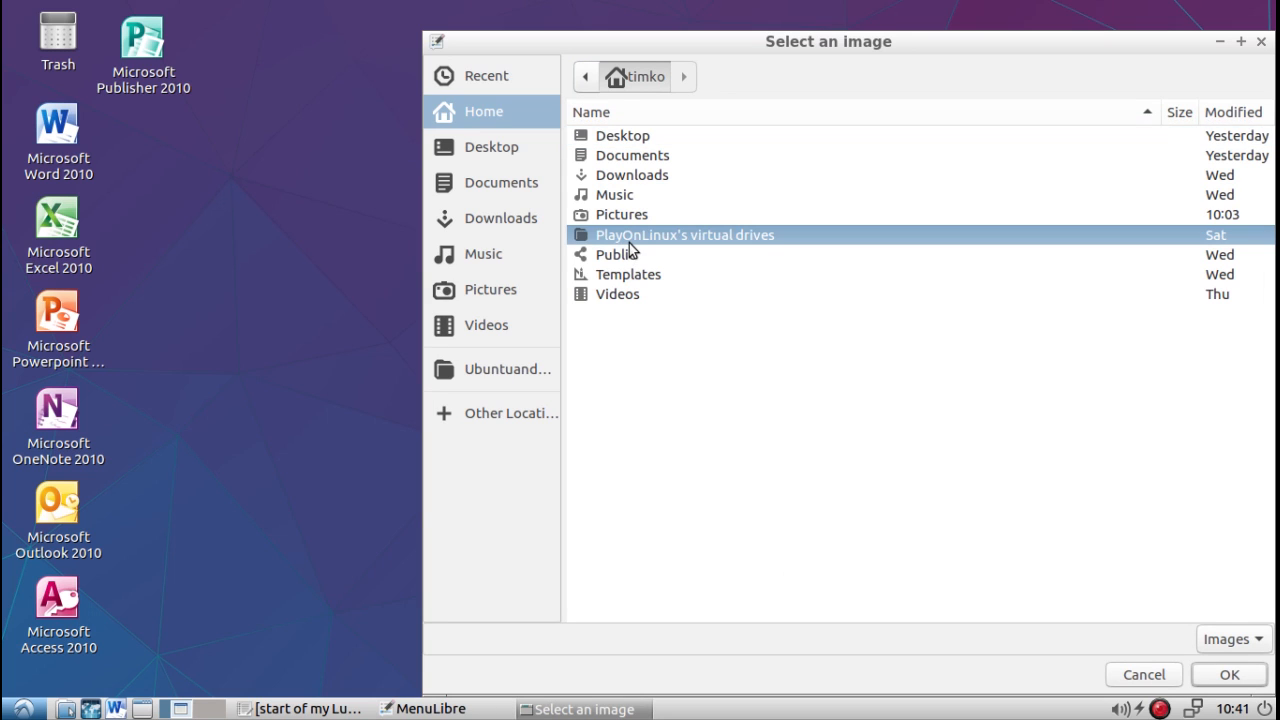
double_click(629, 240)
left_click(629, 160)
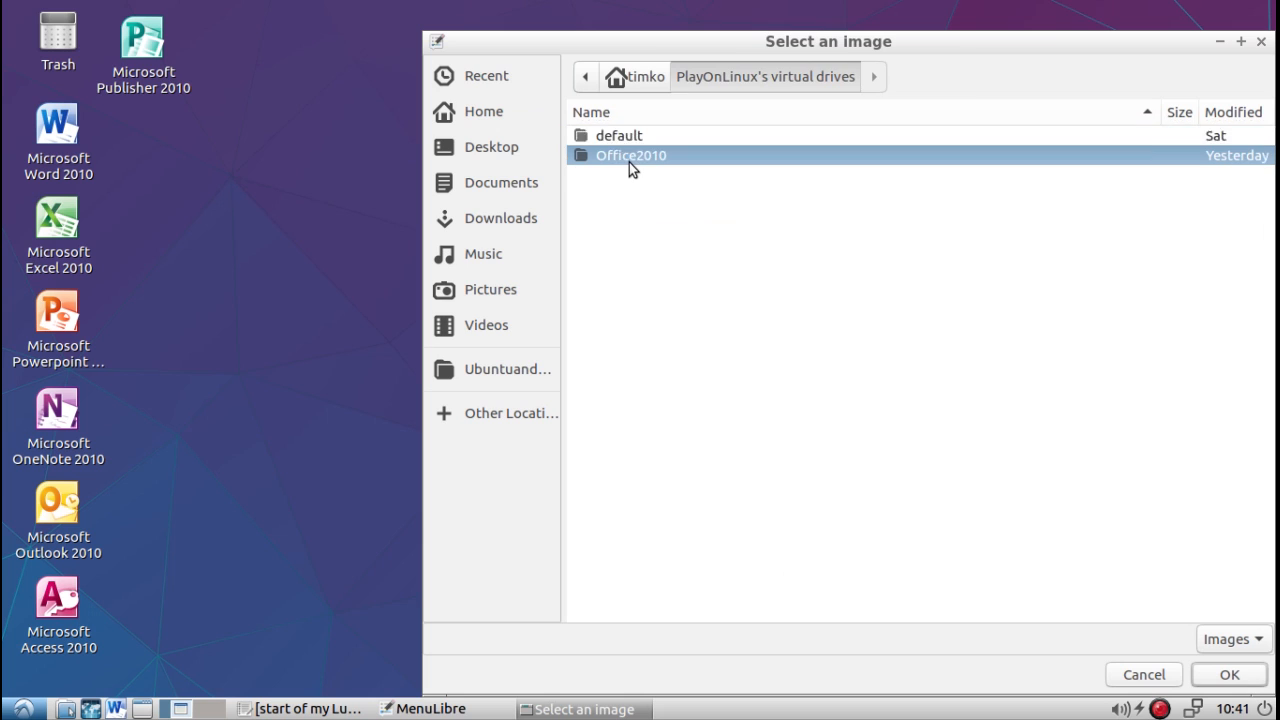
double_click(629, 160)
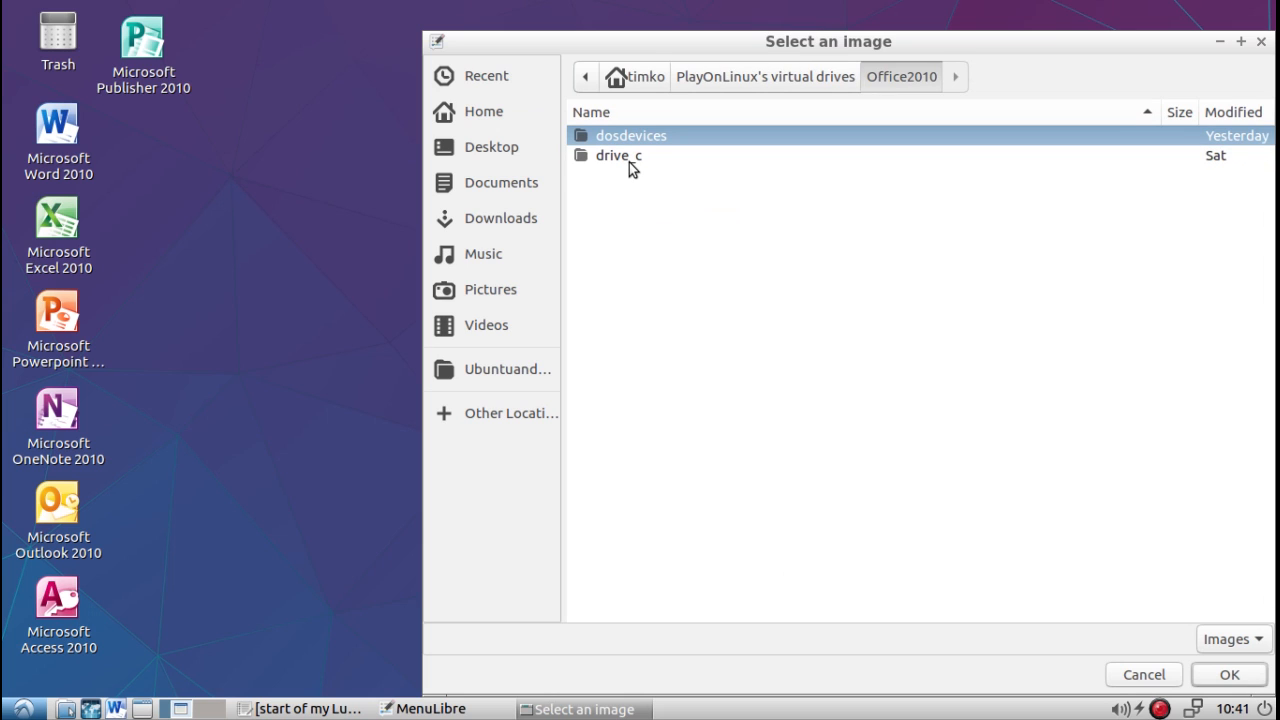
left_click(766, 77)
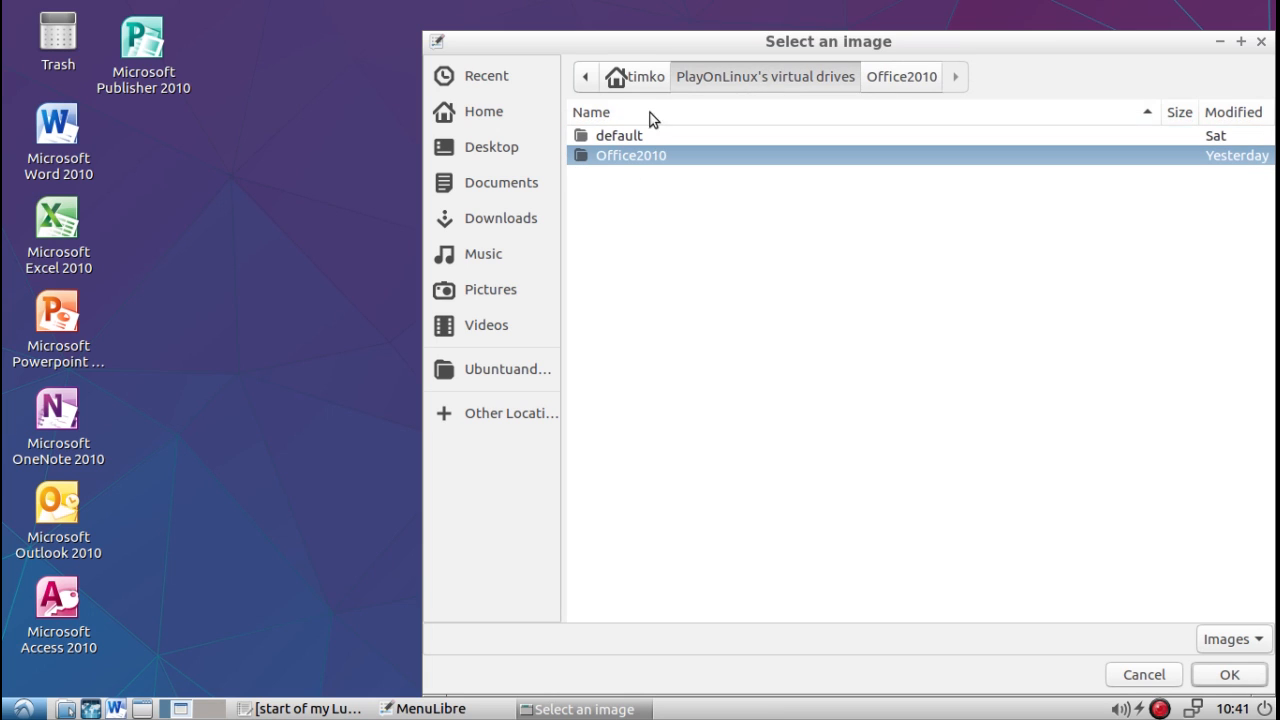
left_click(620, 137)
double_click(620, 137)
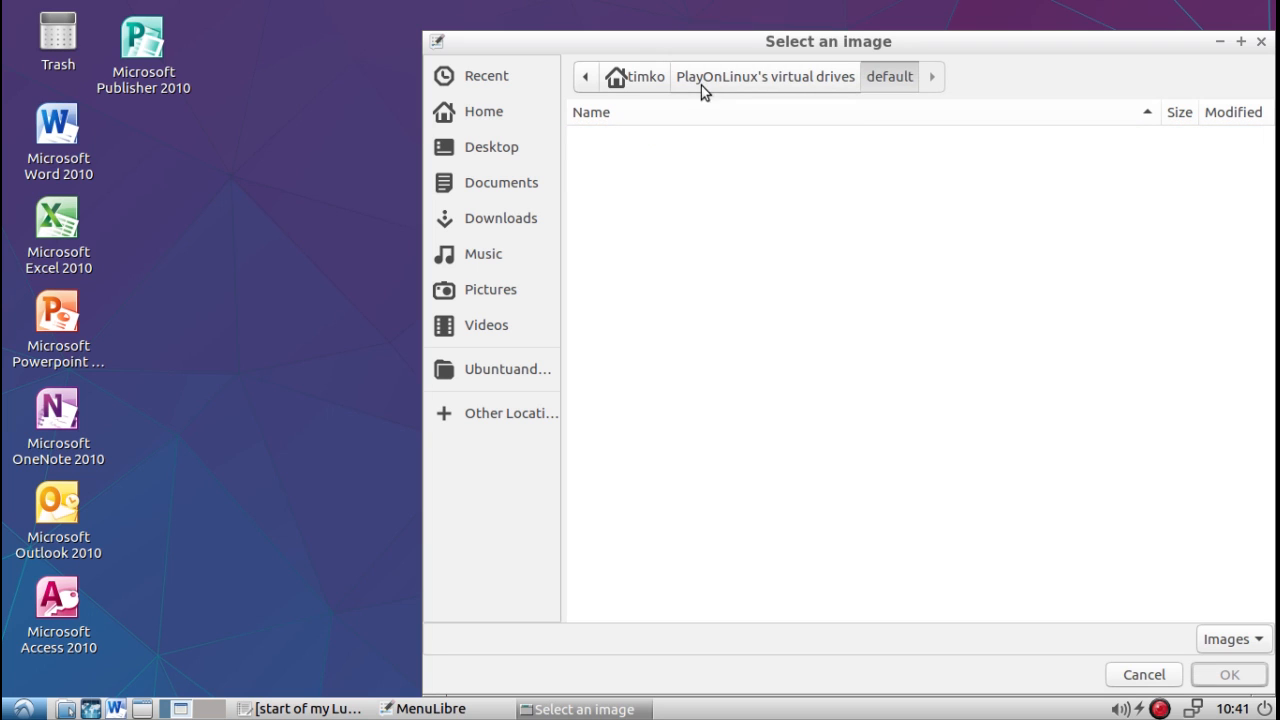
left_click(646, 77)
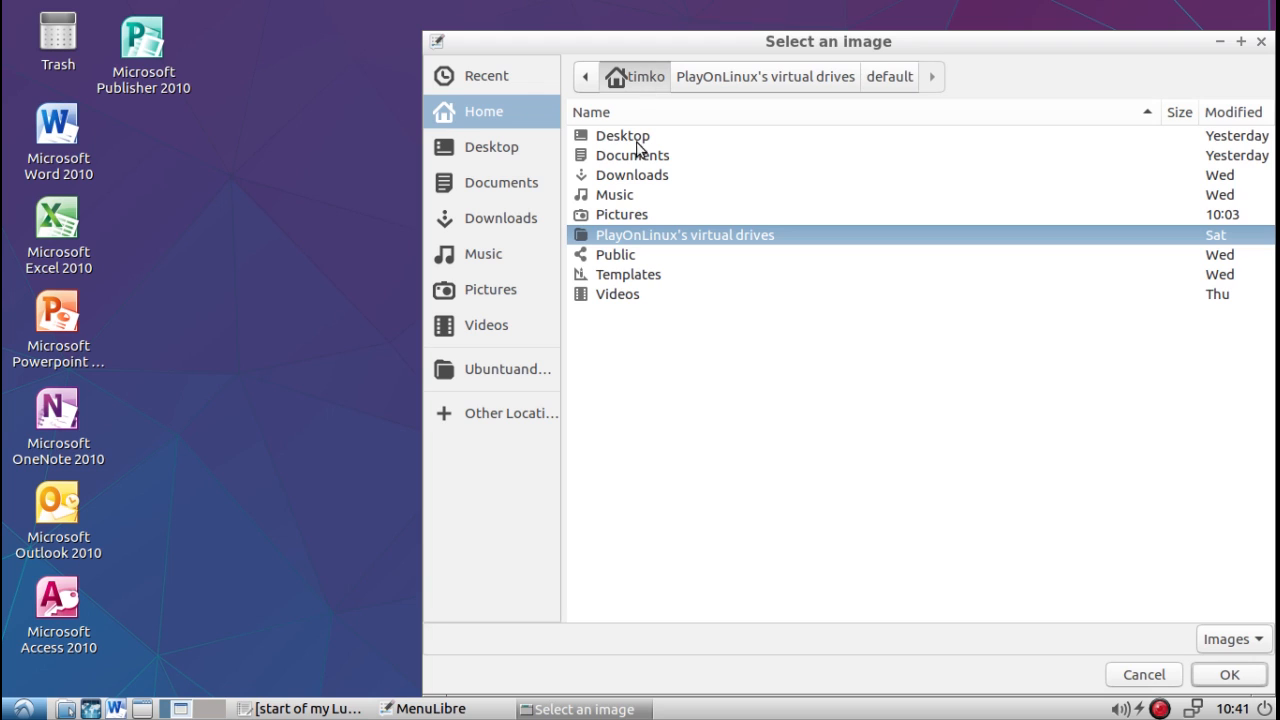
Step: Try to reach the PlayOnLinux icon folder for the launcher's image by starting from the computer's root and its home directory
left_click(536, 413)
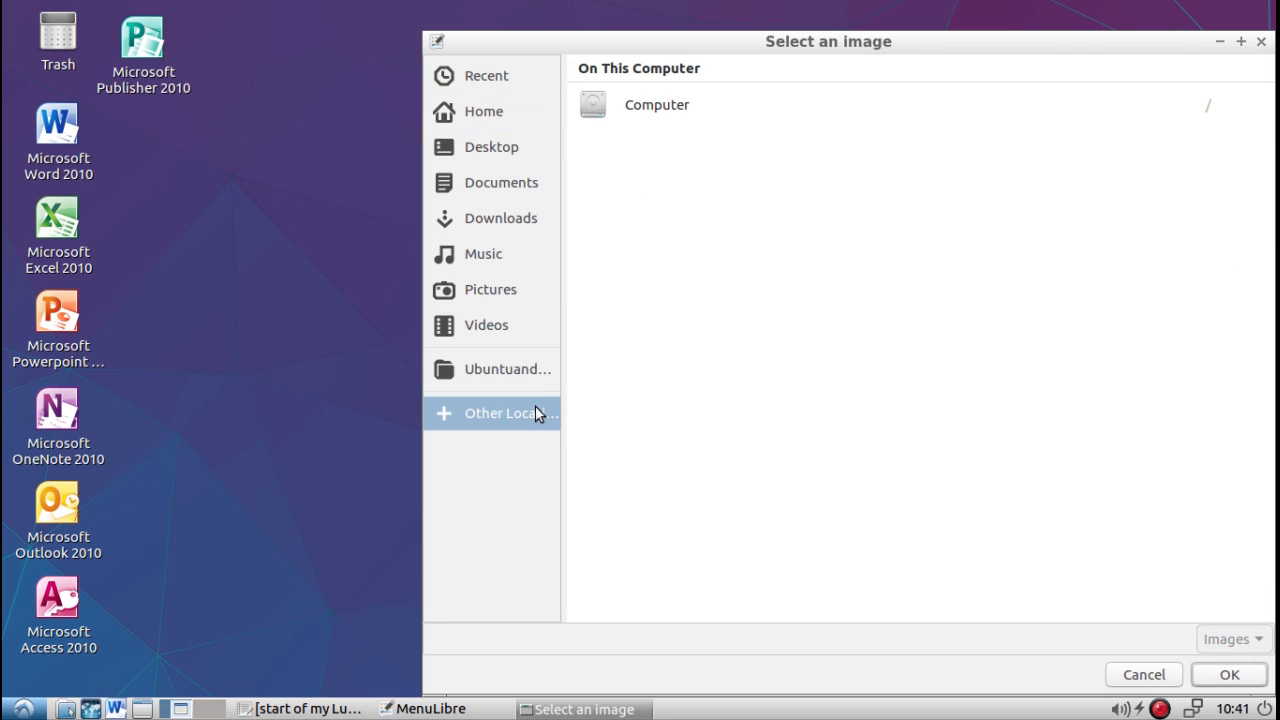
left_click(592, 102)
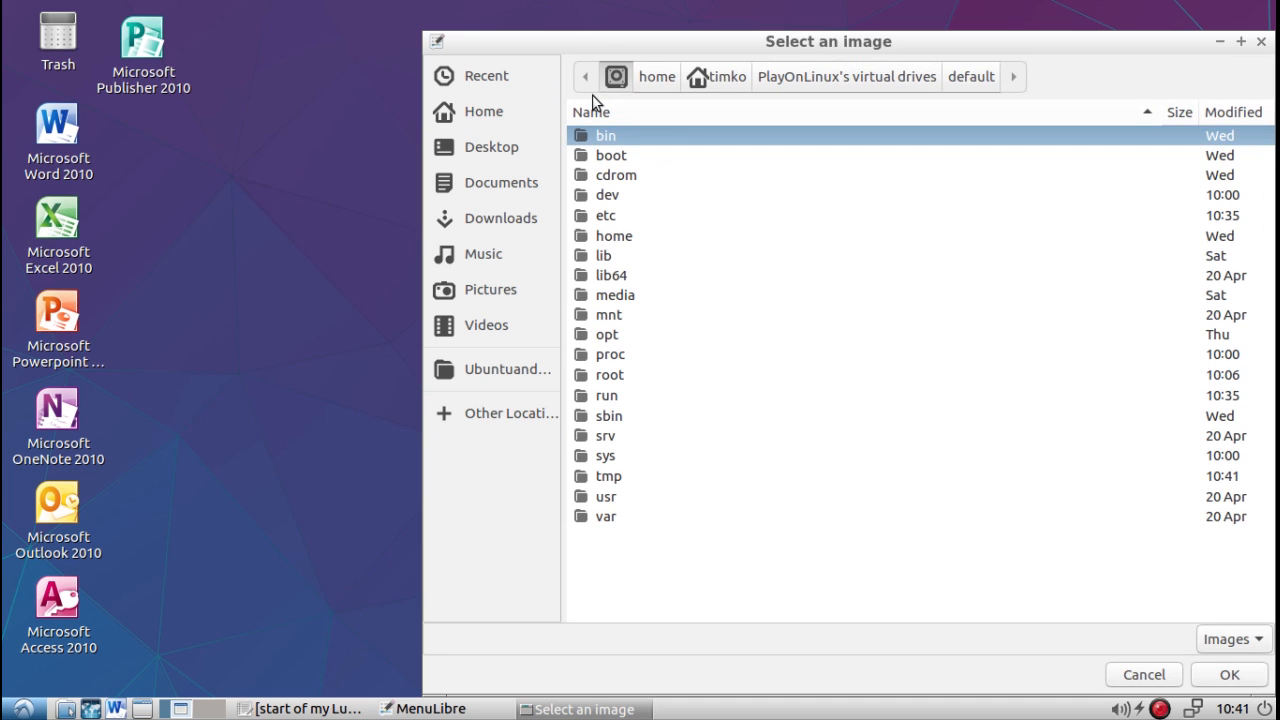
double_click(588, 238)
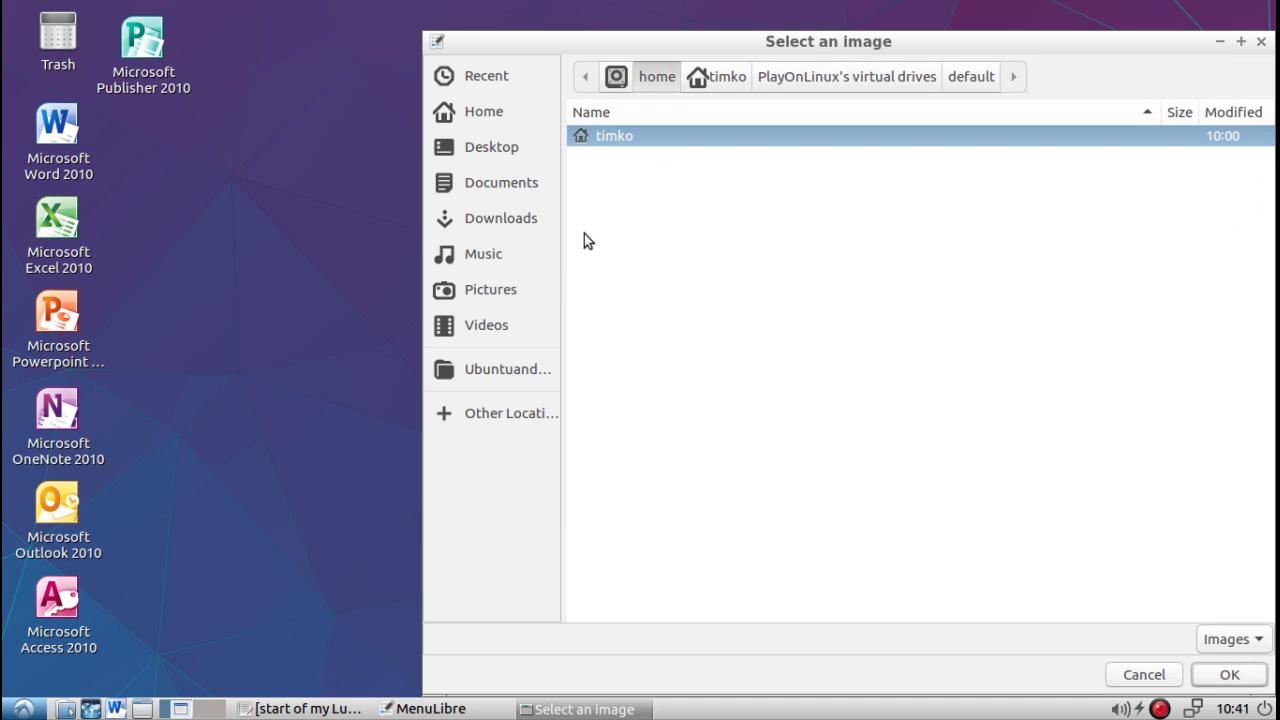
double_click(587, 142)
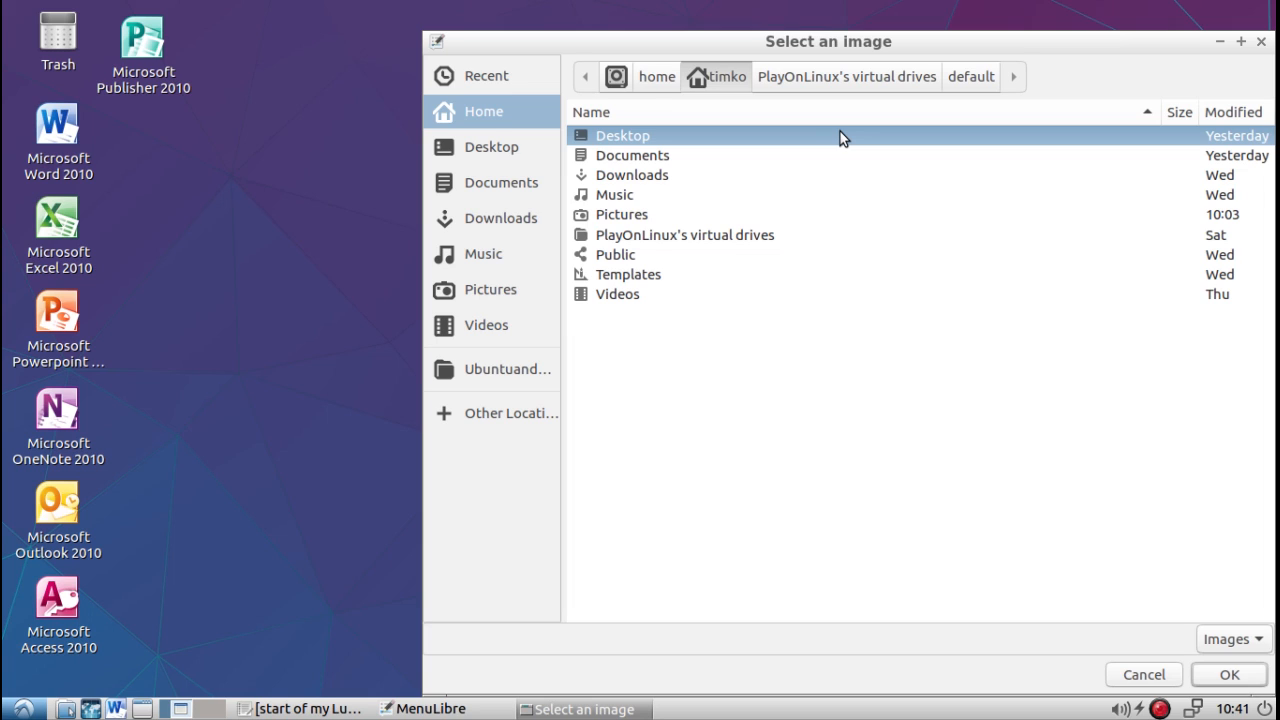
left_click(659, 80)
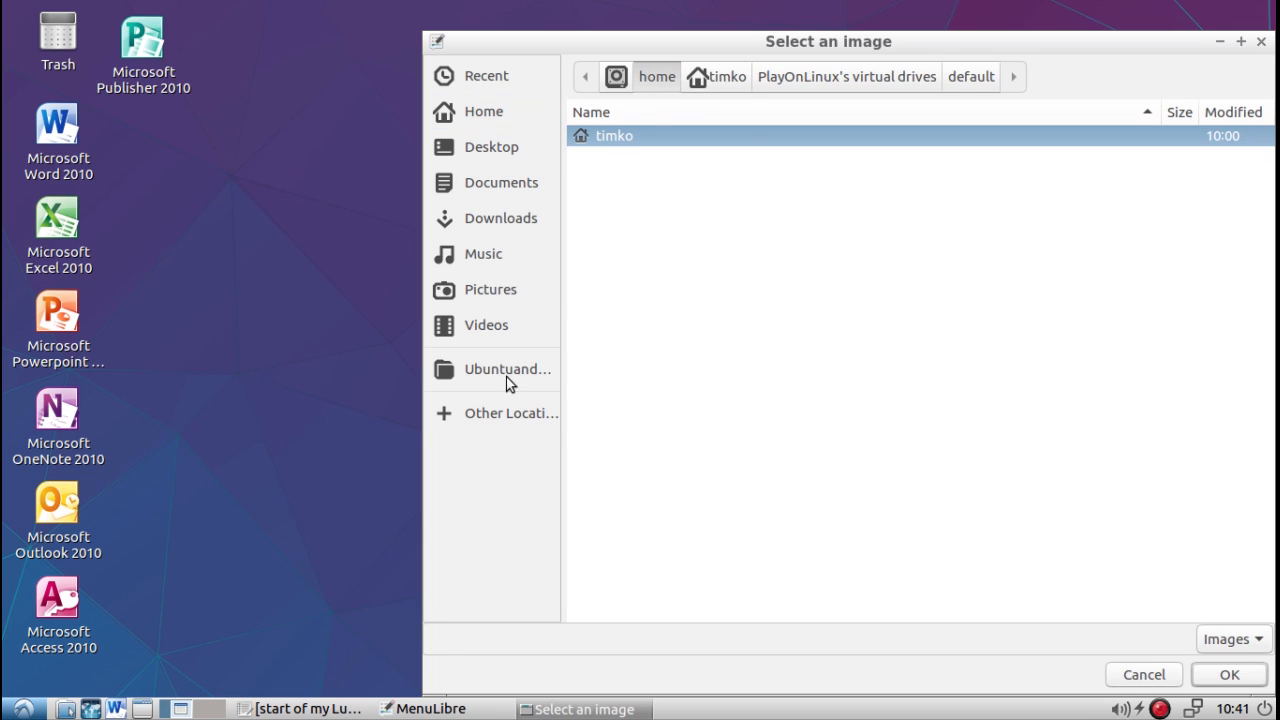
Step: Switch to the file manager, show hidden files, open .PlayOnLinux/icones/full_size and move its window clear of the image chooser
left_click(66, 708)
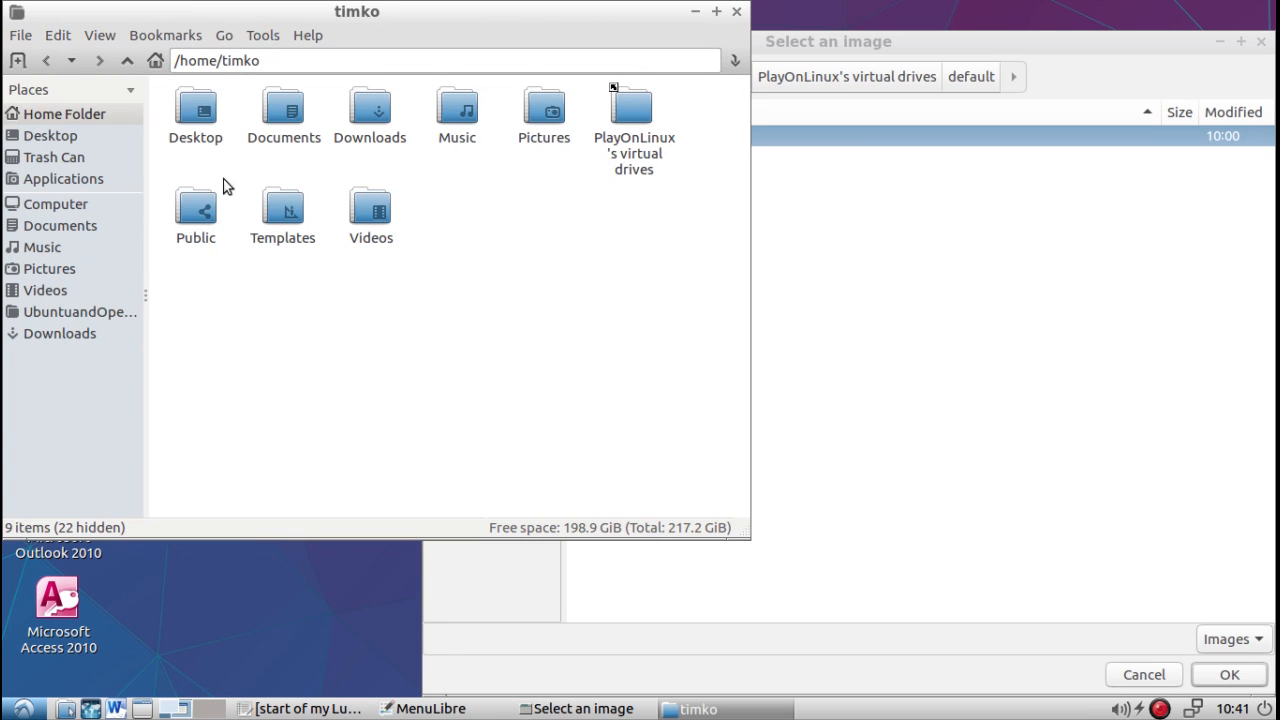
left_click(104, 37)
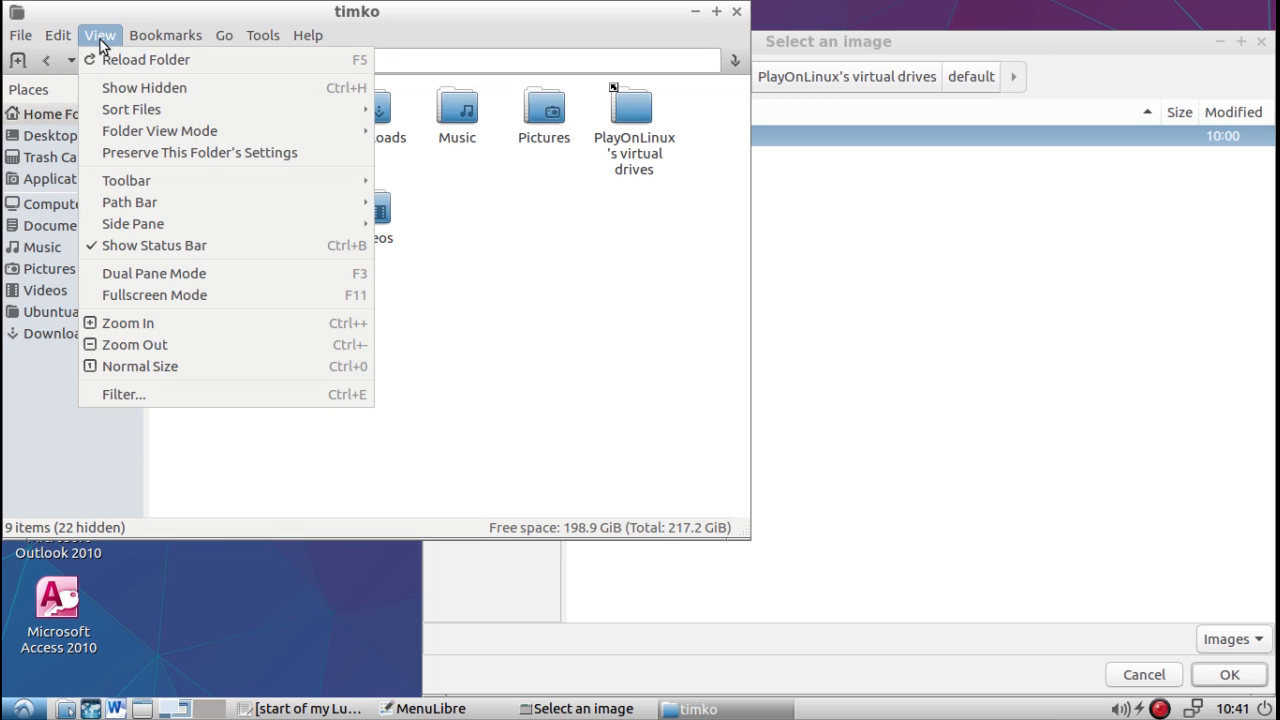
left_click(105, 88)
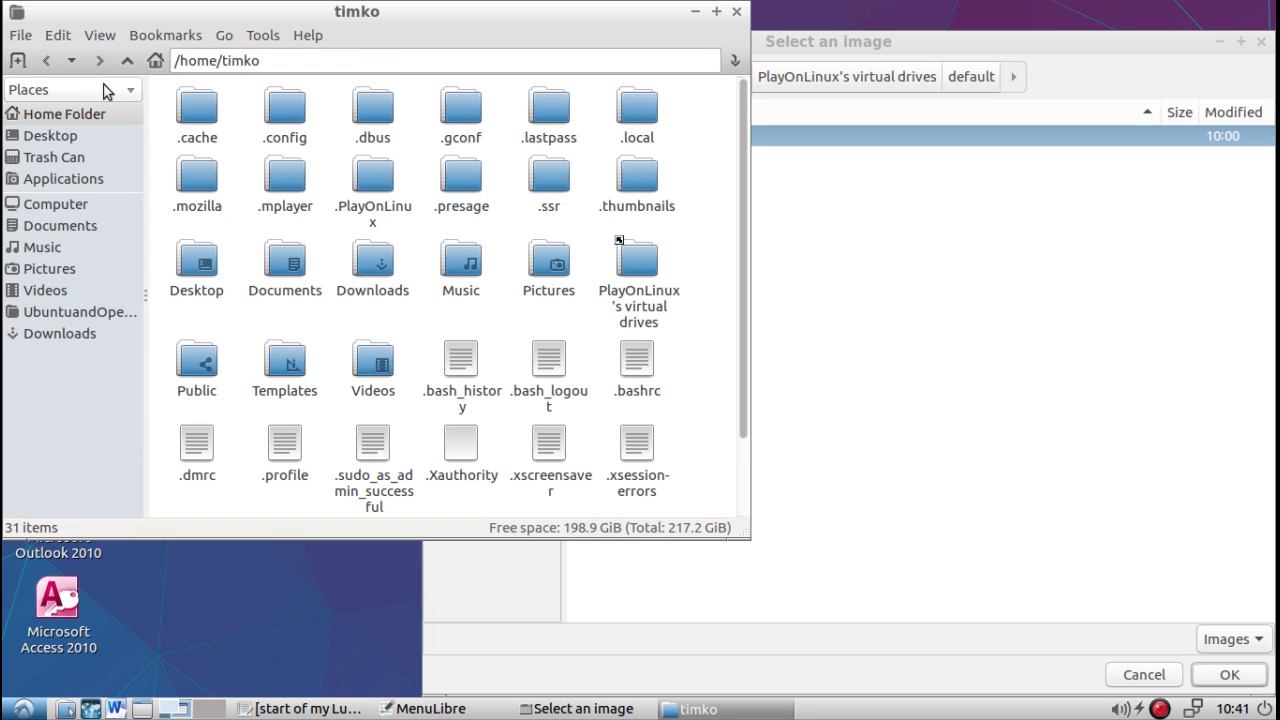
double_click(381, 176)
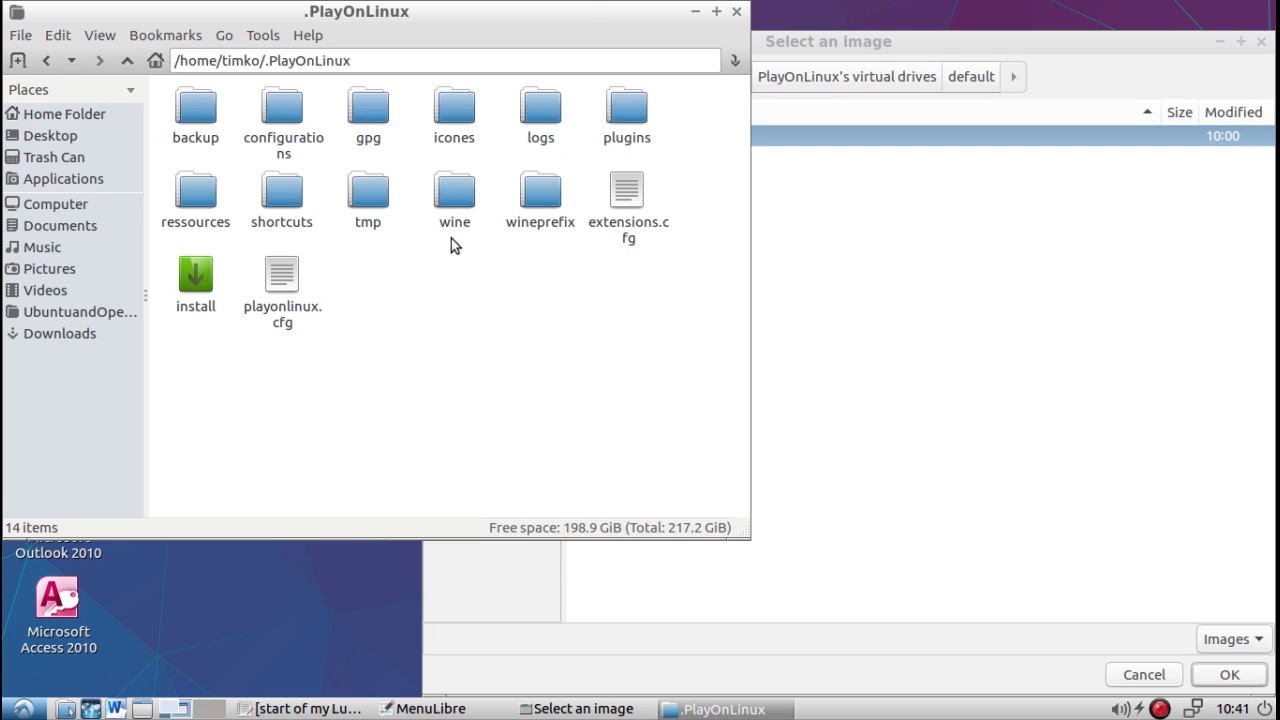
double_click(466, 104)
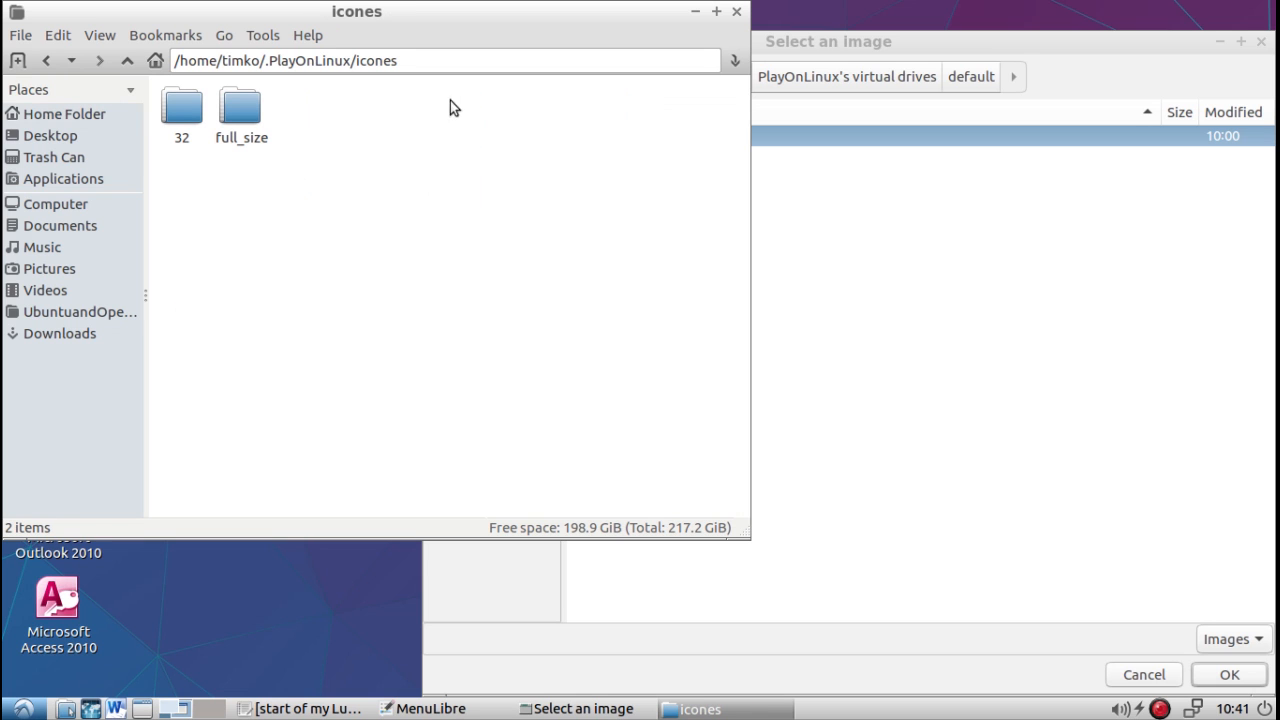
double_click(241, 105)
left_click_drag(322, 13, 205, 582)
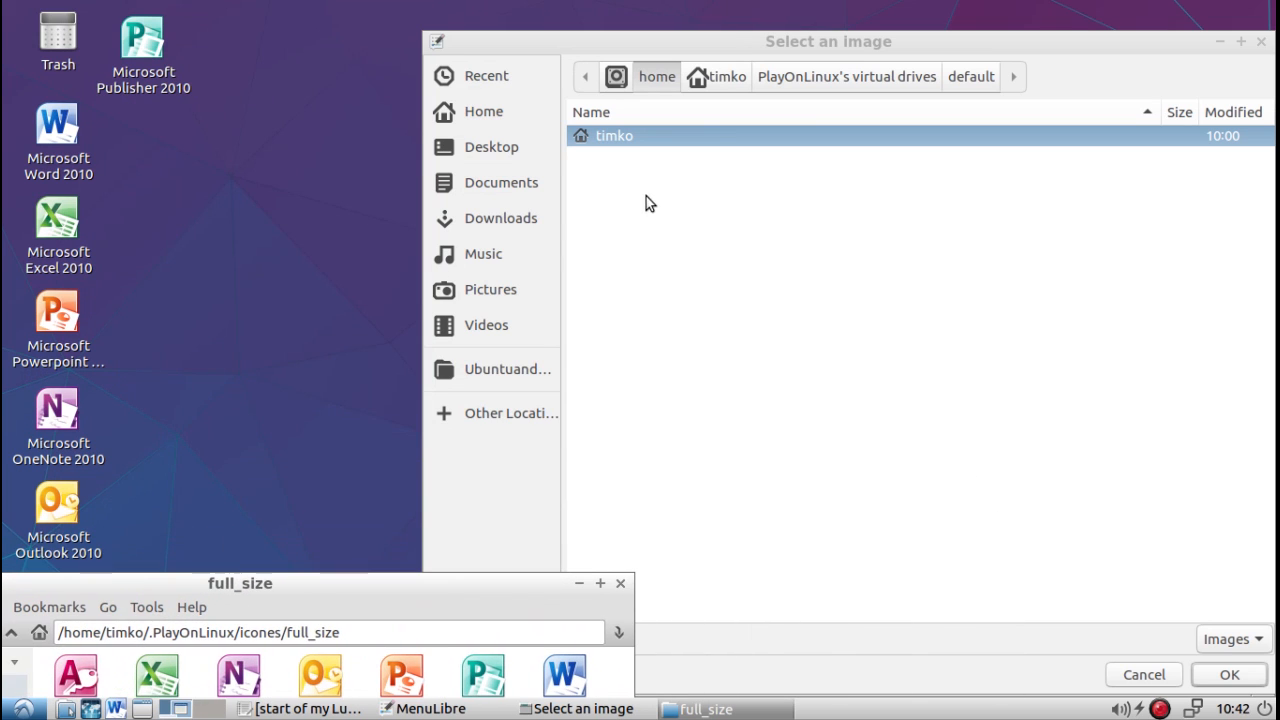
Step: Cancel the image selection and try browsing from the root to the home folder again for the new launcher's icon
left_click(1143, 675)
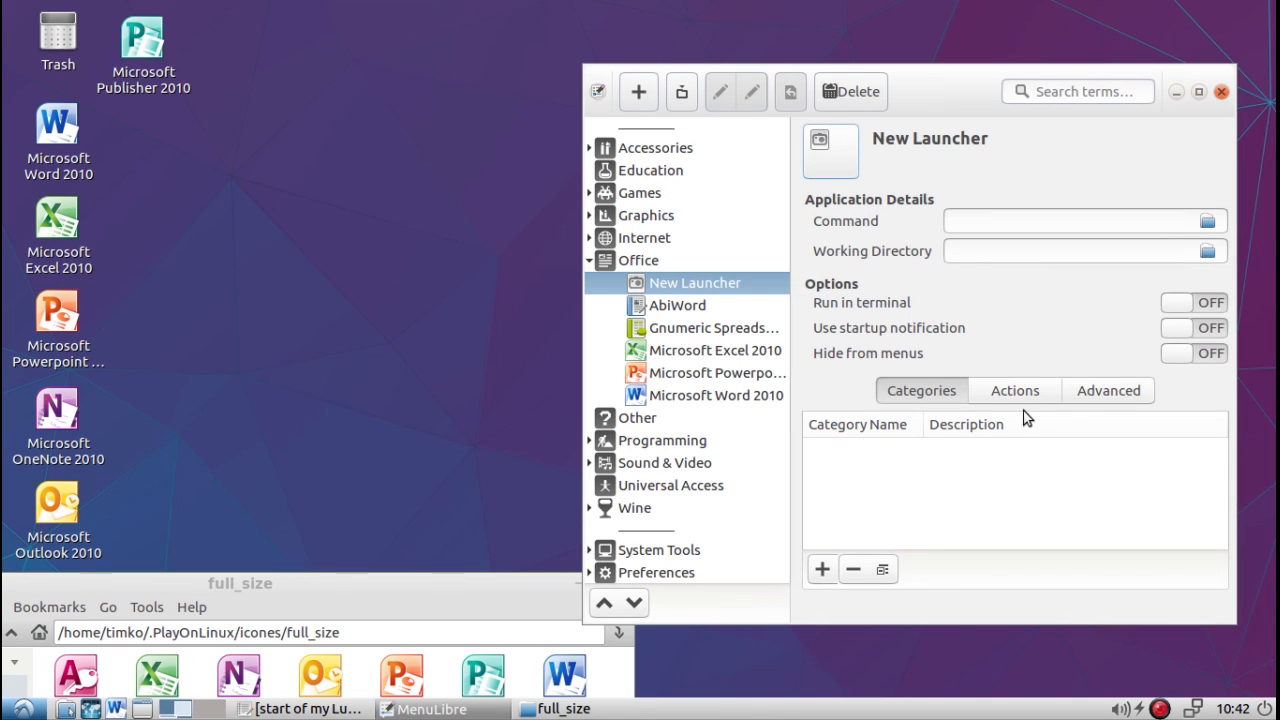
left_click(840, 166)
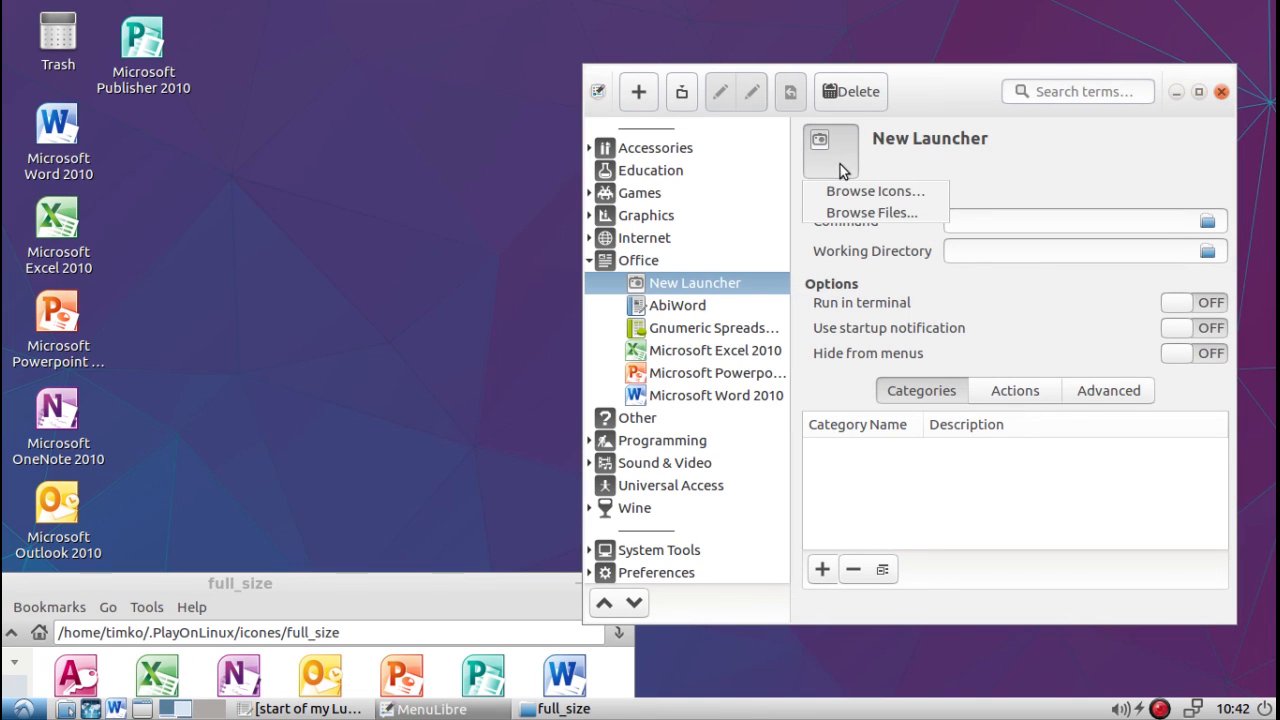
left_click(845, 214)
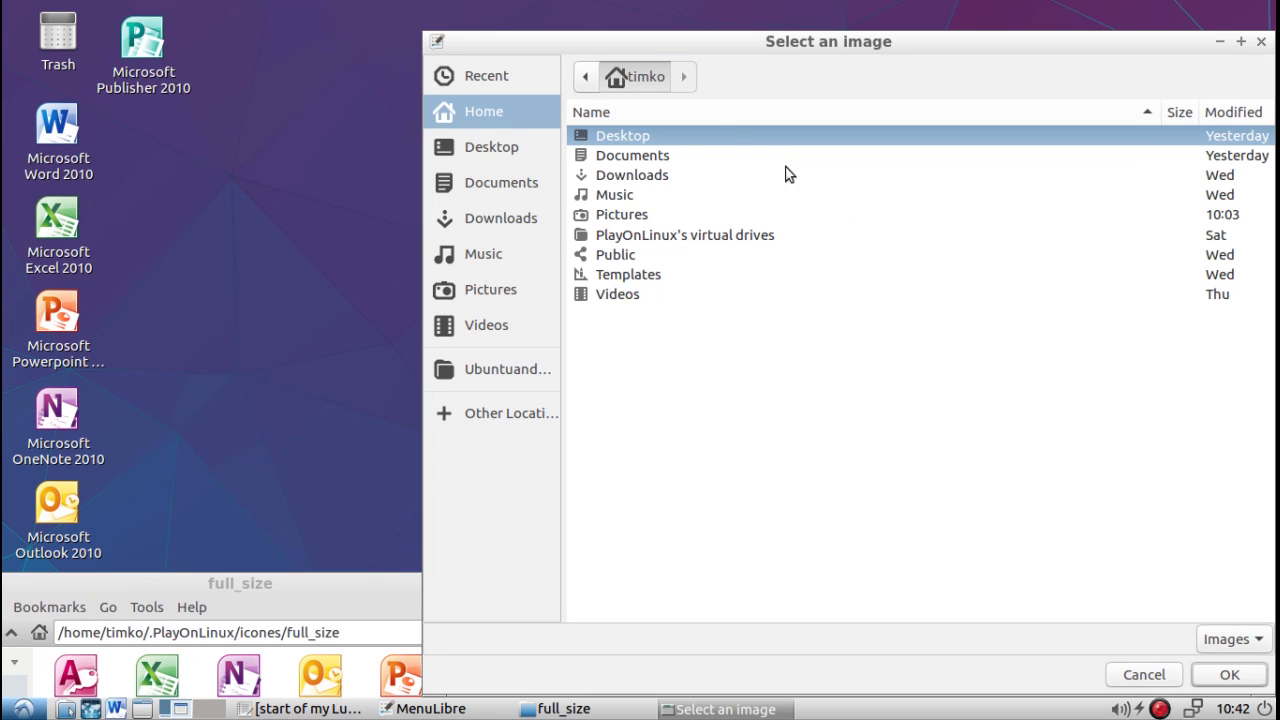
left_click(580, 76)
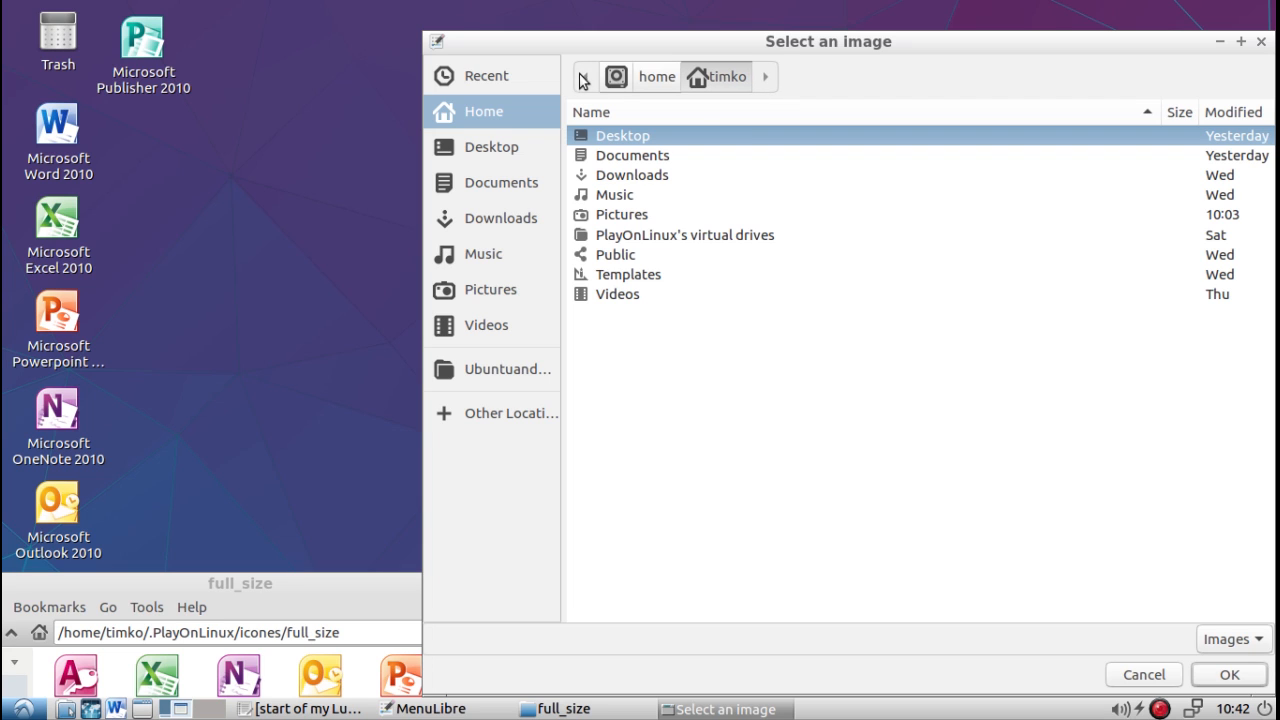
left_click(615, 77)
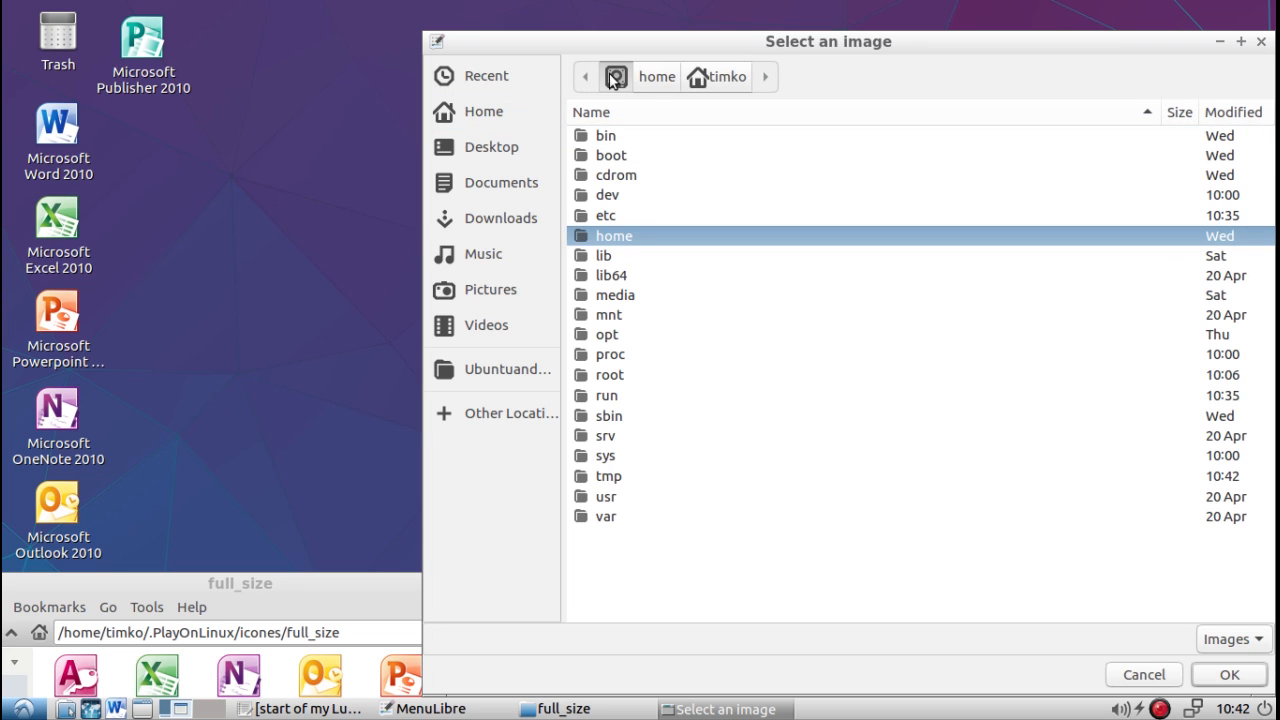
double_click(613, 233)
double_click(614, 140)
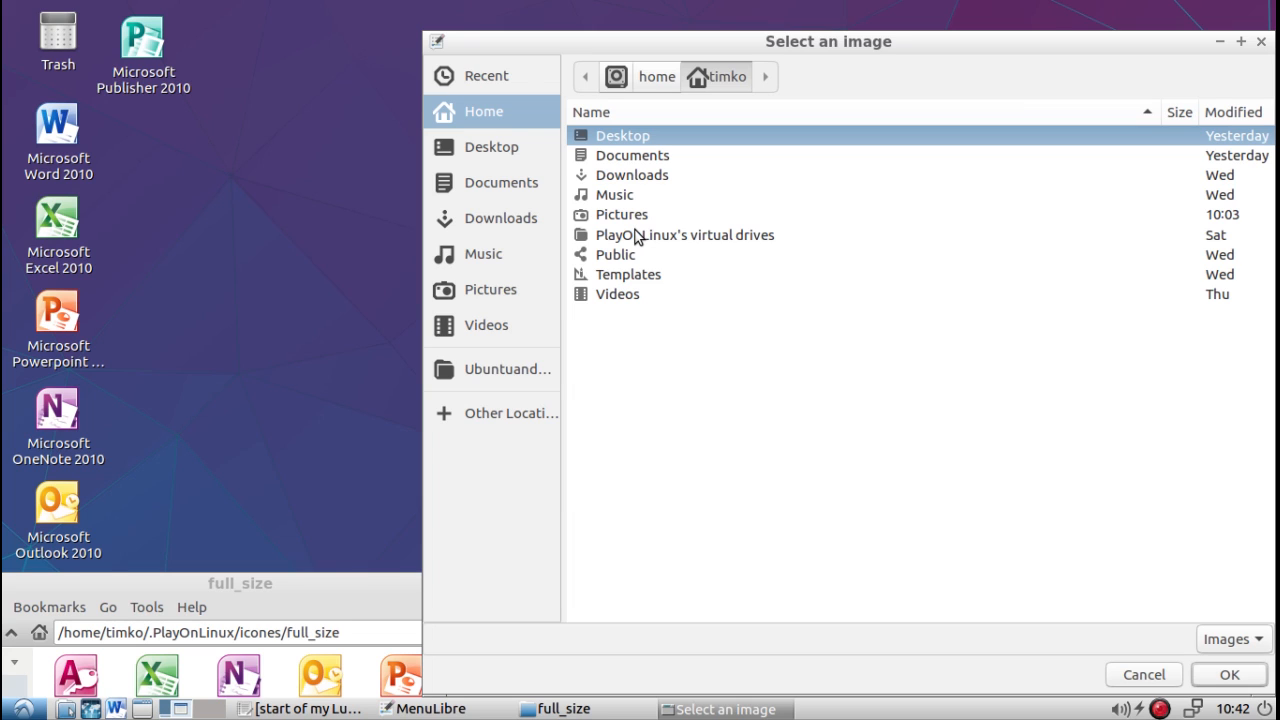
Step: Open a second file manager tab on the full_size icon folder and dismiss the launcher's image selection
left_click_drag(314, 586, 628, 369)
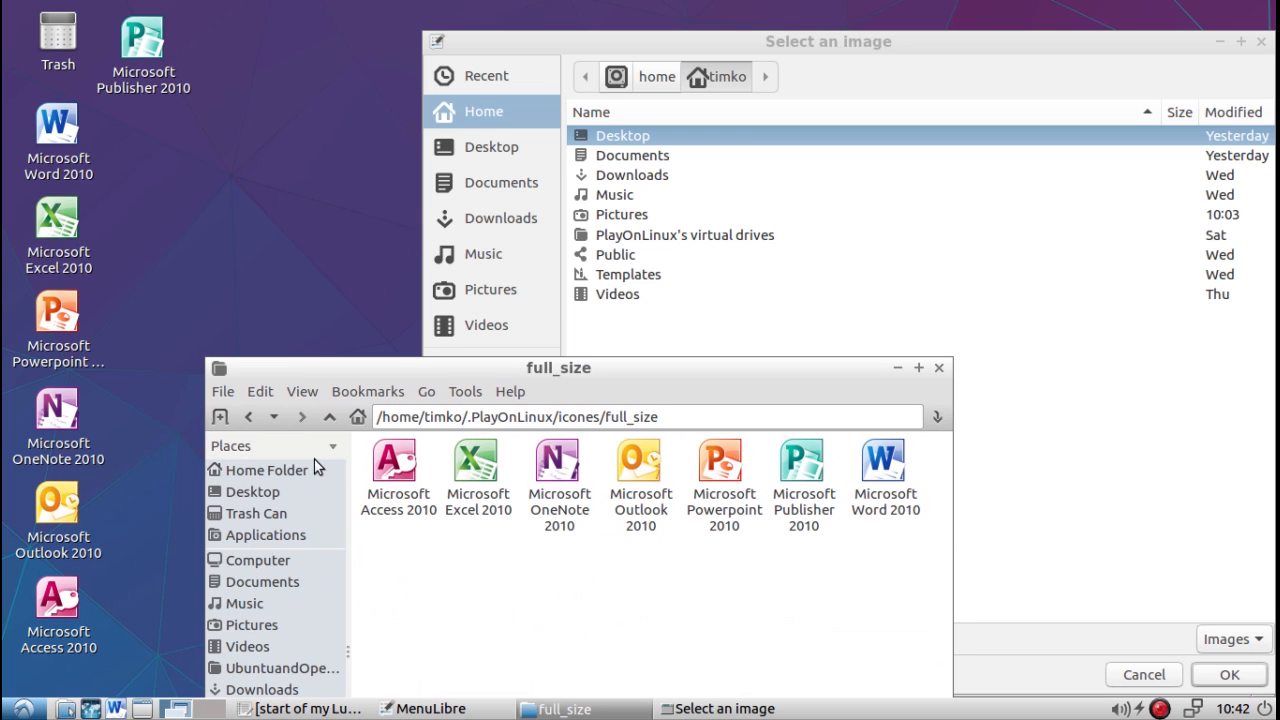
left_click(221, 416)
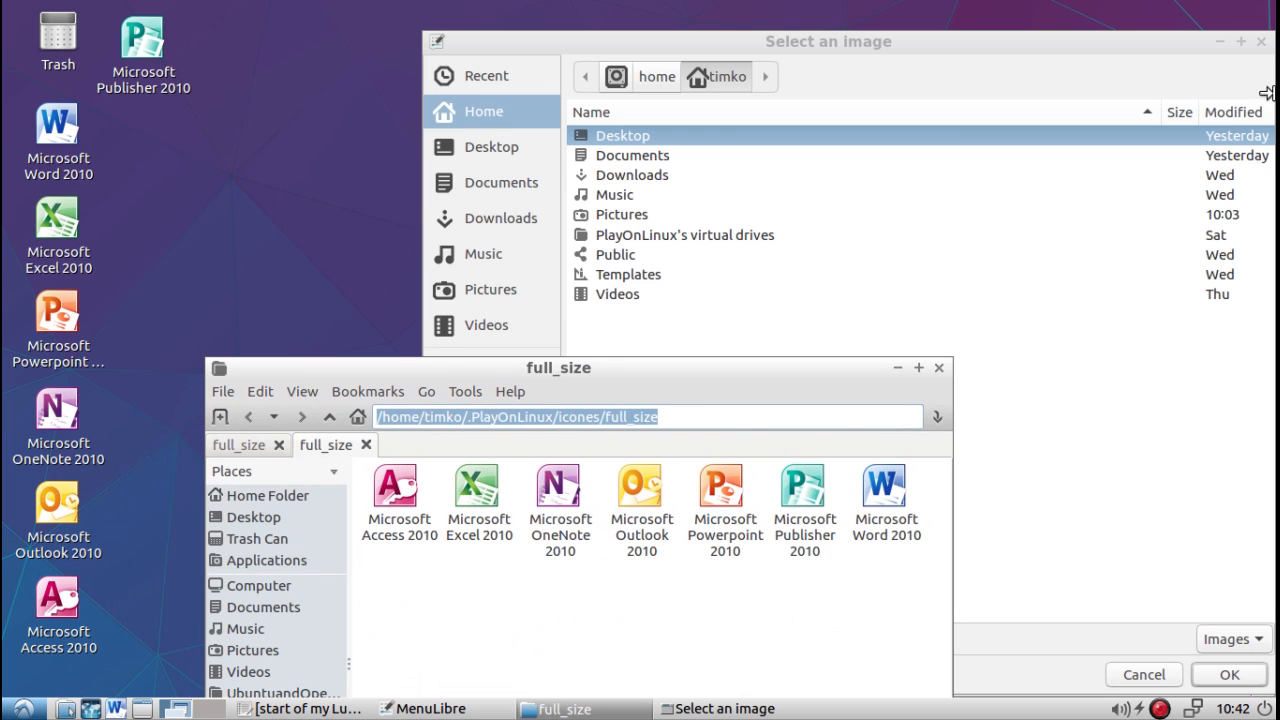
left_click(1261, 41)
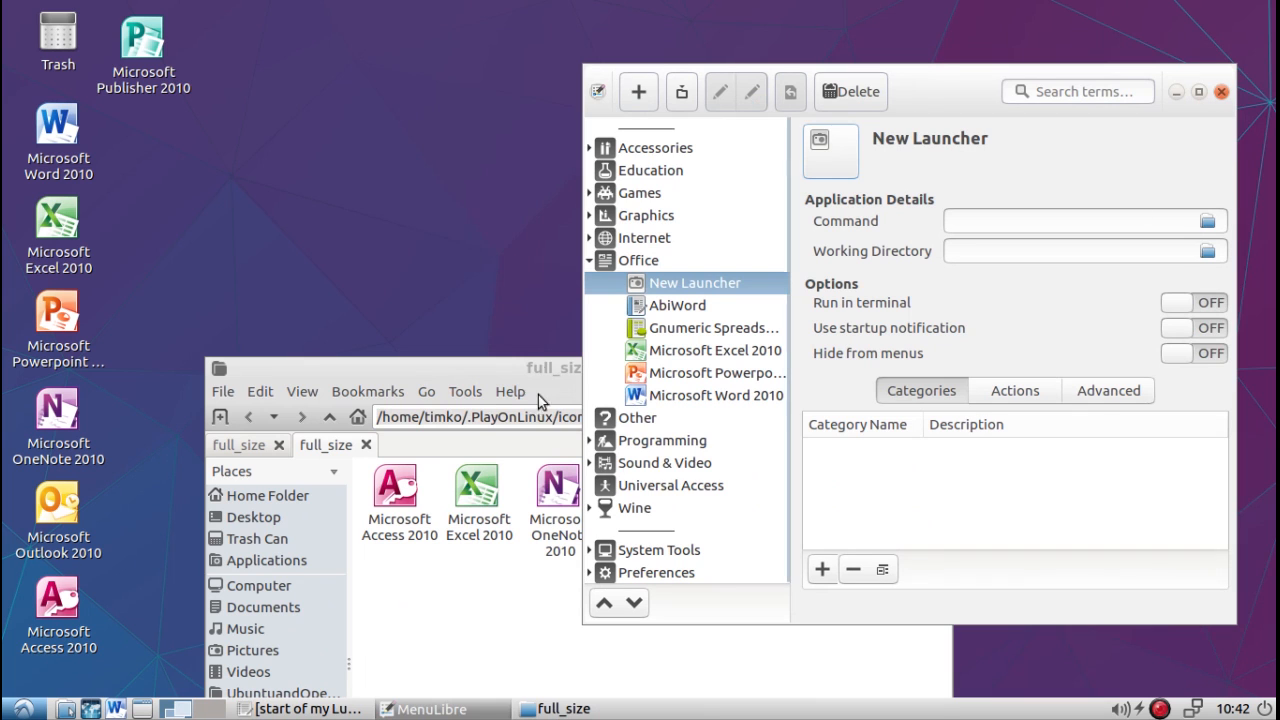
left_click_drag(533, 366, 392, 334)
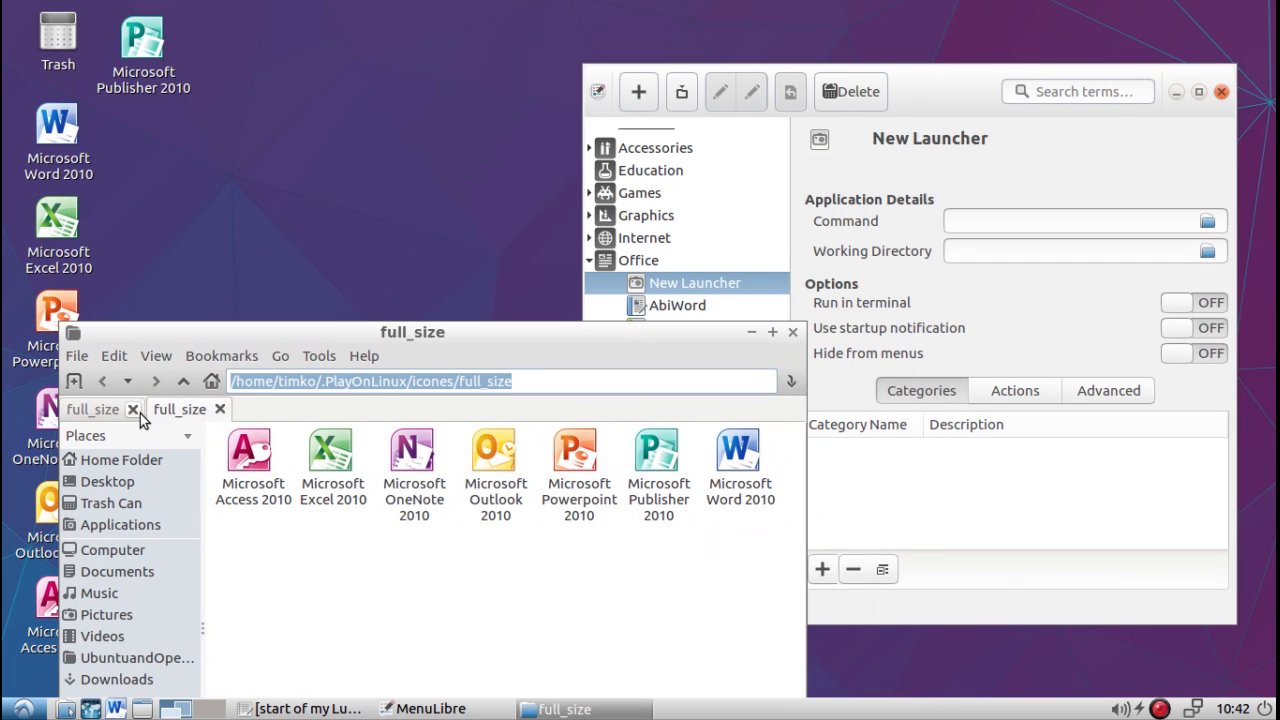
Step: Navigate up from the full_size folder to the user's home folder in the second file manager tab
left_click(108, 411)
left_click(168, 412)
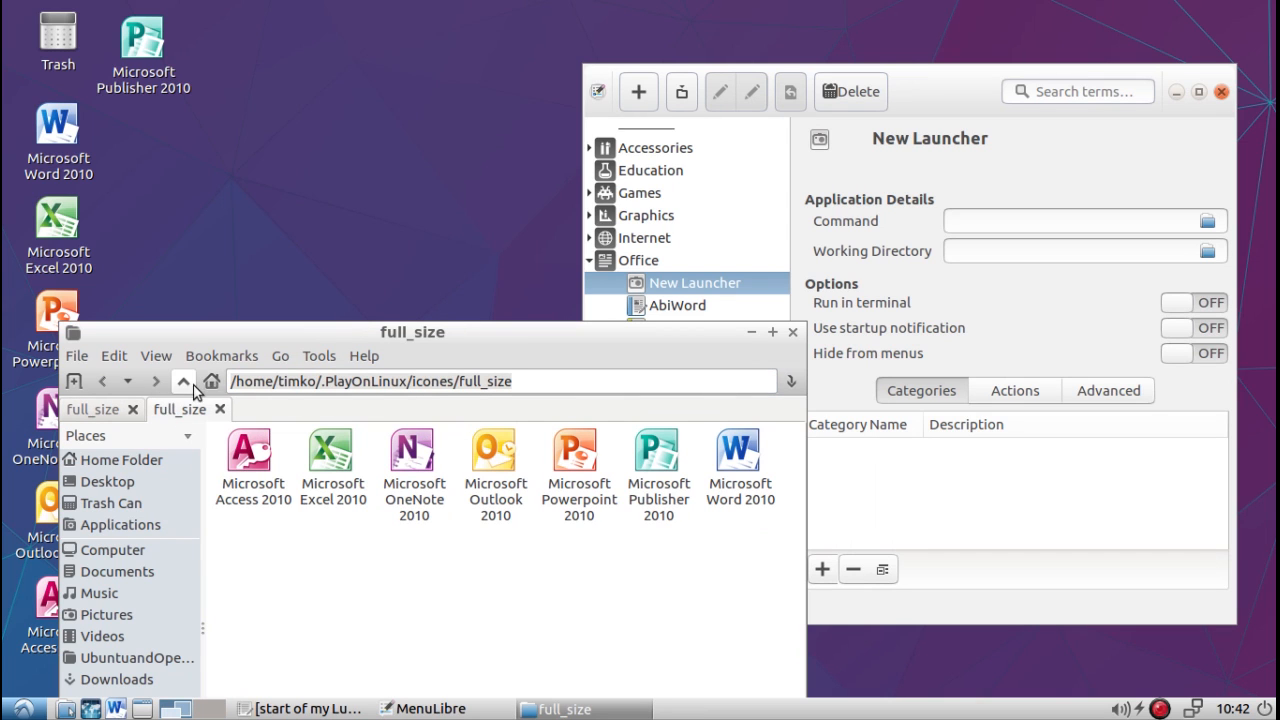
left_click(184, 381)
left_click(186, 381)
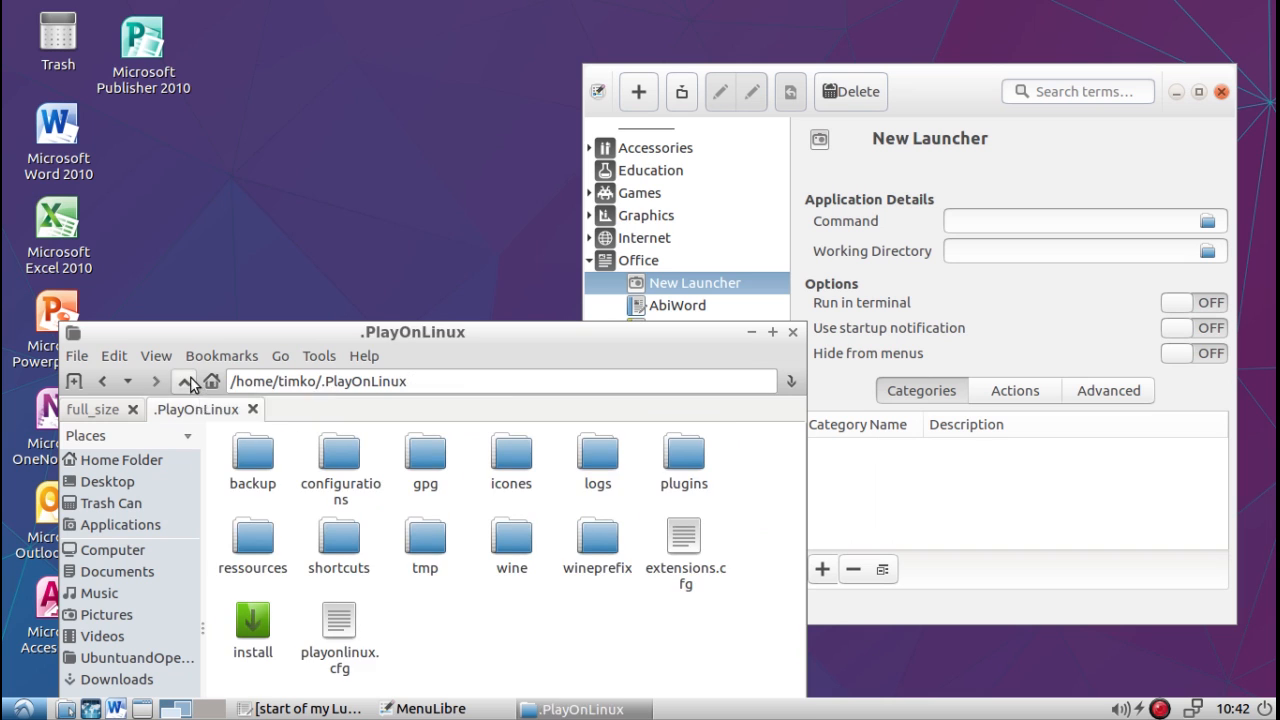
left_click(188, 382)
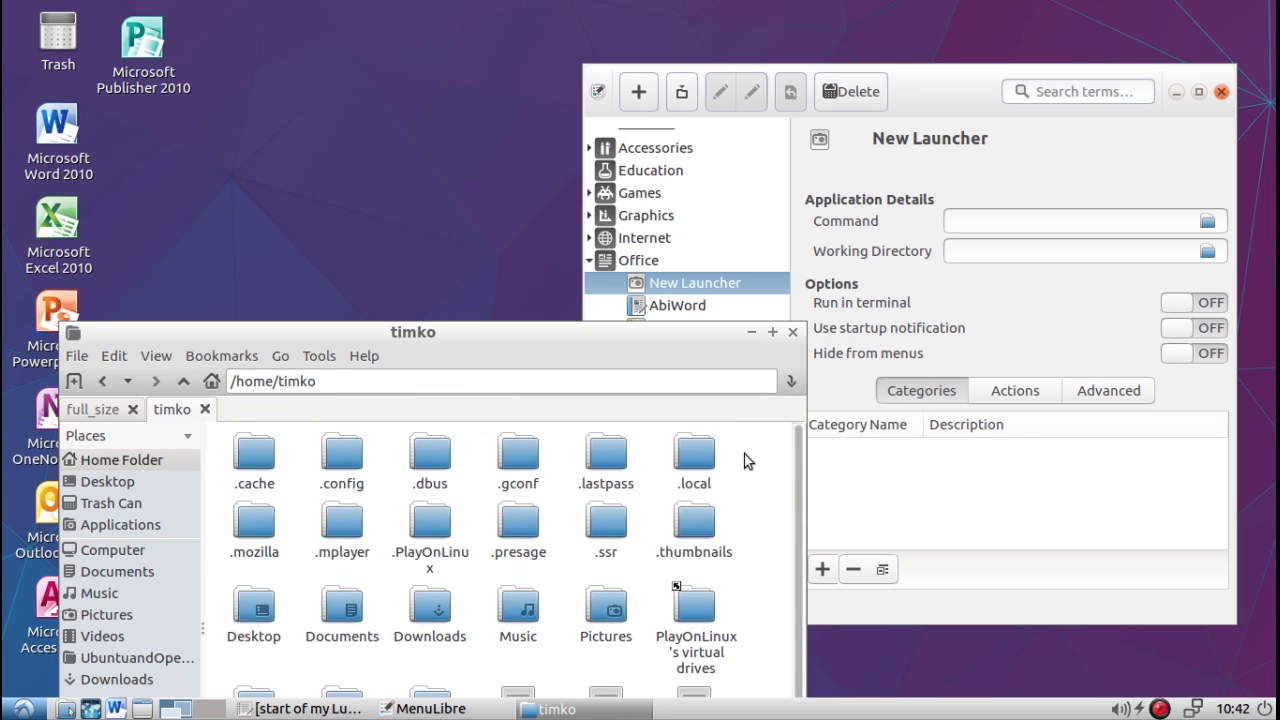
Step: Create a new folder named Office2010Icons in the home folder
scroll(750, 462, "down", 1)
scroll(750, 464, "down", 1)
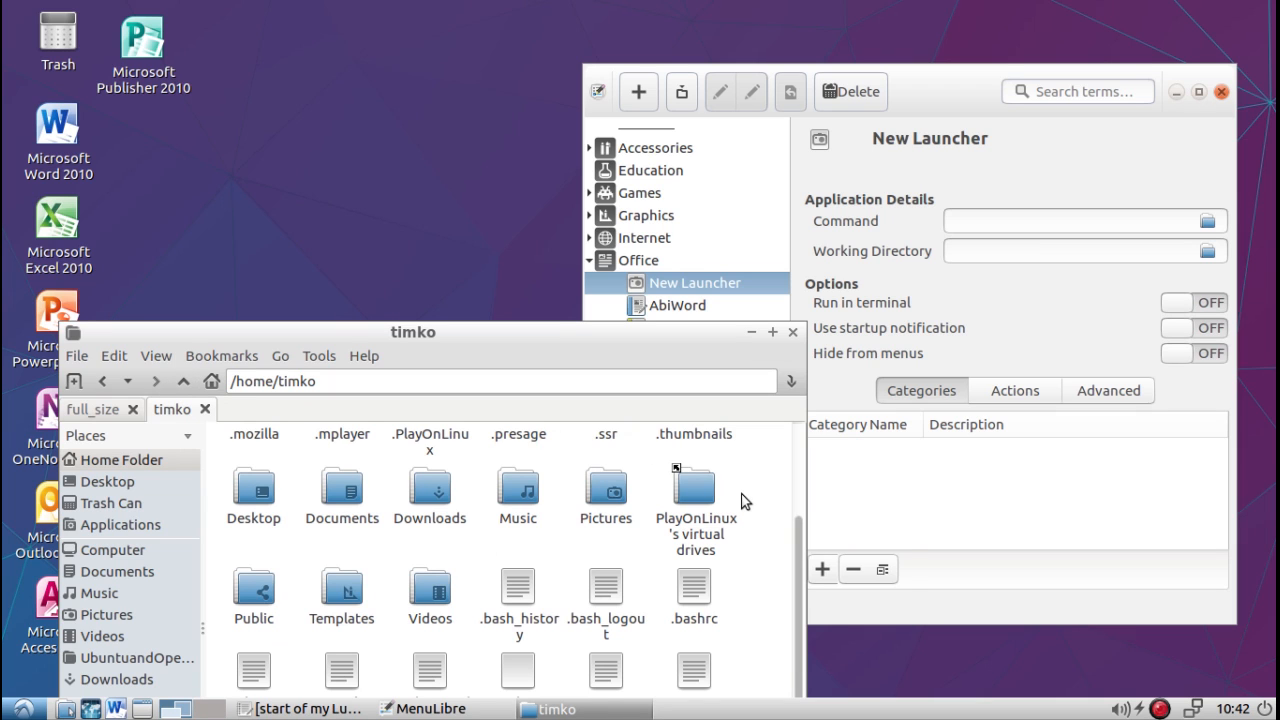
right_click(743, 495)
mouse_move(762, 508)
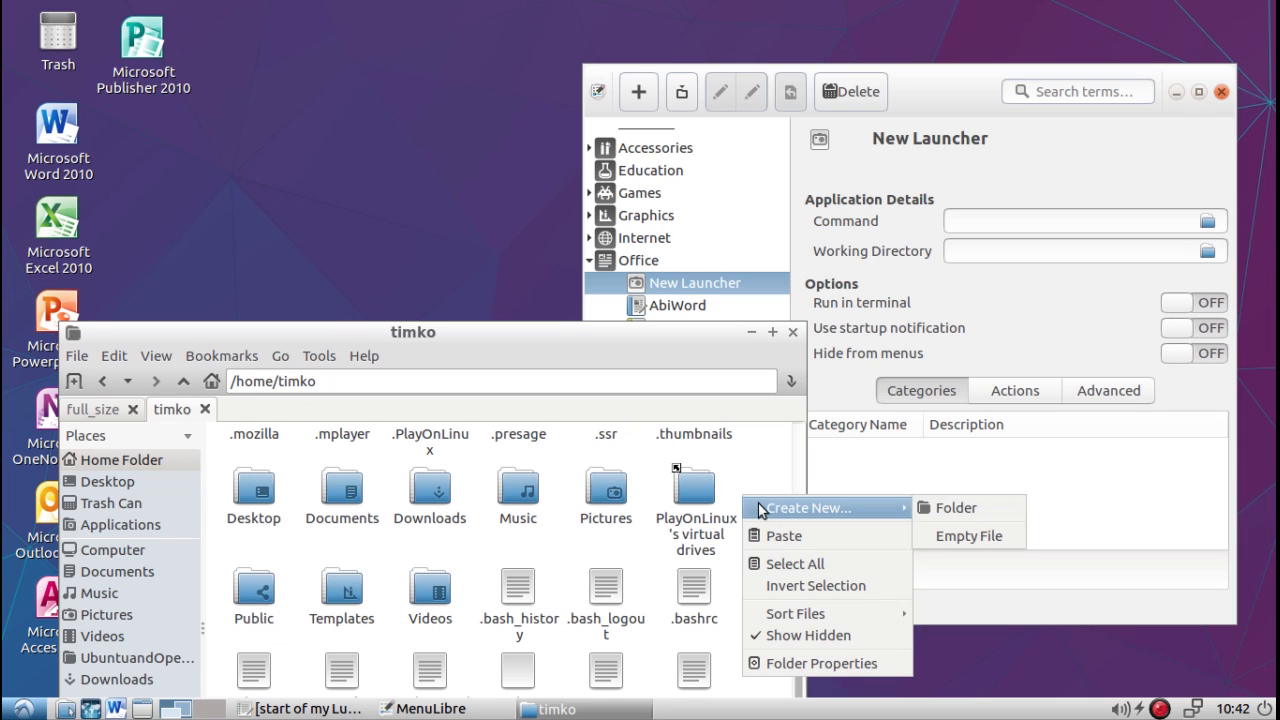
left_click(952, 506)
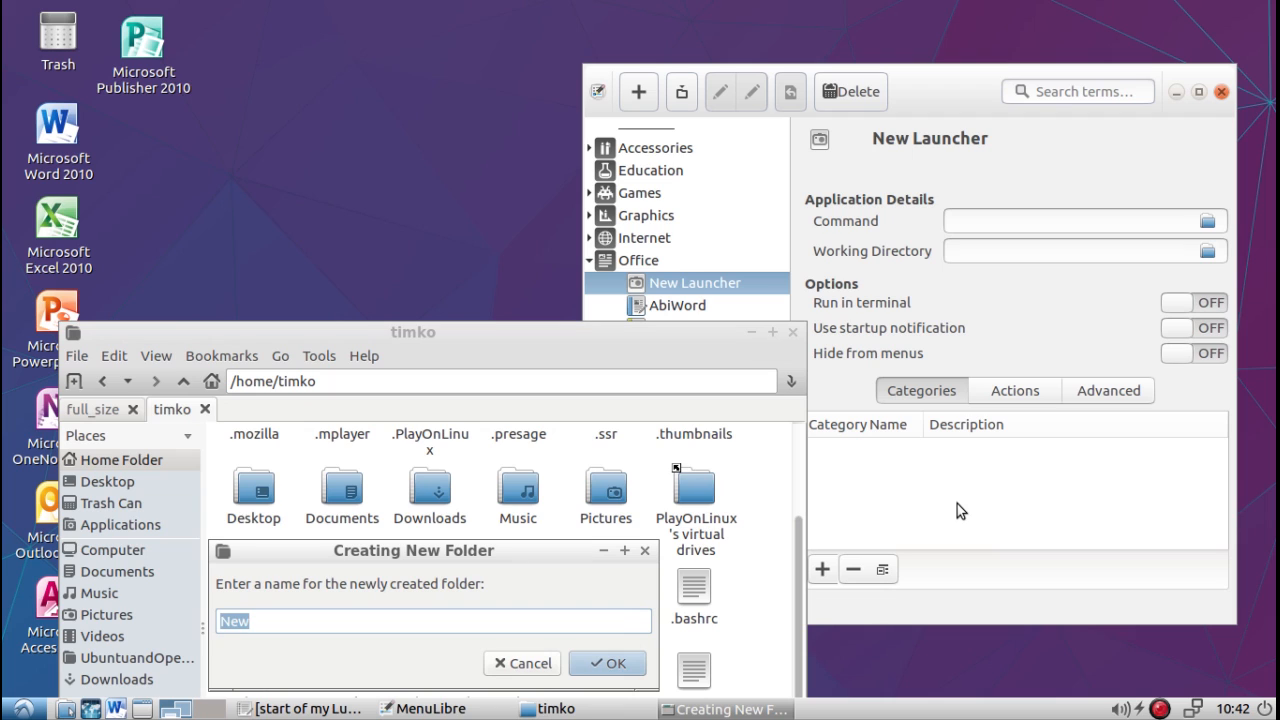
type("Office2010Icons")
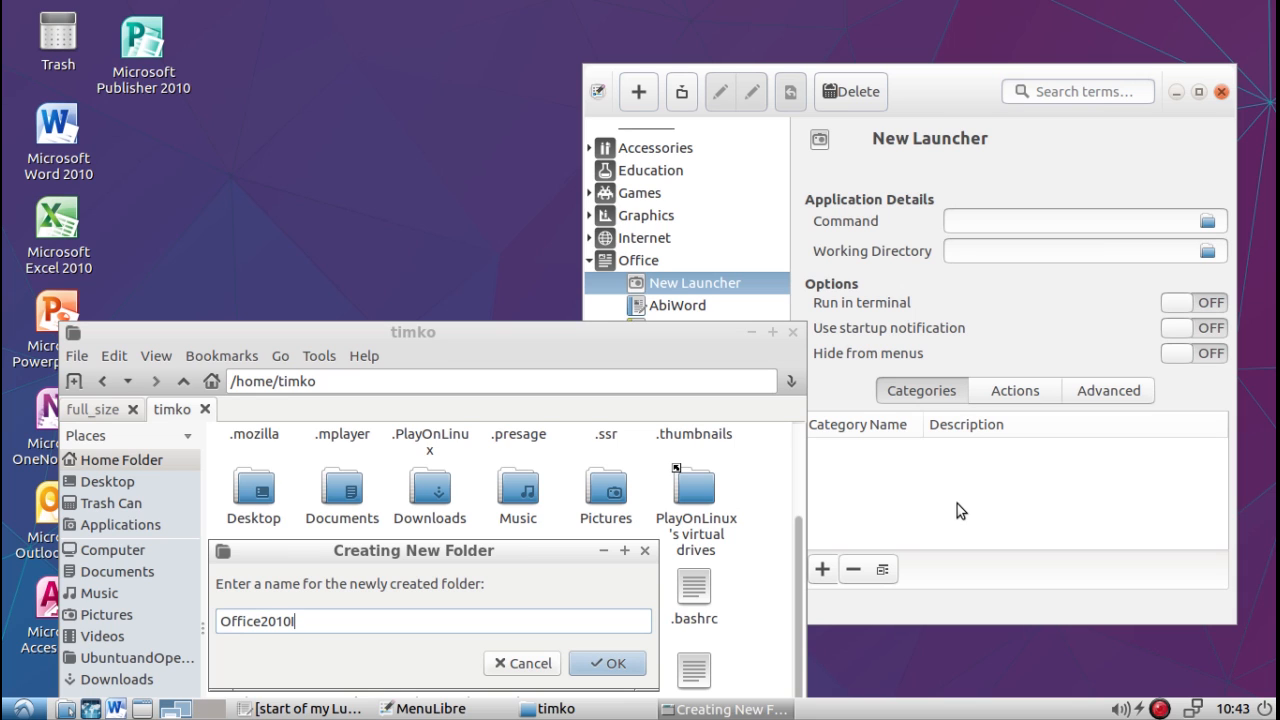
key("Return")
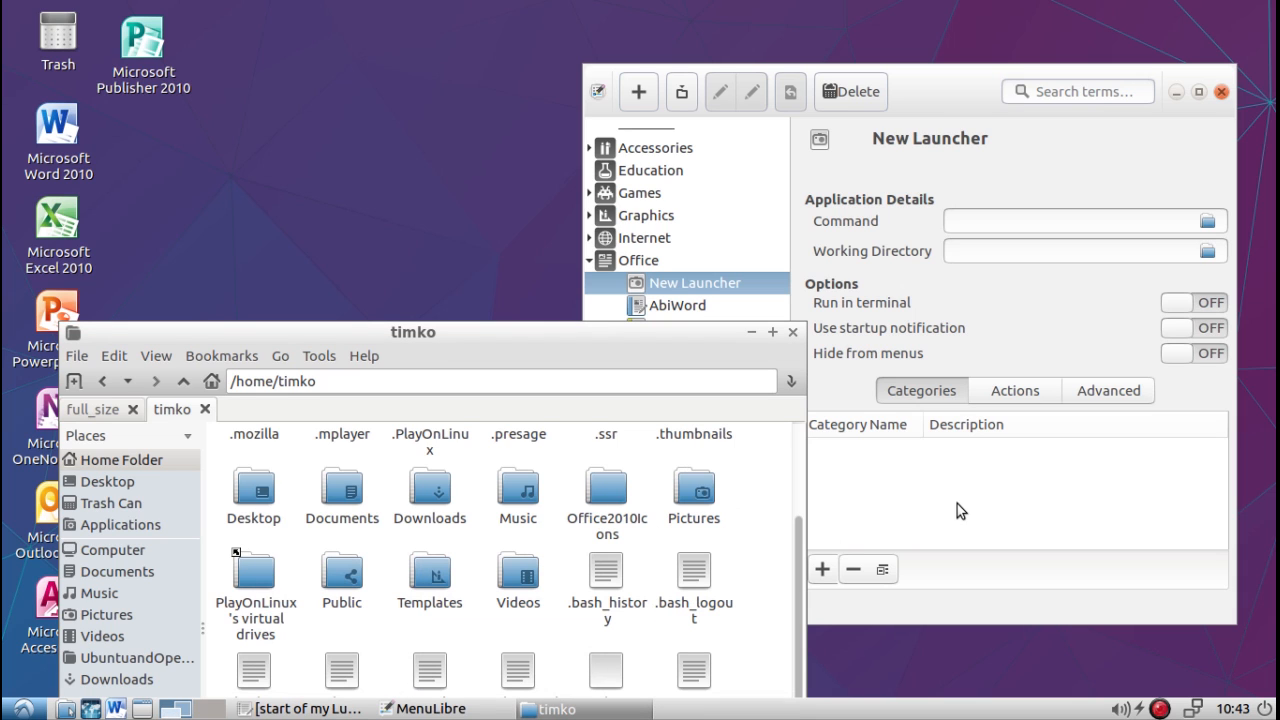
Step: Copy all the Microsoft Office 2010 icons from the full_size folder into the Office2010Icons folder
double_click(598, 488)
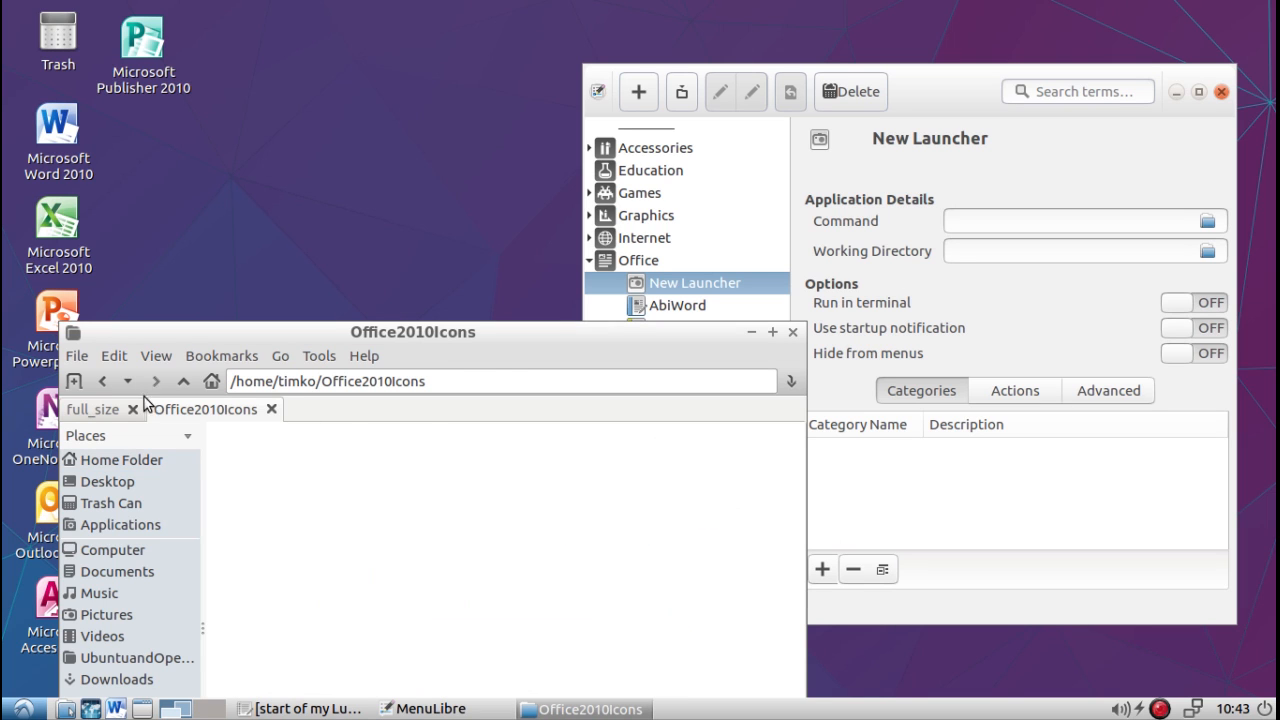
left_click(104, 402)
left_click_drag(776, 470, 228, 455)
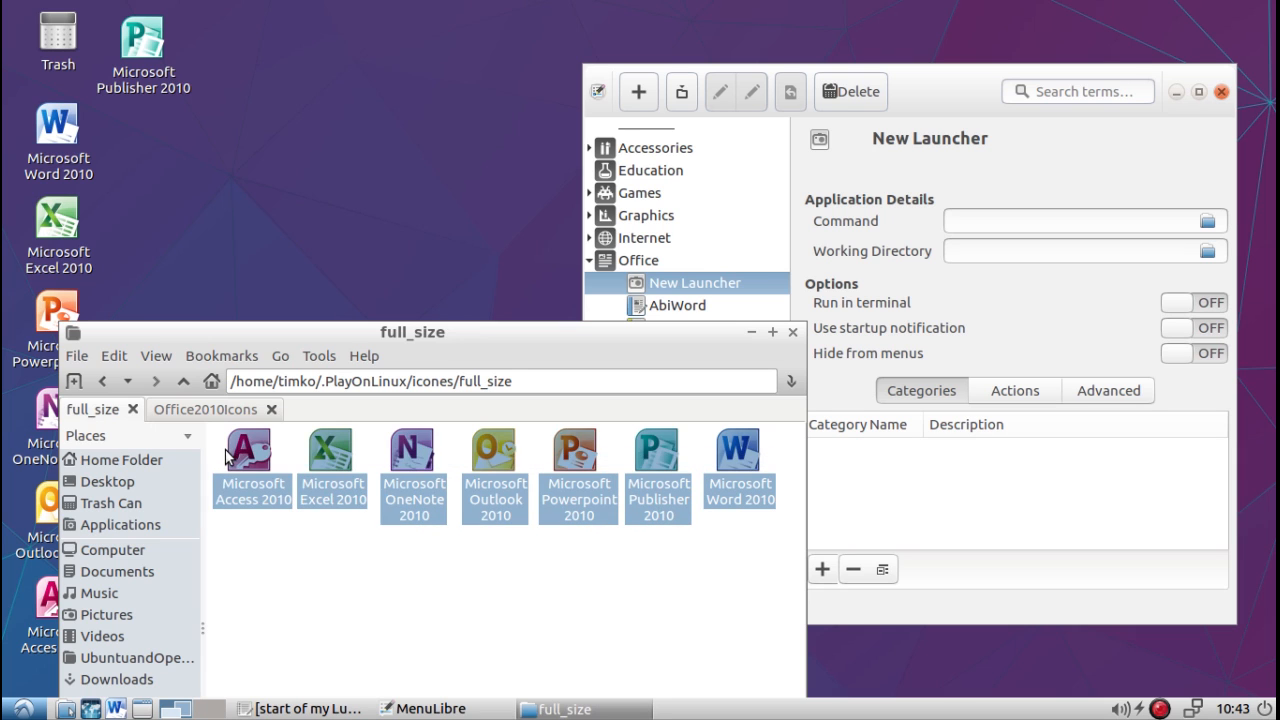
right_click(227, 451)
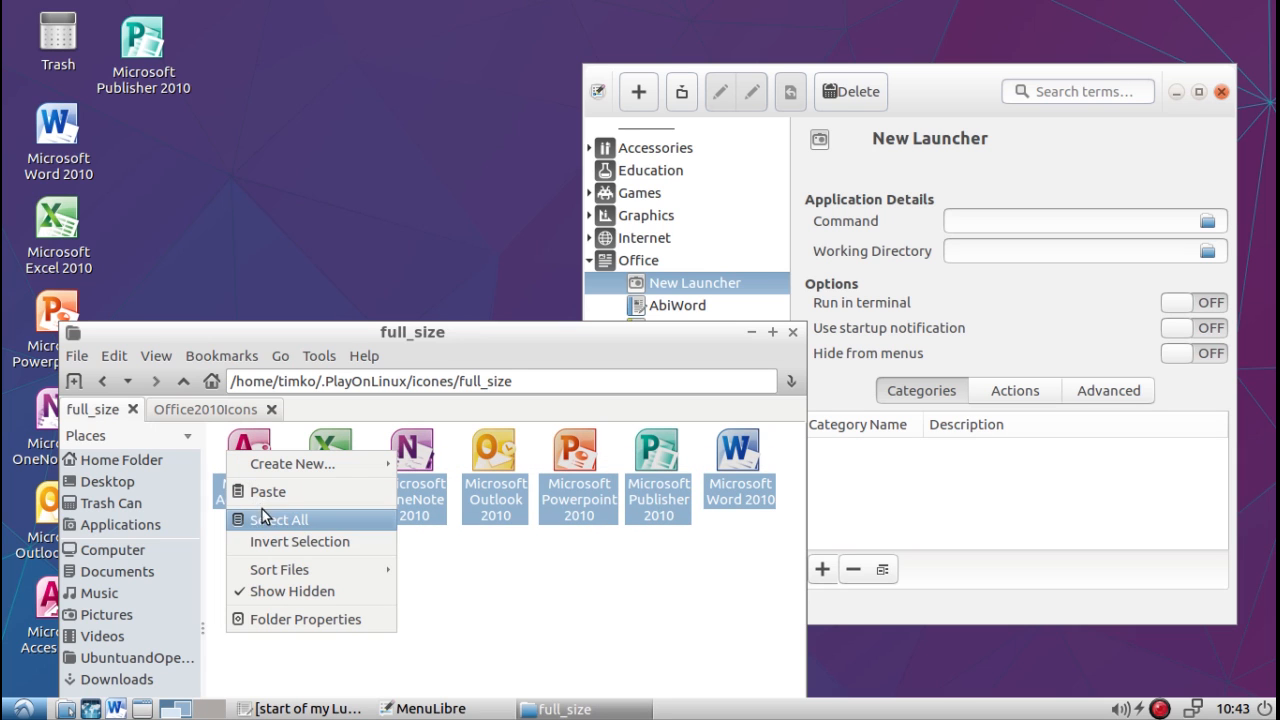
mouse_move(330, 570)
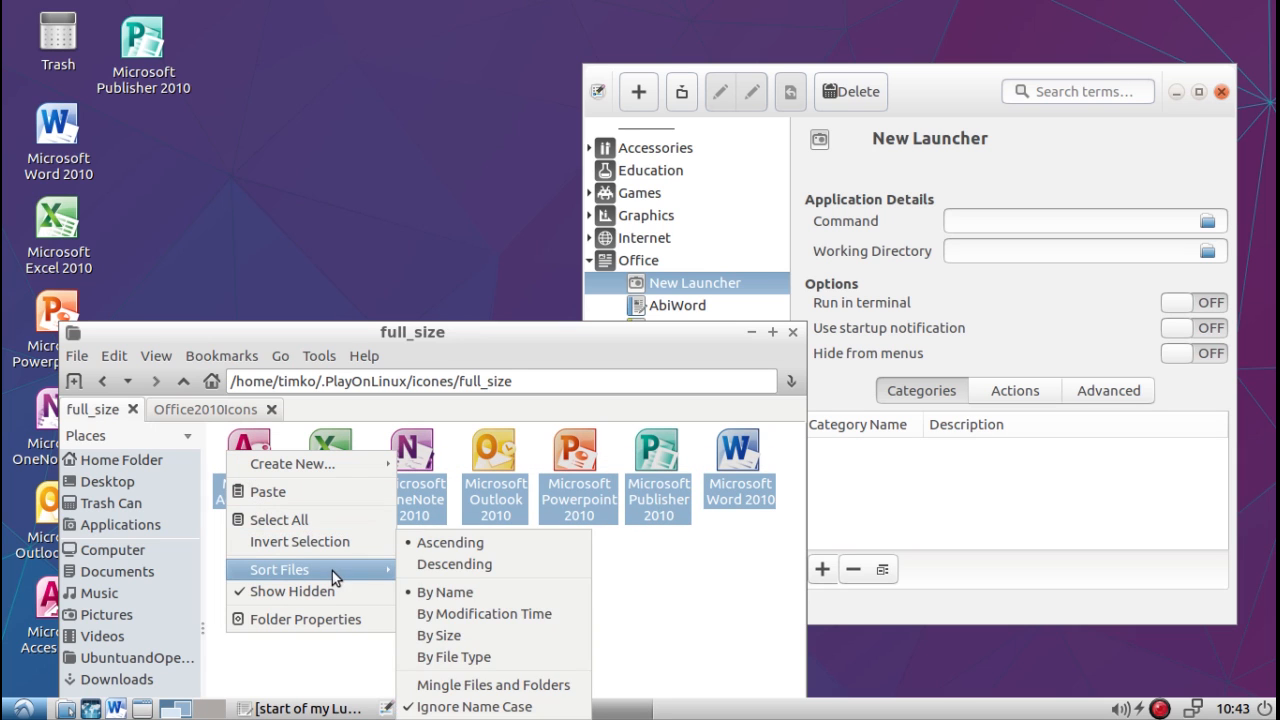
left_click(656, 557)
right_click(407, 448)
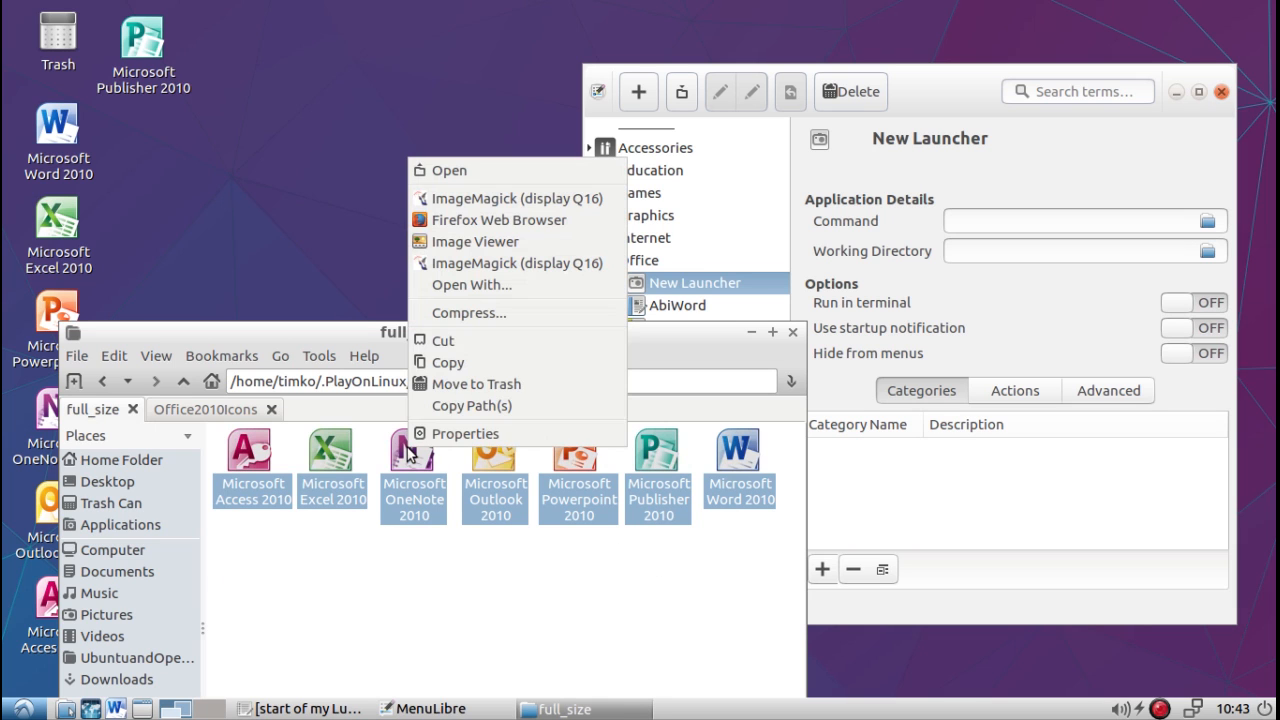
left_click(450, 362)
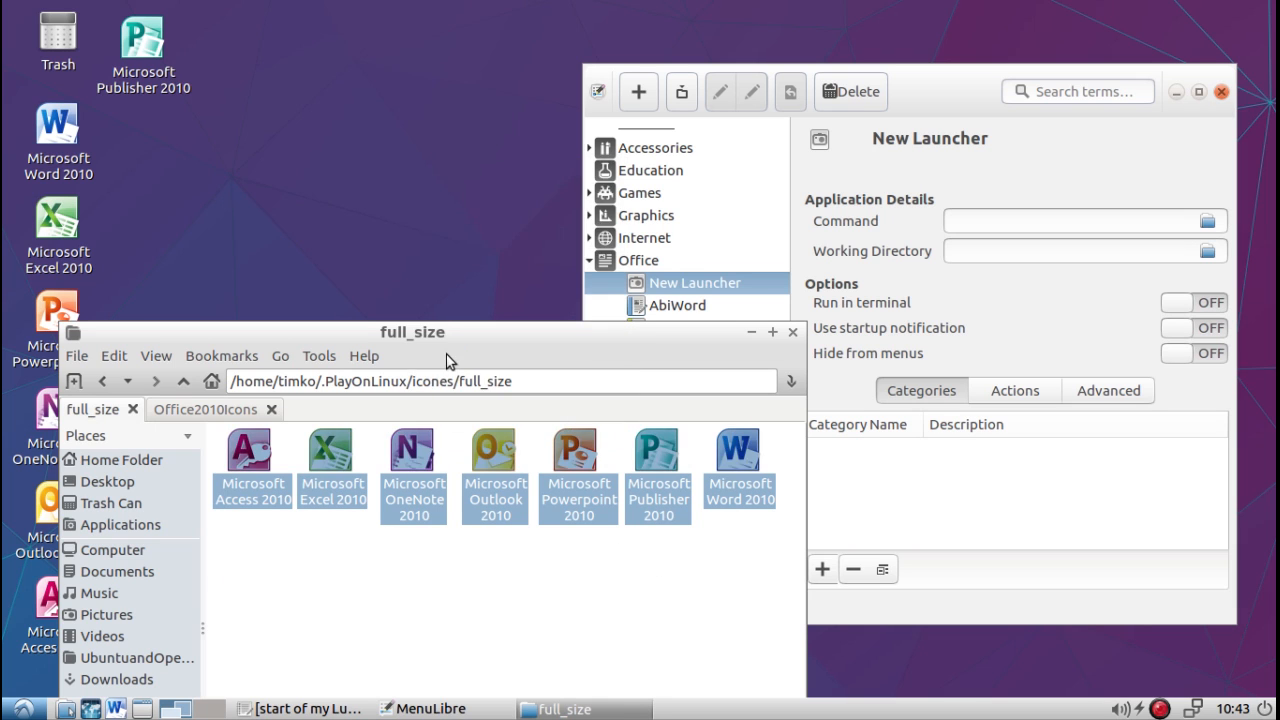
left_click(240, 410)
right_click(298, 473)
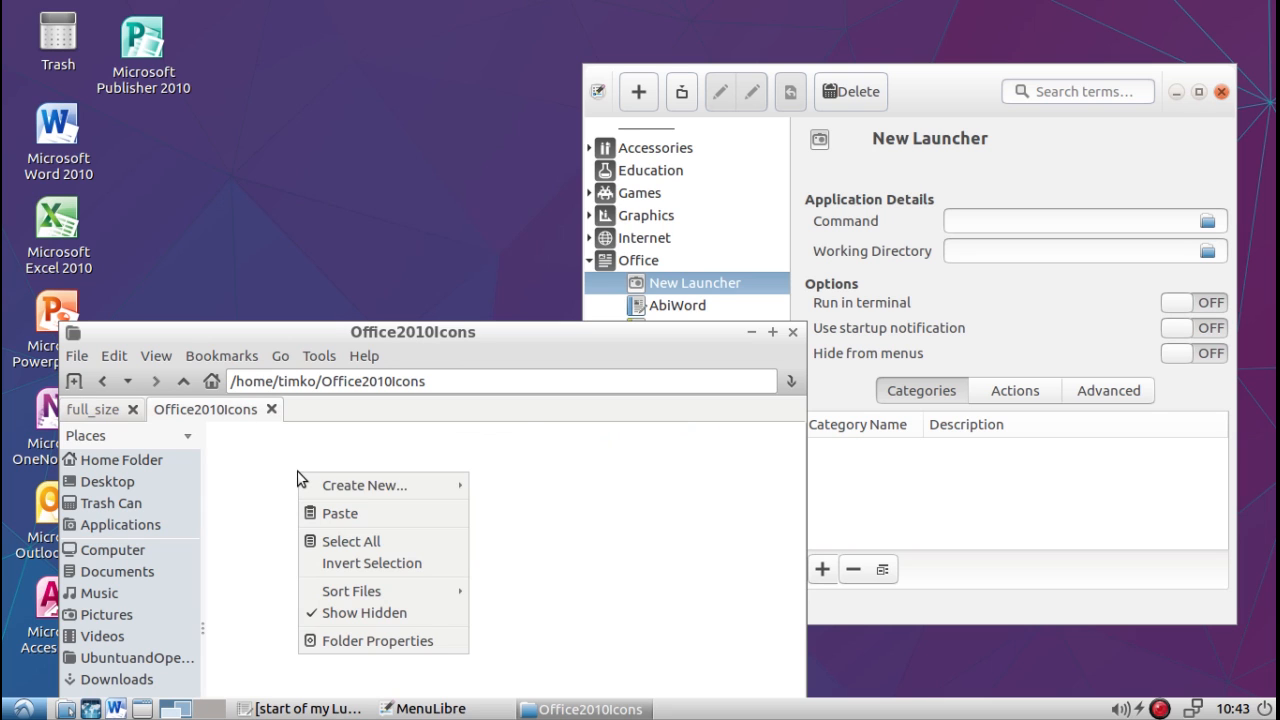
left_click(318, 513)
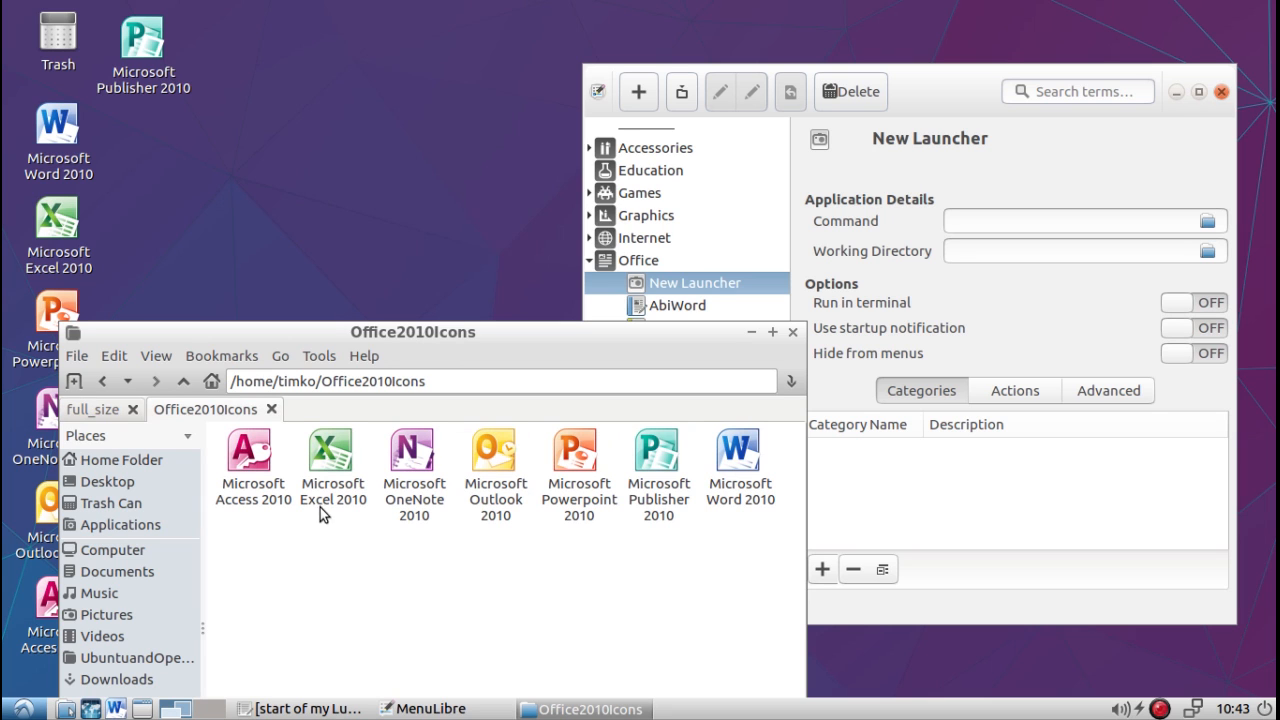
Step: Browse image files for the new launcher's icon, open the Office2010Icons folder there and close the file manager window
left_click(995, 318)
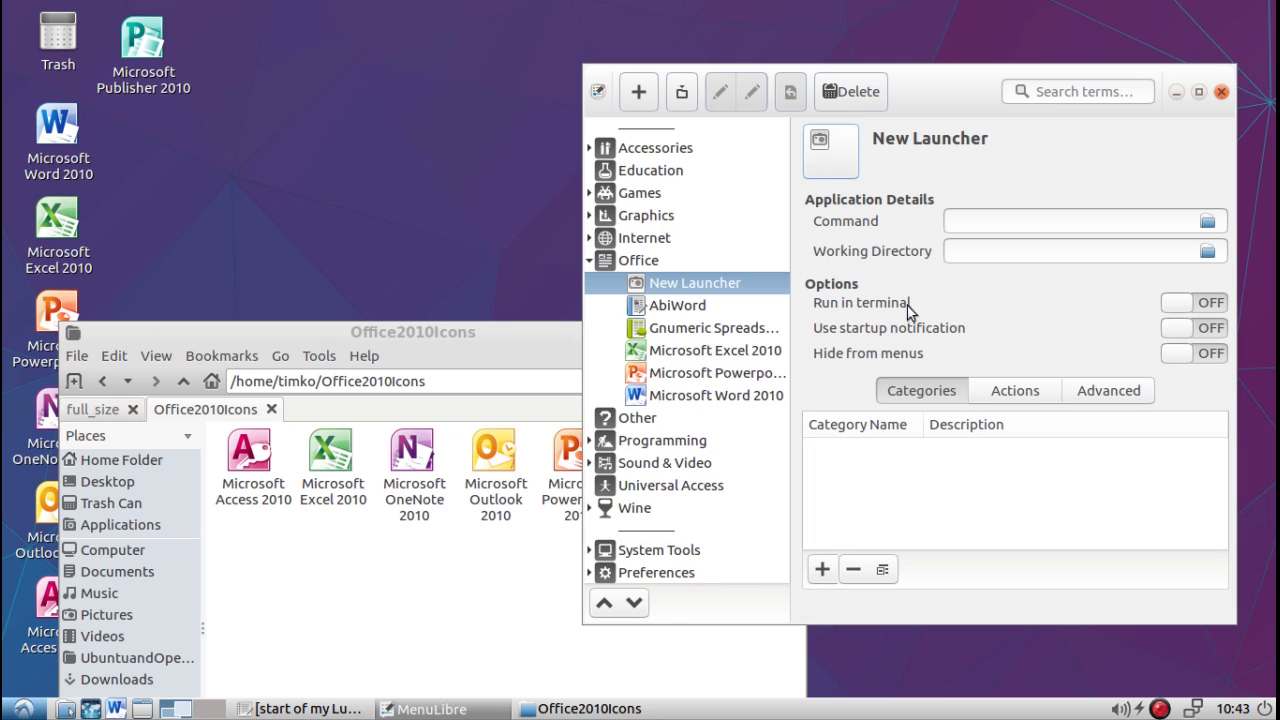
left_click(838, 167)
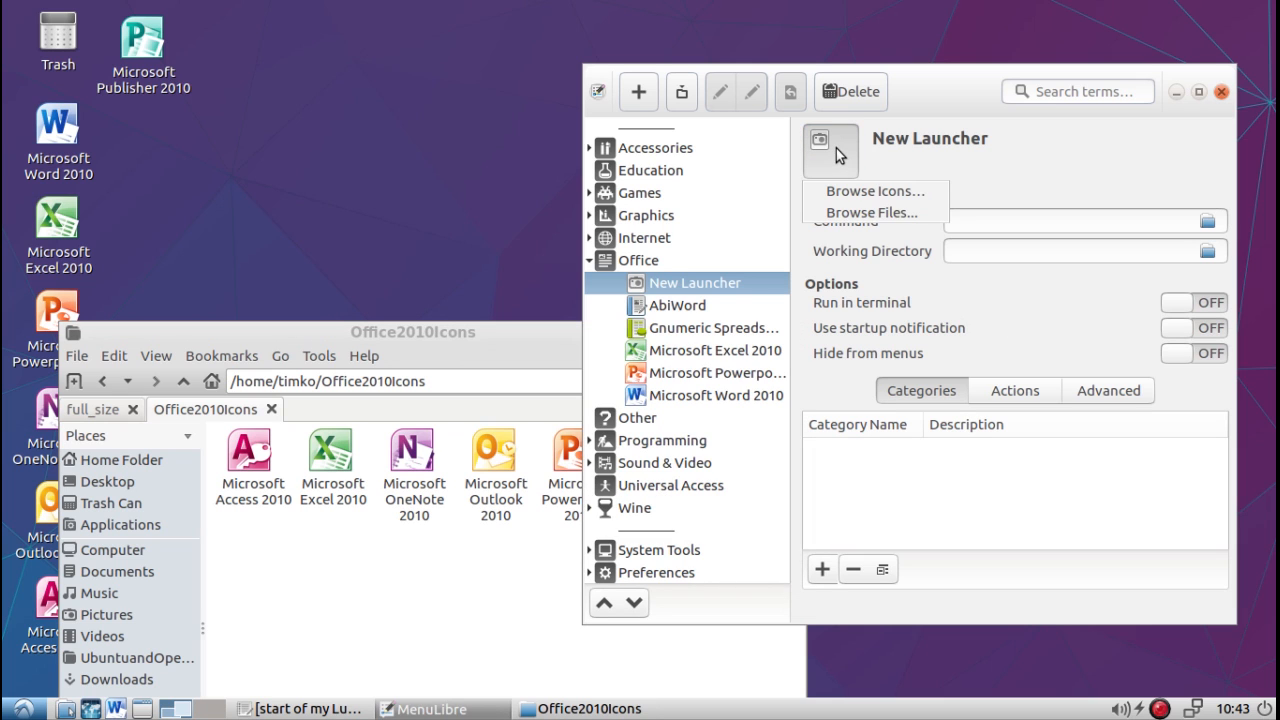
left_click(848, 212)
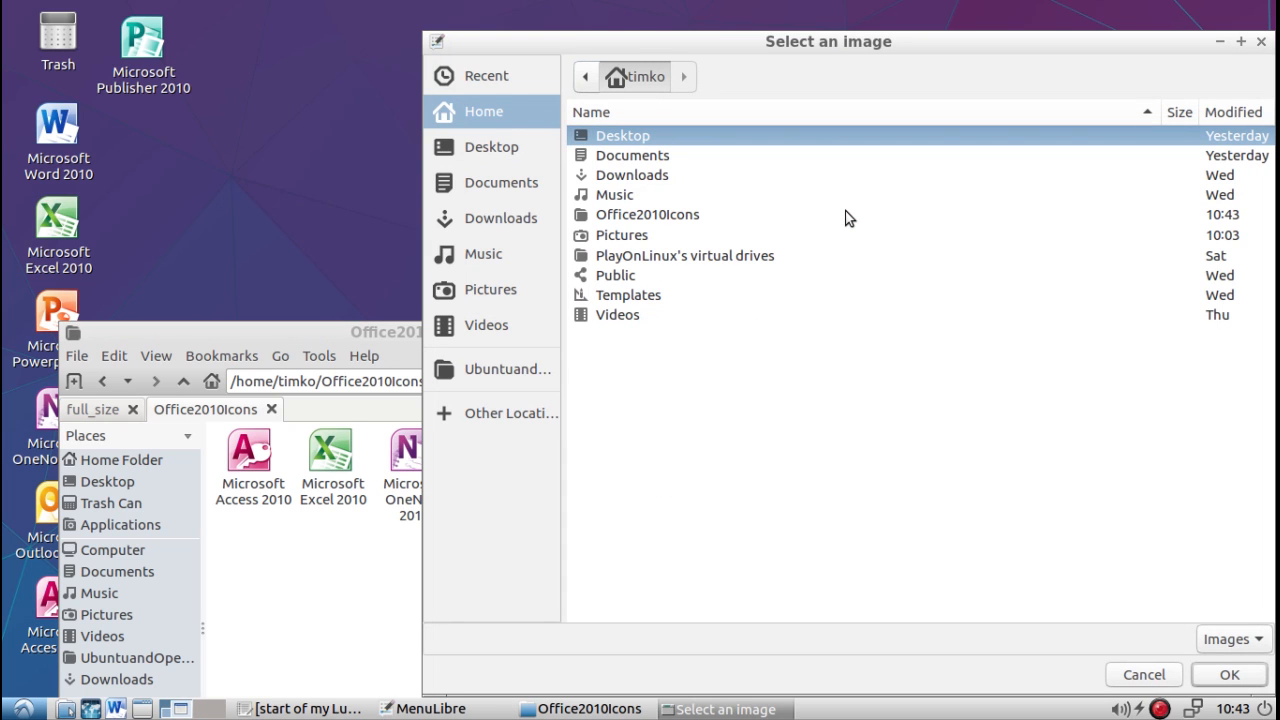
double_click(672, 214)
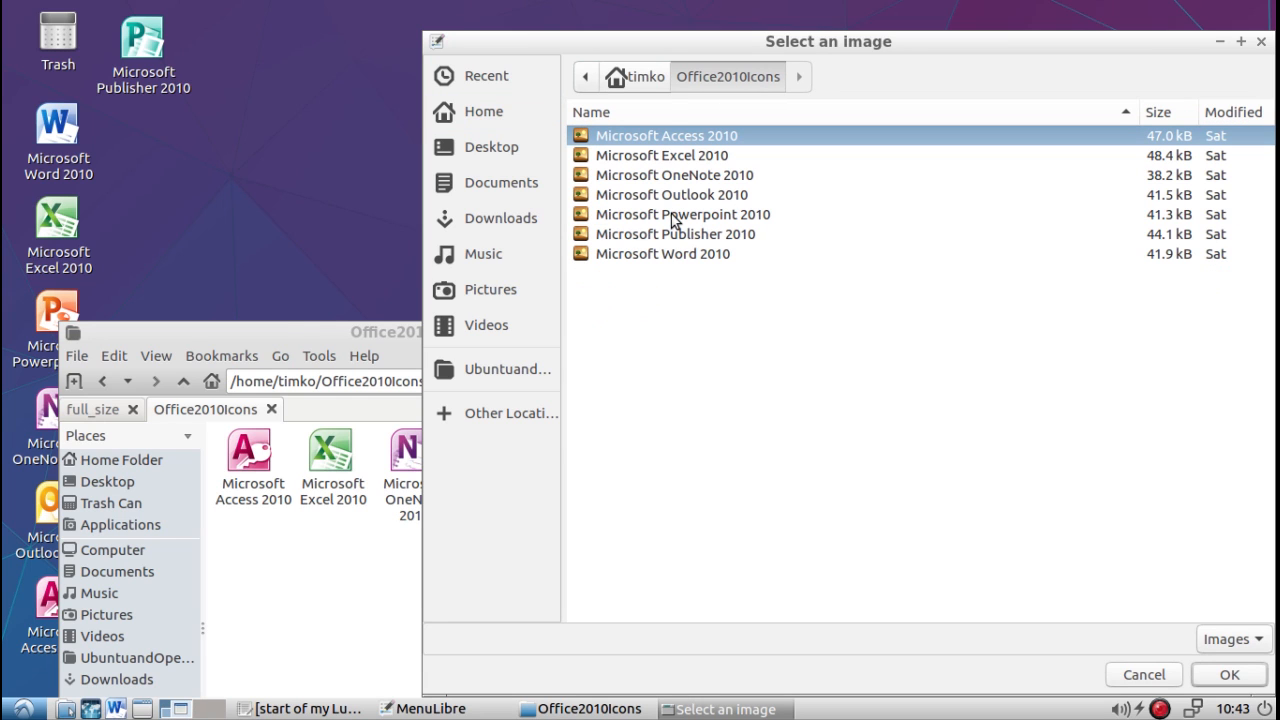
left_click(286, 331)
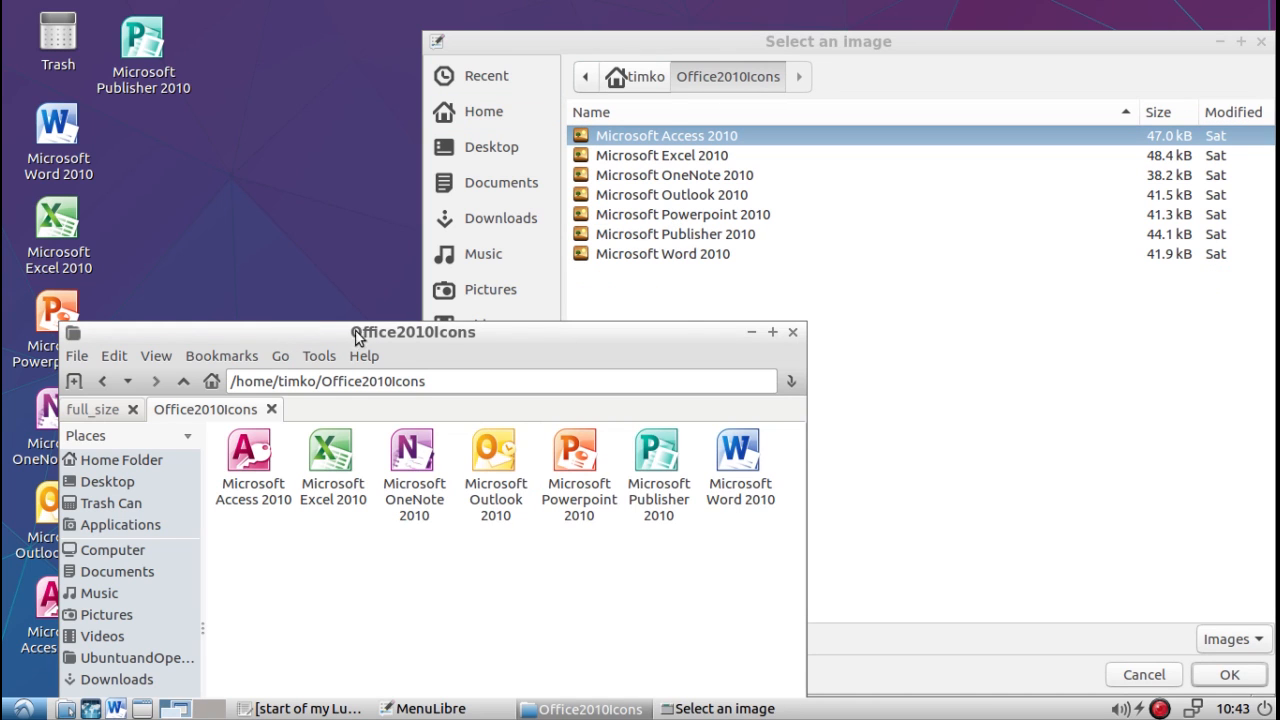
left_click(791, 333)
Step: Choose the Microsoft Publisher 2010 image as the new launcher's icon
left_click_drag(771, 41, 745, 80)
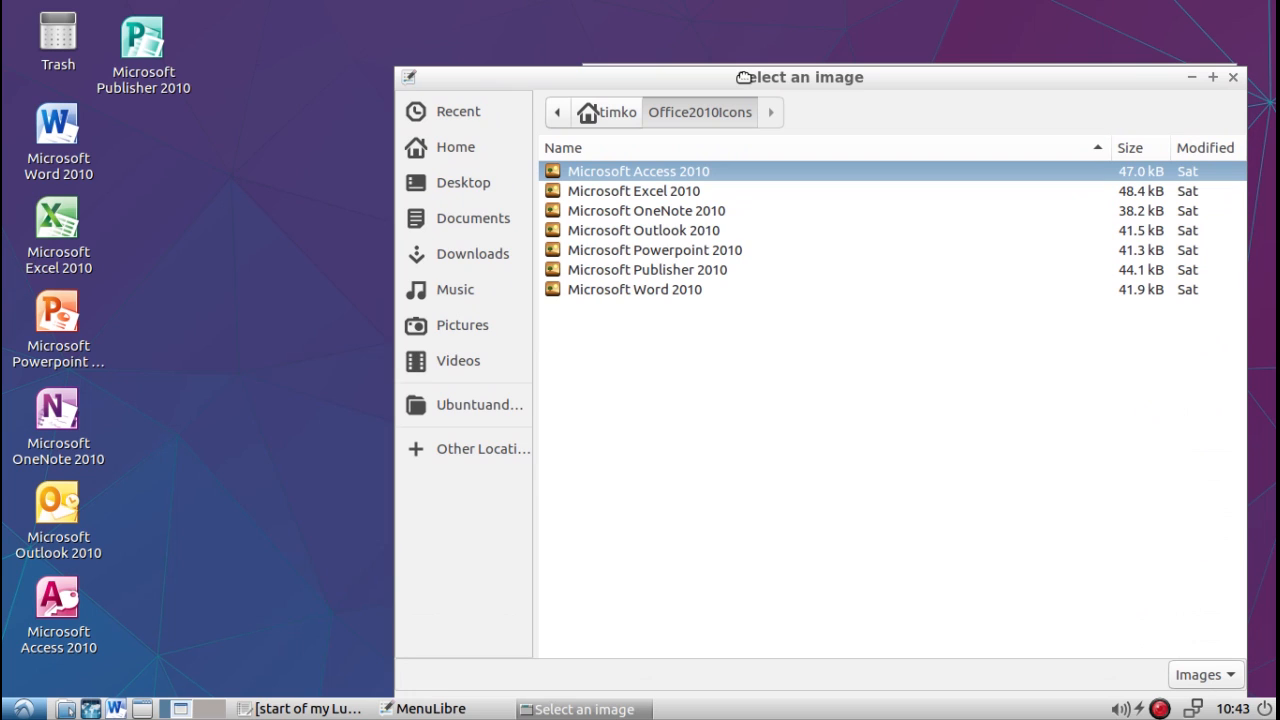
left_click(690, 270)
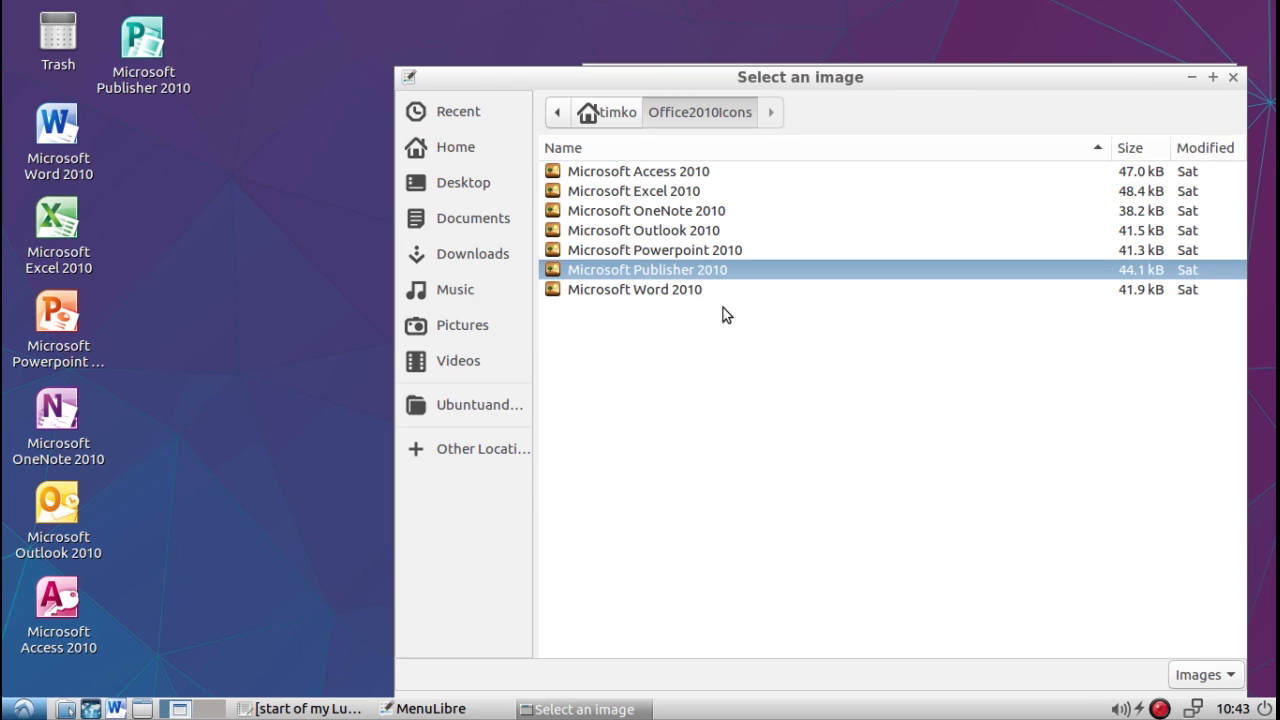
left_click_drag(1128, 86, 1127, 28)
left_click(1197, 653)
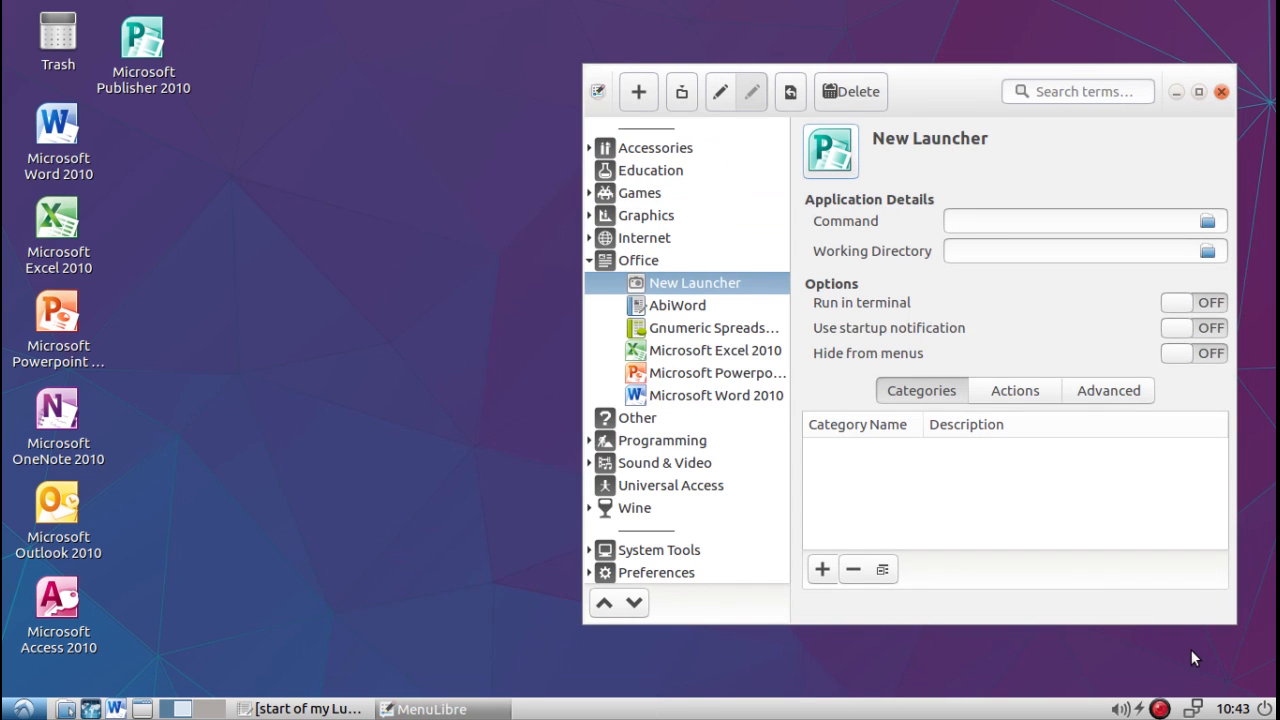
Step: Name the launcher "Microsoft Publisher 2010" and set its description to "Microsoft desktop publishing application"
left_click(996, 223)
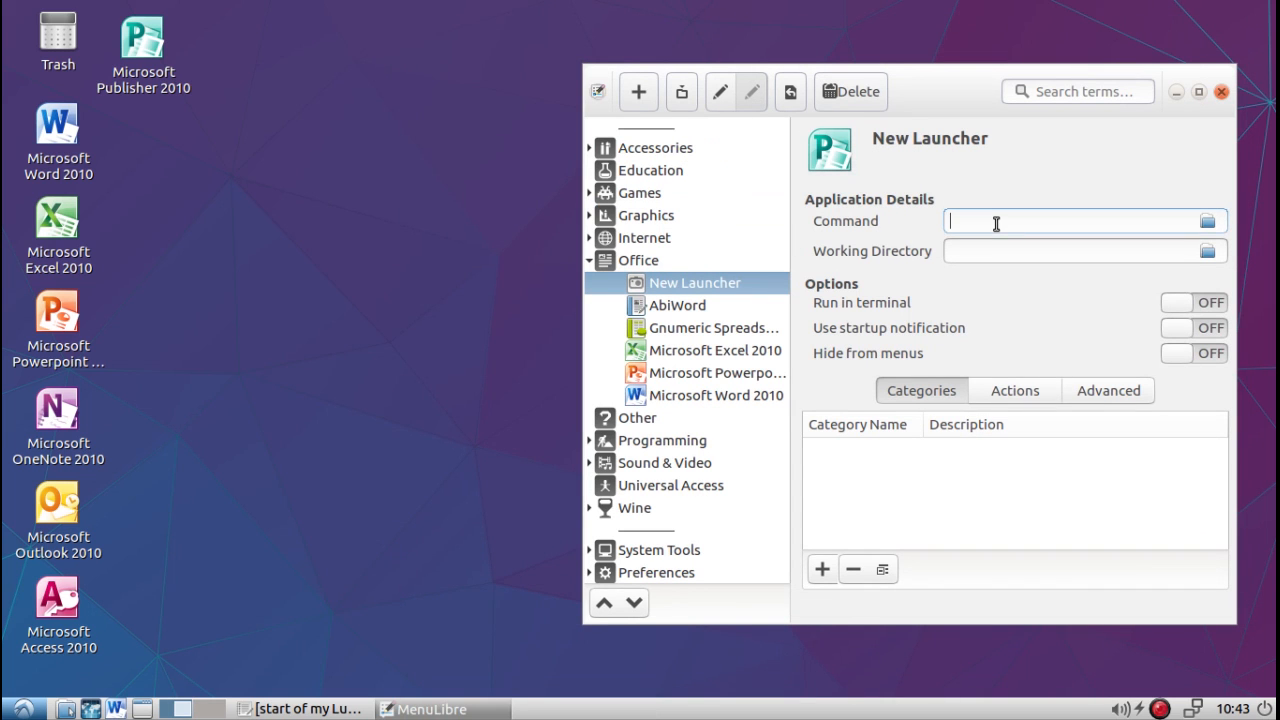
left_click(957, 137)
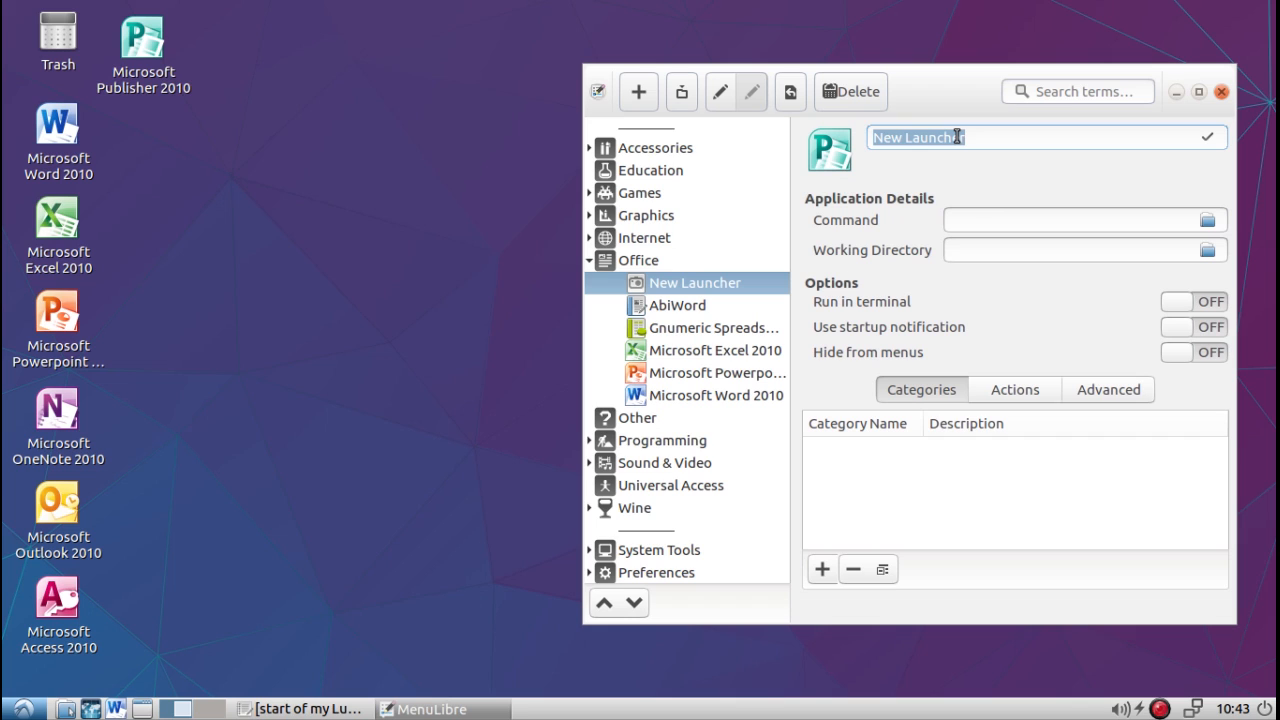
type("Microsoft")
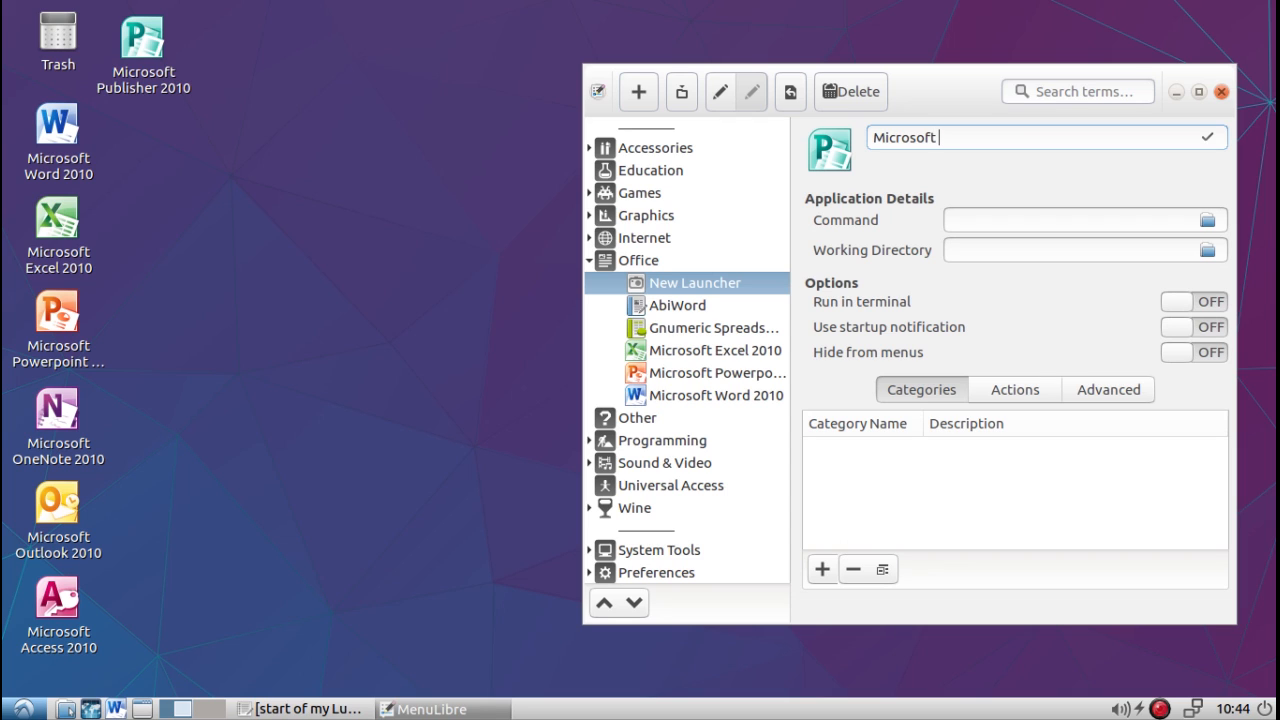
type(" Publisher 2010")
key("Tab")
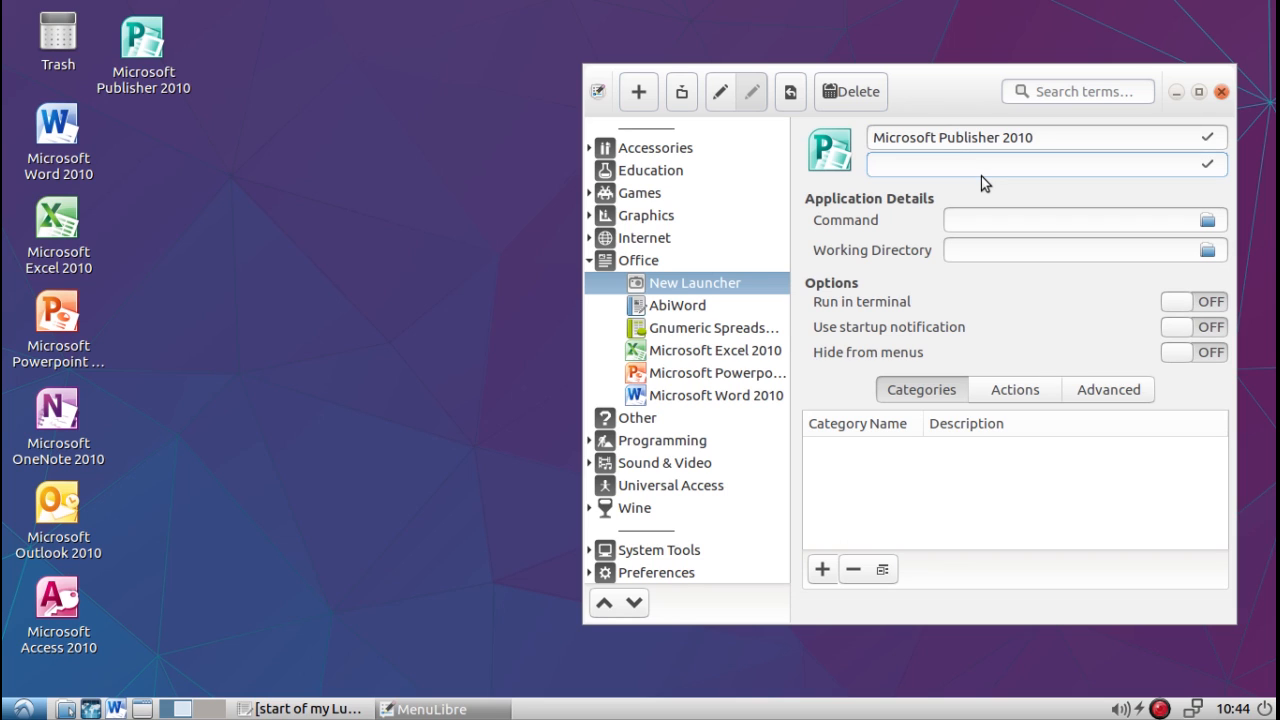
type("Microsoft desktop publish")
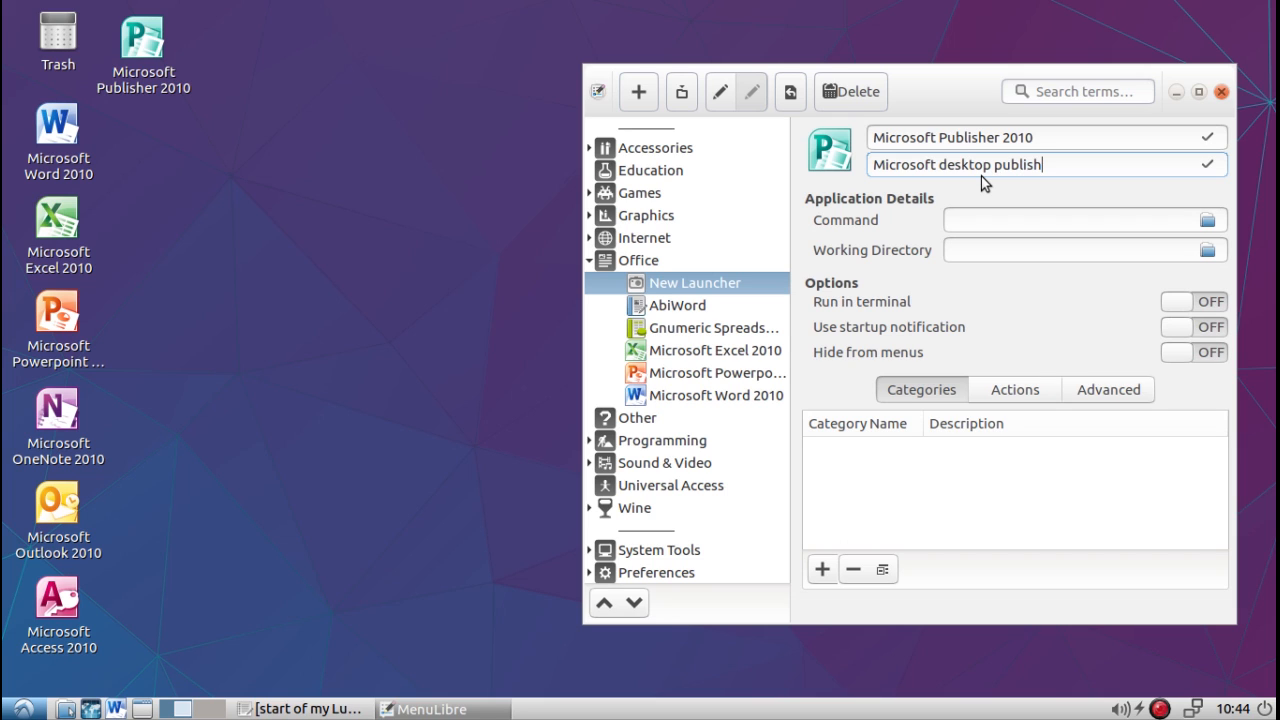
type("ing application")
Step: Open the desktop entry properties of the Microsoft Publisher 2010 shortcut, placing the window beside MenuLibre
left_click(984, 216)
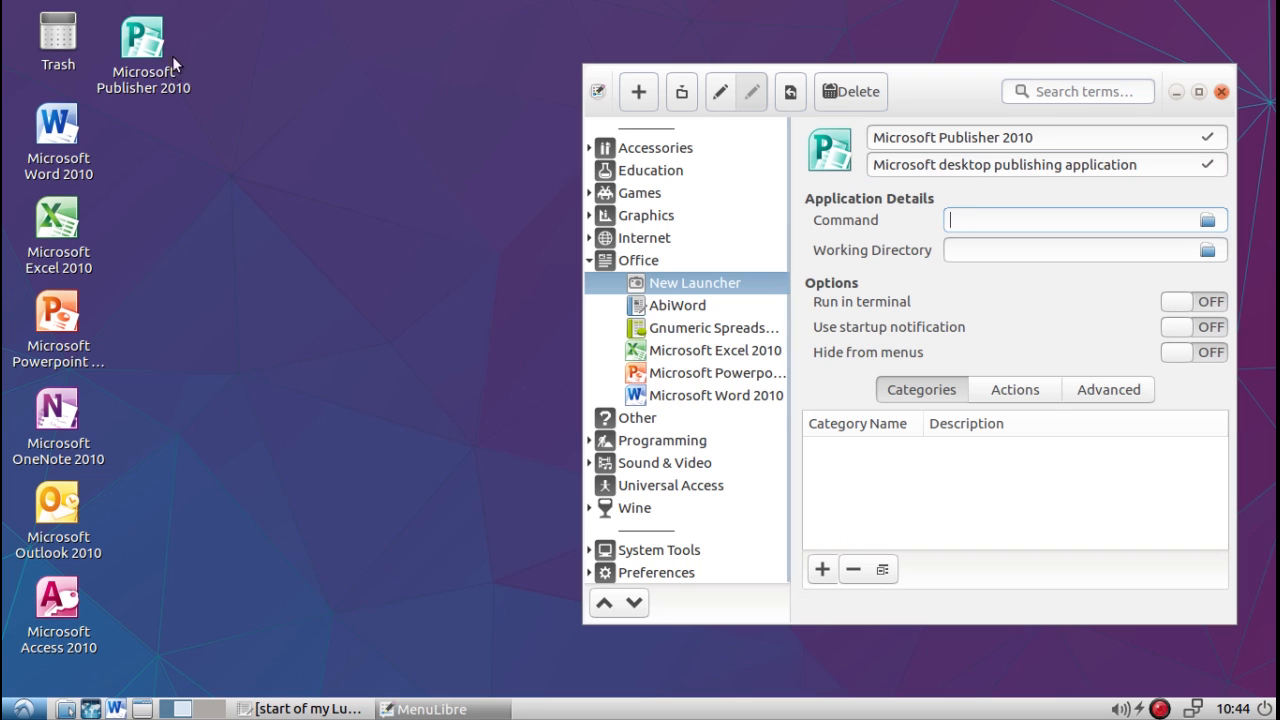
right_click(150, 36)
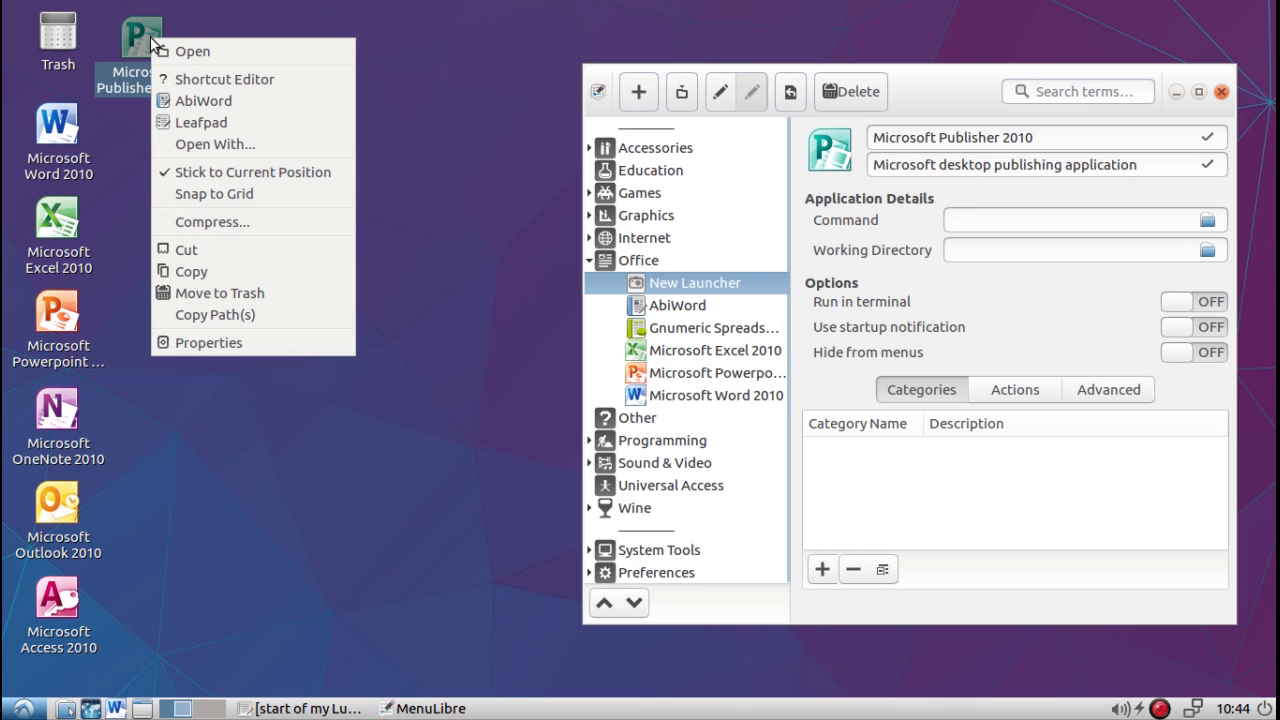
left_click(184, 335)
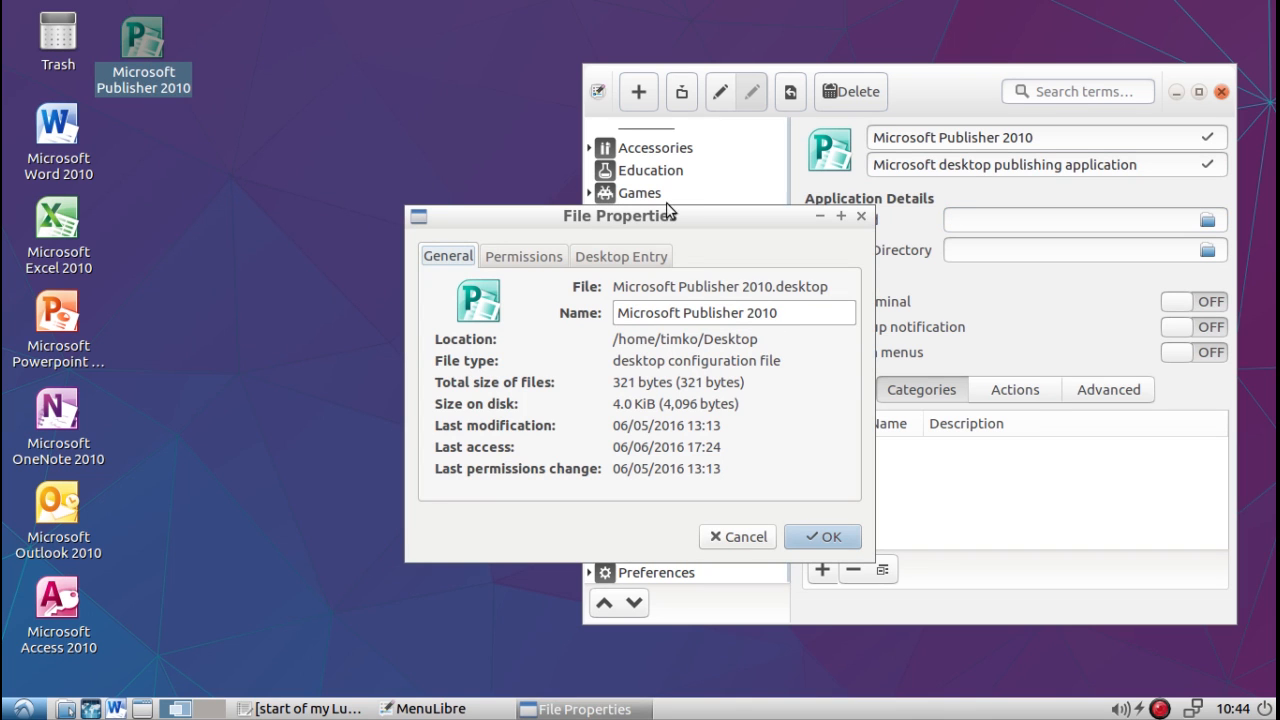
left_click_drag(666, 222, 362, 190)
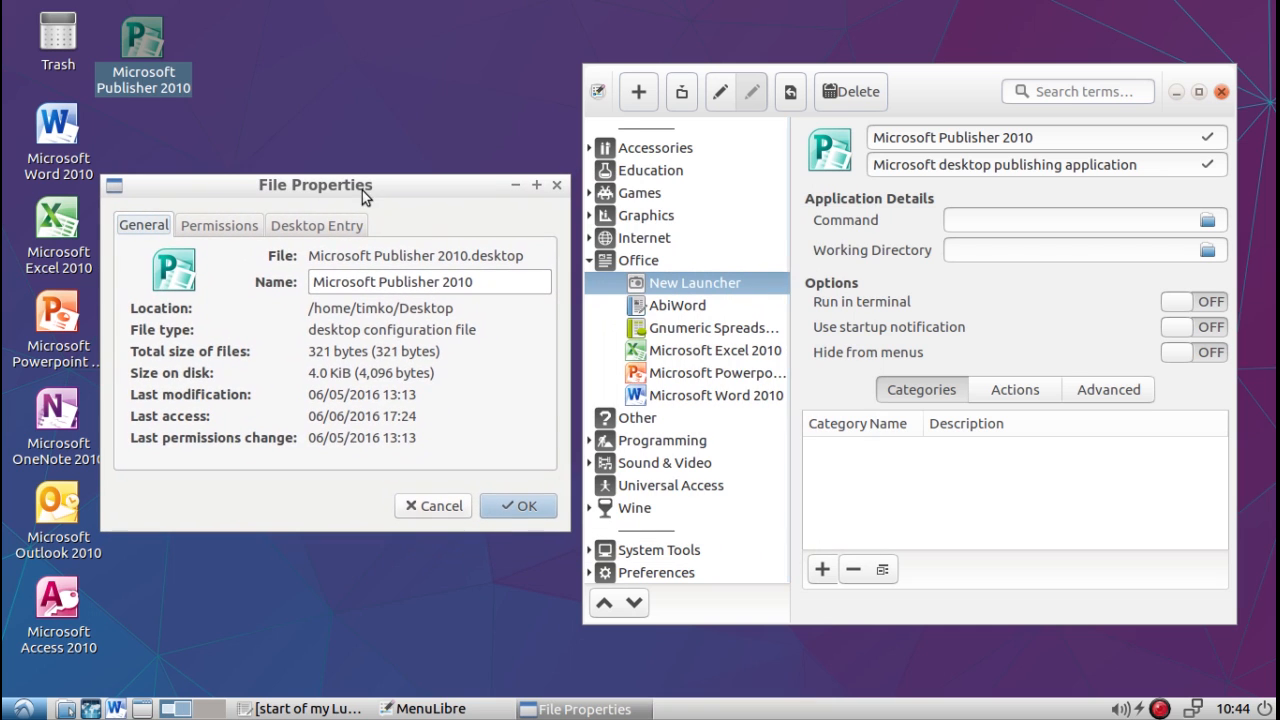
left_click(328, 225)
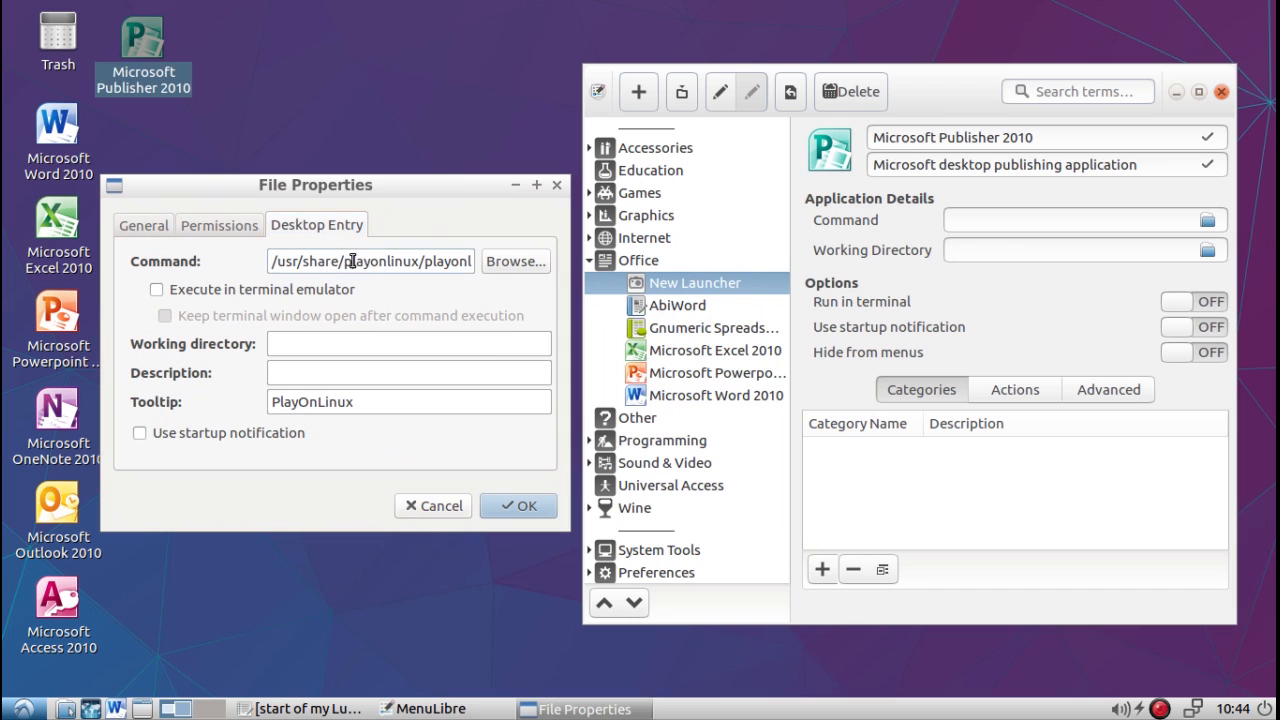
Step: Copy the shortcut's full PlayOnLinux command into the new launcher's Command field
right_click(350, 263)
left_click(373, 365)
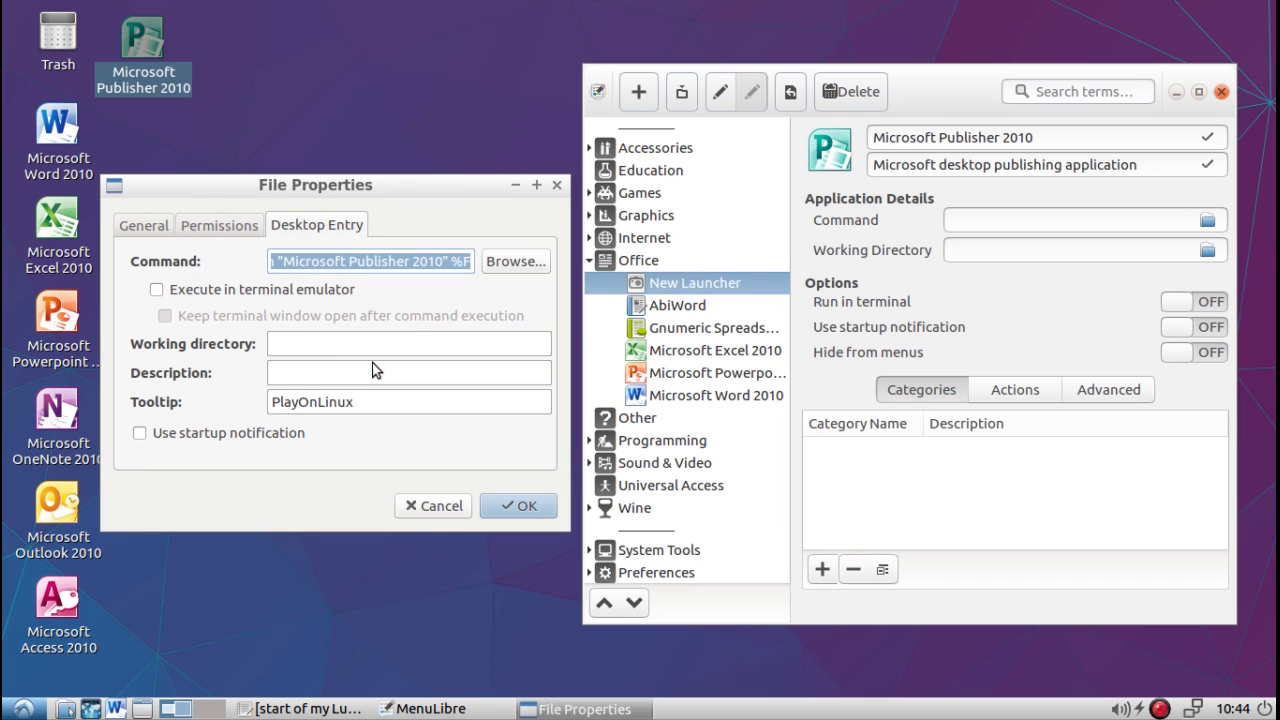
right_click(333, 260)
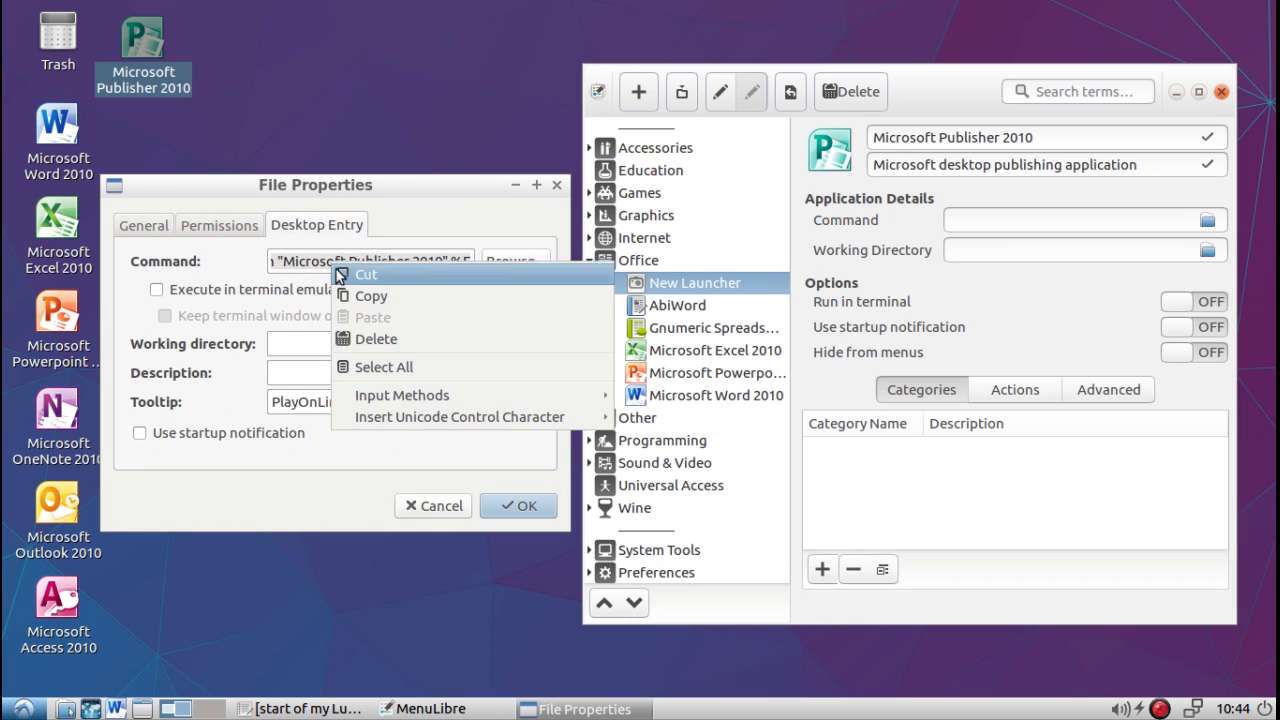
left_click(341, 292)
left_click(955, 221)
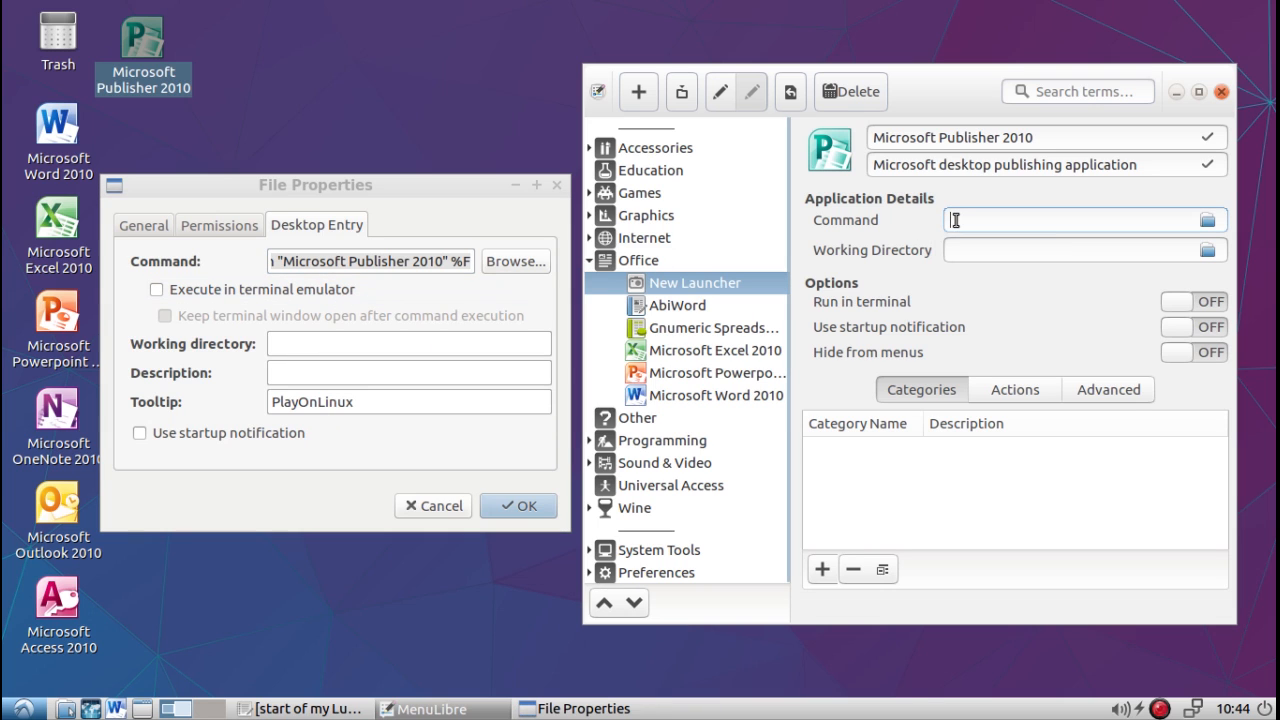
right_click(955, 224)
left_click(997, 274)
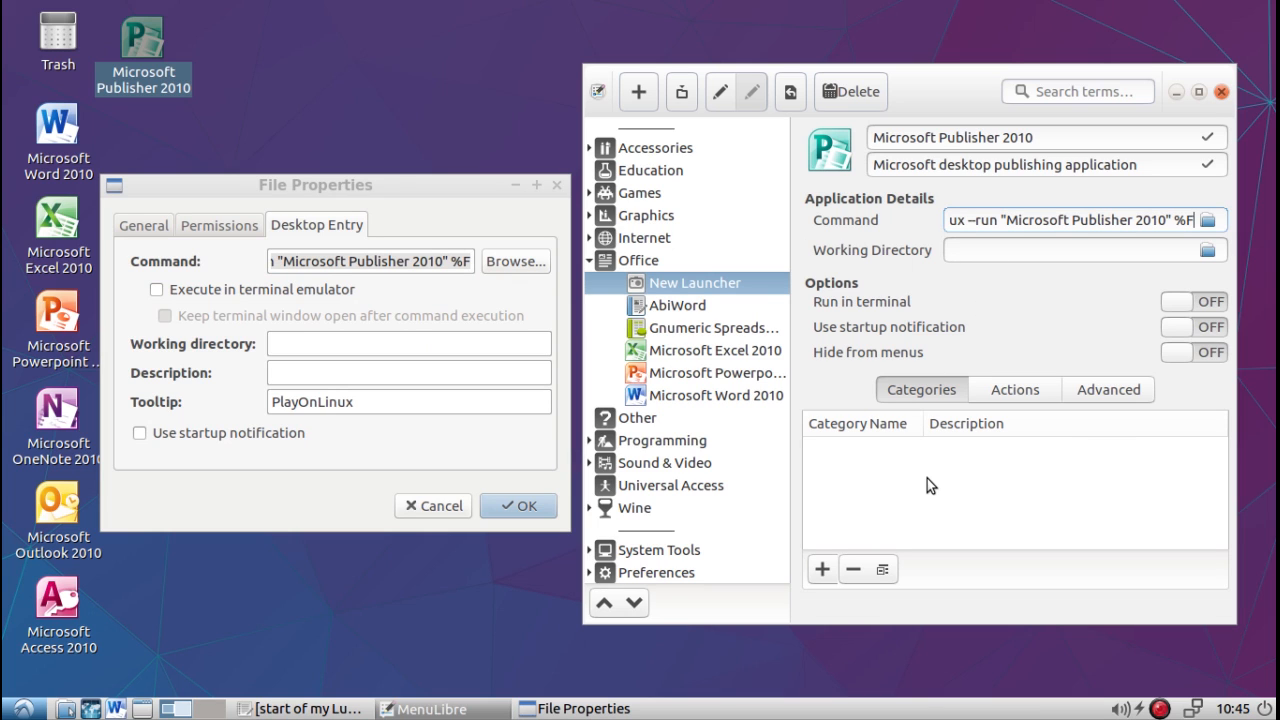
Step: Add the Publishing category from the Office group to the Microsoft Publisher 2010 launcher and save the launcher
left_click(824, 570)
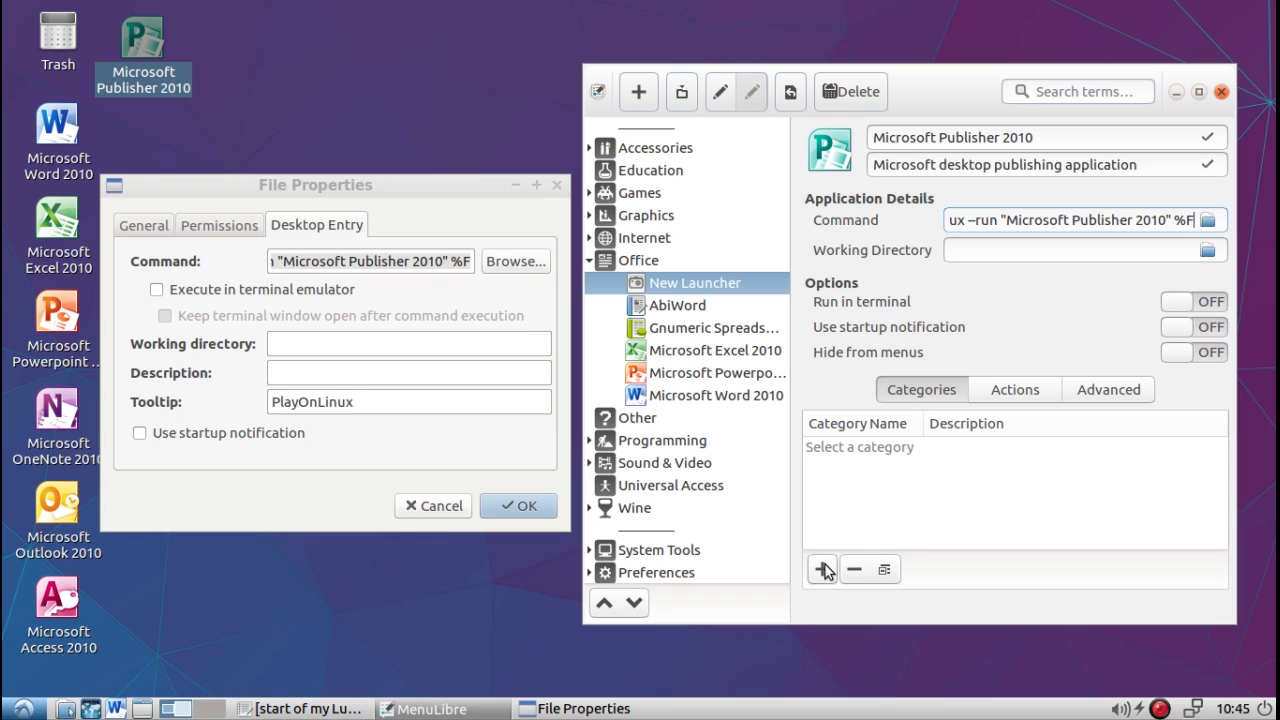
left_click(841, 450)
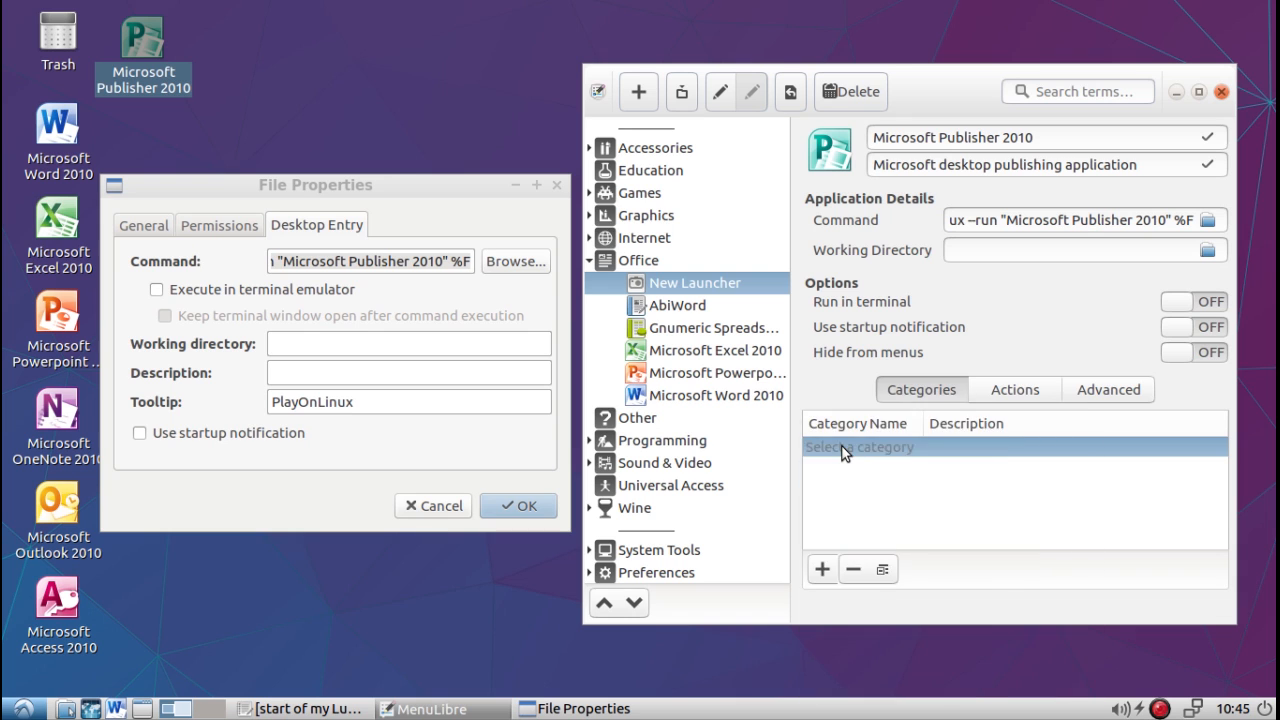
left_click(841, 450)
mouse_move(856, 497)
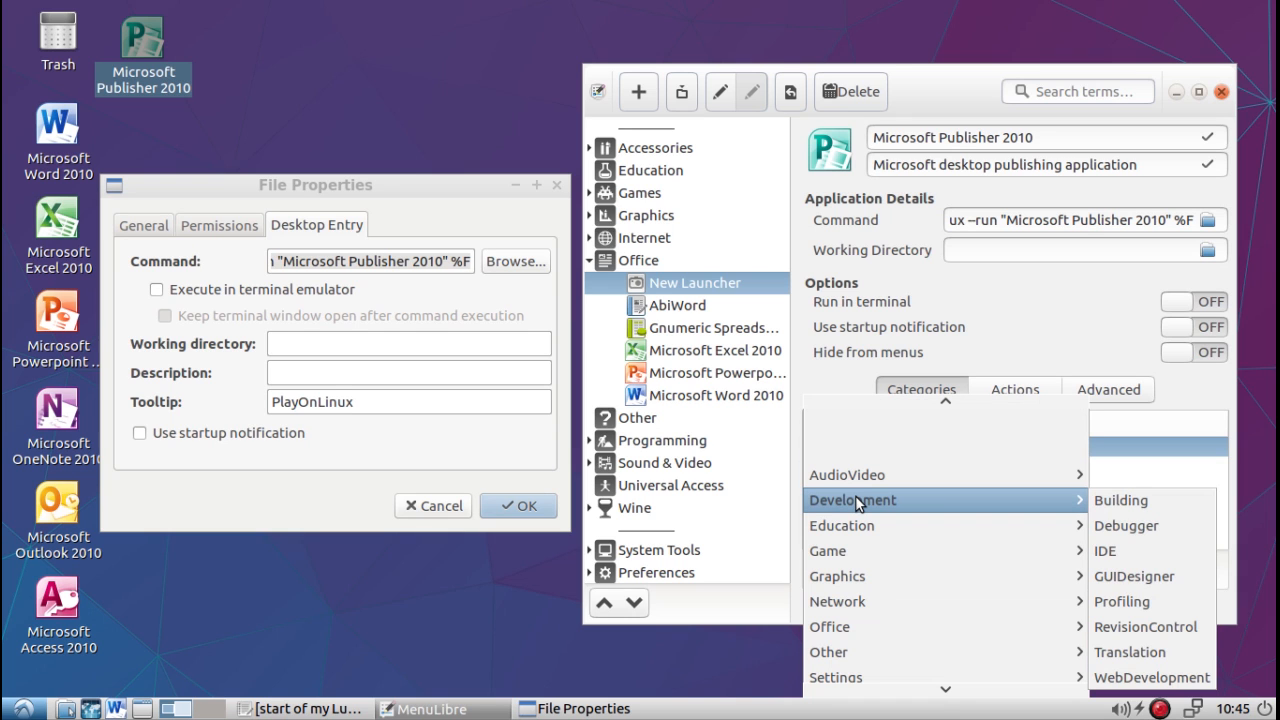
mouse_move(1005, 619)
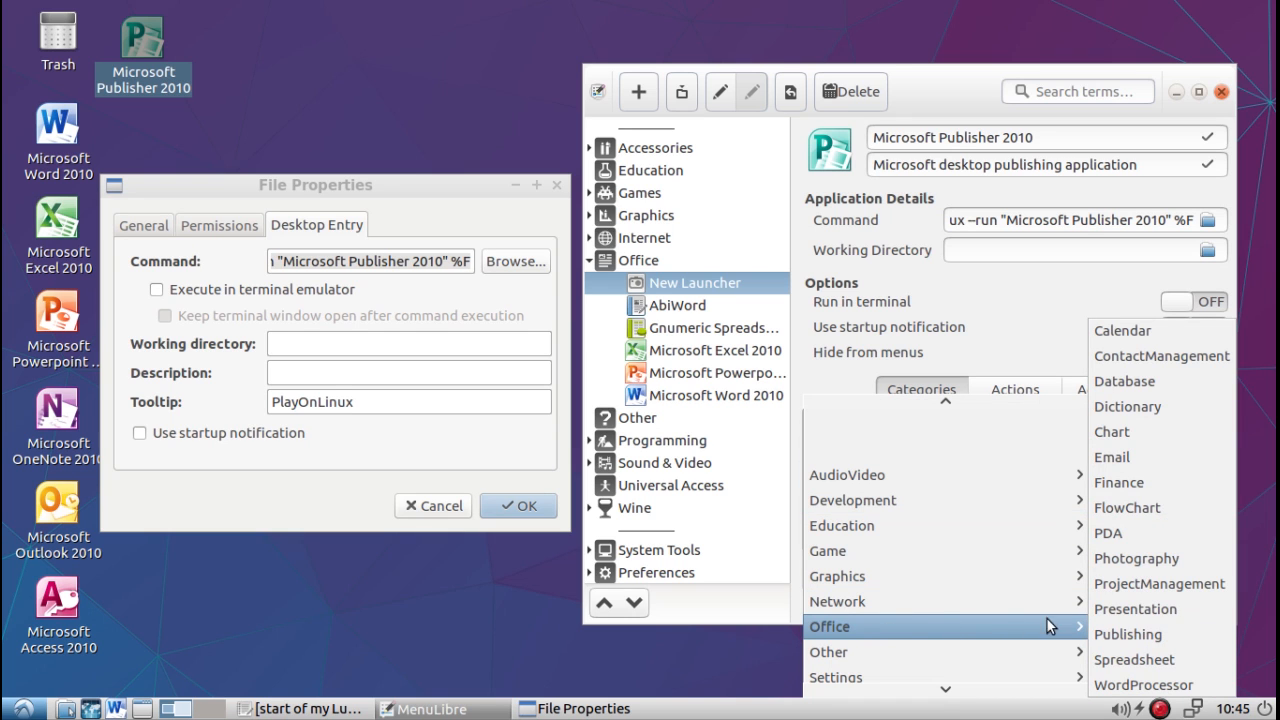
left_click(1124, 630)
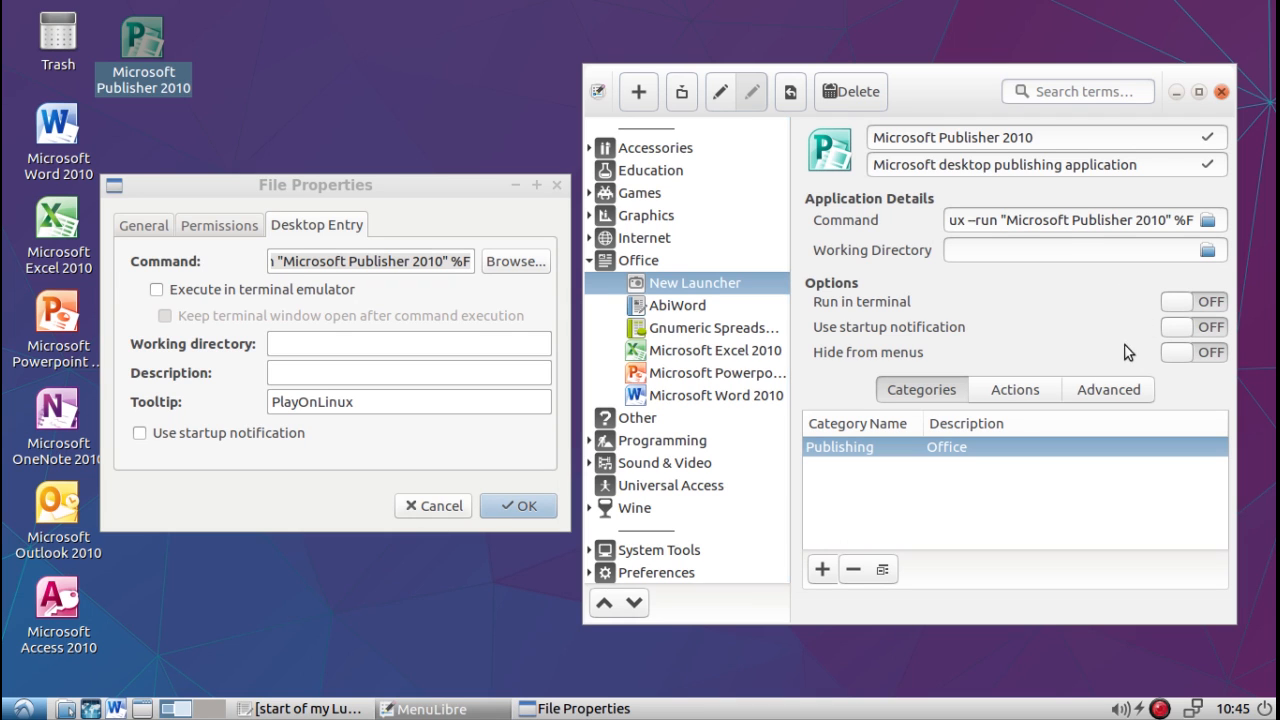
left_click(684, 93)
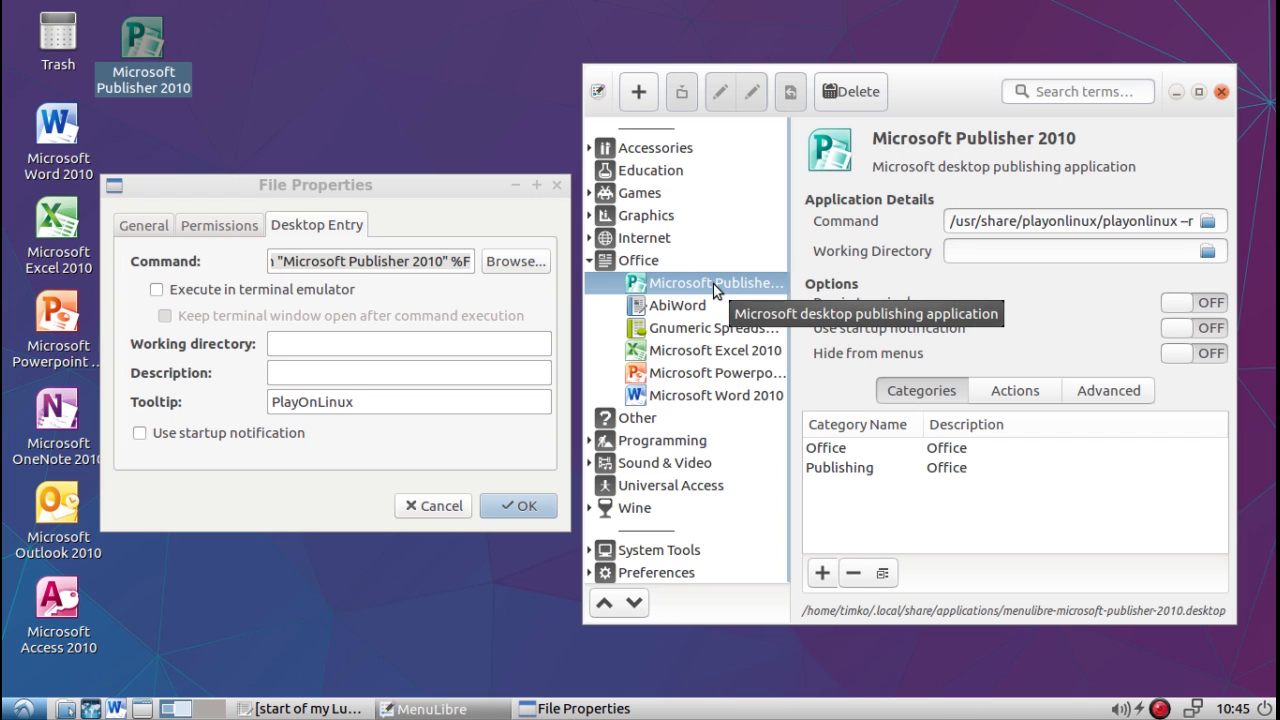
Step: Check the Office category in MenuLibre and in the desktop's application menu for the Microsoft Publisher 2010 launcher
left_click(702, 260)
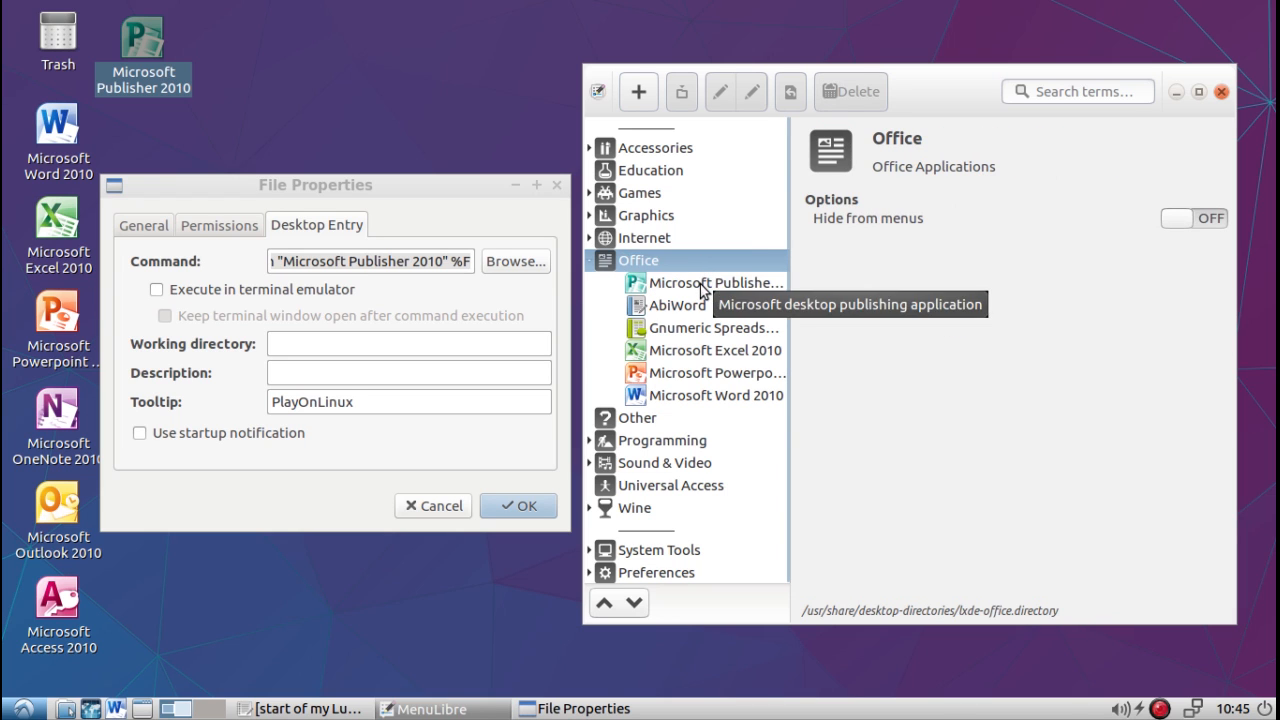
left_click(700, 284)
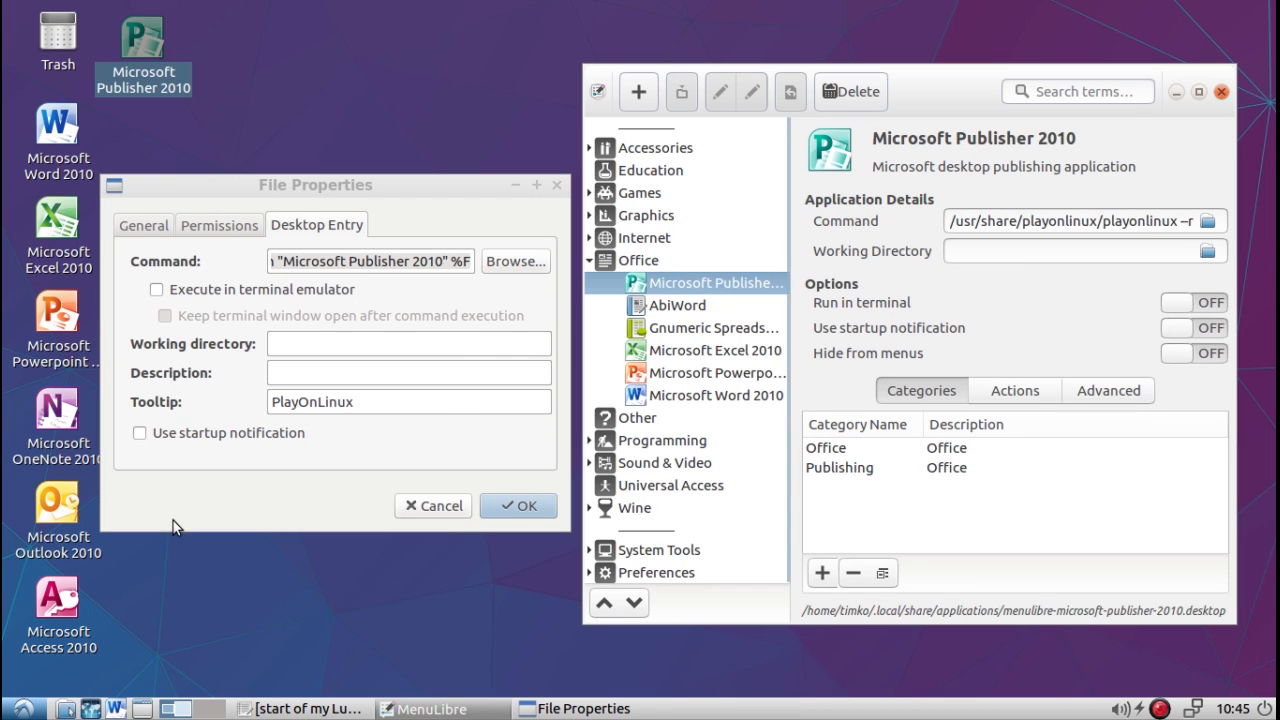
left_click(24, 708)
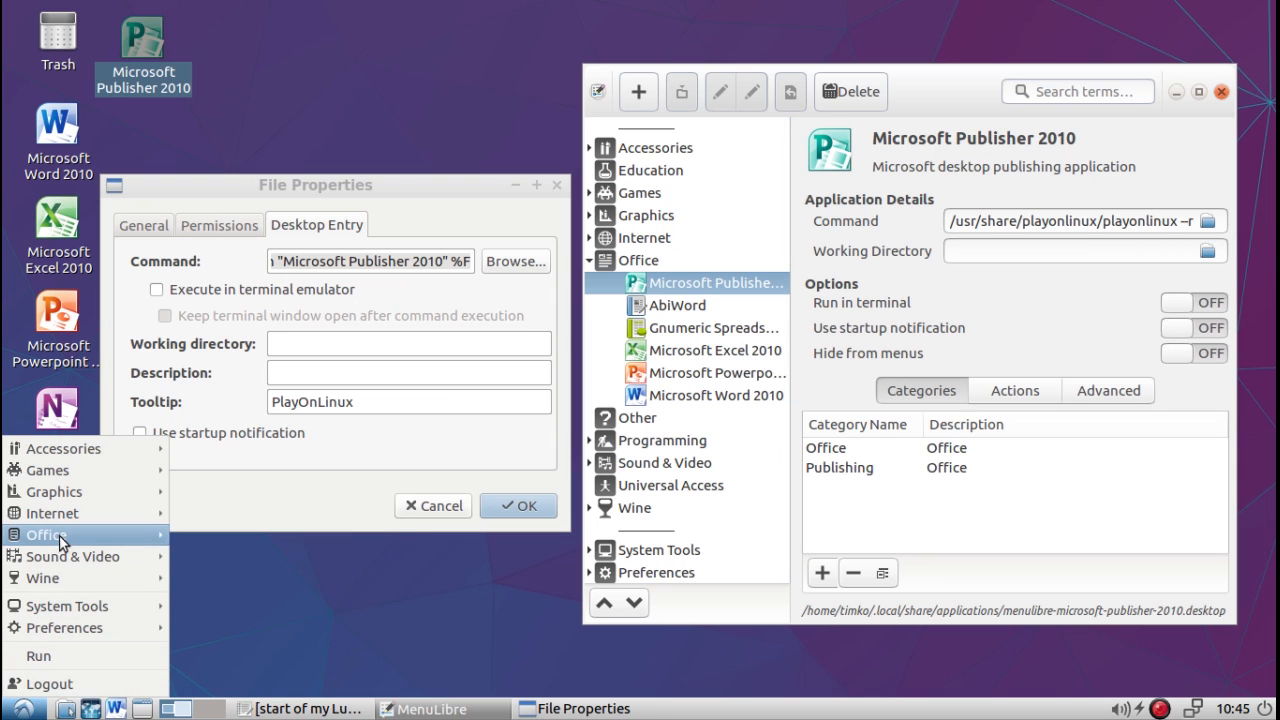
mouse_move(60, 540)
mouse_move(57, 567)
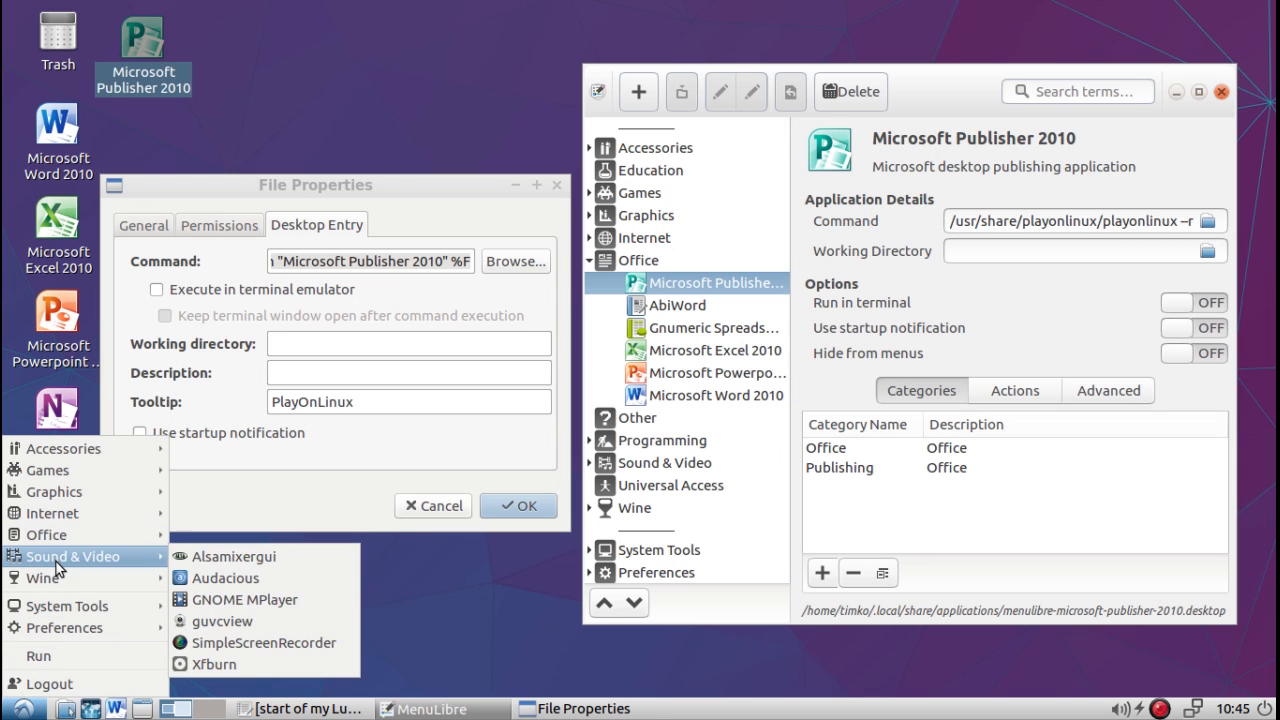
mouse_move(56, 508)
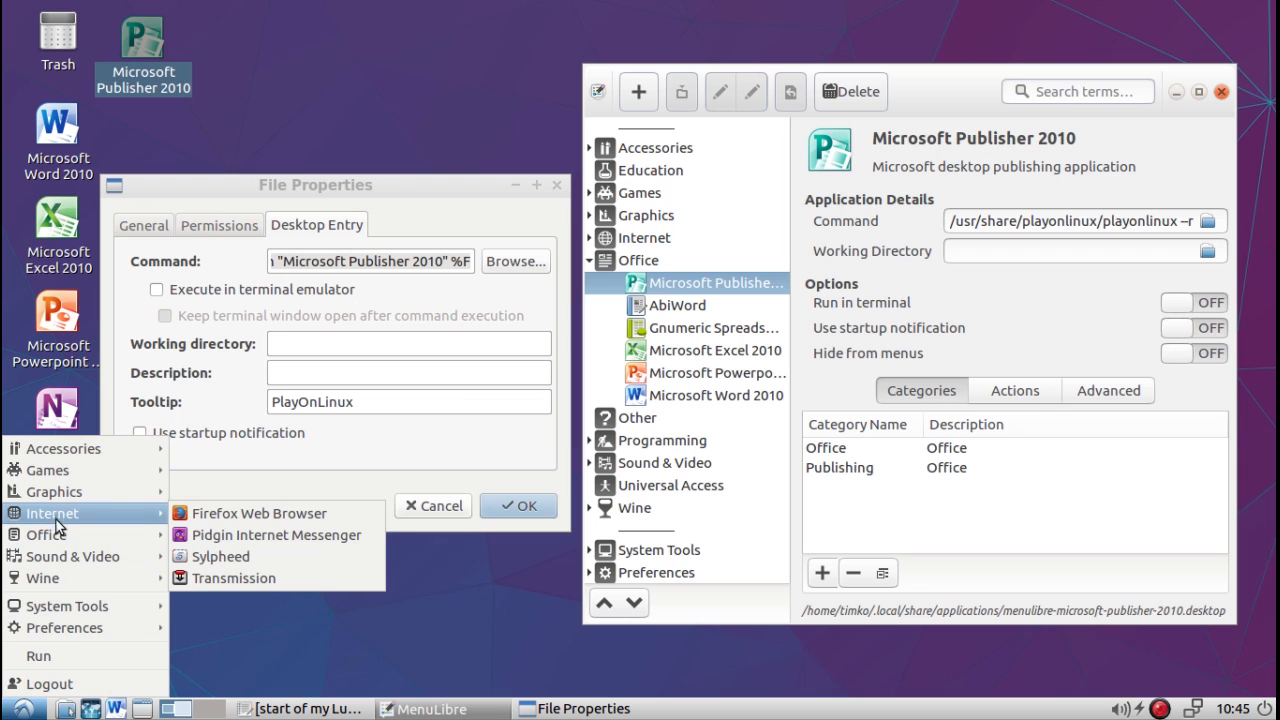
left_click(957, 568)
Step: Turn off Hide from menus for the Microsoft Word 2010 and Microsoft Powerpoint 2010 launchers, saving each launcher's changes
left_click(749, 394)
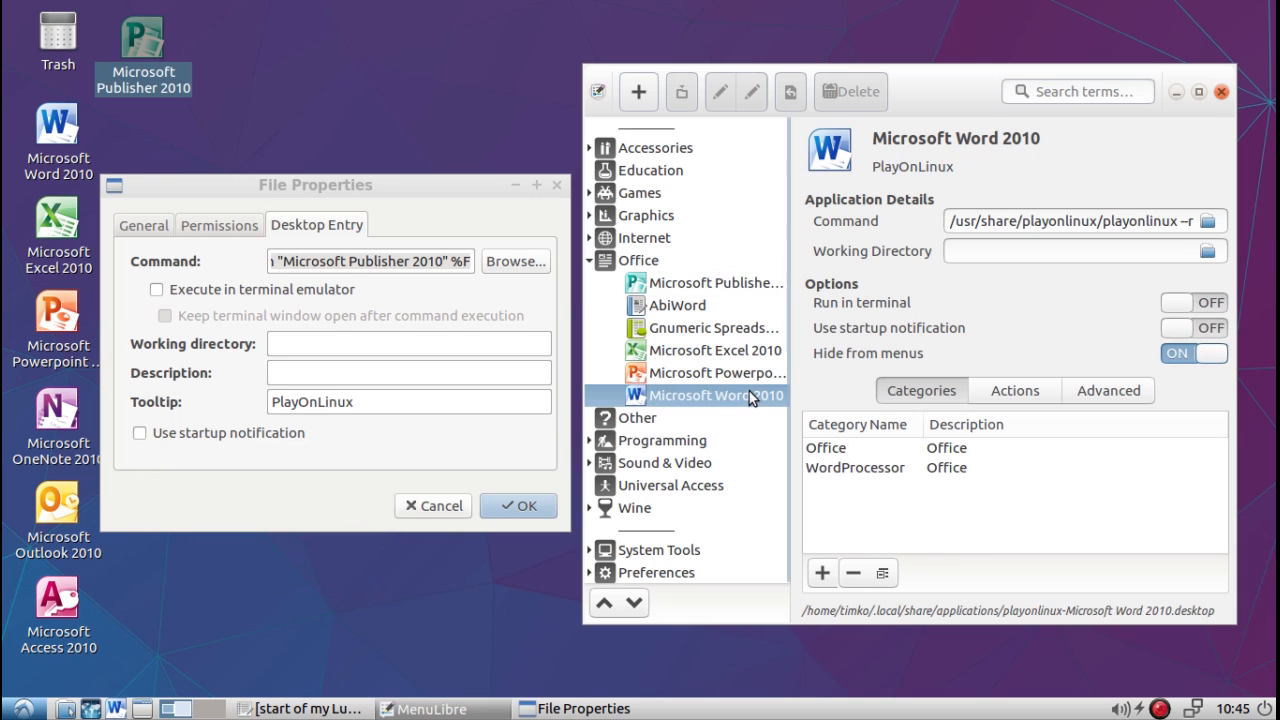
left_click(1178, 352)
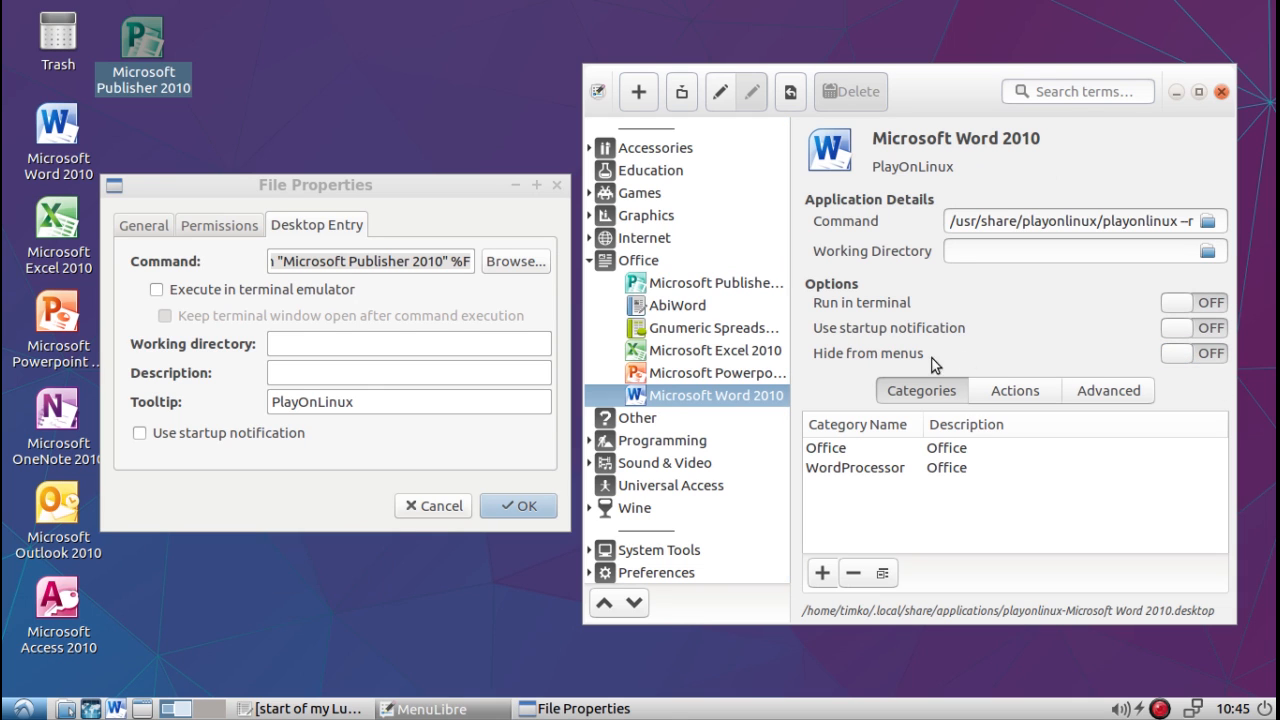
left_click(742, 378)
left_click(1058, 410)
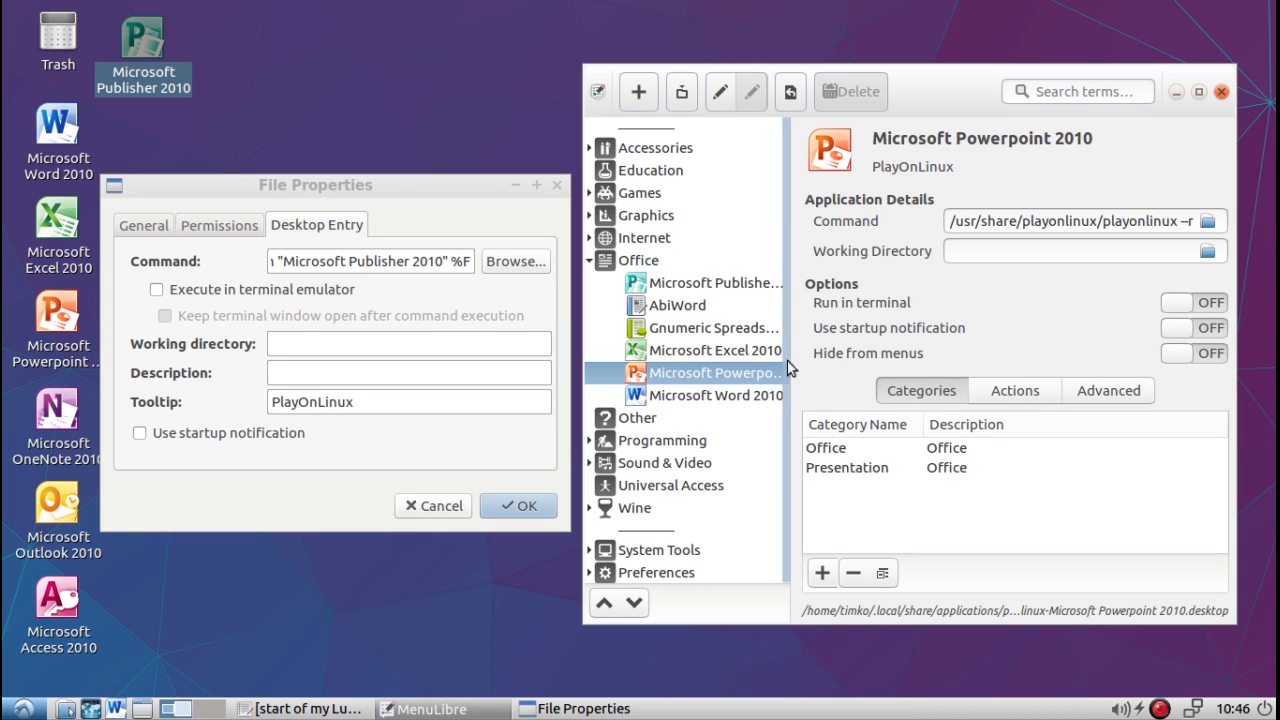
left_click(736, 356)
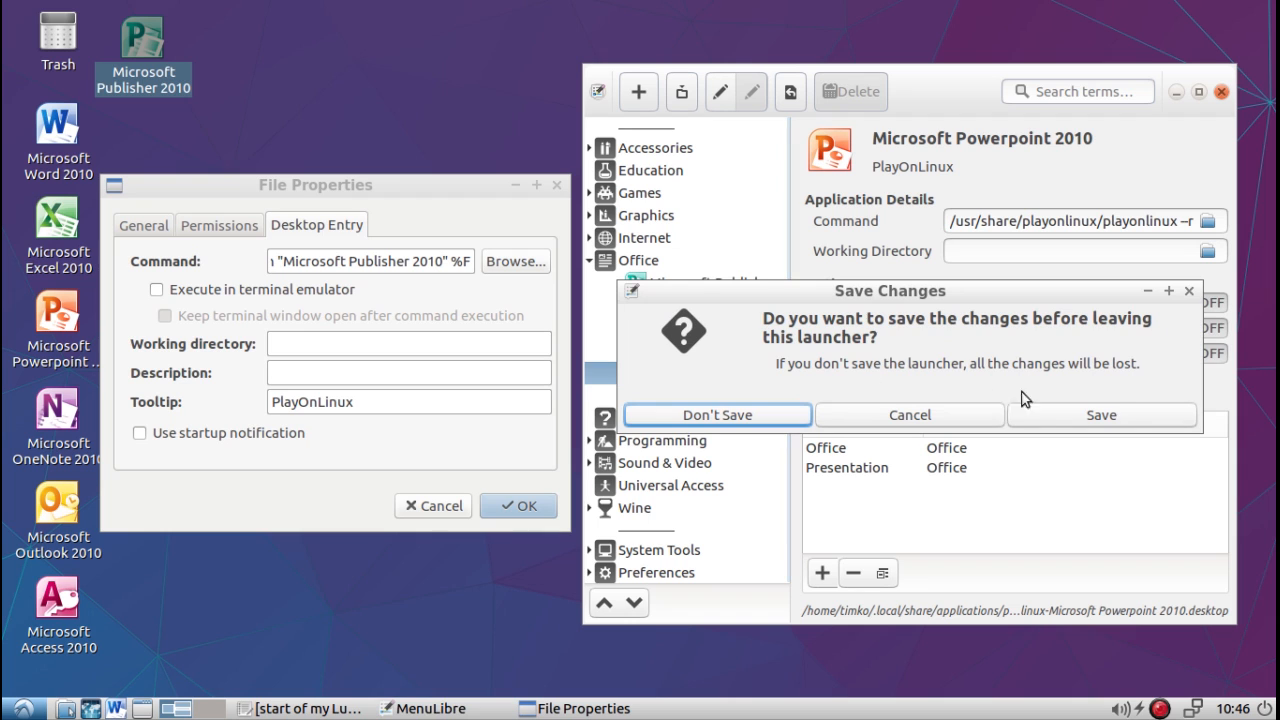
left_click(1055, 415)
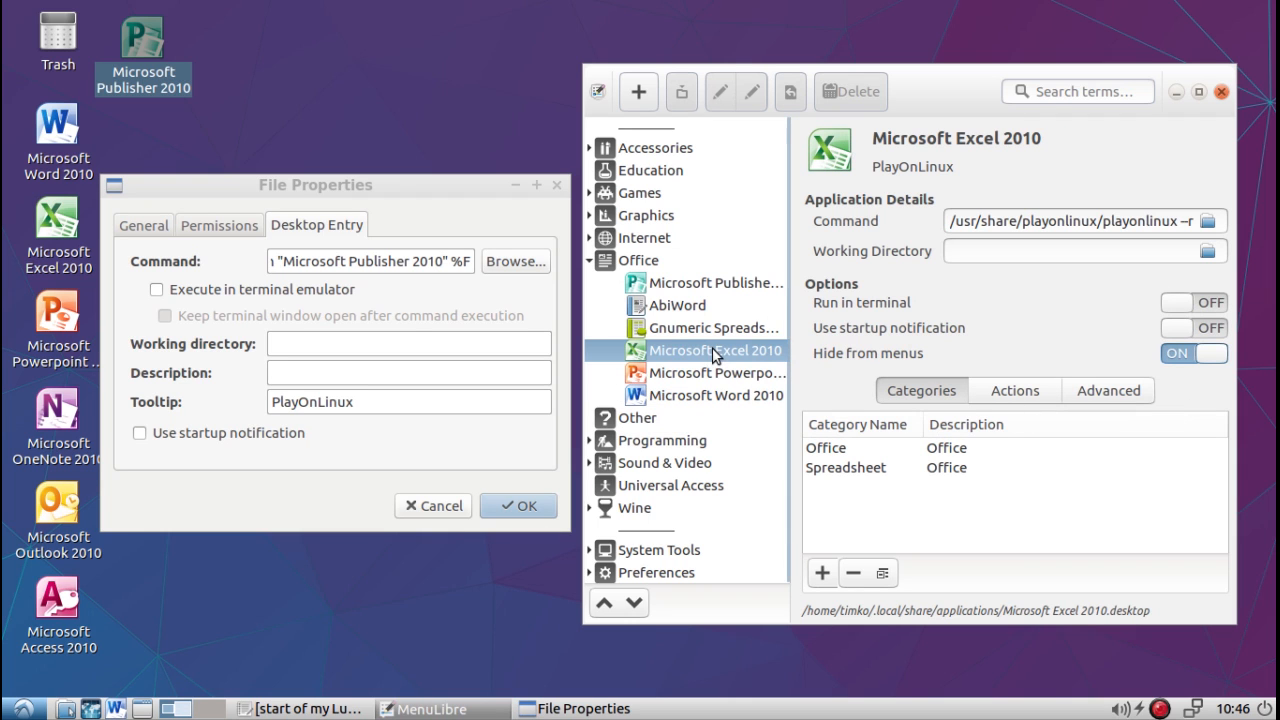
Step: Turn off Hide from menus for the Microsoft Excel 2010 launcher and save its changes
left_click(1180, 354)
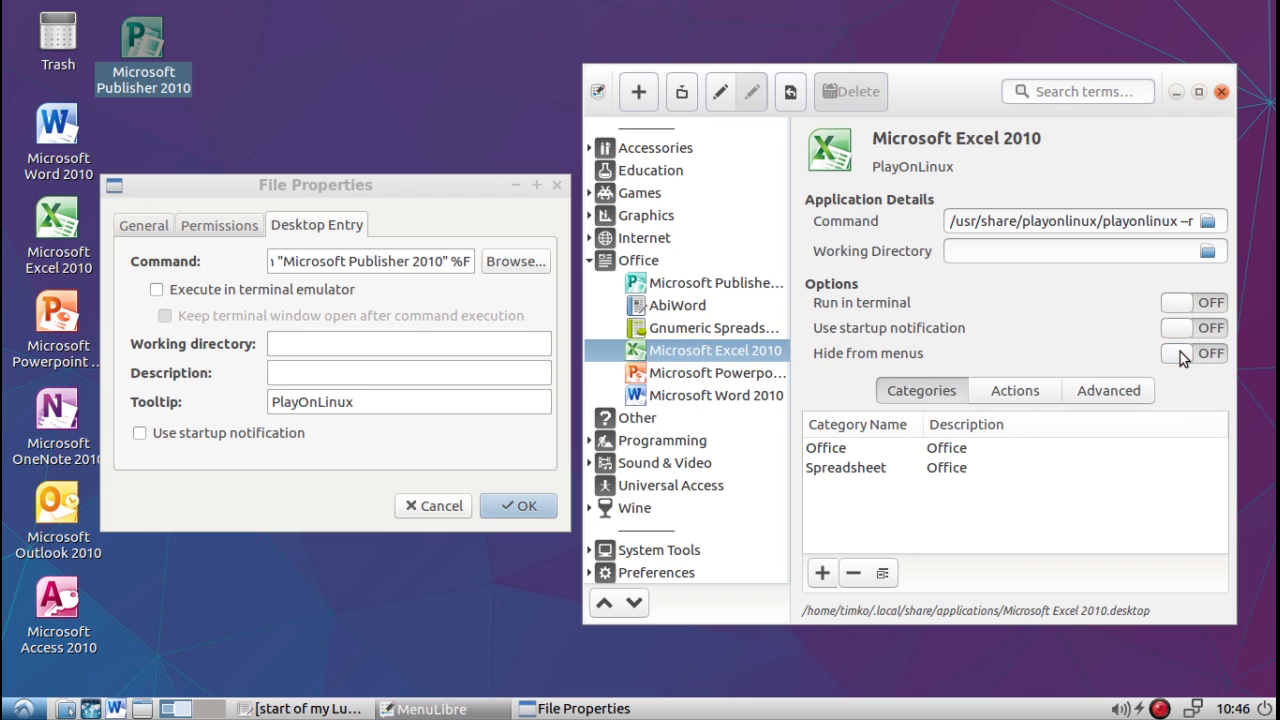
left_click(745, 393)
left_click(1043, 409)
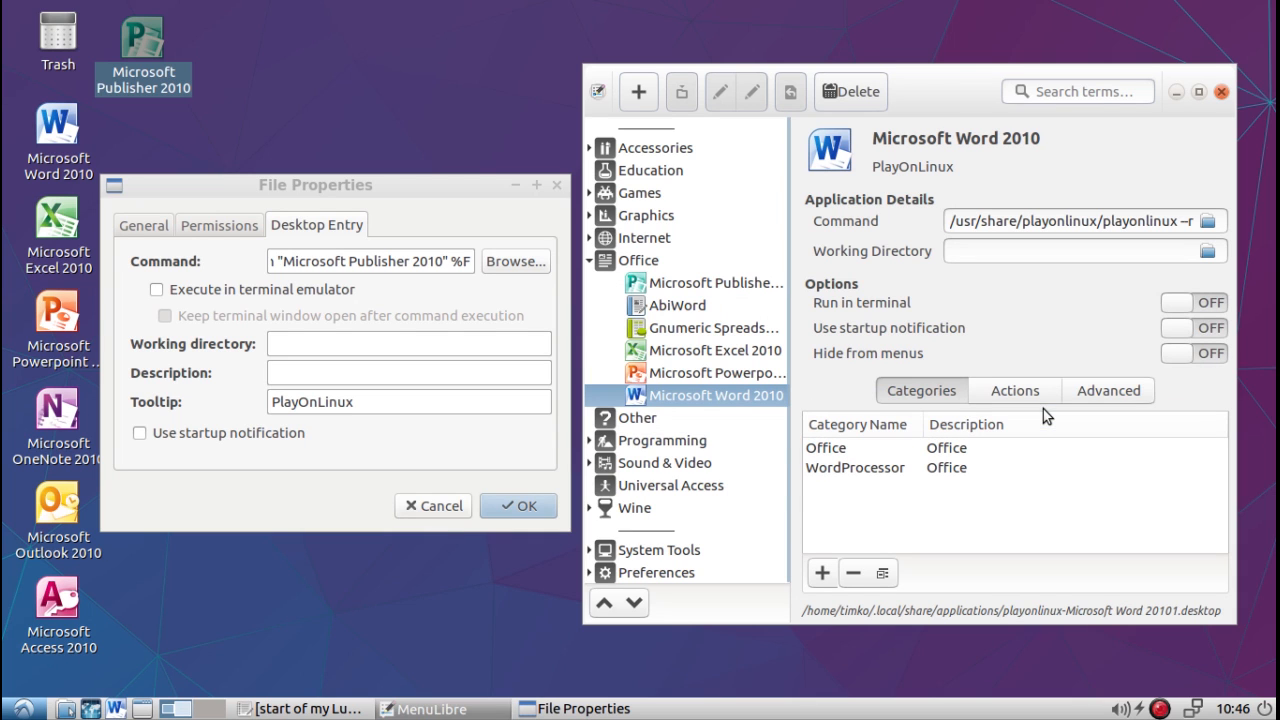
Step: Clear all categories from the Microsoft Excel 2010 launcher
left_click(716, 282)
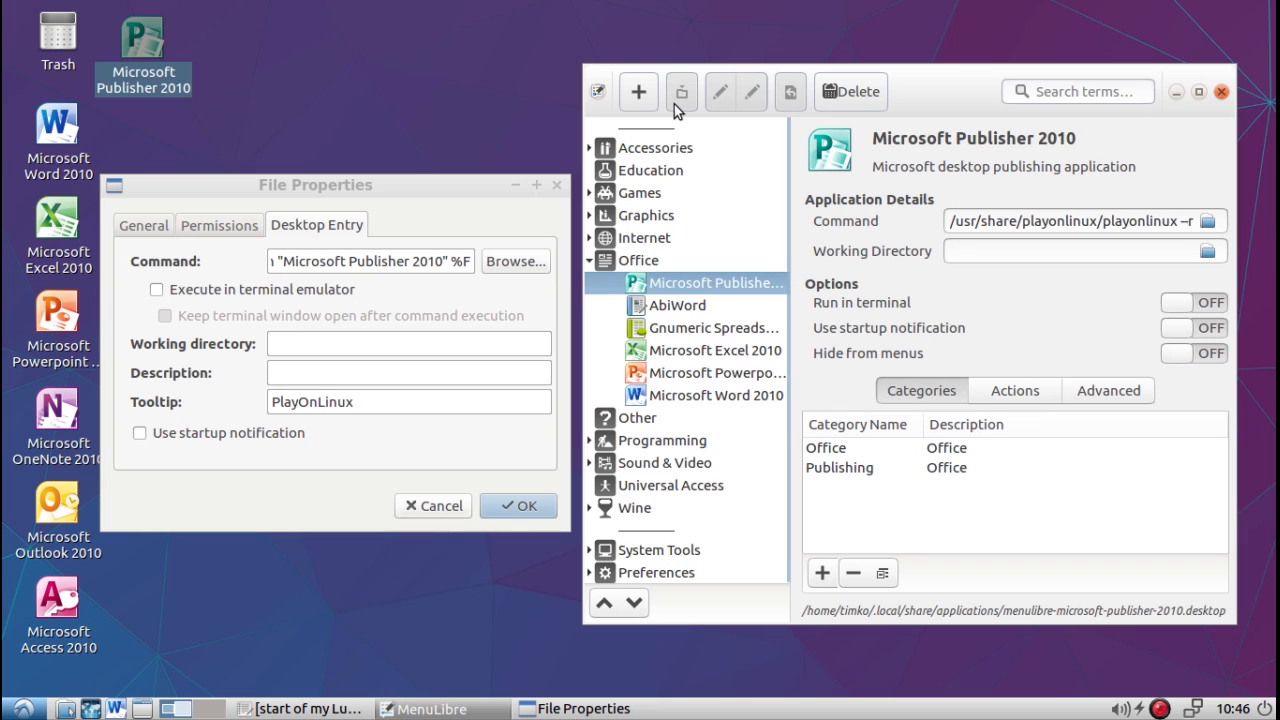
left_click(676, 356)
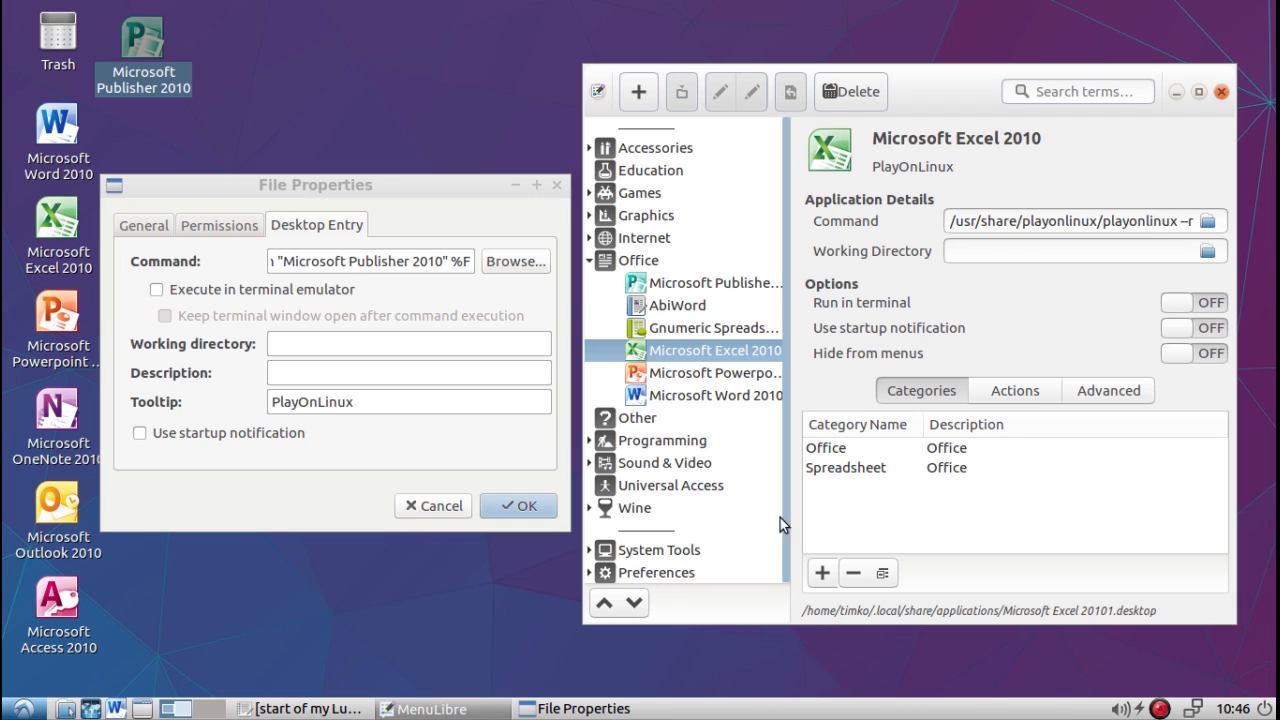
left_click(848, 466)
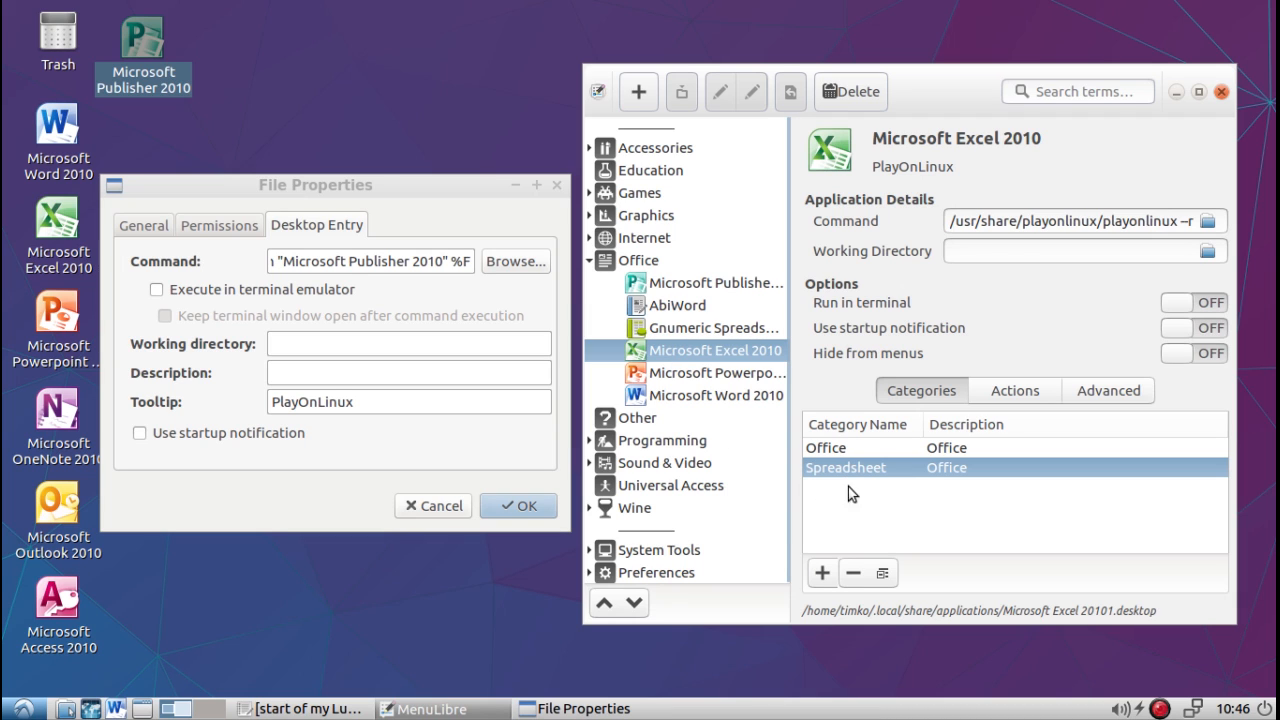
left_click(822, 573)
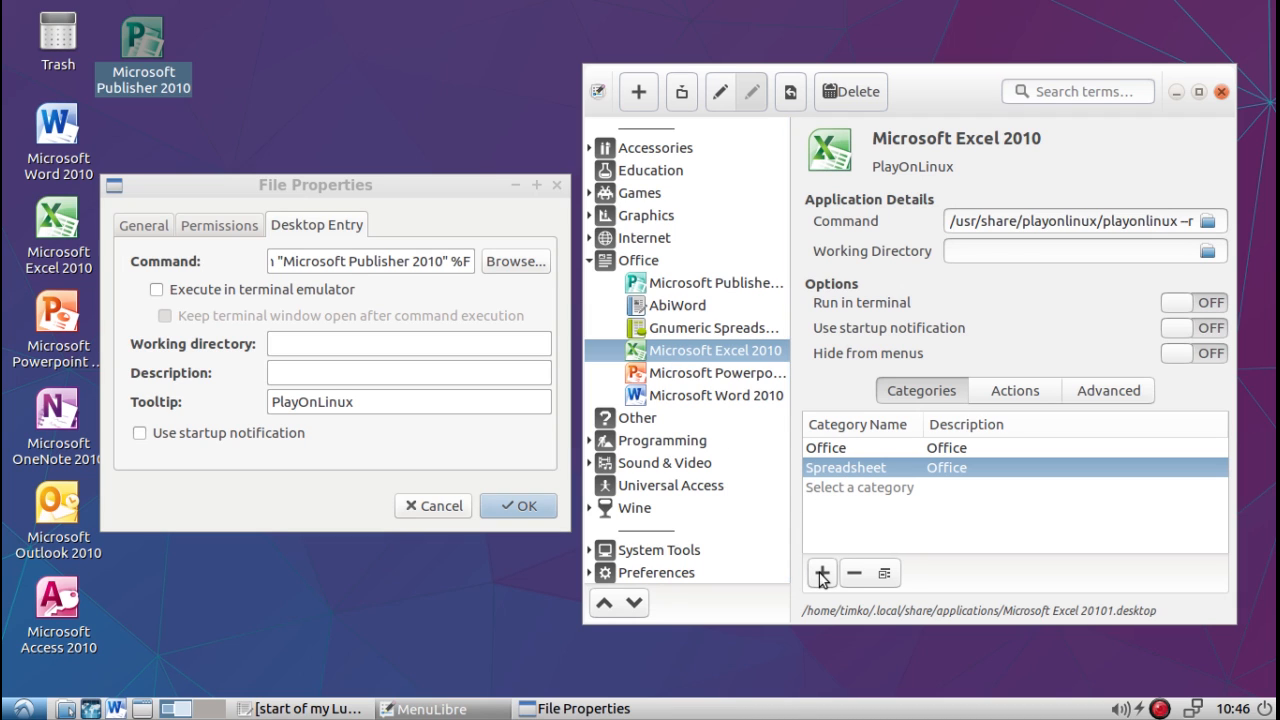
left_click(882, 574)
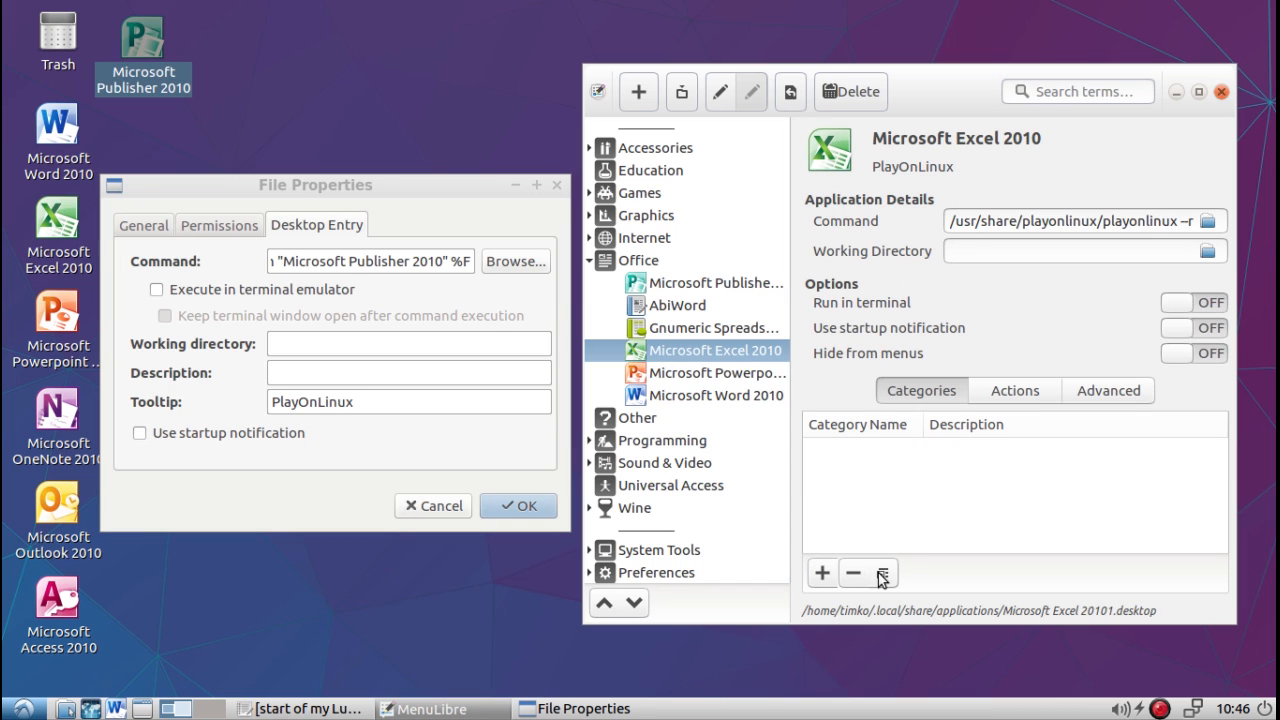
Step: Add the Spreadsheet category from the Office group to the Microsoft Excel 2010 launcher, save it and check the desktop's application menu
left_click(826, 572)
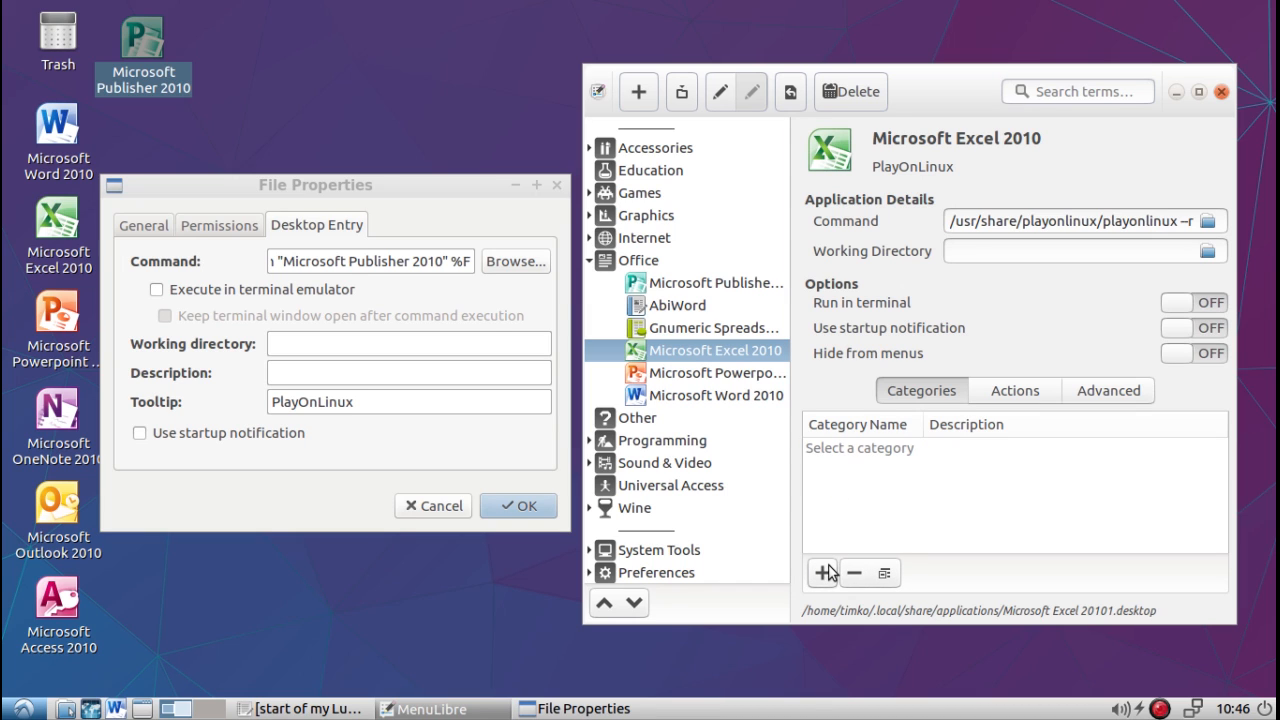
left_click(830, 447)
left_click(830, 447)
mouse_move(868, 520)
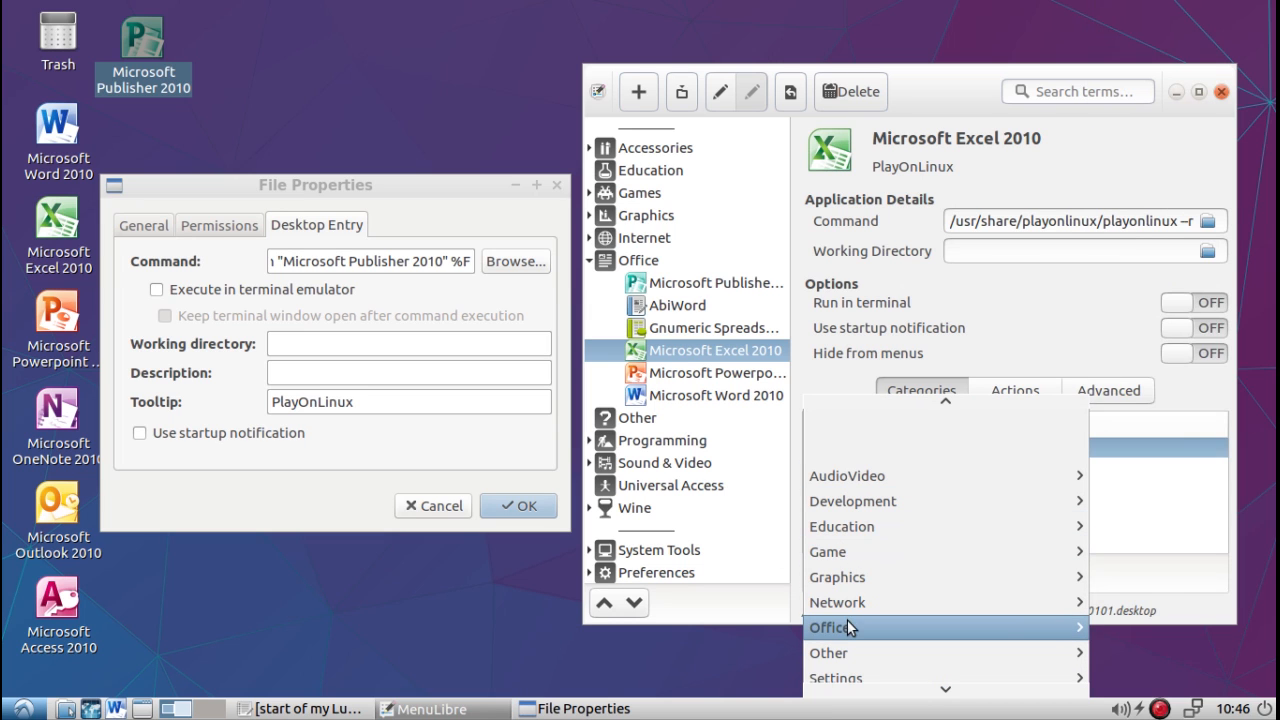
mouse_move(1047, 617)
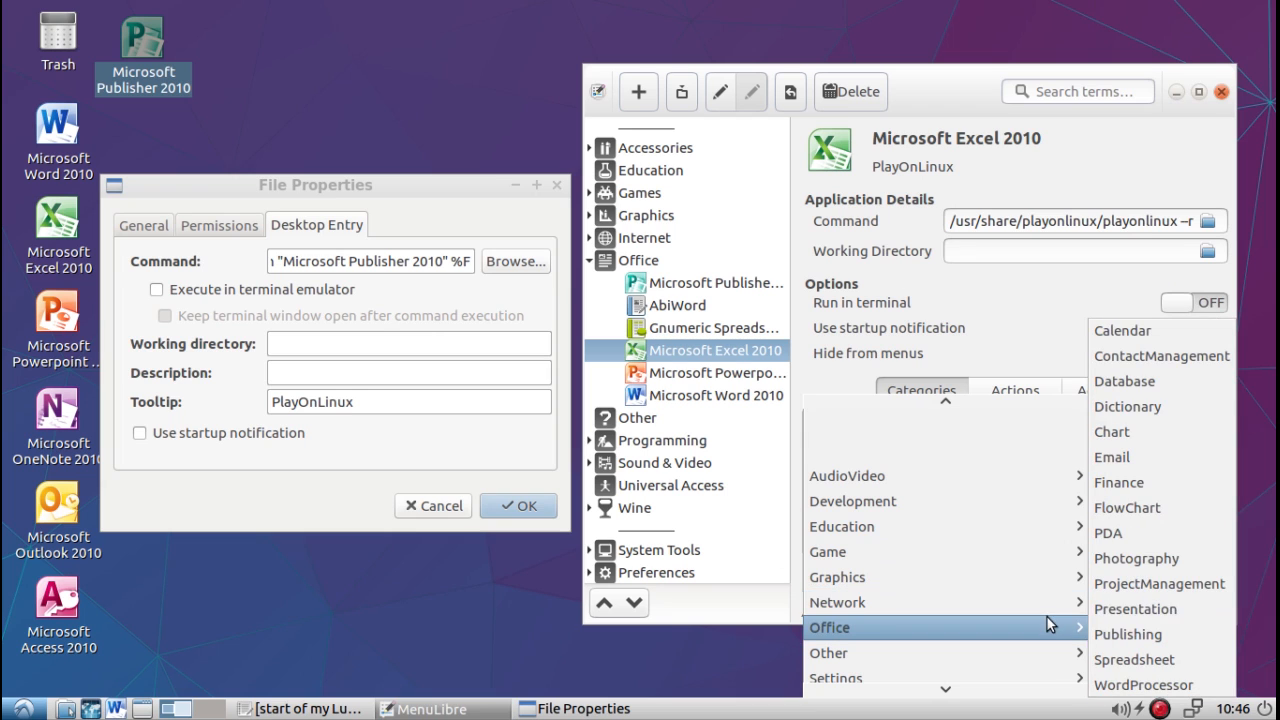
left_click(1119, 650)
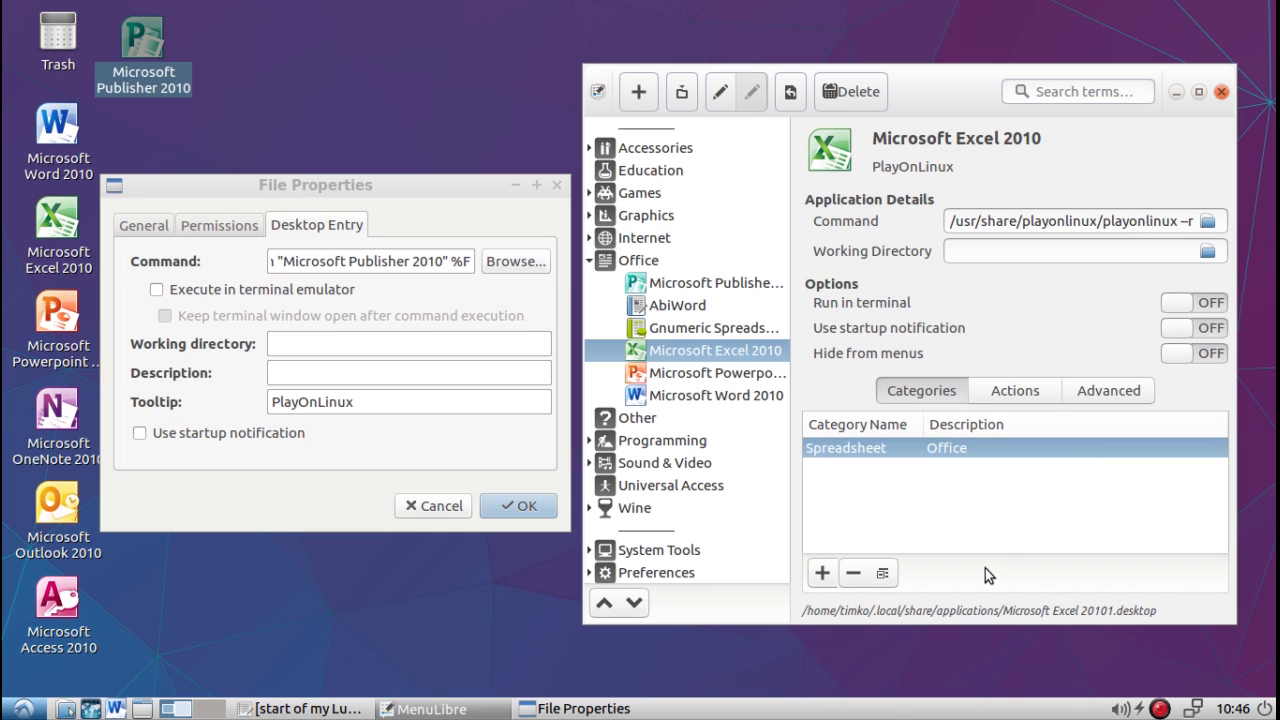
left_click(682, 93)
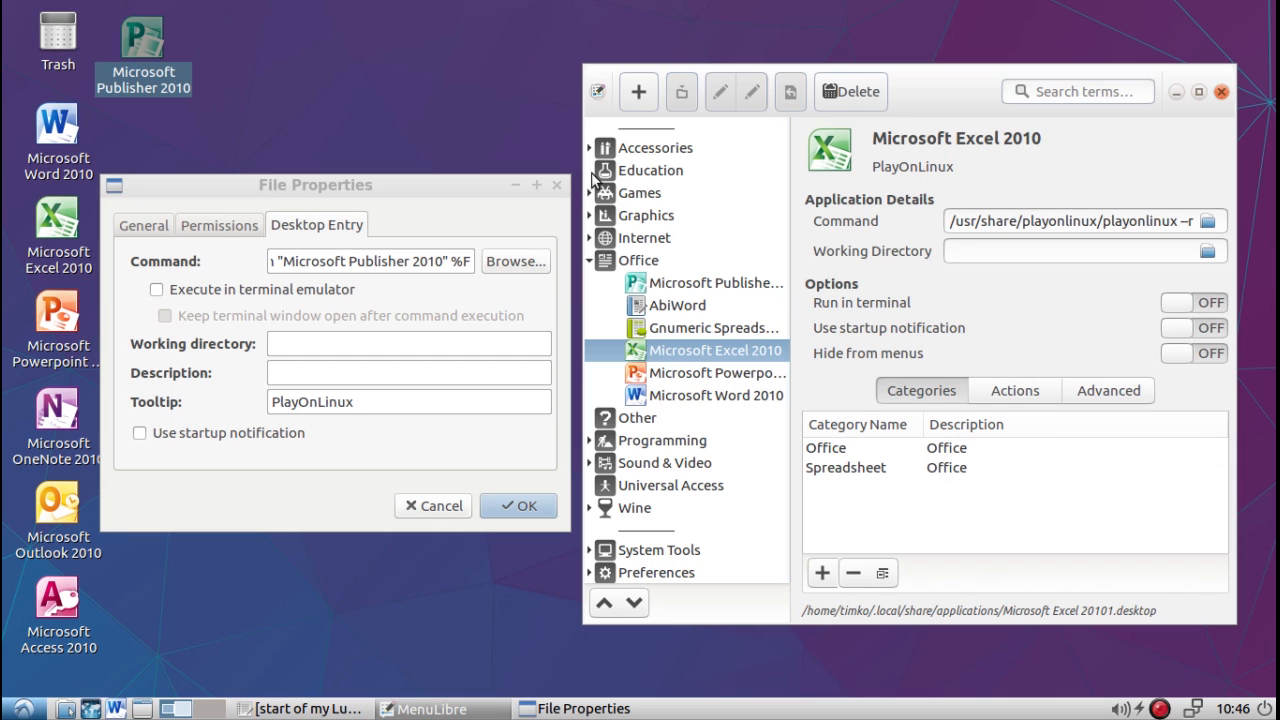
left_click(22, 708)
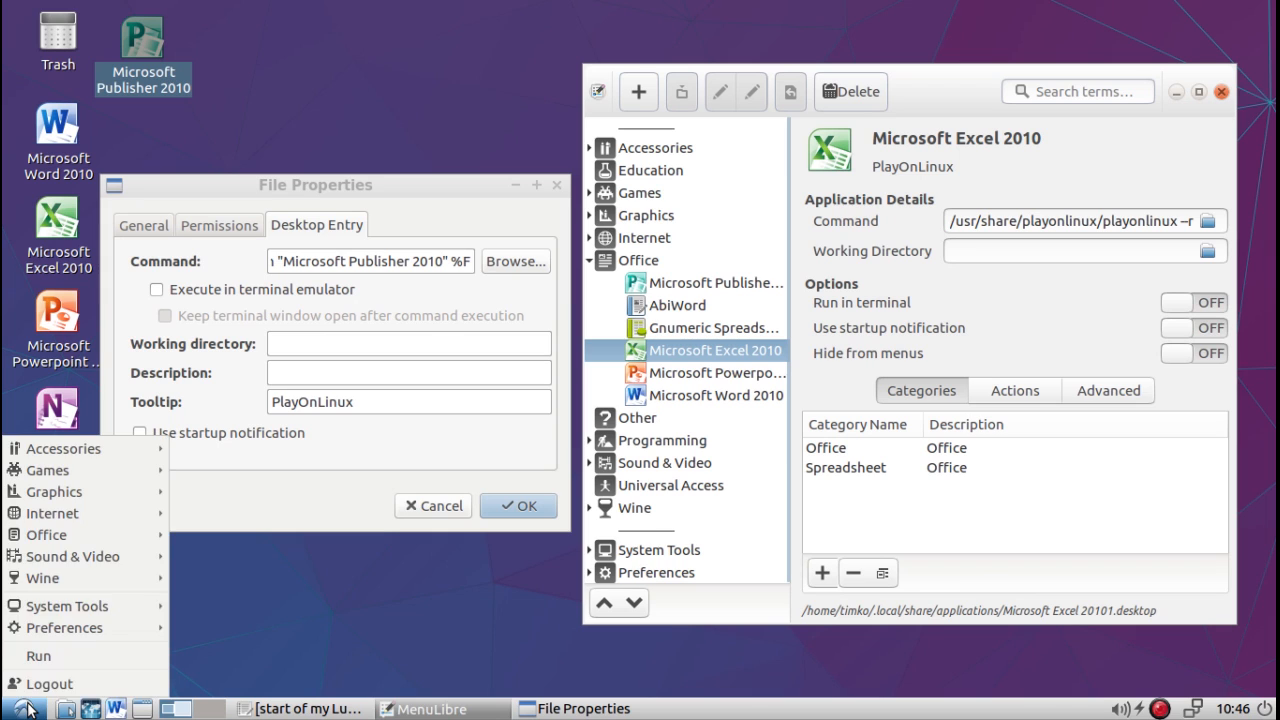
mouse_move(55, 540)
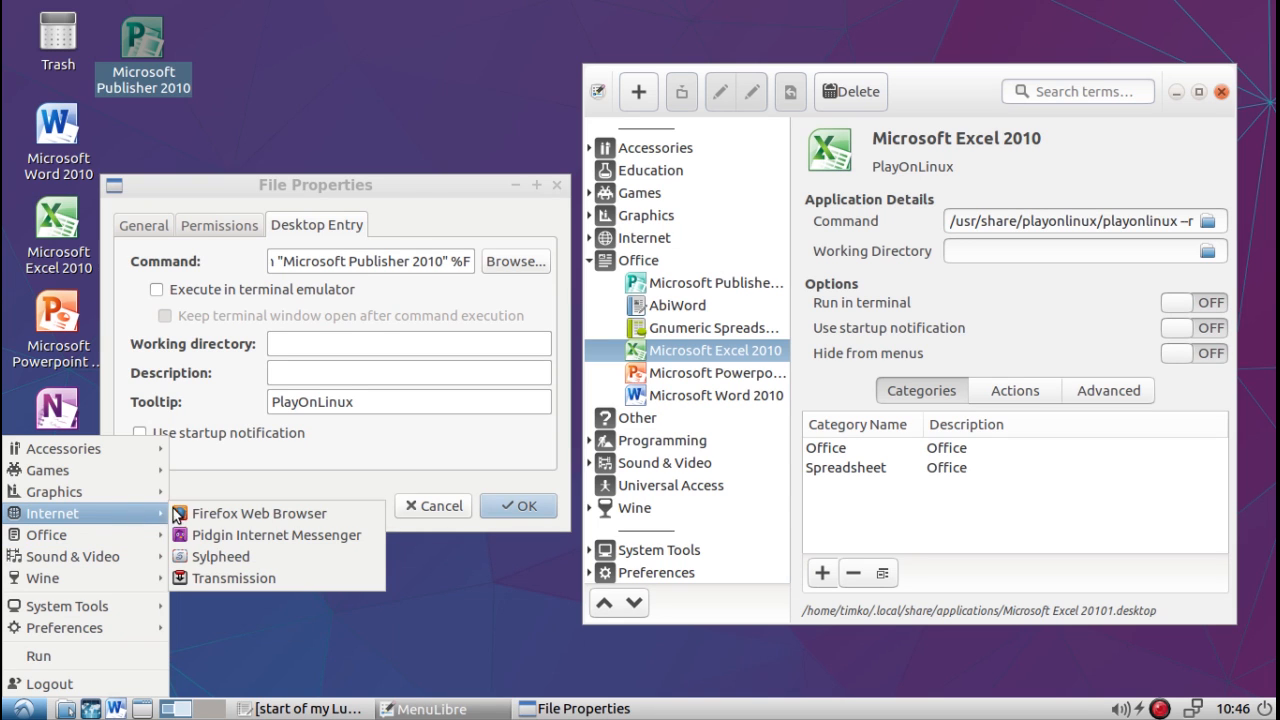
Step: Turn off Hide from menus for the Microsoft Outlook 2010 launcher in the Internet category, save it and check the application menu
left_click(595, 262)
left_click(595, 262)
left_click(592, 238)
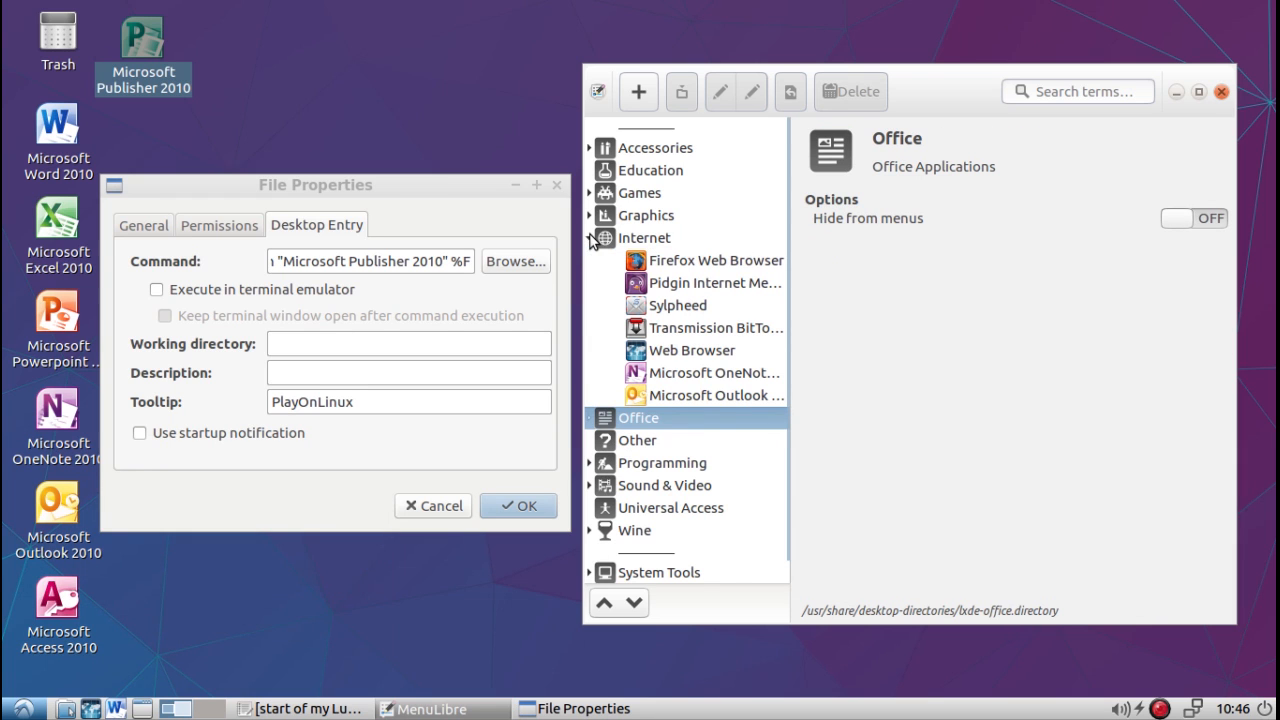
left_click(716, 396)
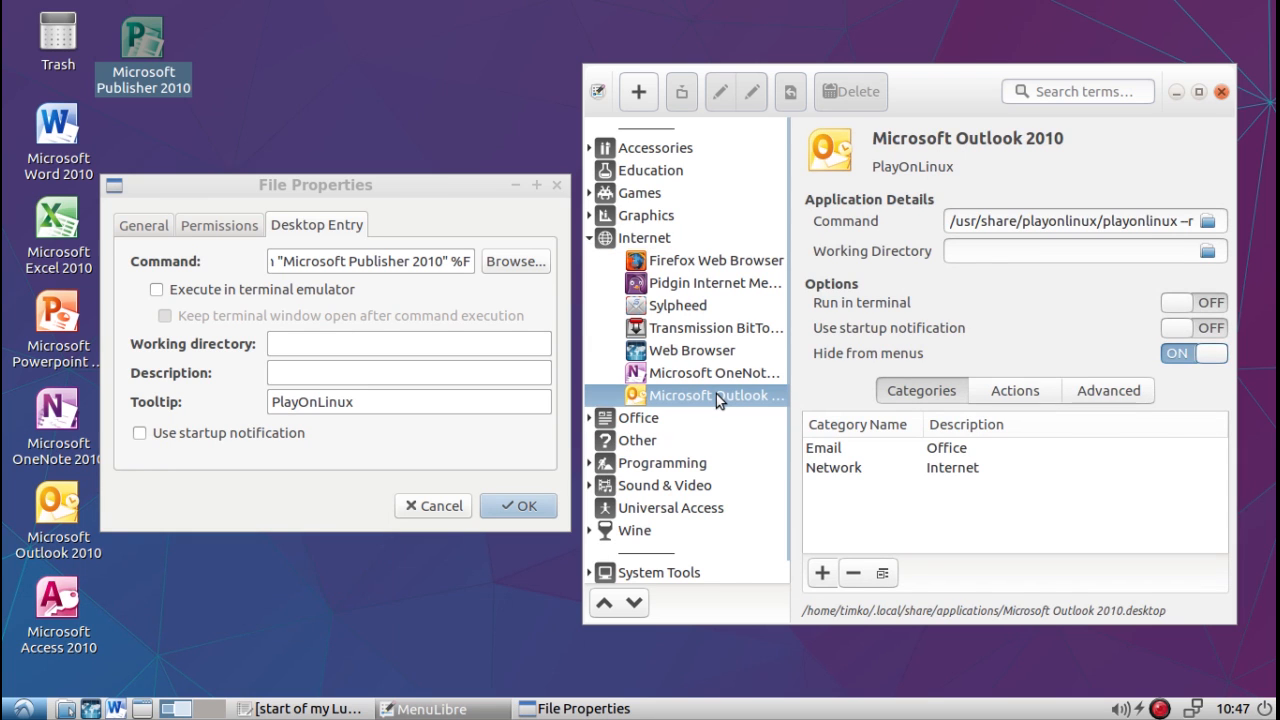
left_click(1178, 353)
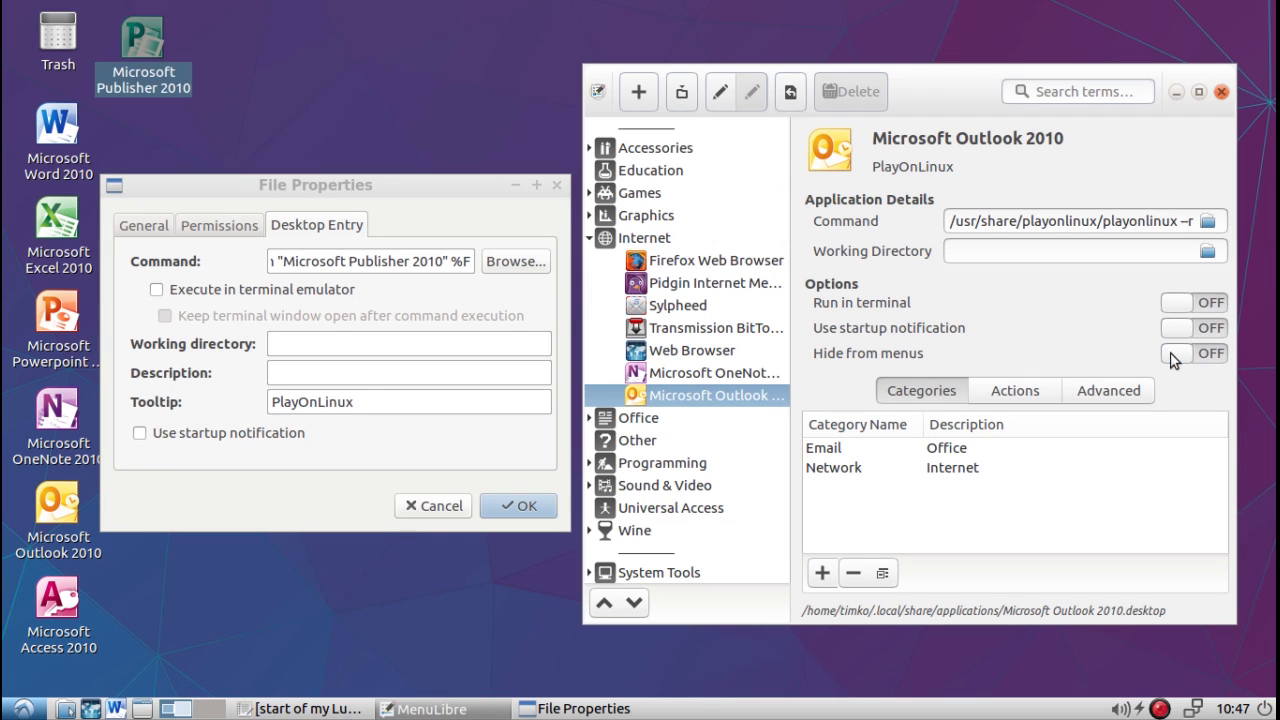
left_click(681, 91)
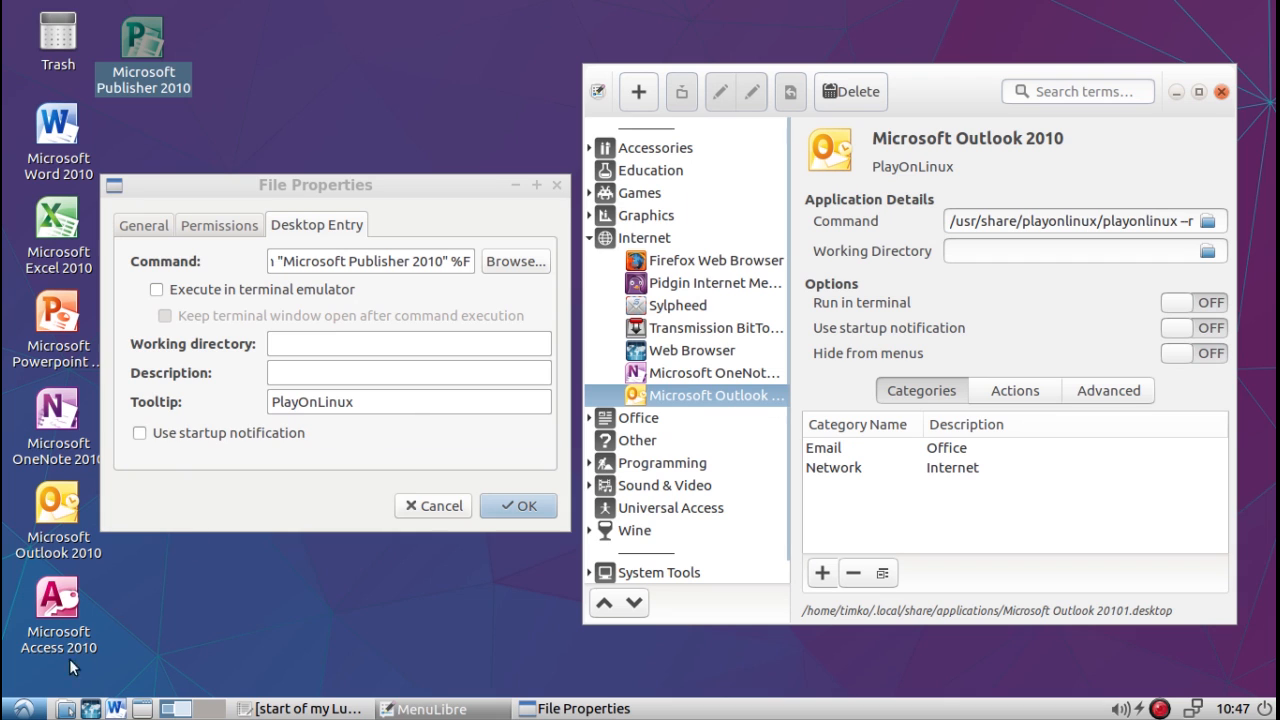
left_click(23, 708)
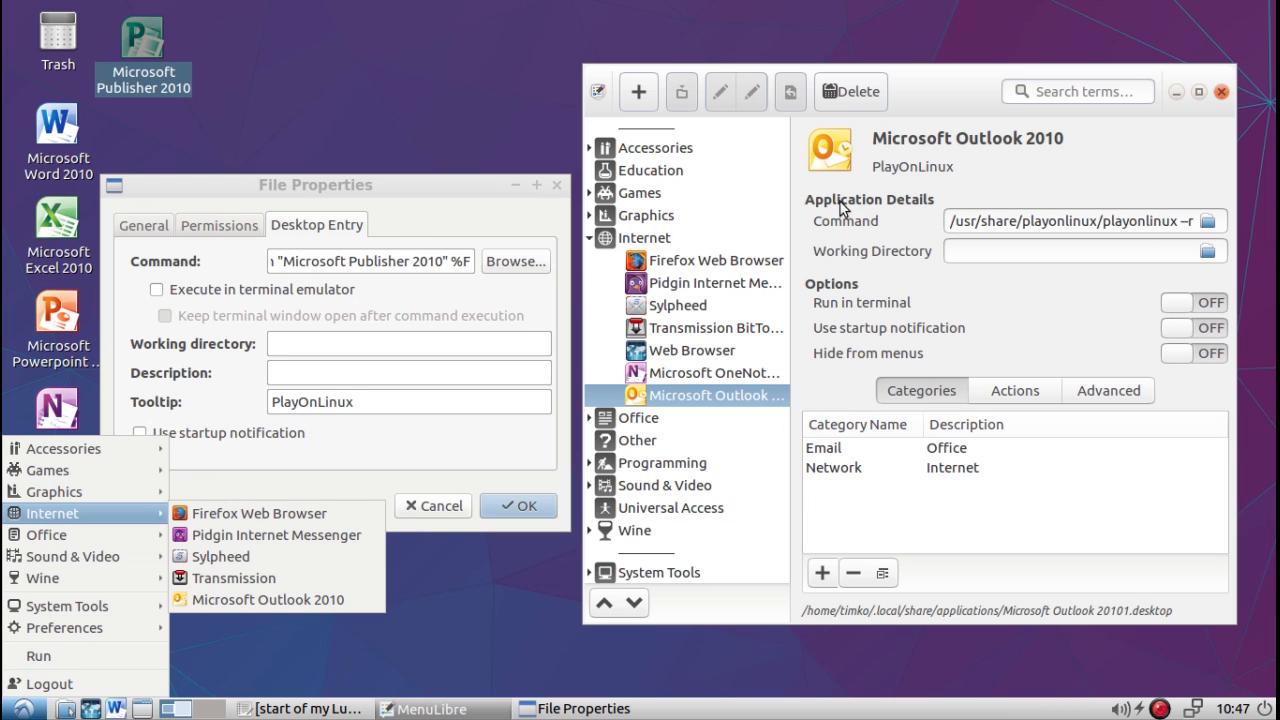
Step: Turn off Hide from menus for the Microsoft OneNote 2010 launcher, save it and check the Internet and Office application menus
left_click(697, 378)
left_click(697, 378)
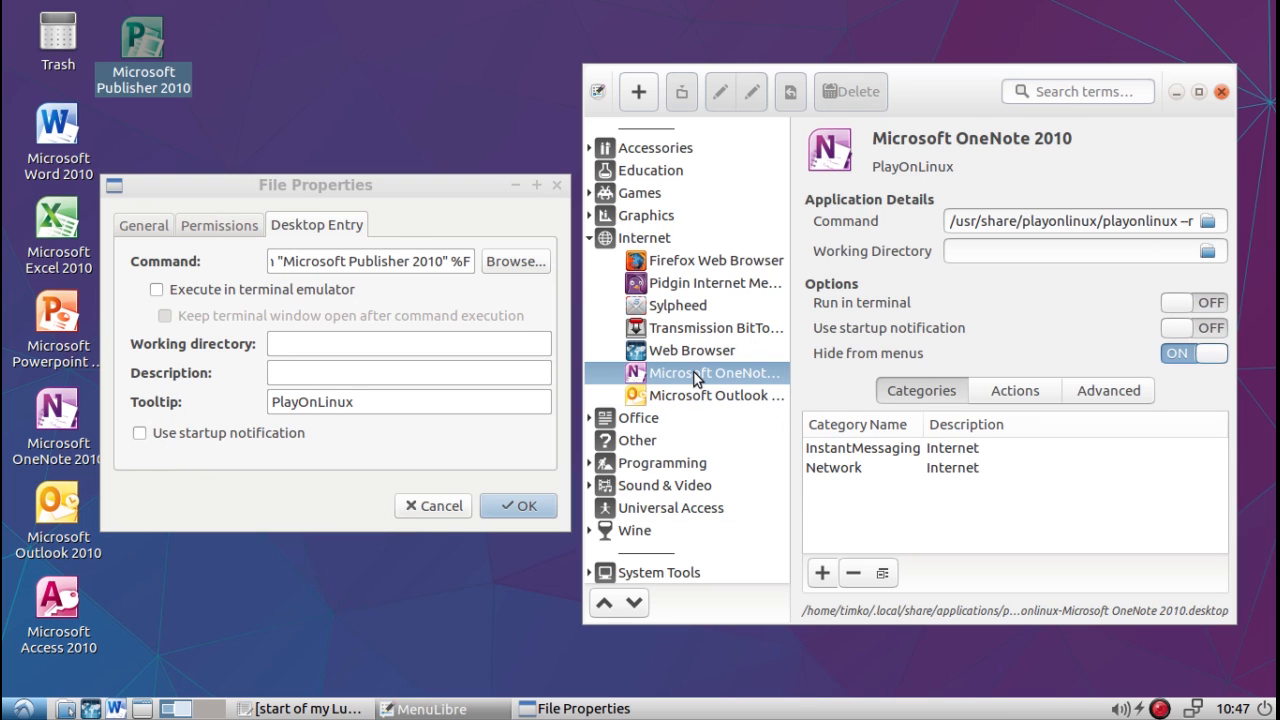
left_click(1177, 354)
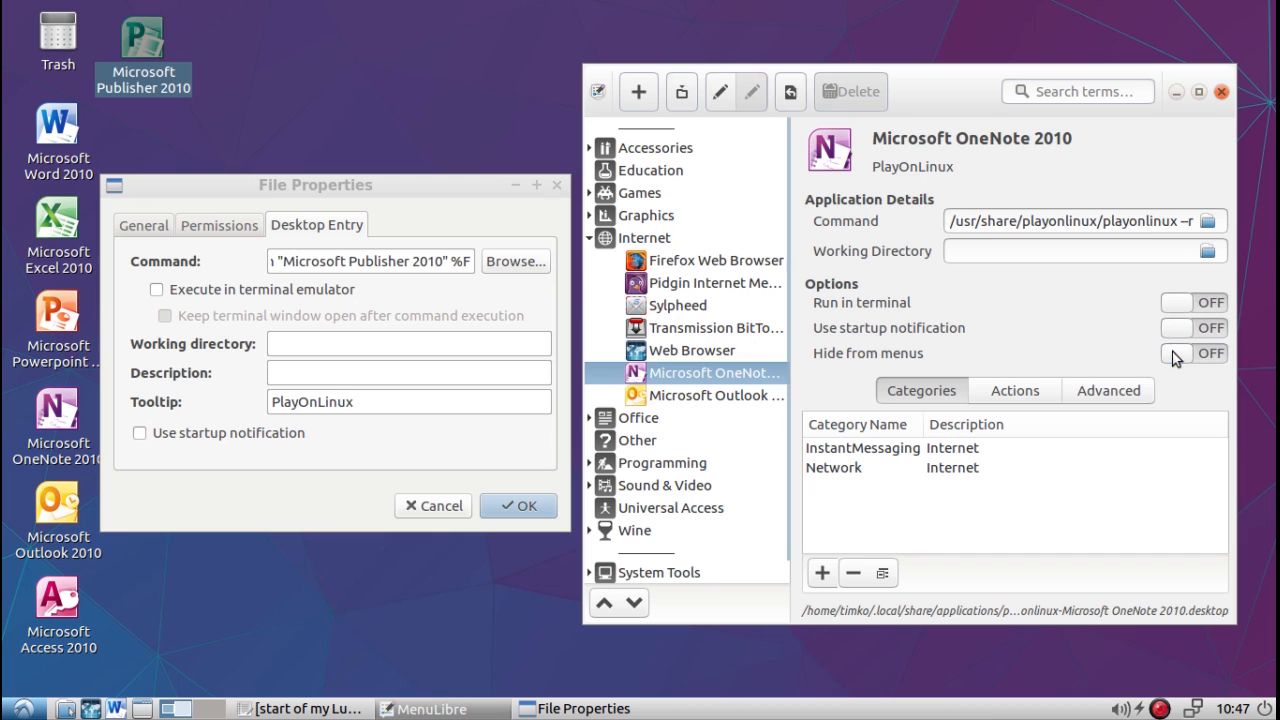
left_click(679, 92)
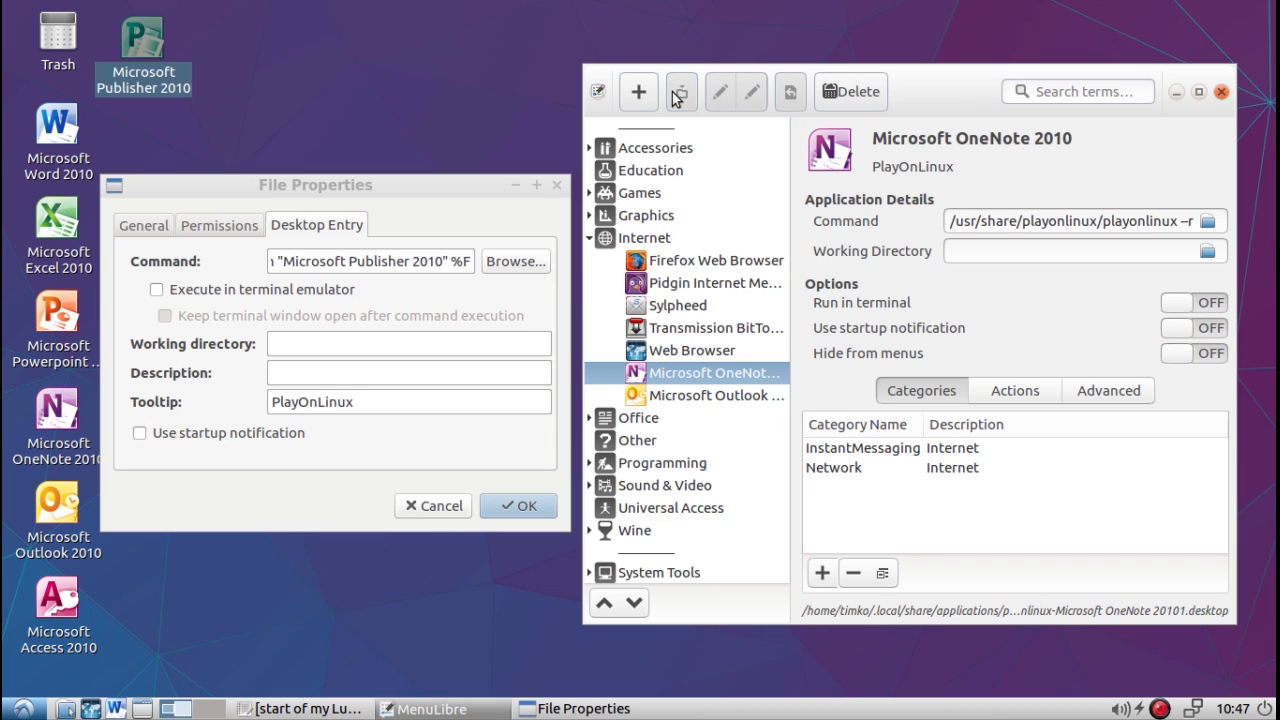
left_click(23, 707)
mouse_move(40, 513)
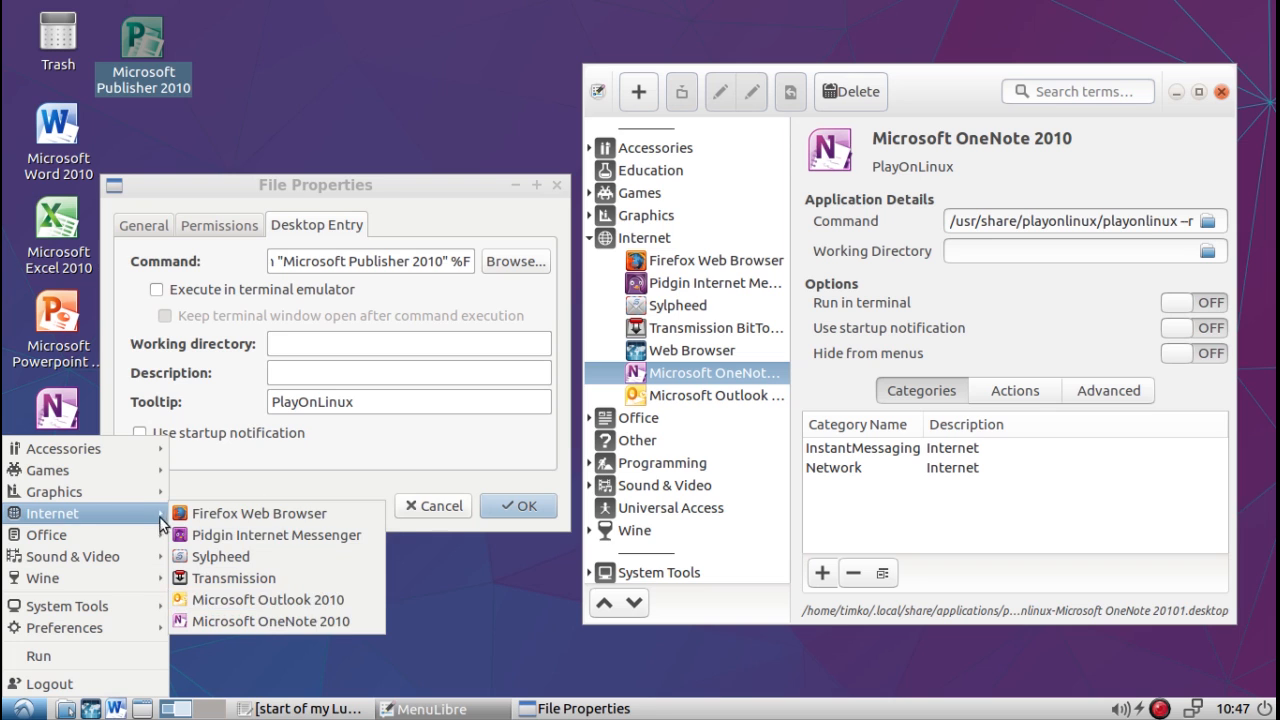
mouse_move(135, 528)
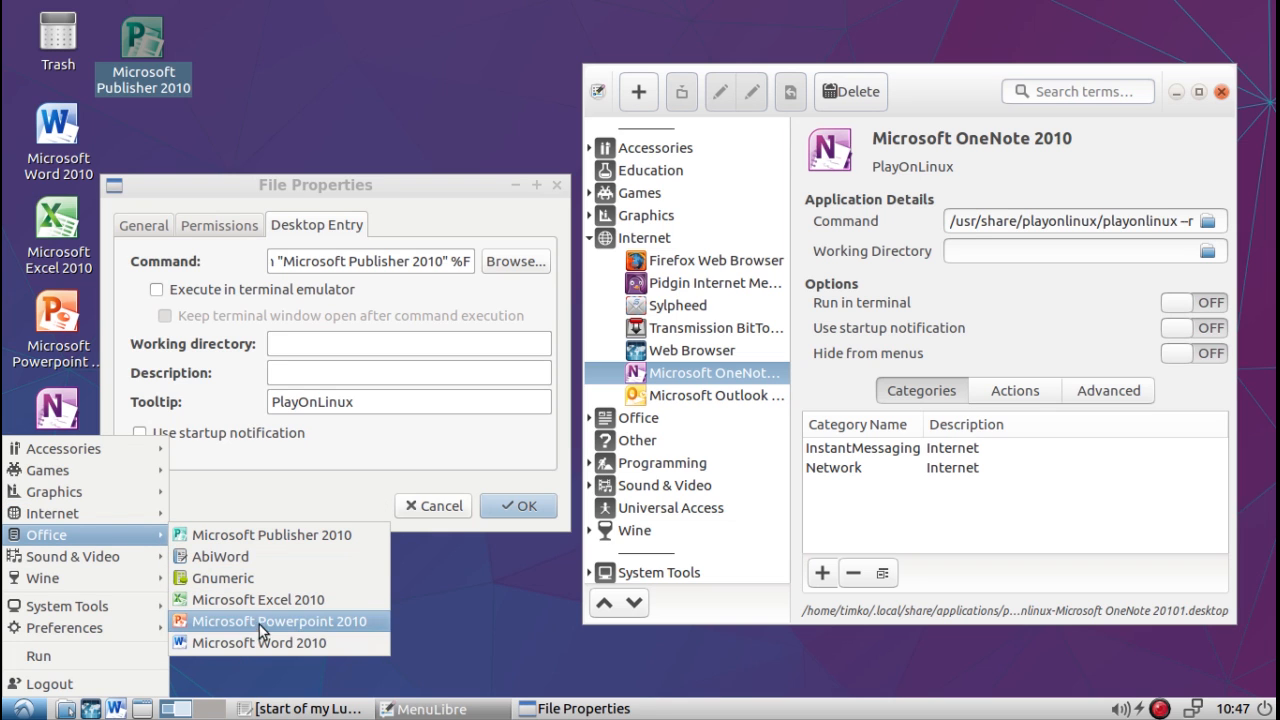
left_click(1013, 316)
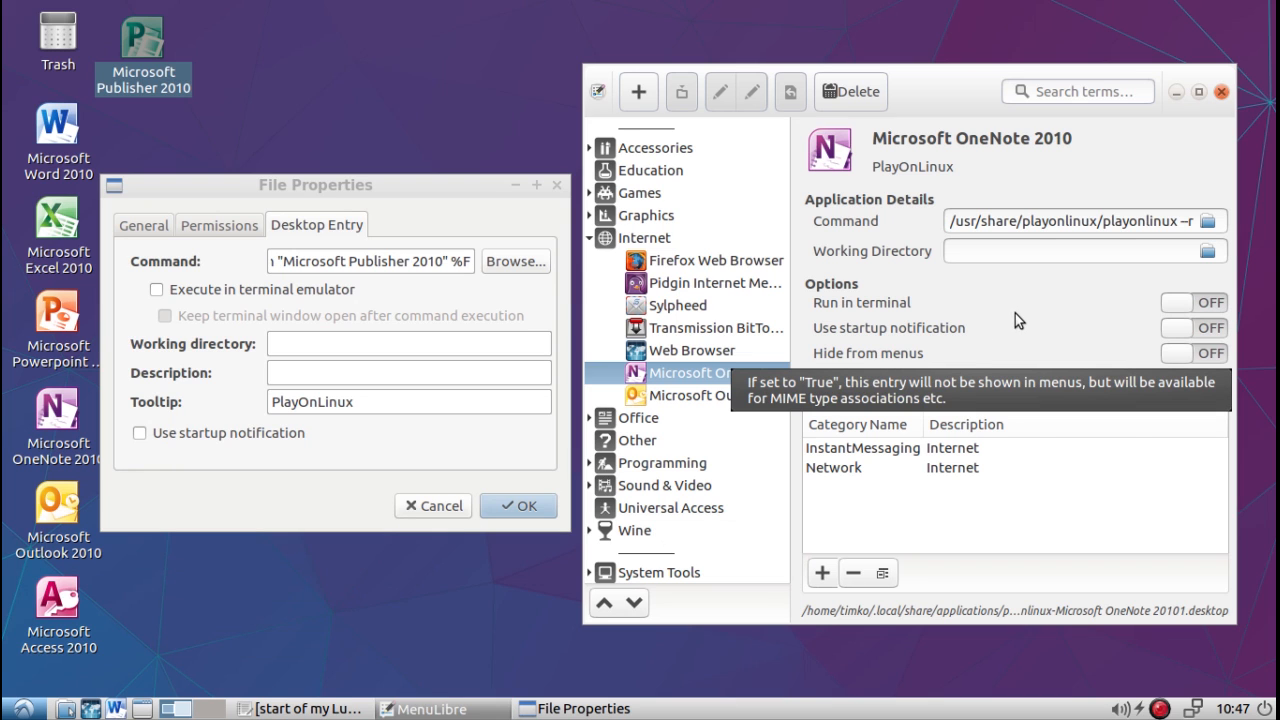
Step: Collapse the Internet category, expand Office and widen the launcher list enough to fit the full launcher names
left_click(590, 241)
left_click(591, 260)
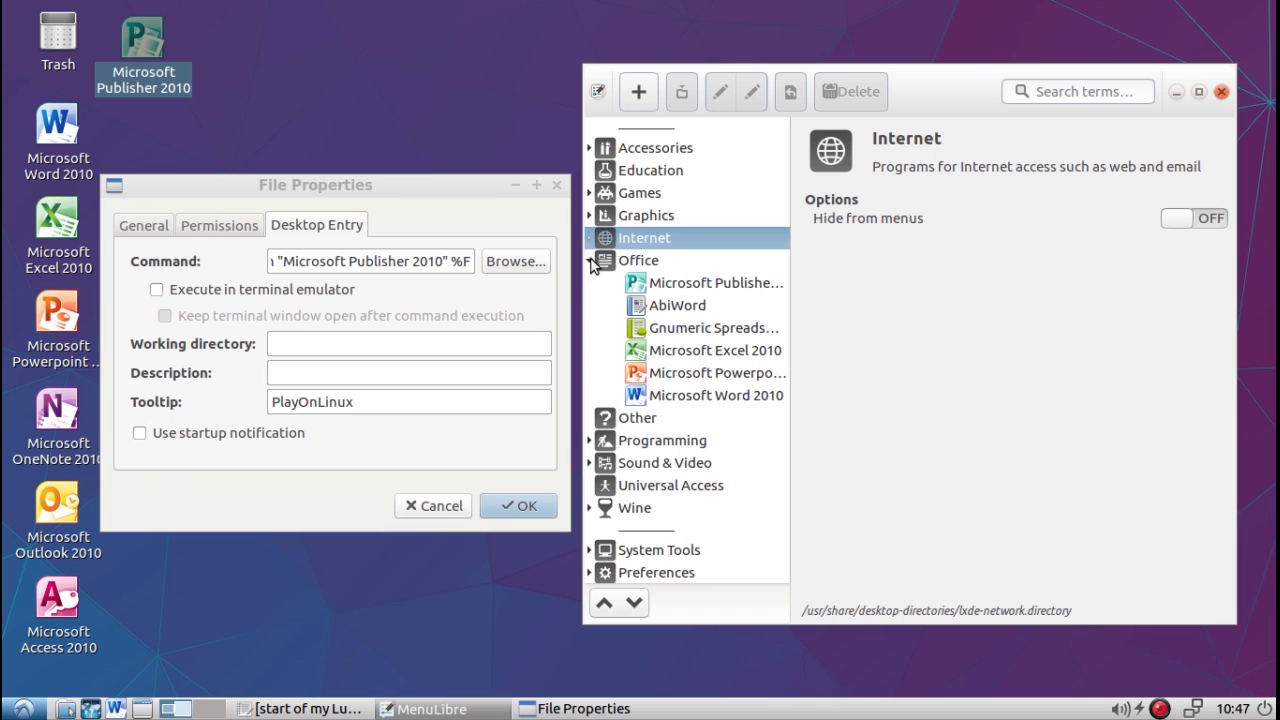
left_click(732, 280)
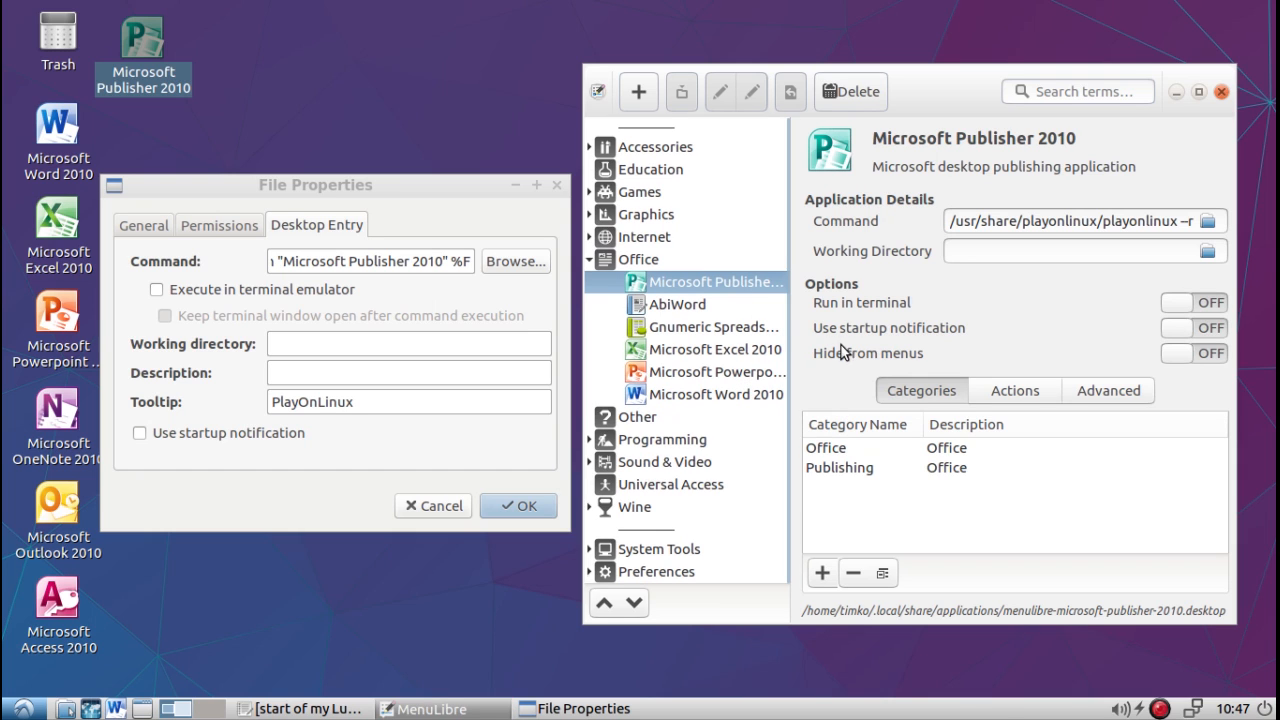
left_click_drag(792, 347, 853, 350)
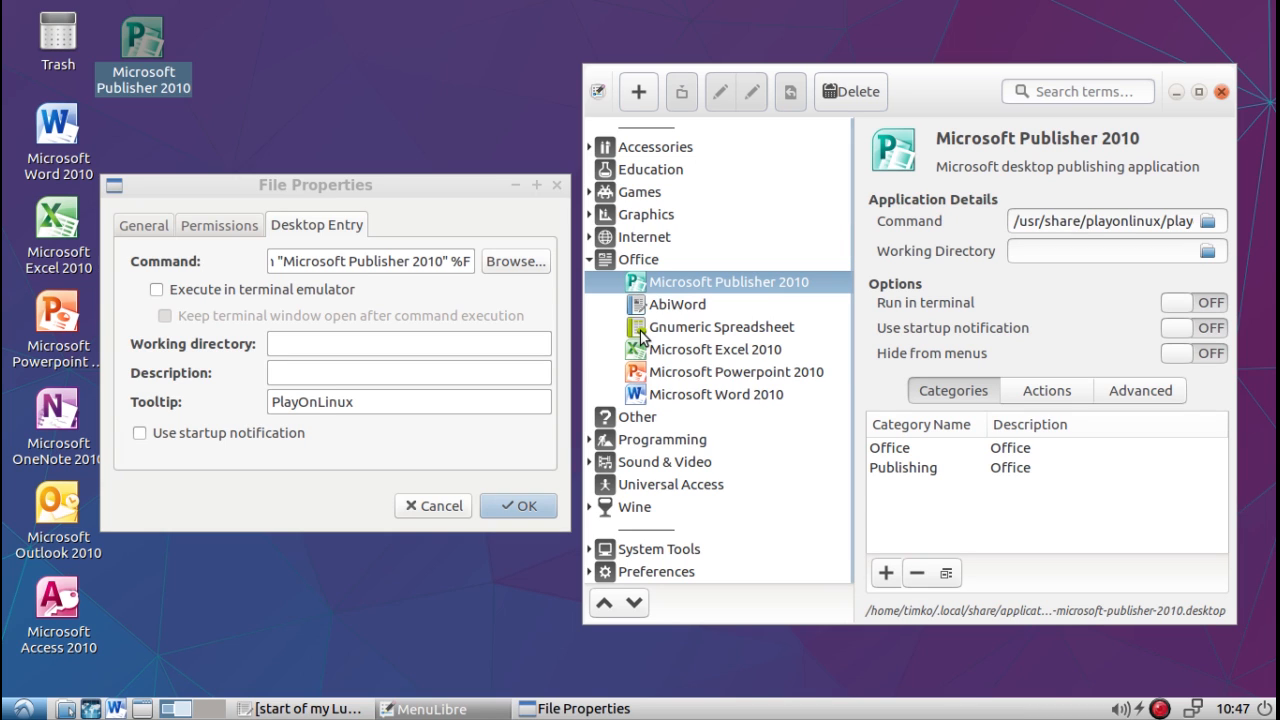
Step: Move the Microsoft Publisher 2010 launcher to the end of the Office category, below Microsoft Word 2010
left_click(661, 397)
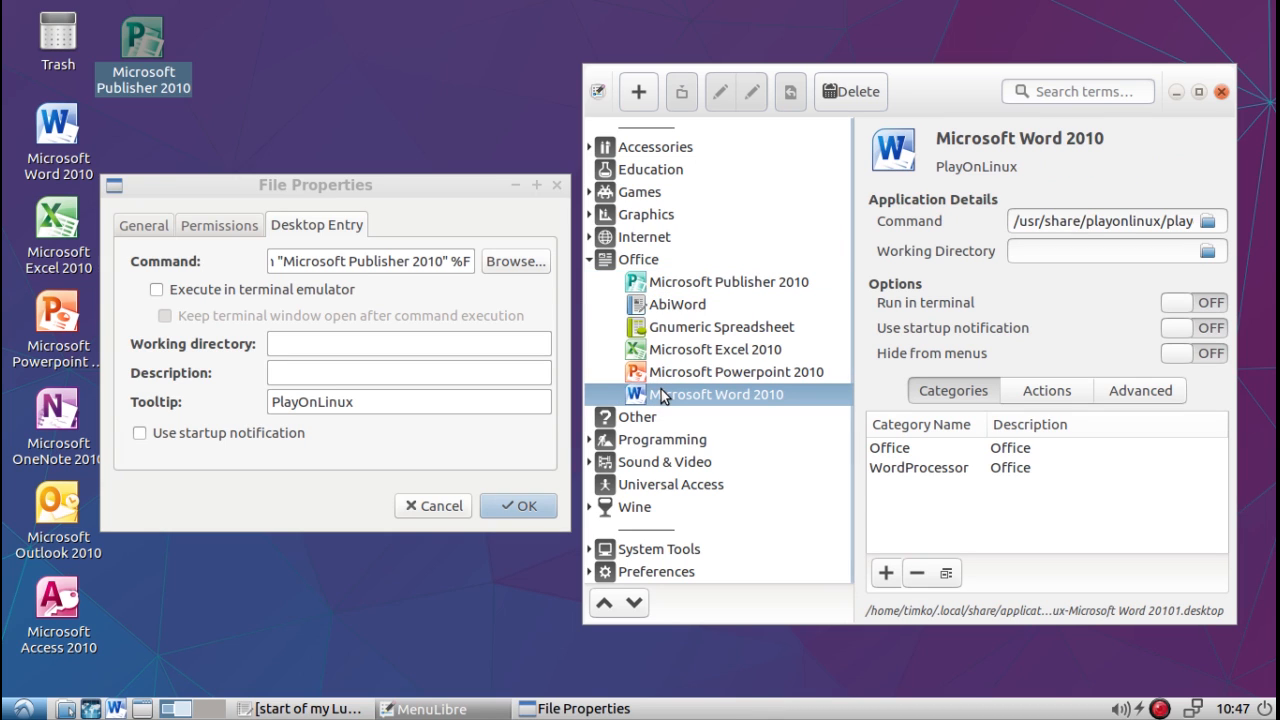
left_click(667, 288)
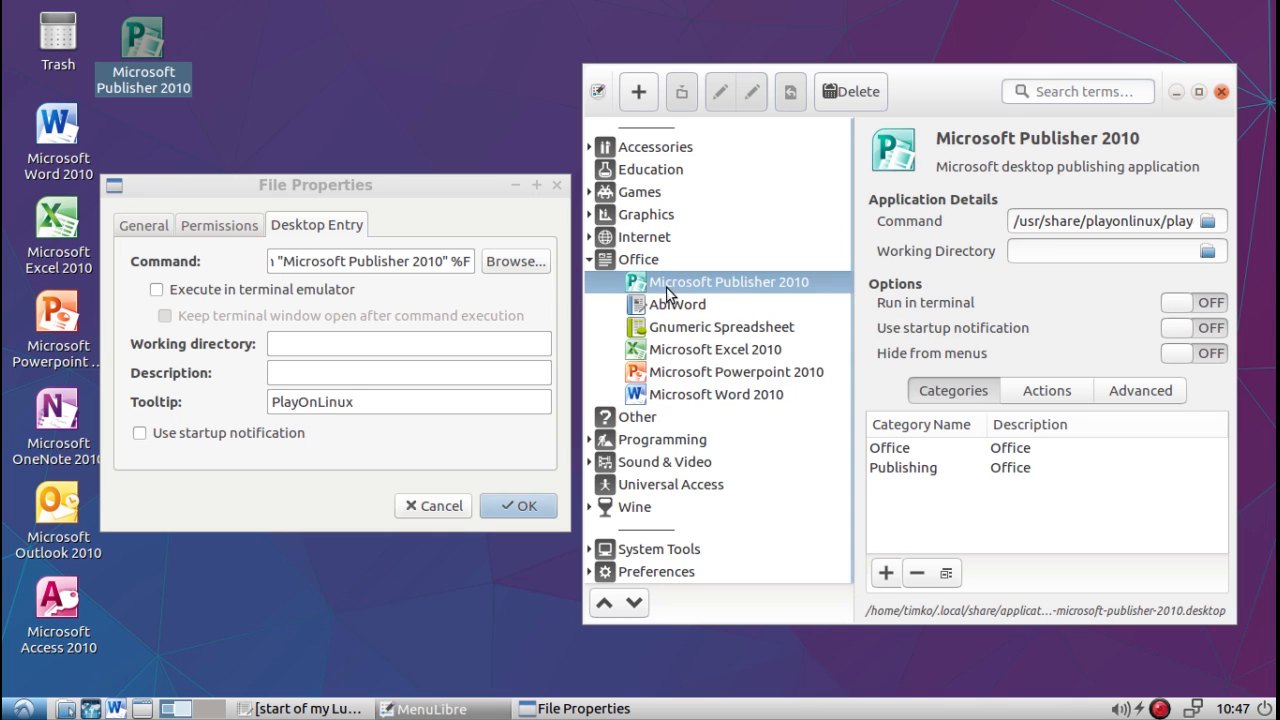
left_click(636, 602)
left_click(636, 602)
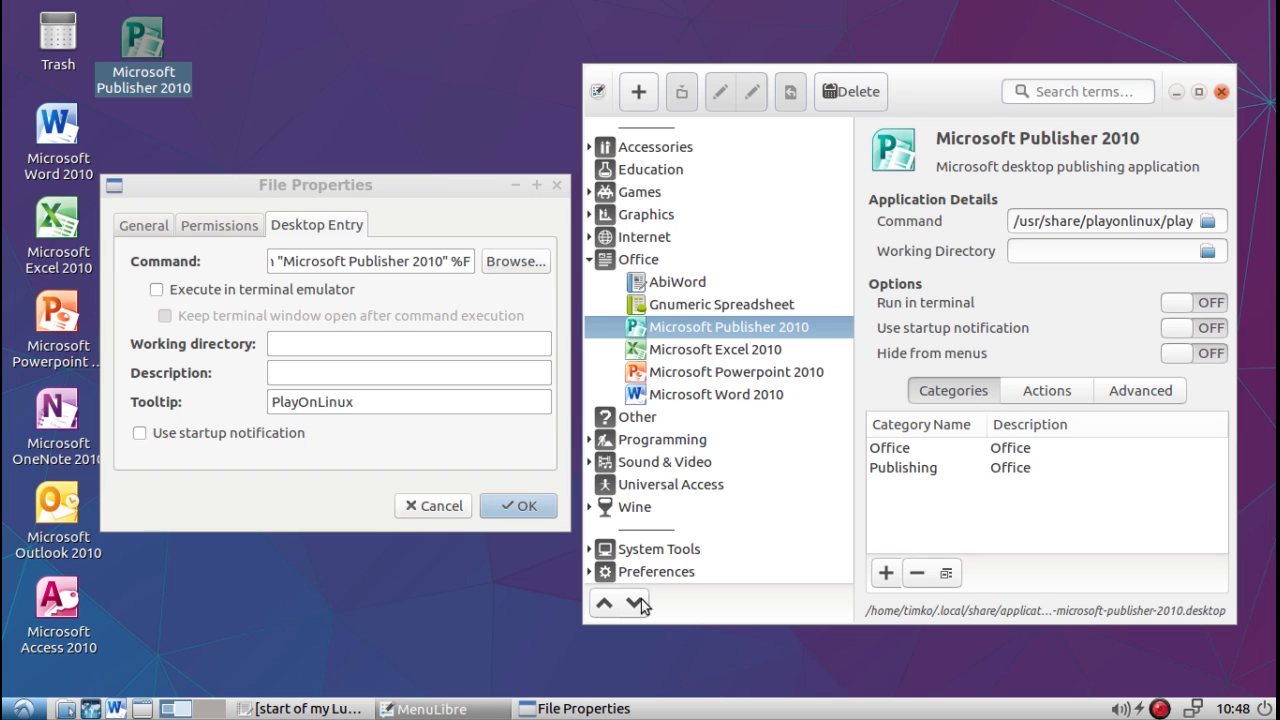
left_click(640, 603)
left_click(640, 603)
left_click(640, 603)
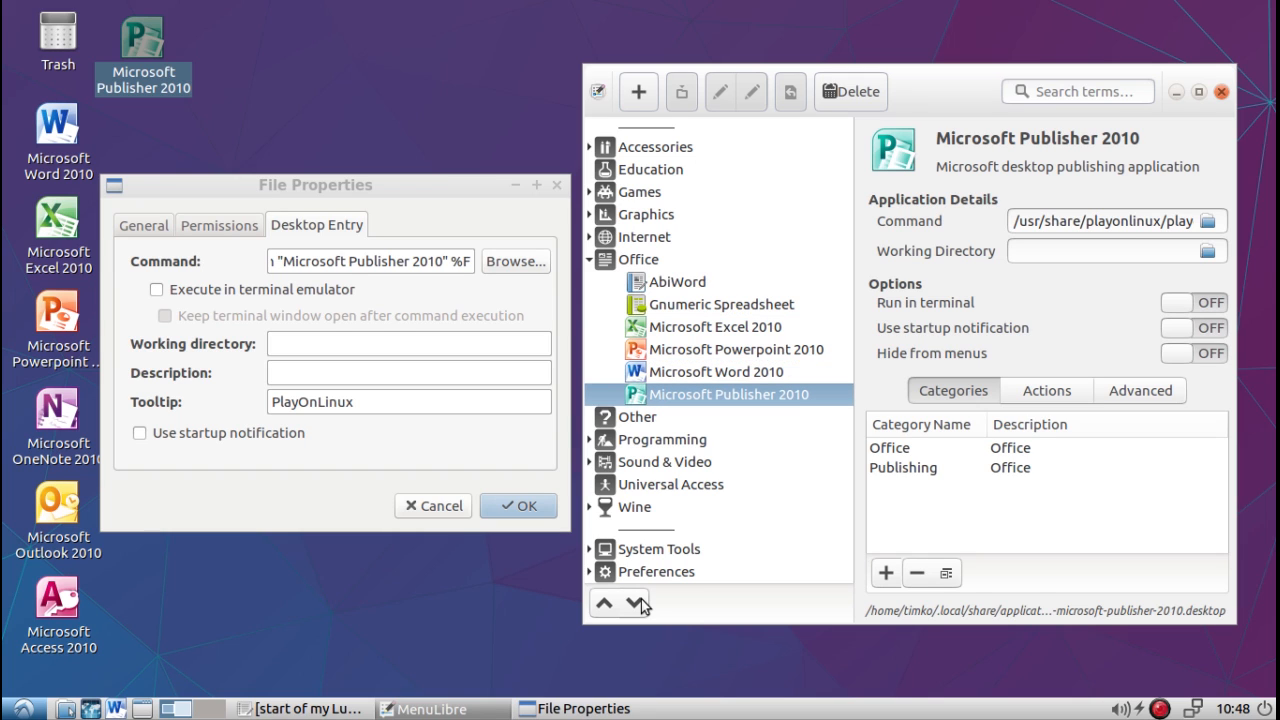
Step: Move the Microsoft Word 2010 launcher above Microsoft Excel 2010 in the Office category
left_click(663, 373)
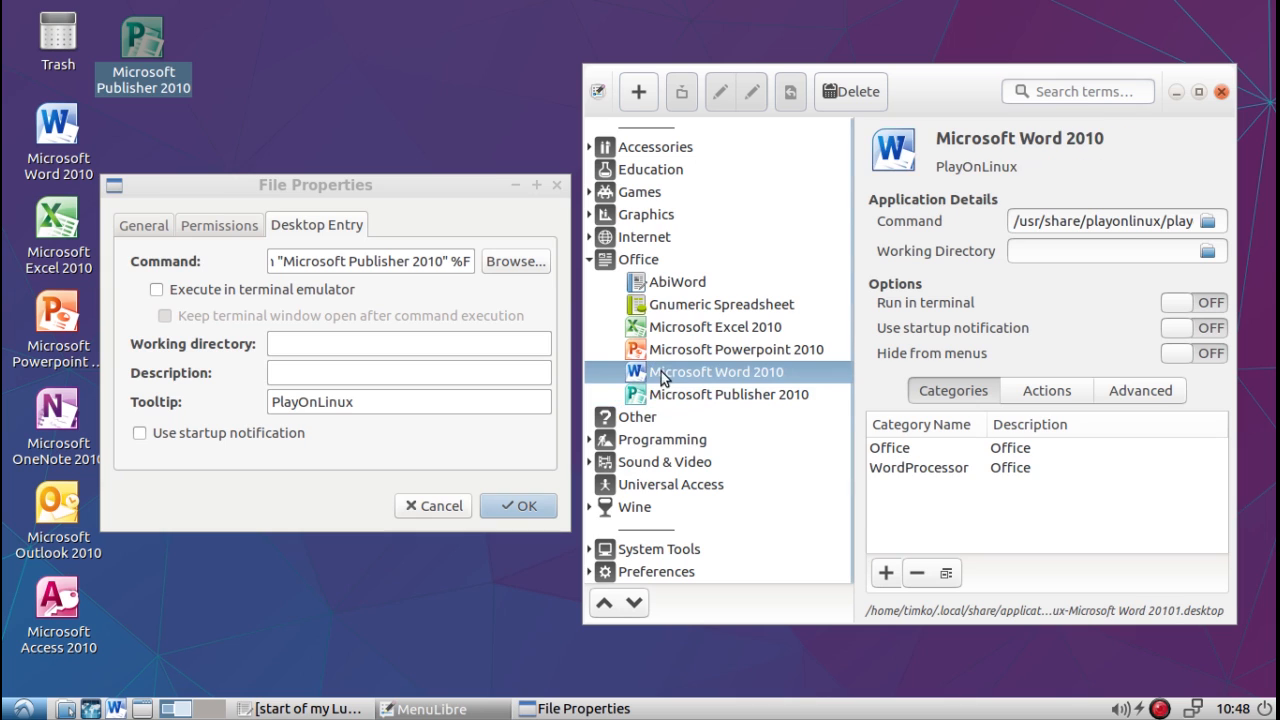
left_click(604, 602)
left_click(604, 602)
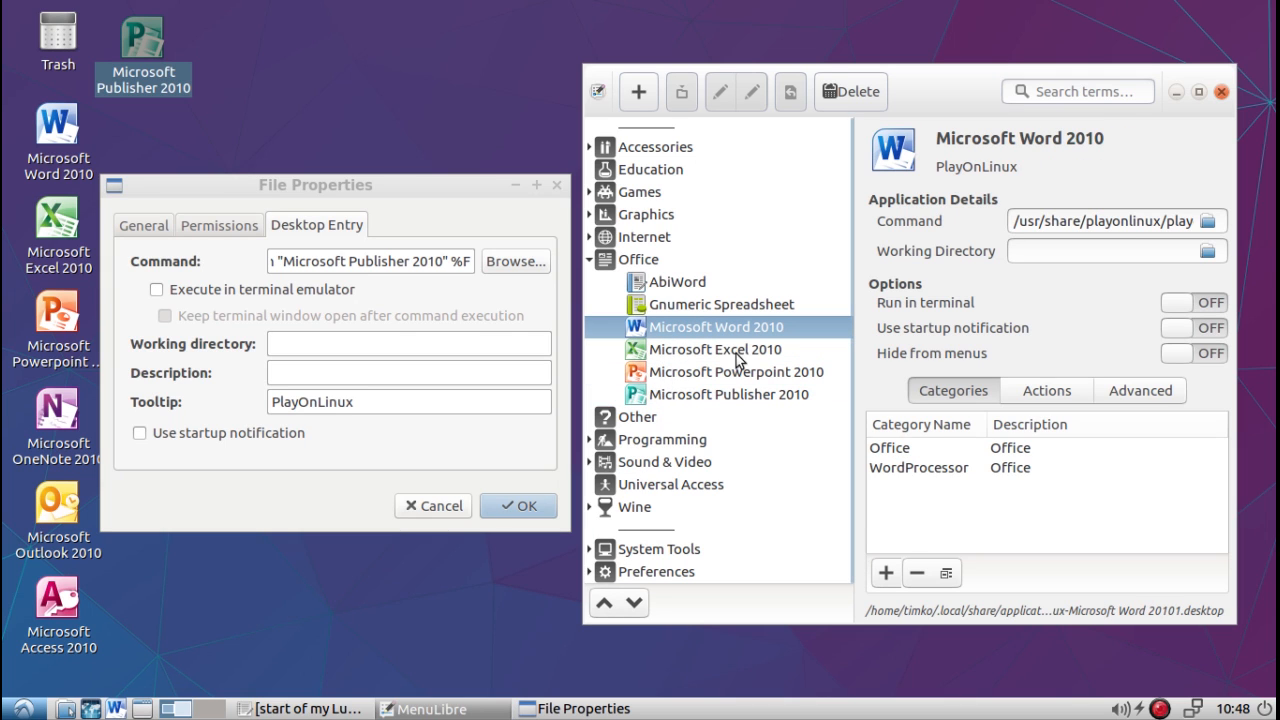
Step: Add a new launcher to the Office category
mouse_move(968, 332)
left_click(639, 93)
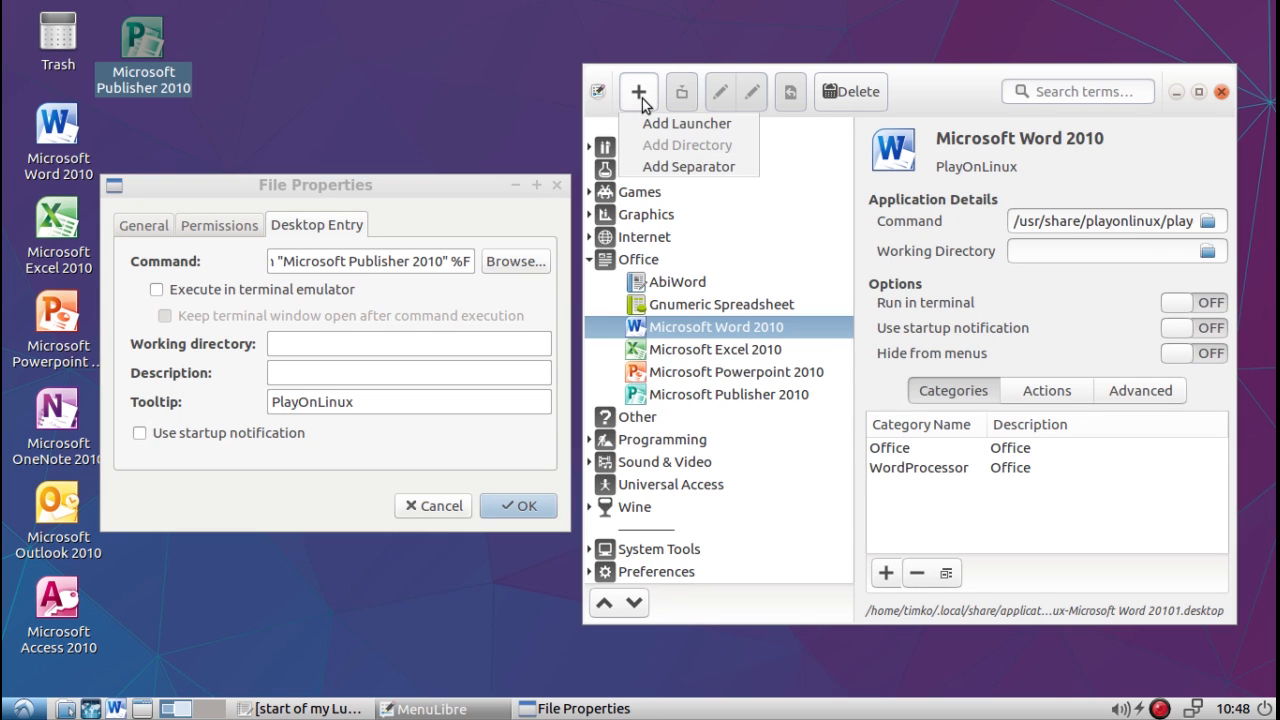
left_click(908, 98)
left_click(640, 261)
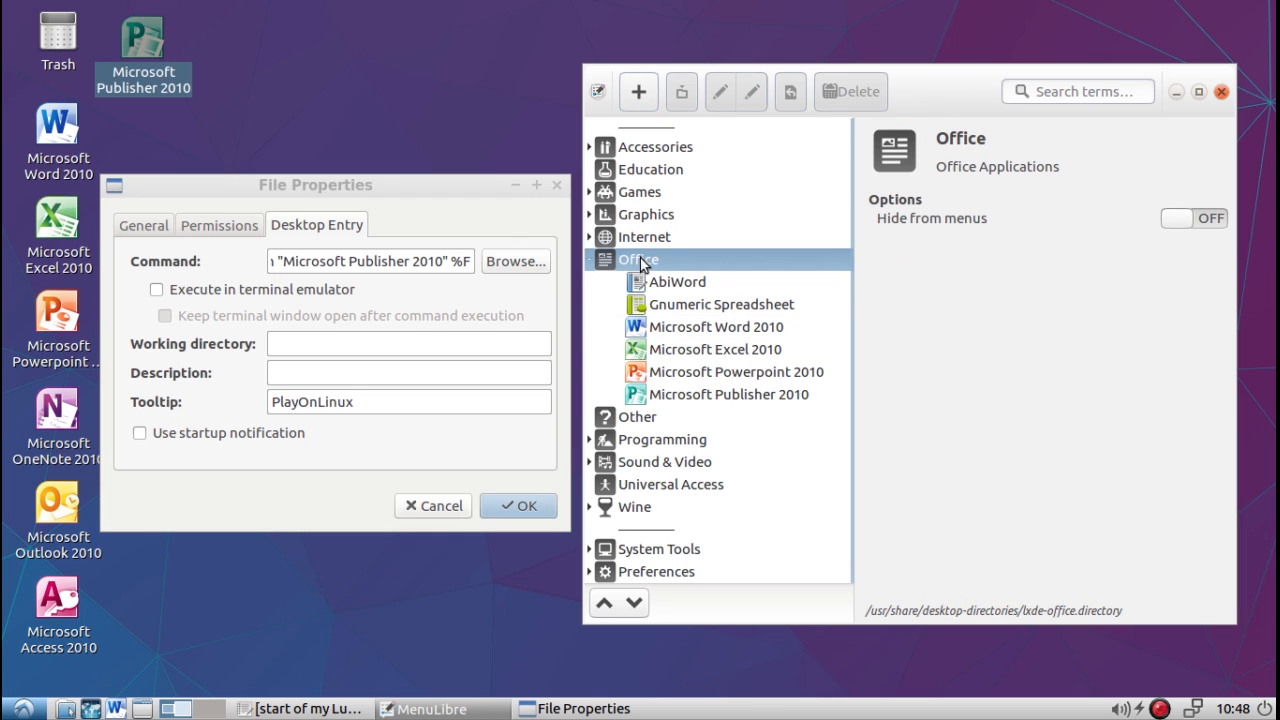
left_click(645, 97)
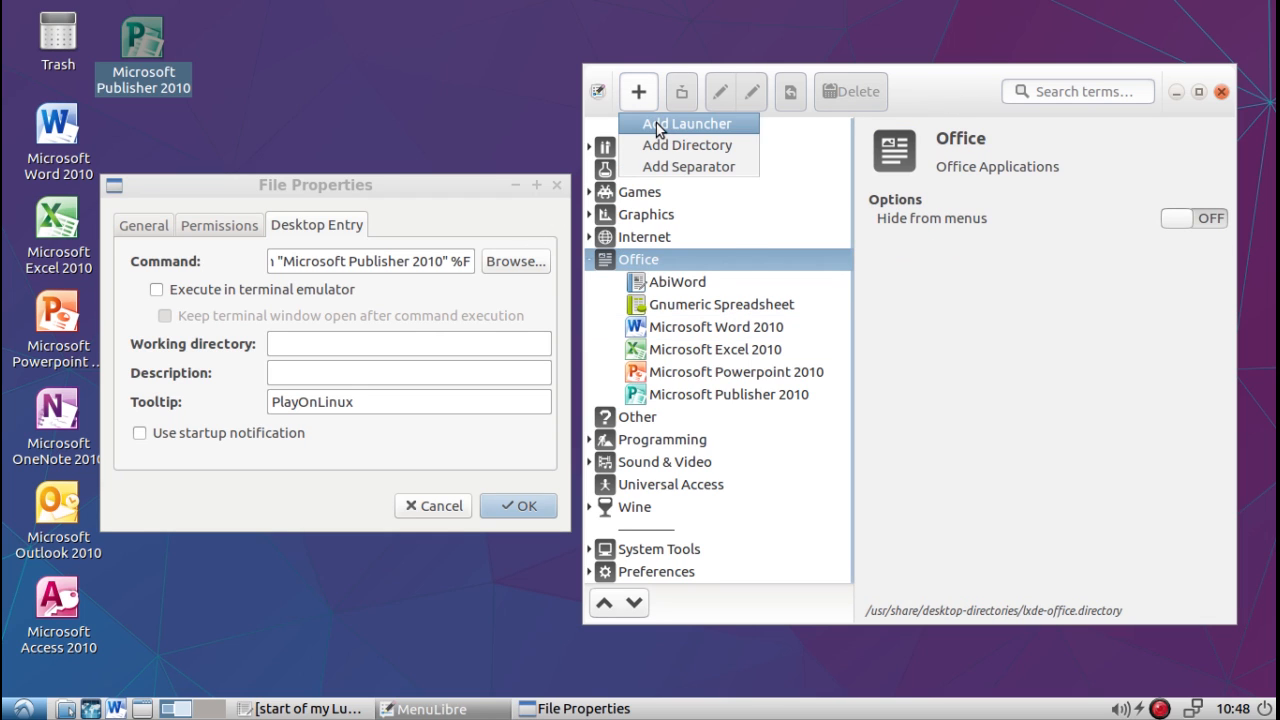
left_click(656, 123)
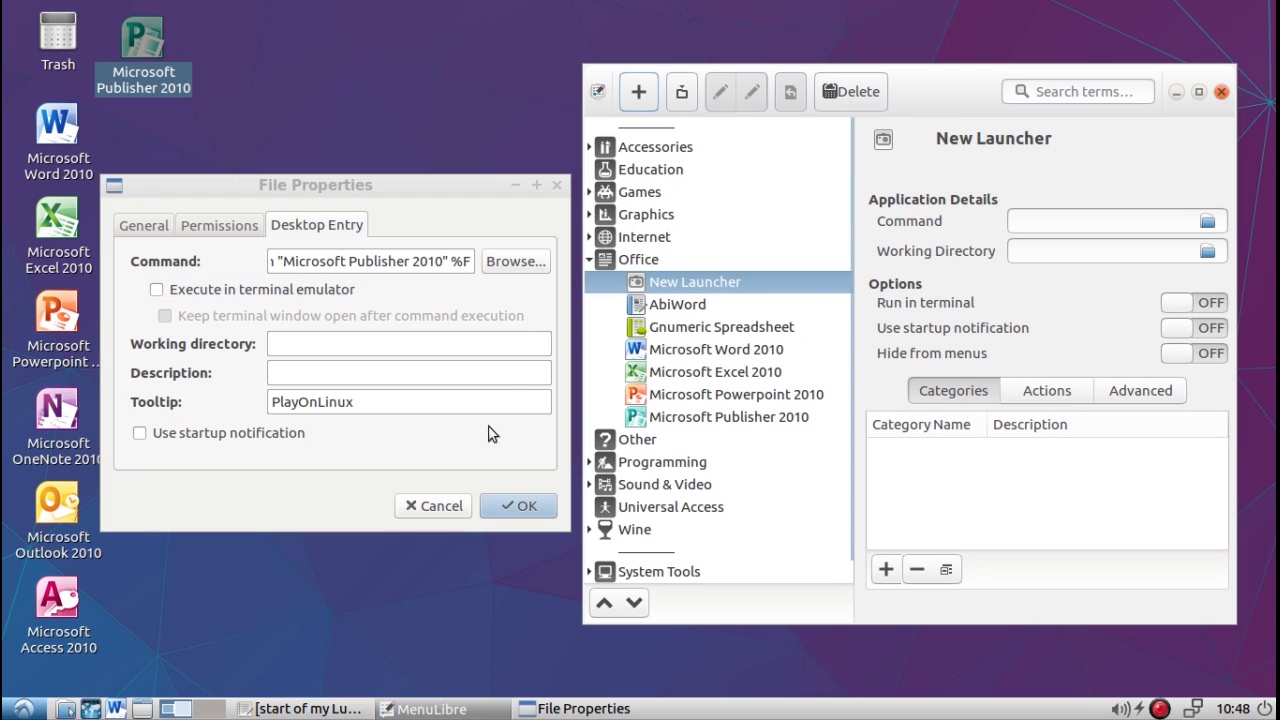
Step: Close the Publisher file properties without changes and open the Microsoft Access 2010 desktop shortcut's properties, placing the window beside MenuLibre
left_click(435, 504)
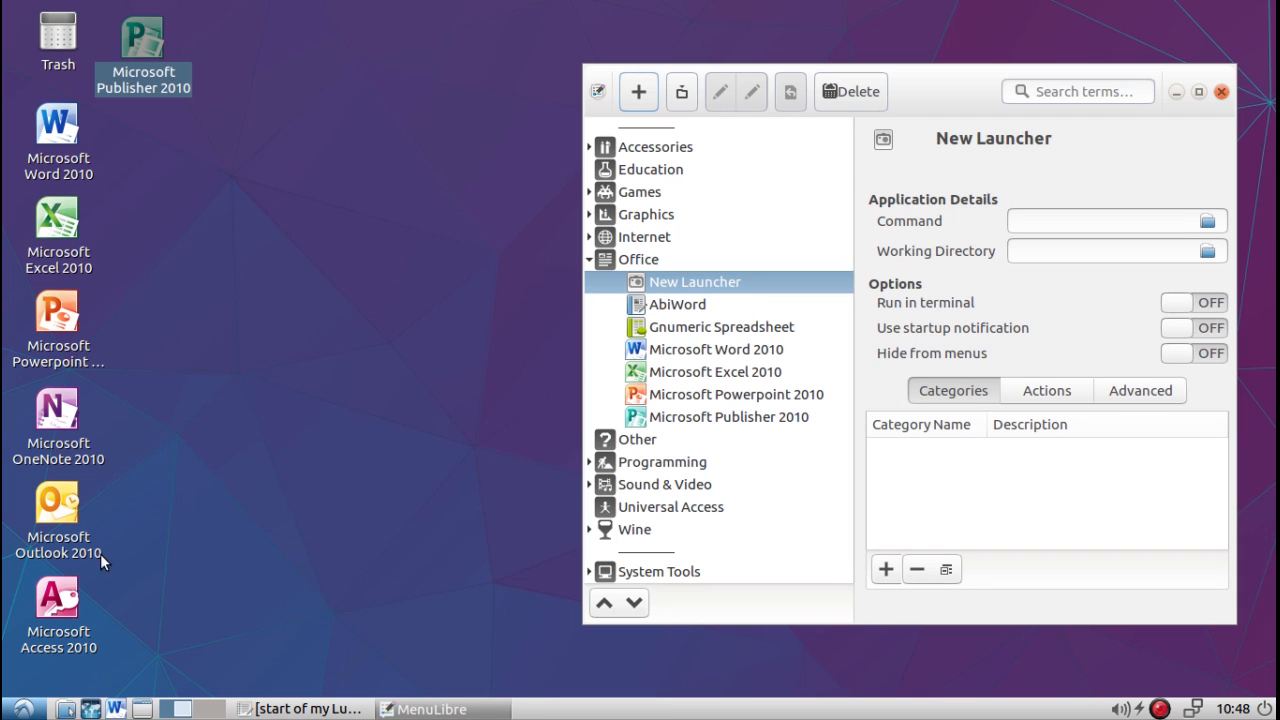
left_click(57, 596)
right_click(56, 594)
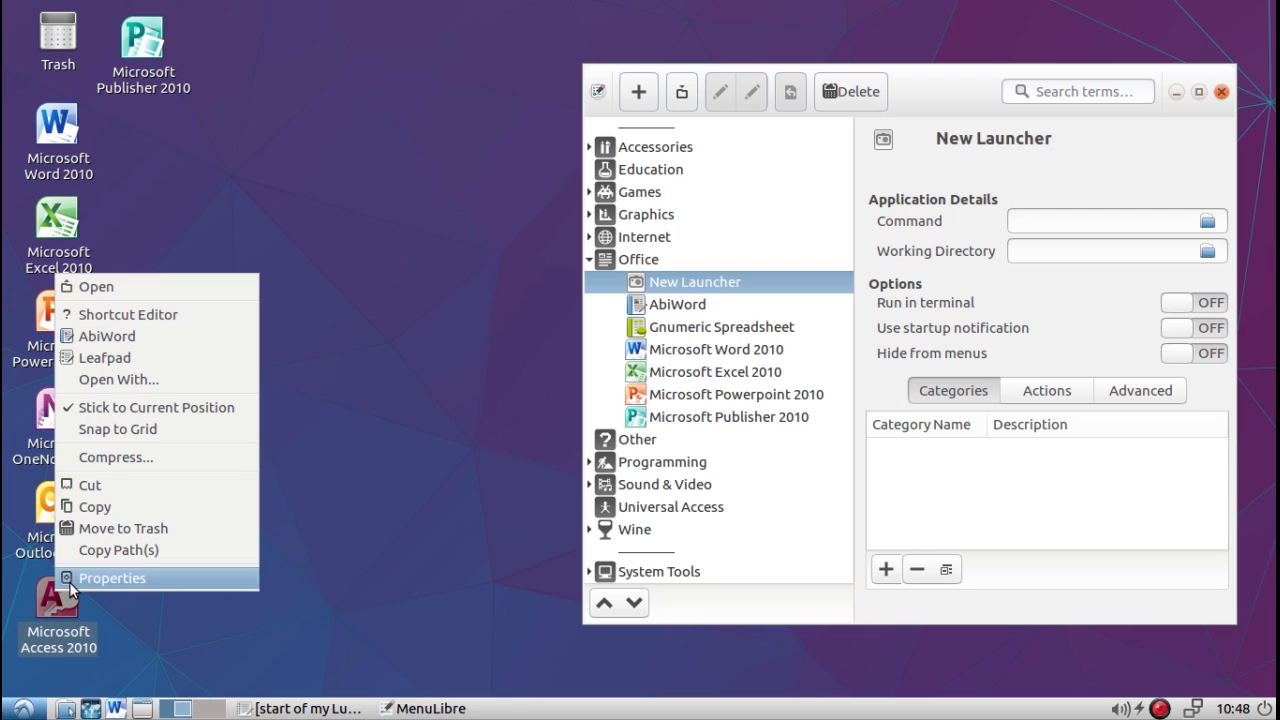
left_click(70, 584)
left_click_drag(672, 218, 349, 213)
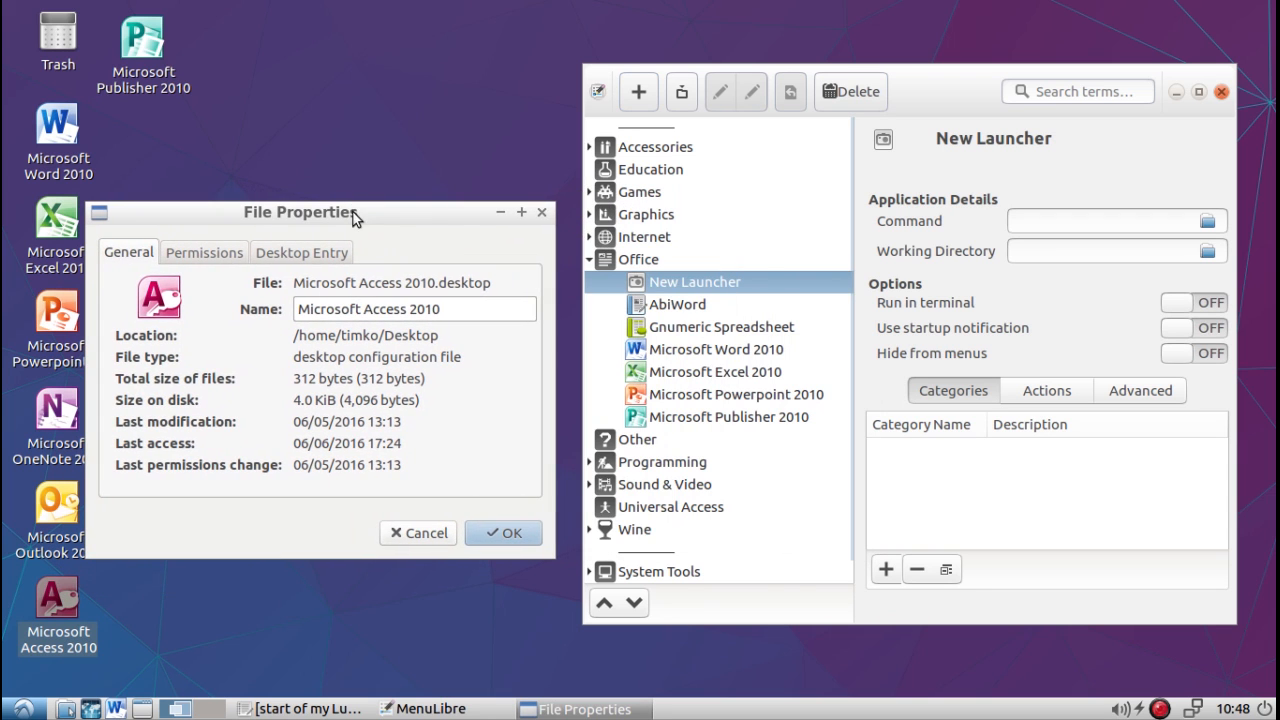
Step: Set the new launcher's icon to the Microsoft Access 2010 image from the Office2010Icons folder
left_click(895, 150)
left_click(912, 212)
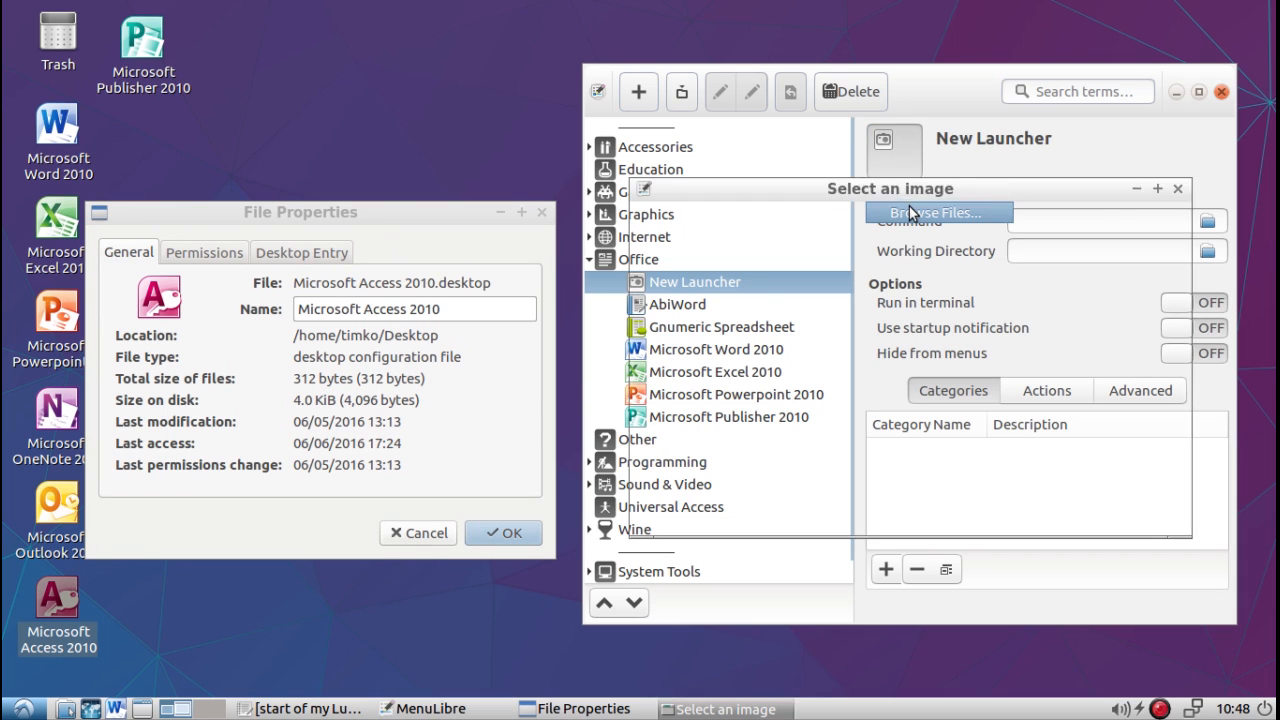
double_click(661, 216)
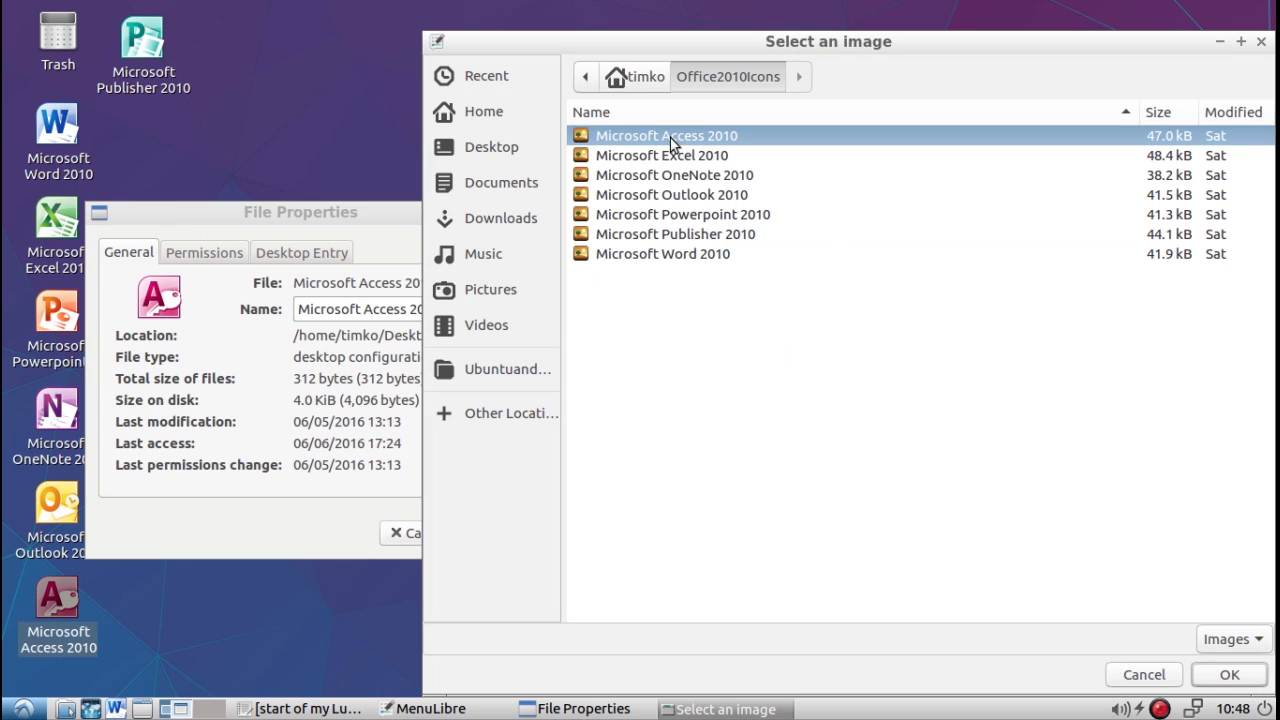
left_click(1212, 670)
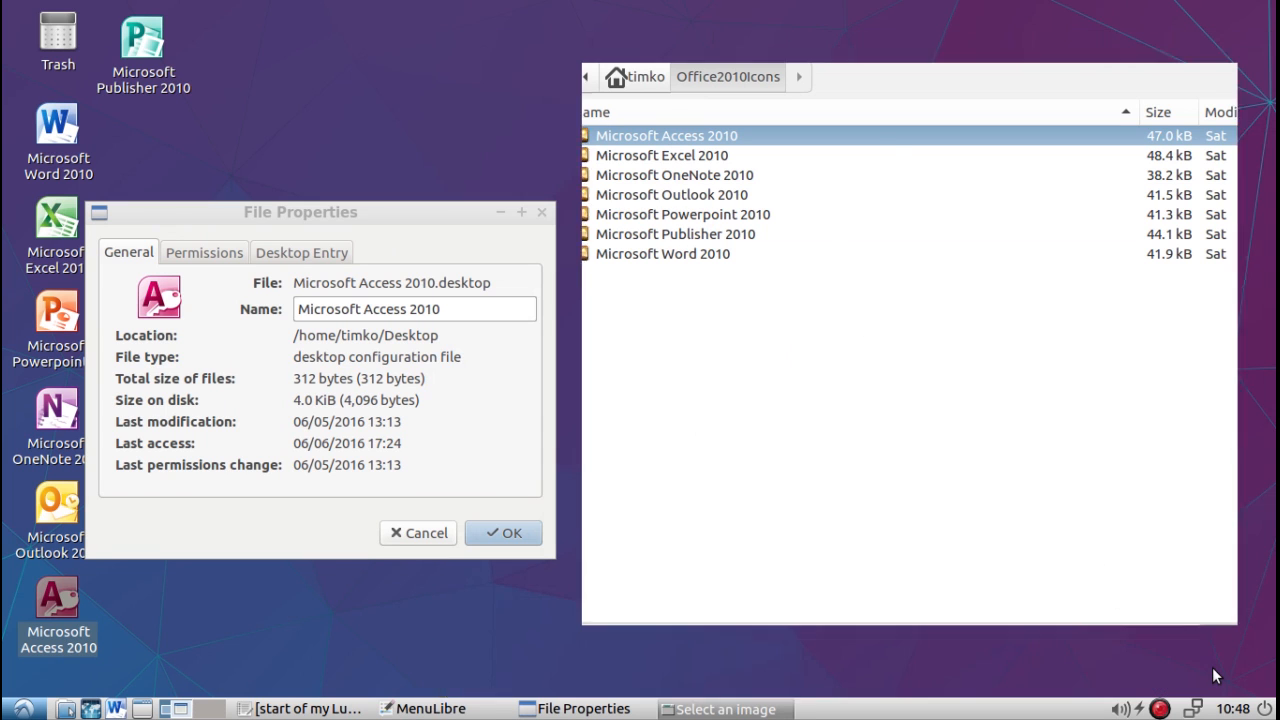
Step: Name the new launcher Microsoft Access 2010 and give it the description "Microsoft database application"
left_click(1010, 140)
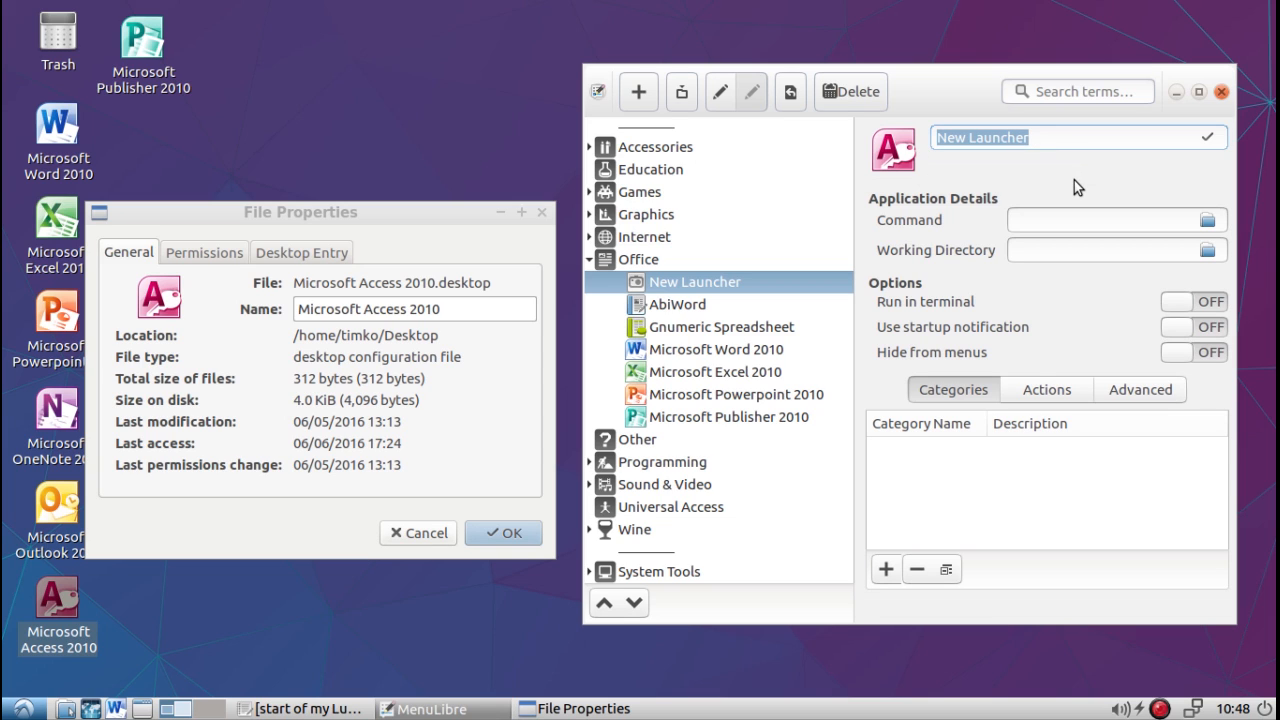
type("Microso")
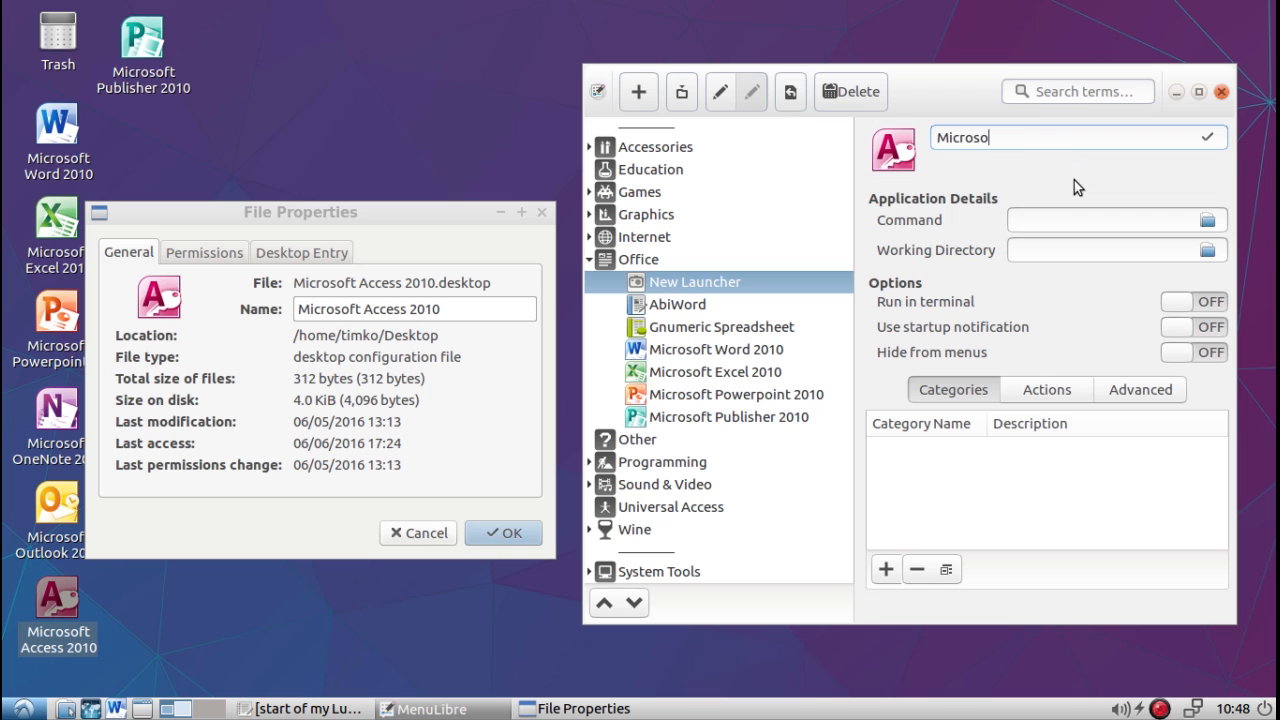
type("ft Access 2010")
left_click(1064, 162)
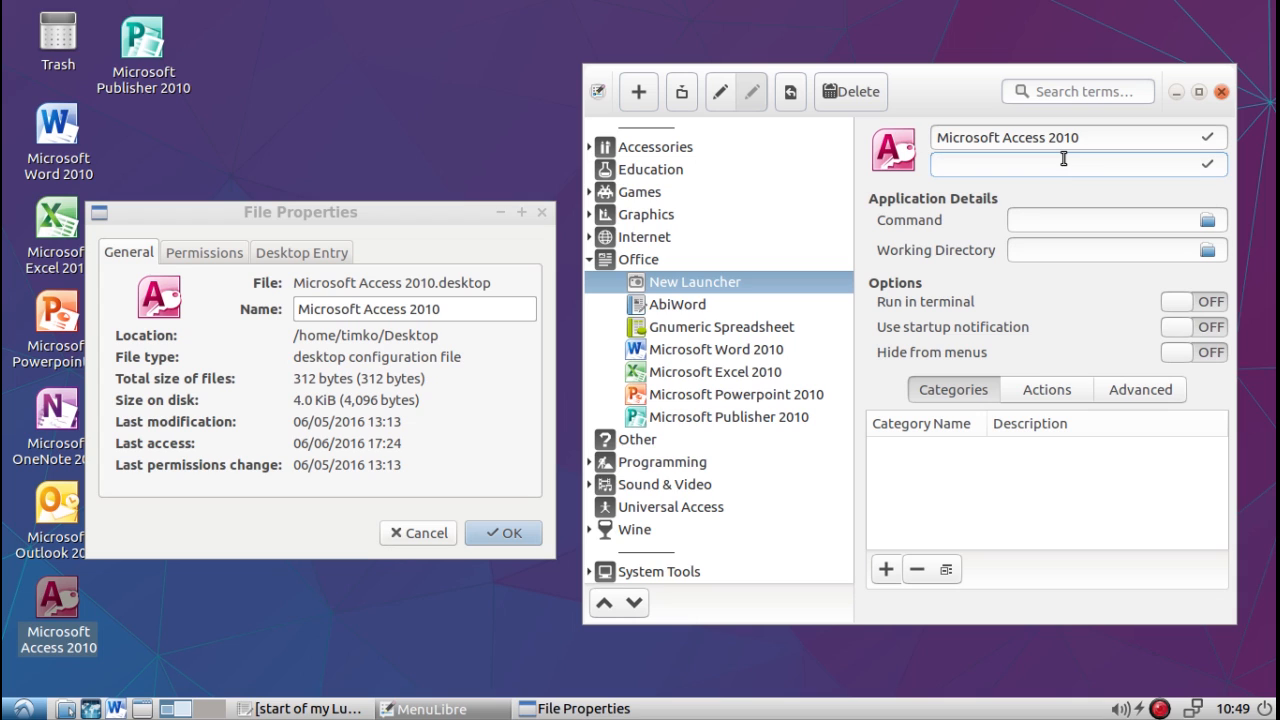
type("Microsoft database application")
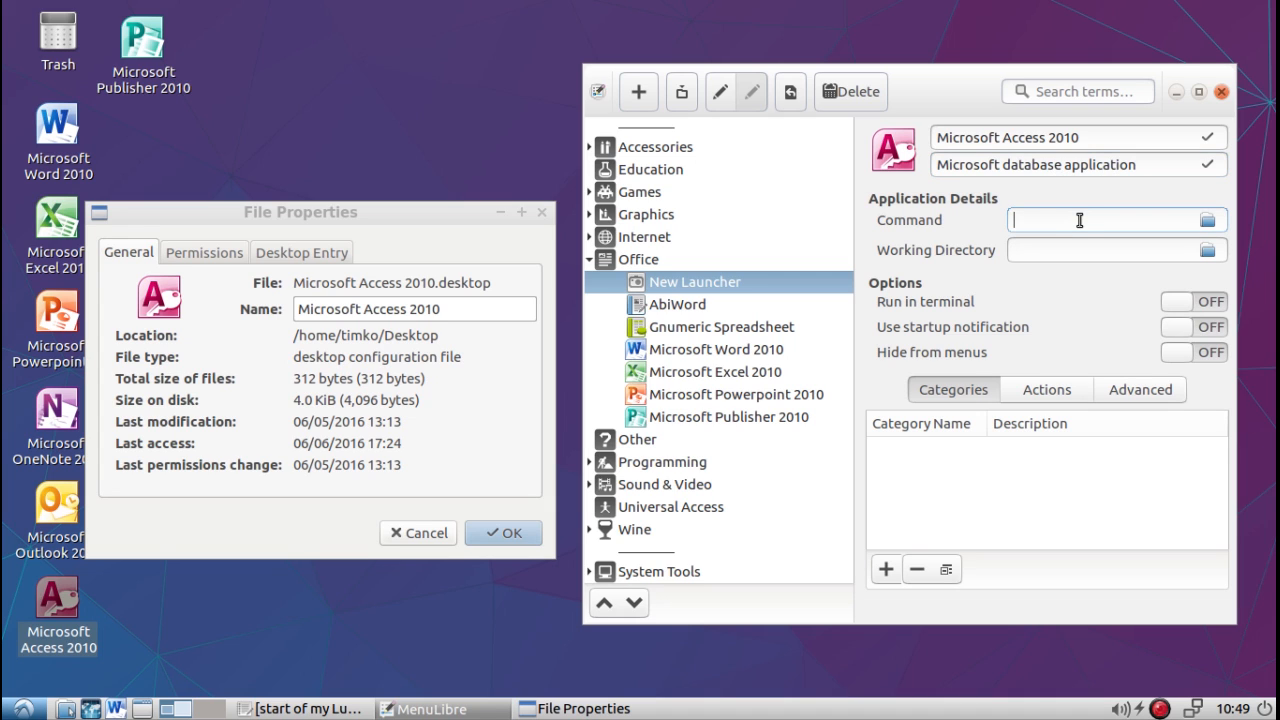
Step: Copy the full command from the Access desktop shortcut's desktop entry properties into the new launcher's command
left_click(321, 253)
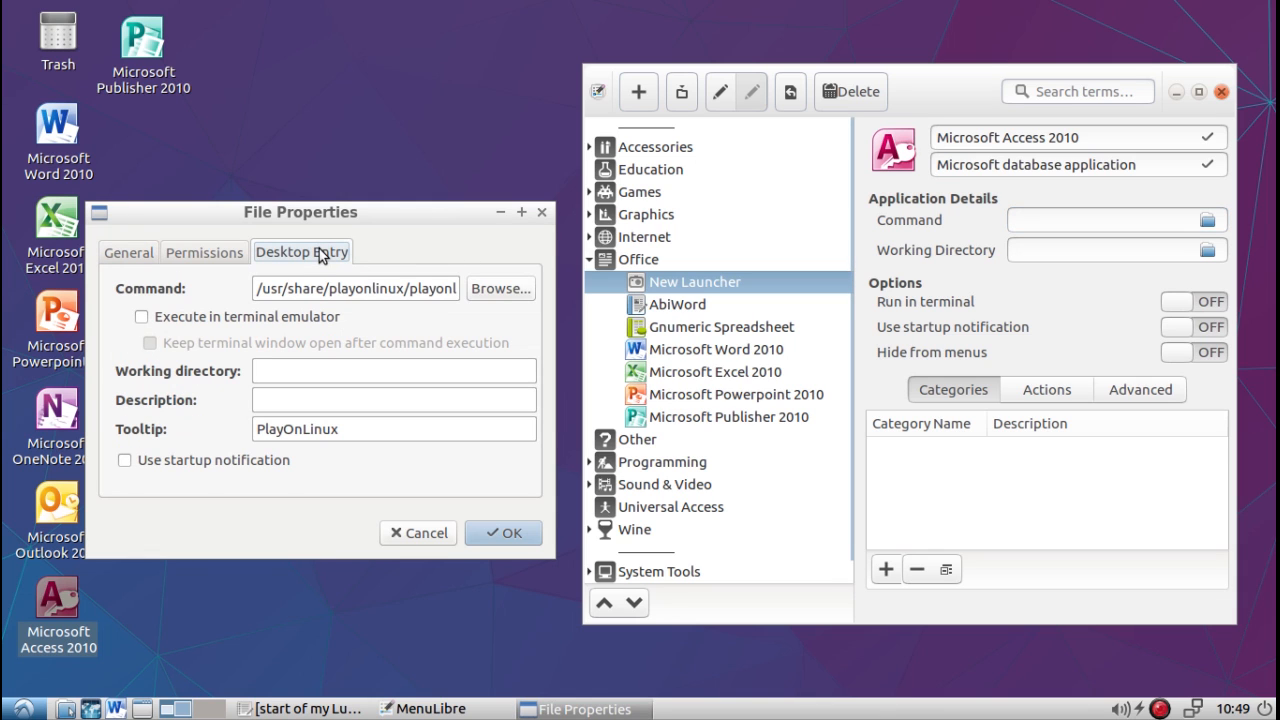
right_click(293, 290)
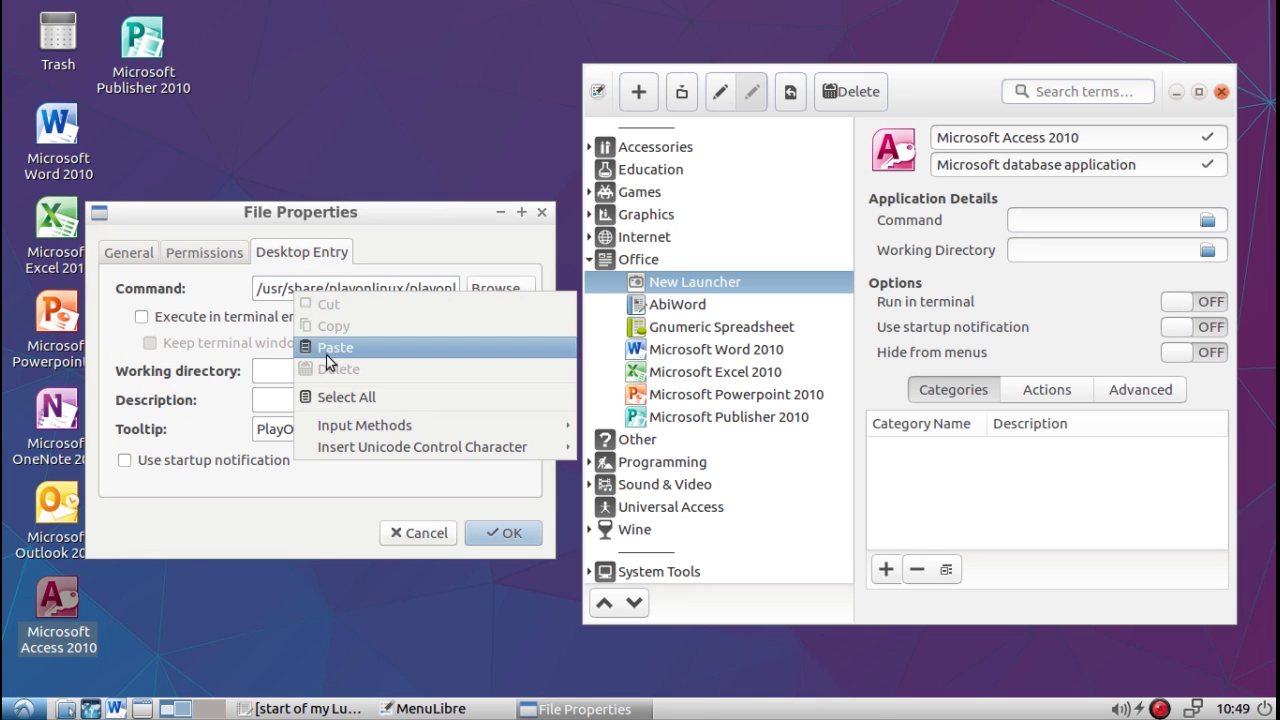
left_click(327, 350)
right_click(325, 290)
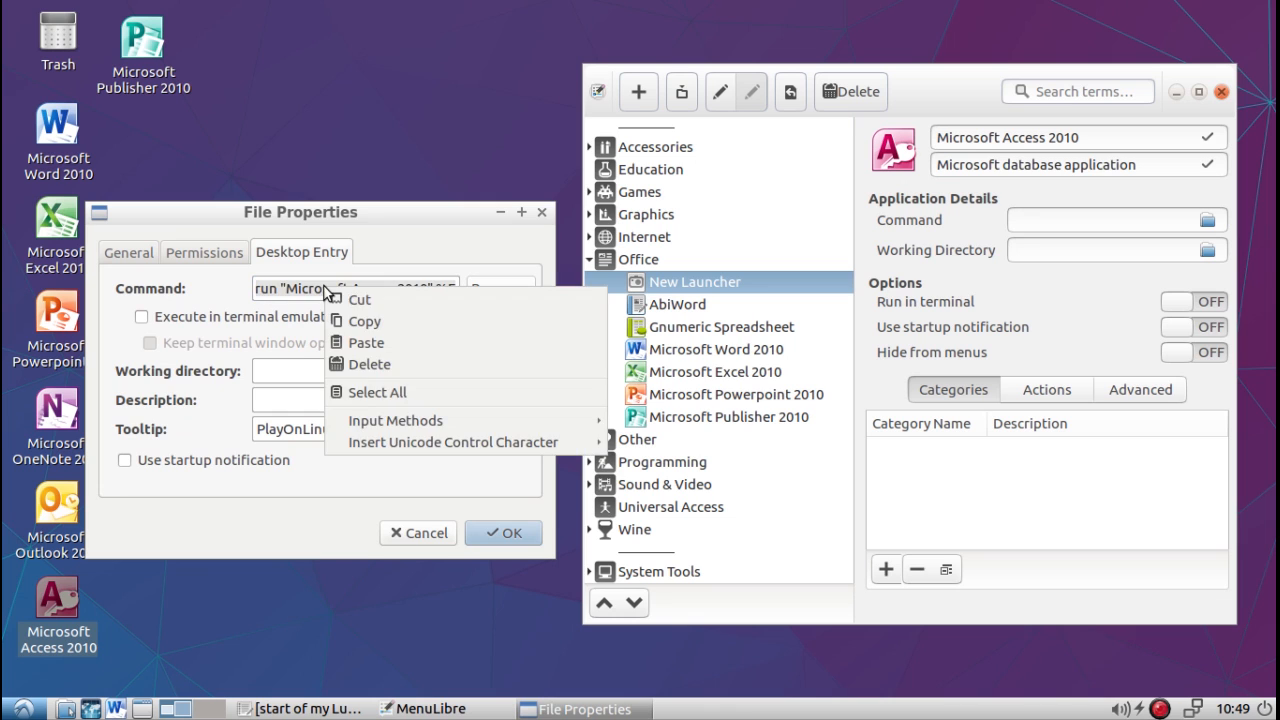
left_click(362, 321)
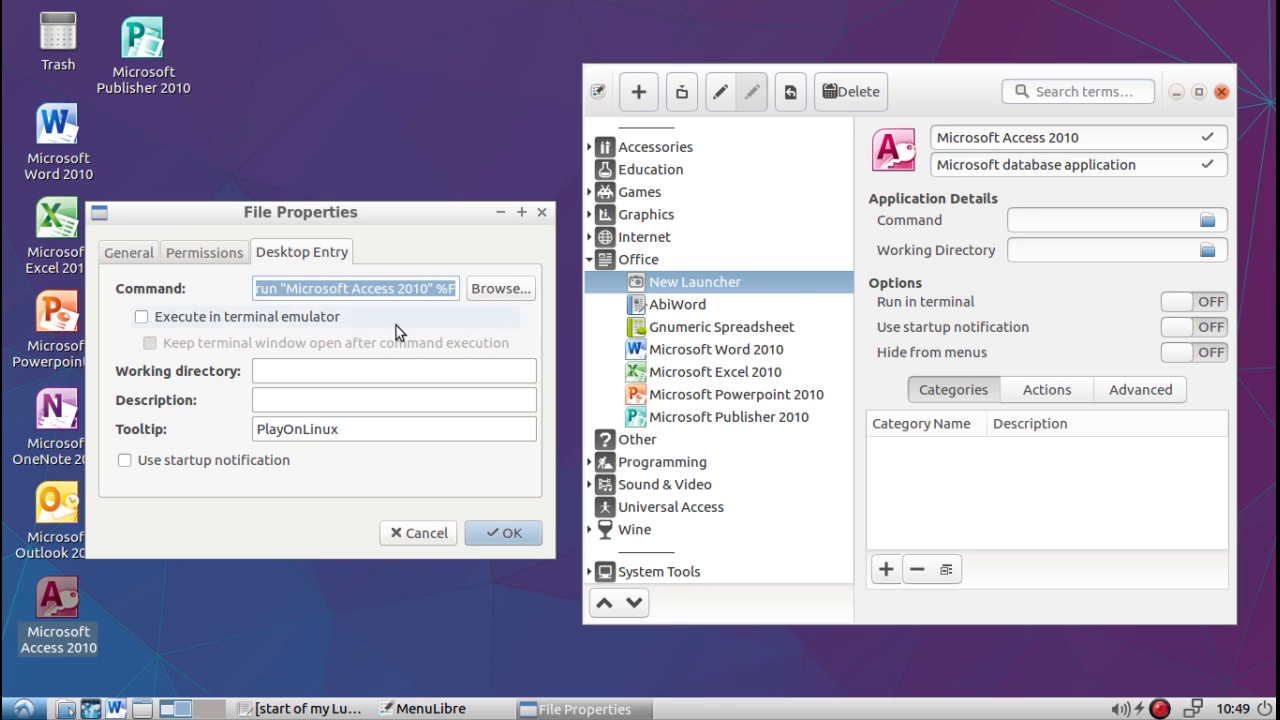
left_click(1047, 221)
right_click(1047, 221)
left_click(1071, 281)
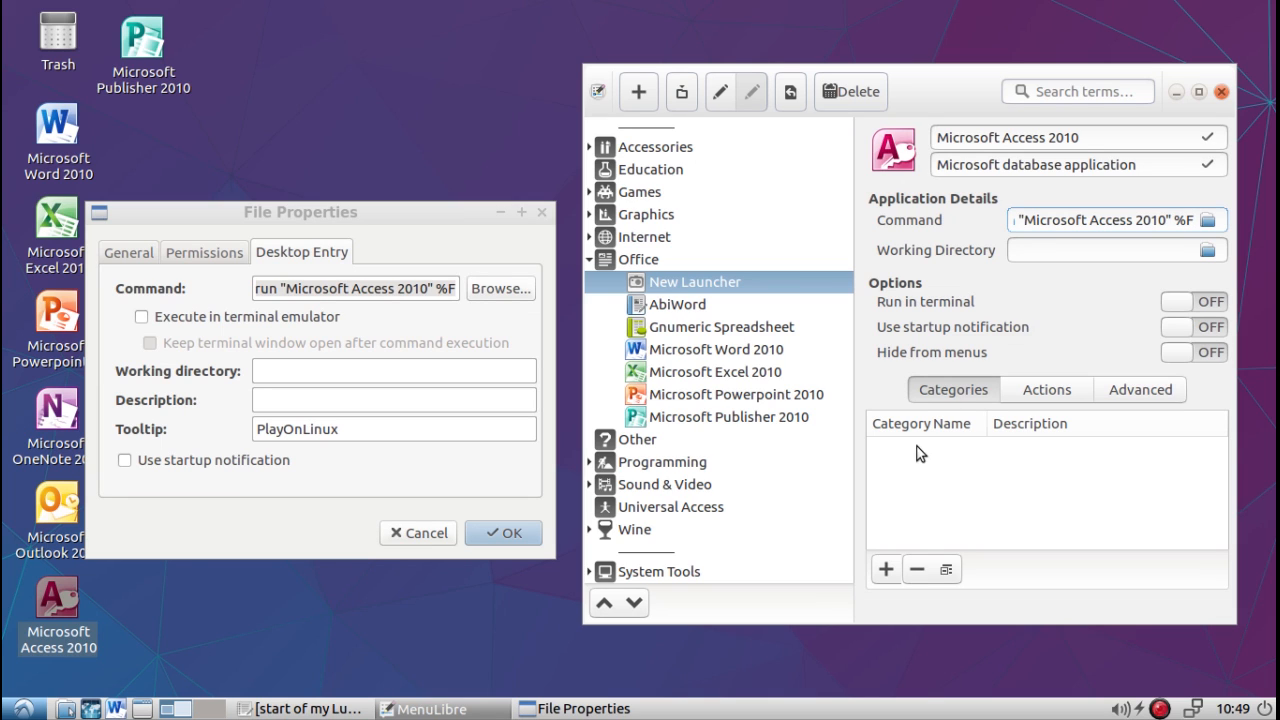
Step: Add the Office category Database to the Microsoft Access 2010 launcher and save it
left_click(885, 570)
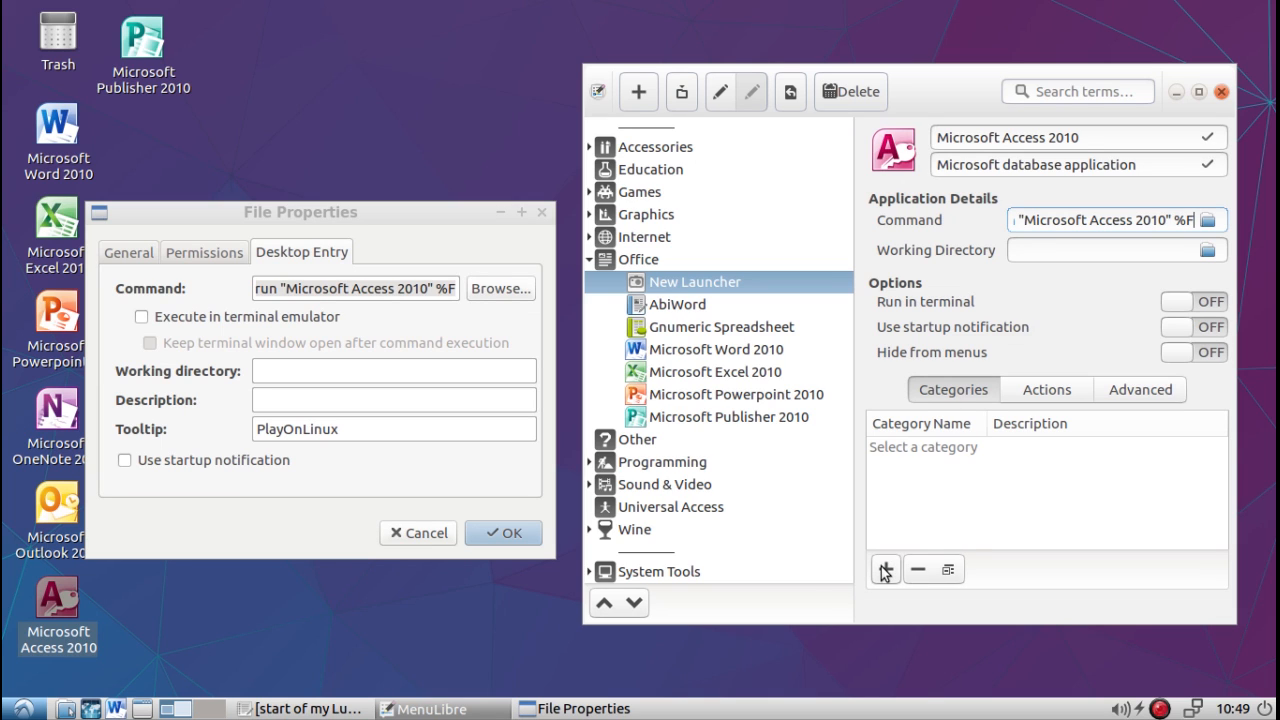
left_click(892, 446)
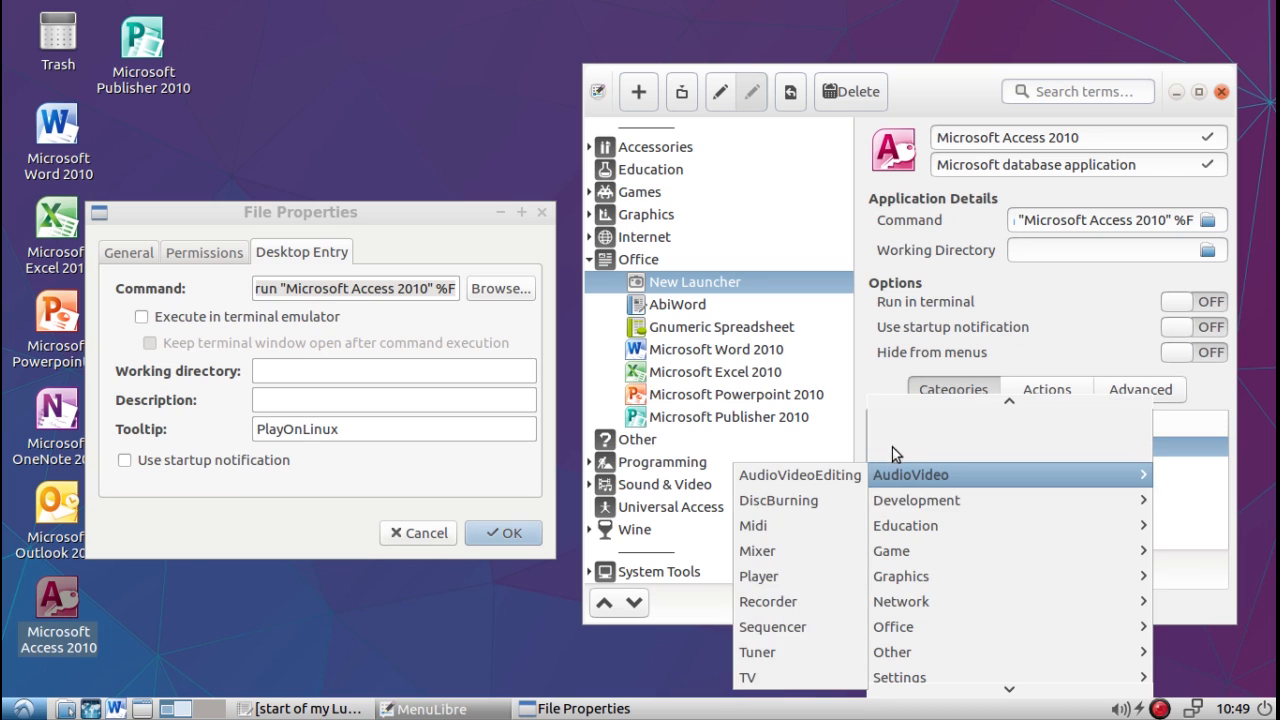
mouse_move(905, 631)
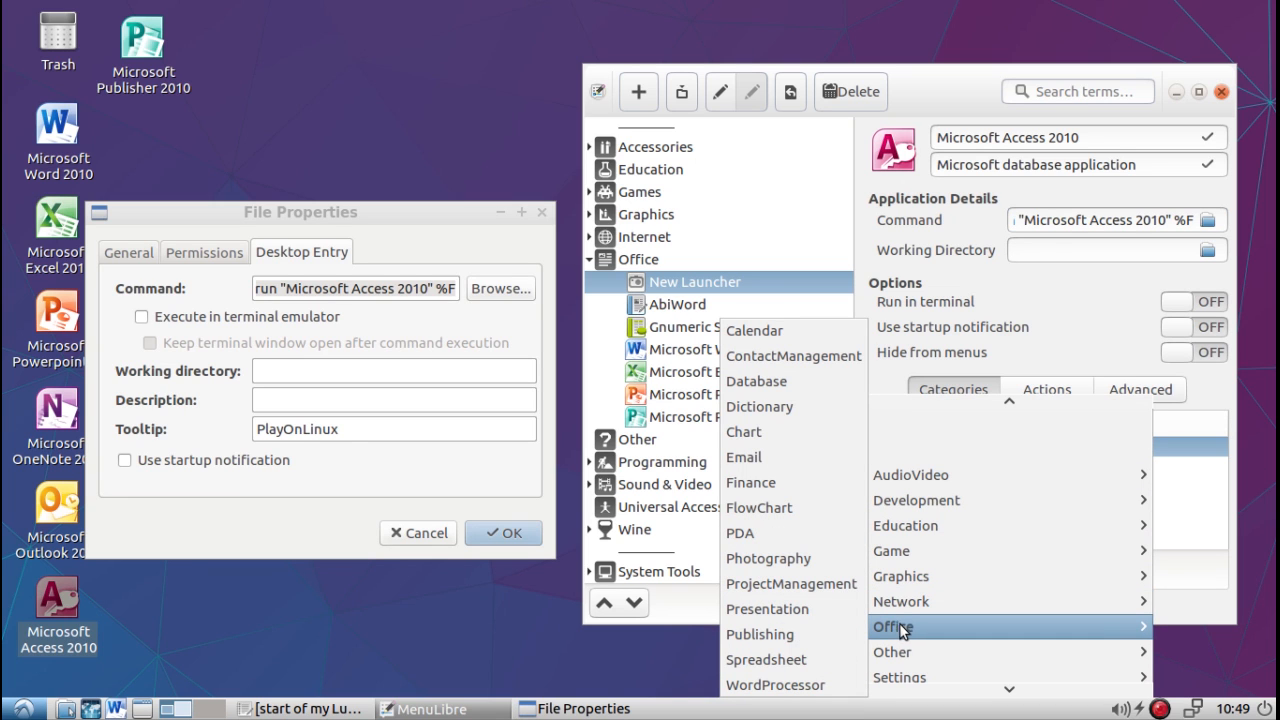
left_click(800, 381)
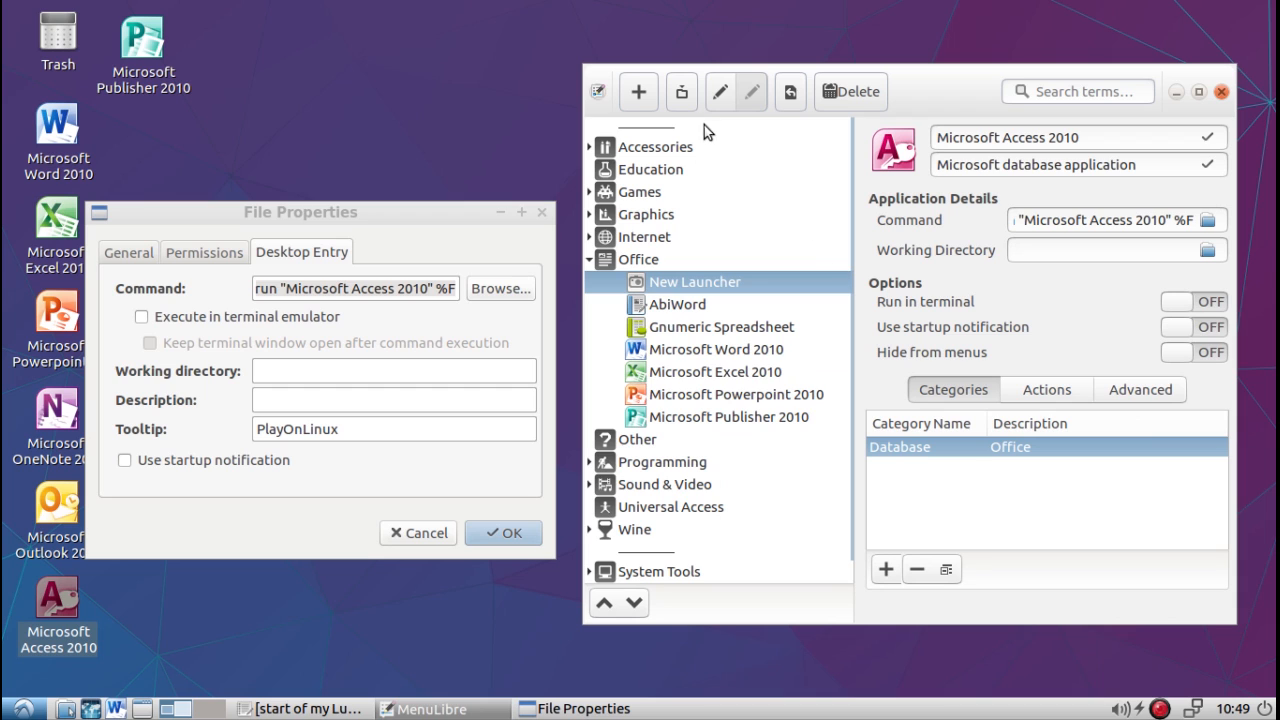
left_click(682, 93)
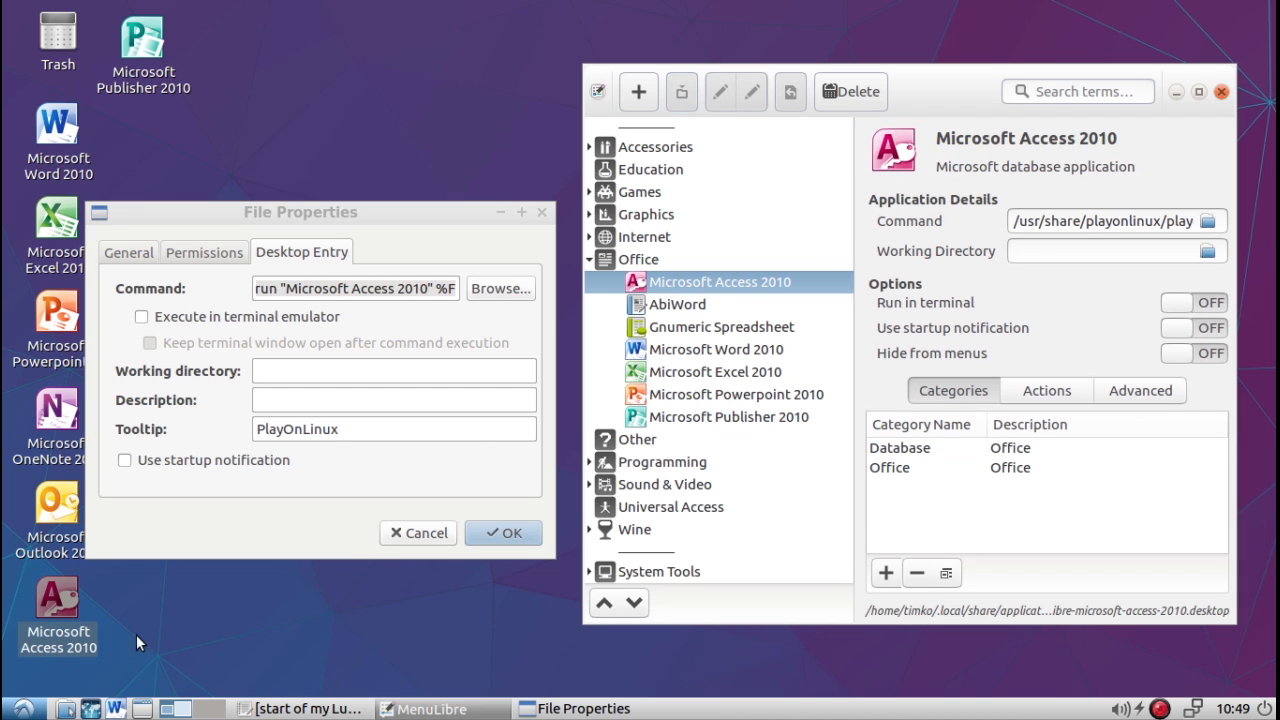
Step: Check the Office category of the desktop's application menu for the Microsoft Access 2010 launcher
left_click(22, 708)
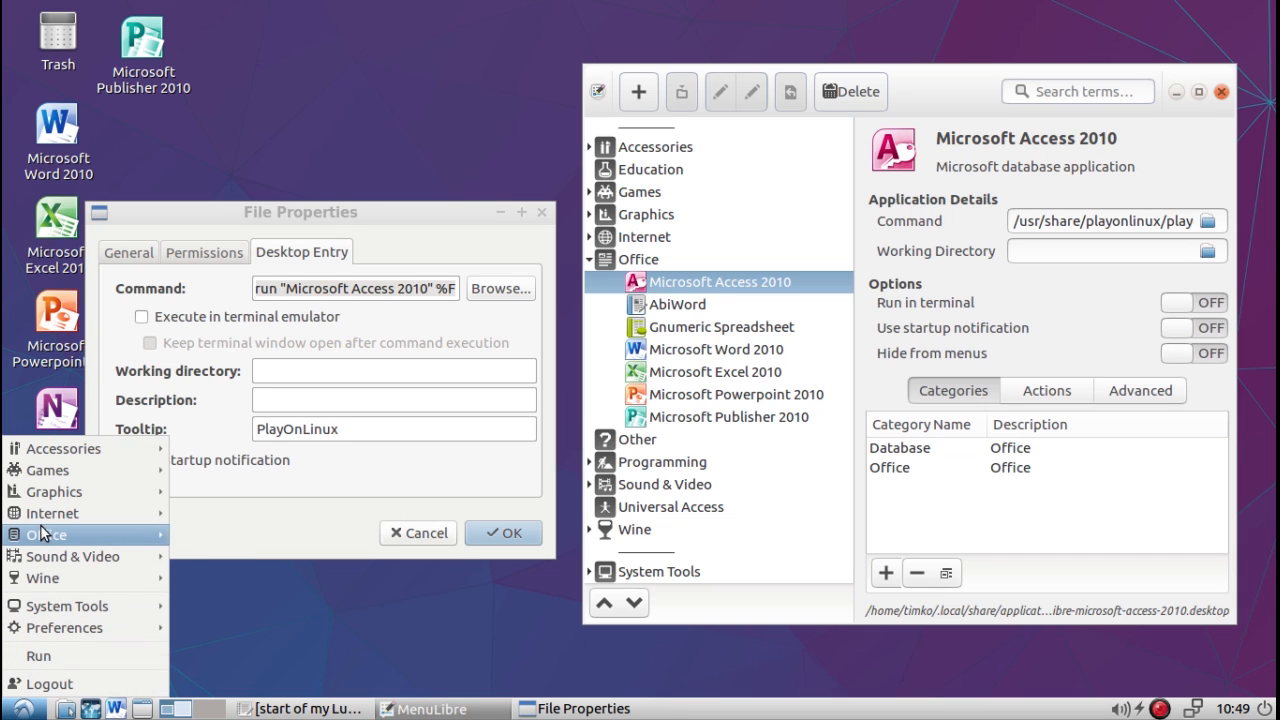
mouse_move(42, 526)
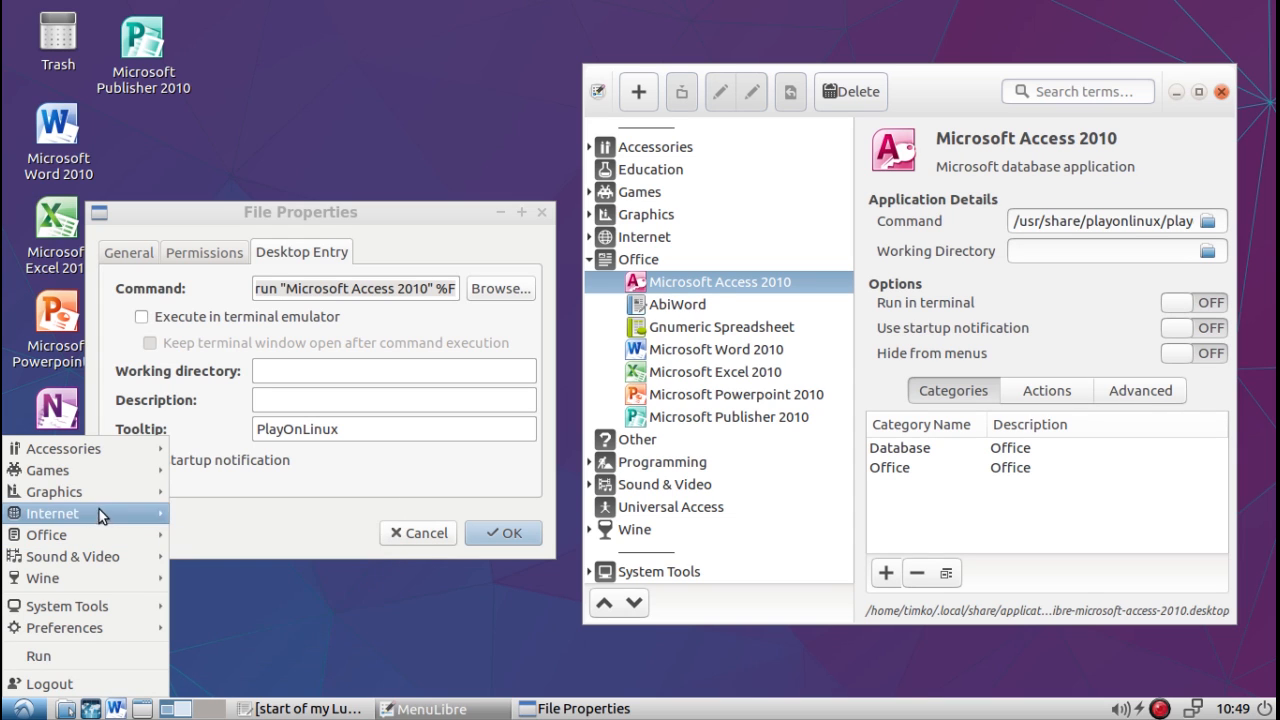
mouse_move(90, 493)
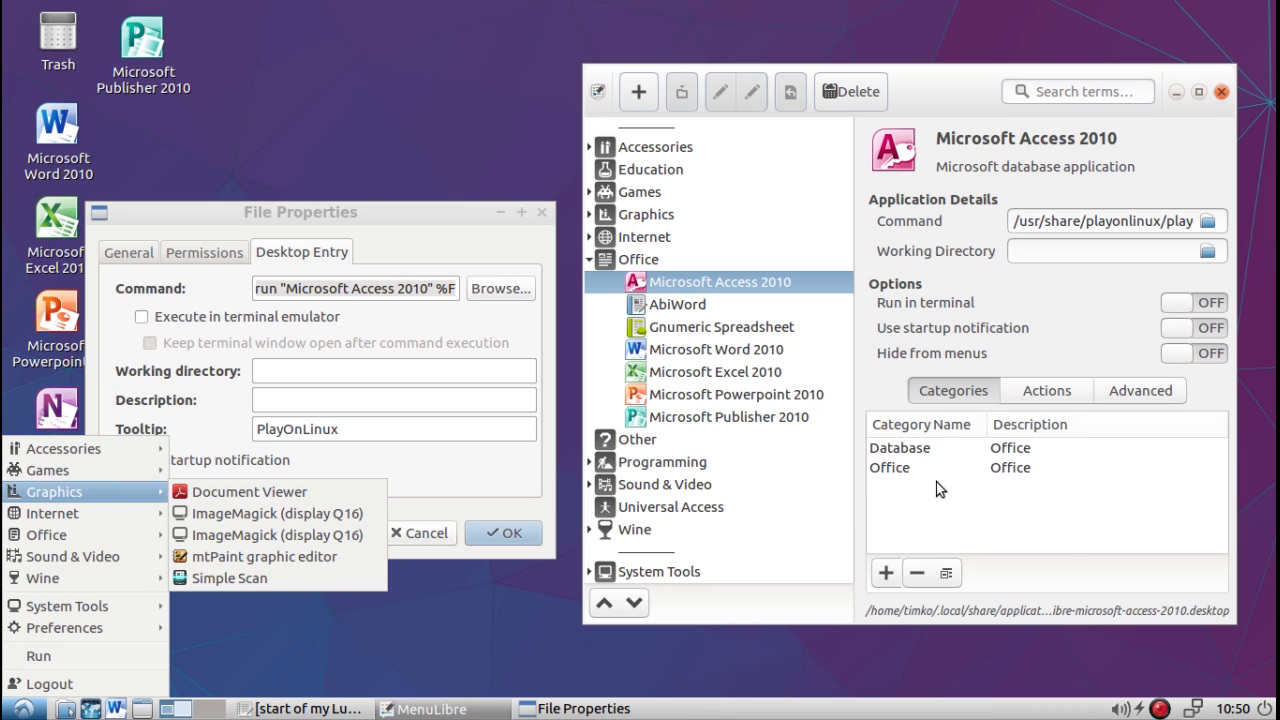
mouse_move(120, 517)
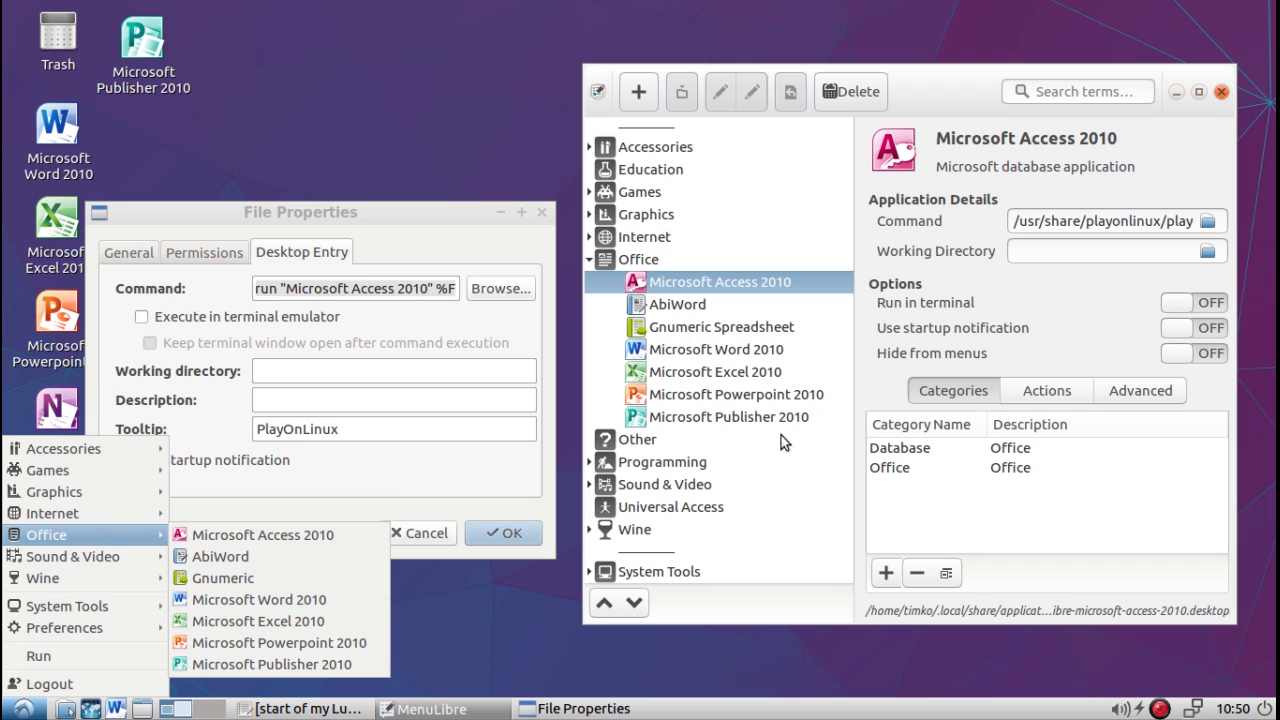
left_click(863, 362)
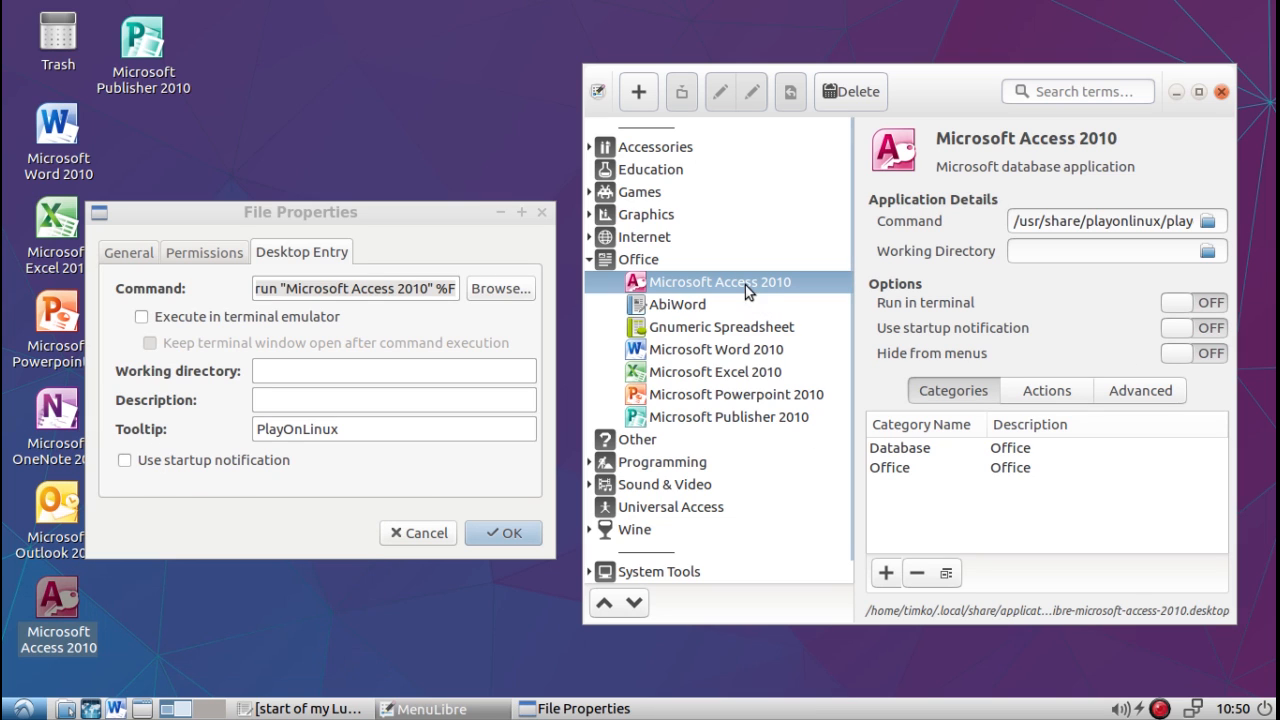
Step: Move the Microsoft Access 2010 launcher to the end of the Office category, below Microsoft Publisher 2010
left_click(605, 603)
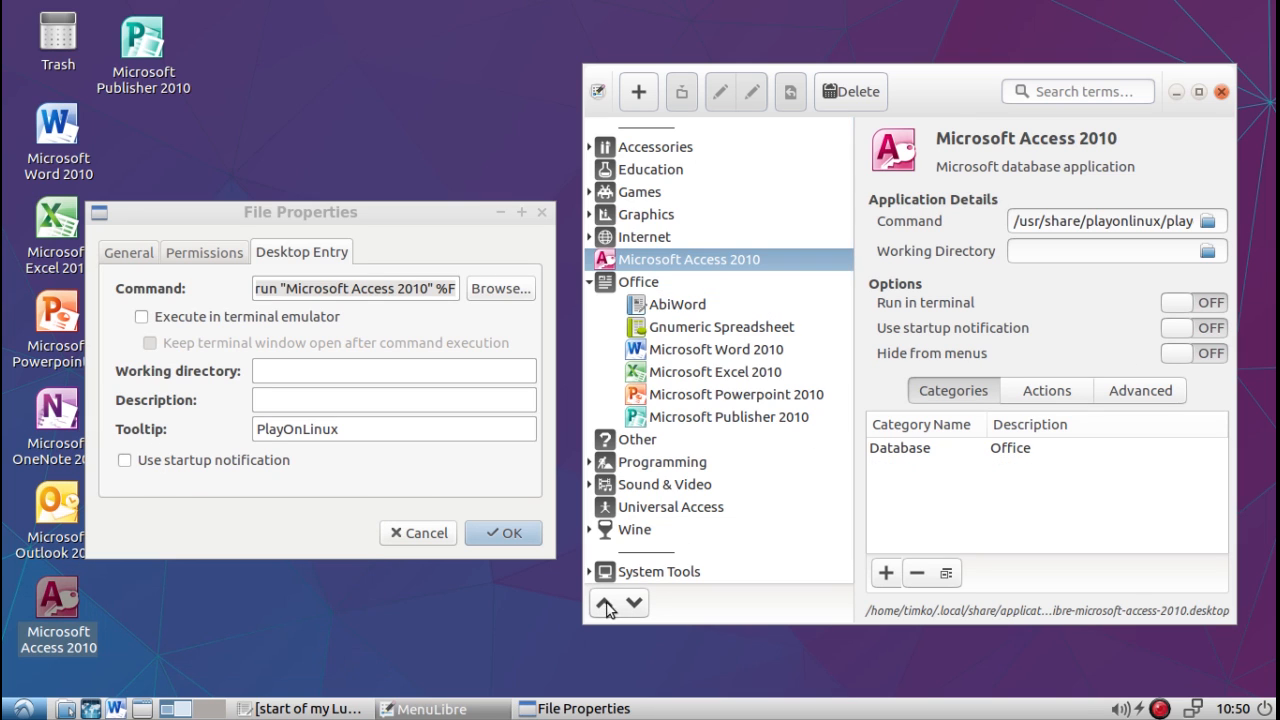
left_click(636, 605)
left_click(636, 605)
left_click(636, 605)
left_click(636, 605)
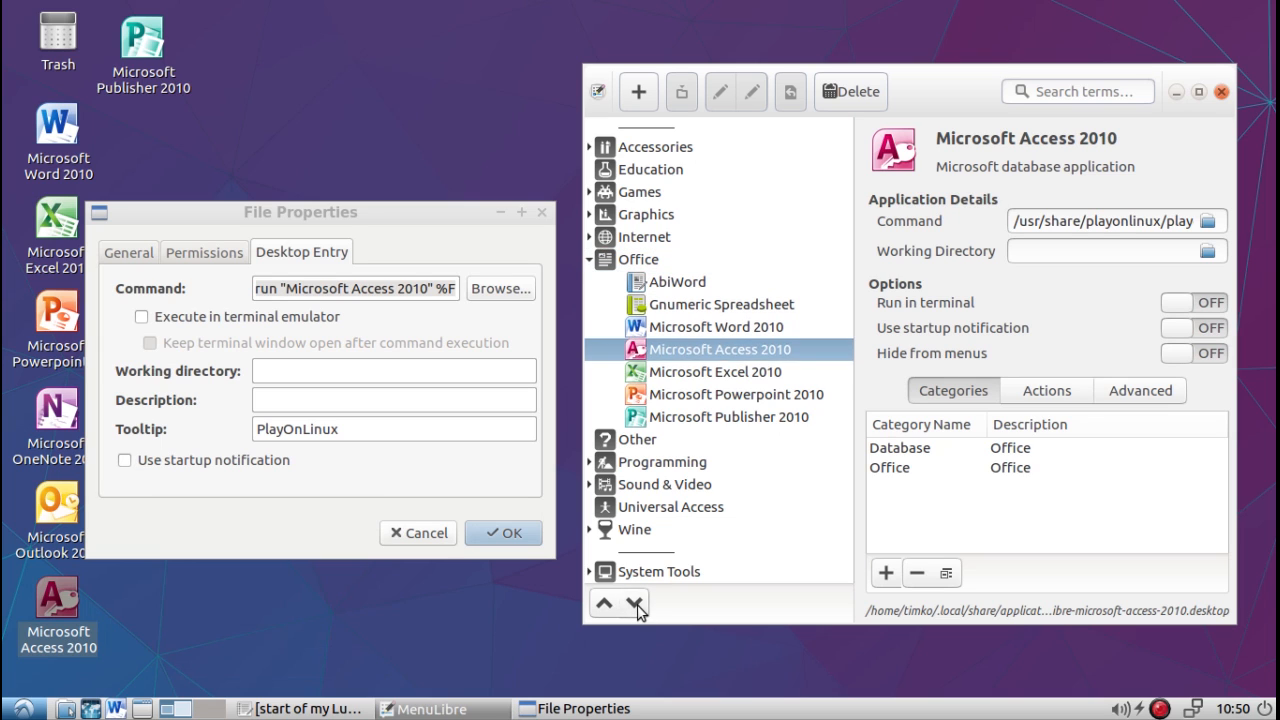
left_click(636, 605)
left_click(636, 605)
left_click(636, 605)
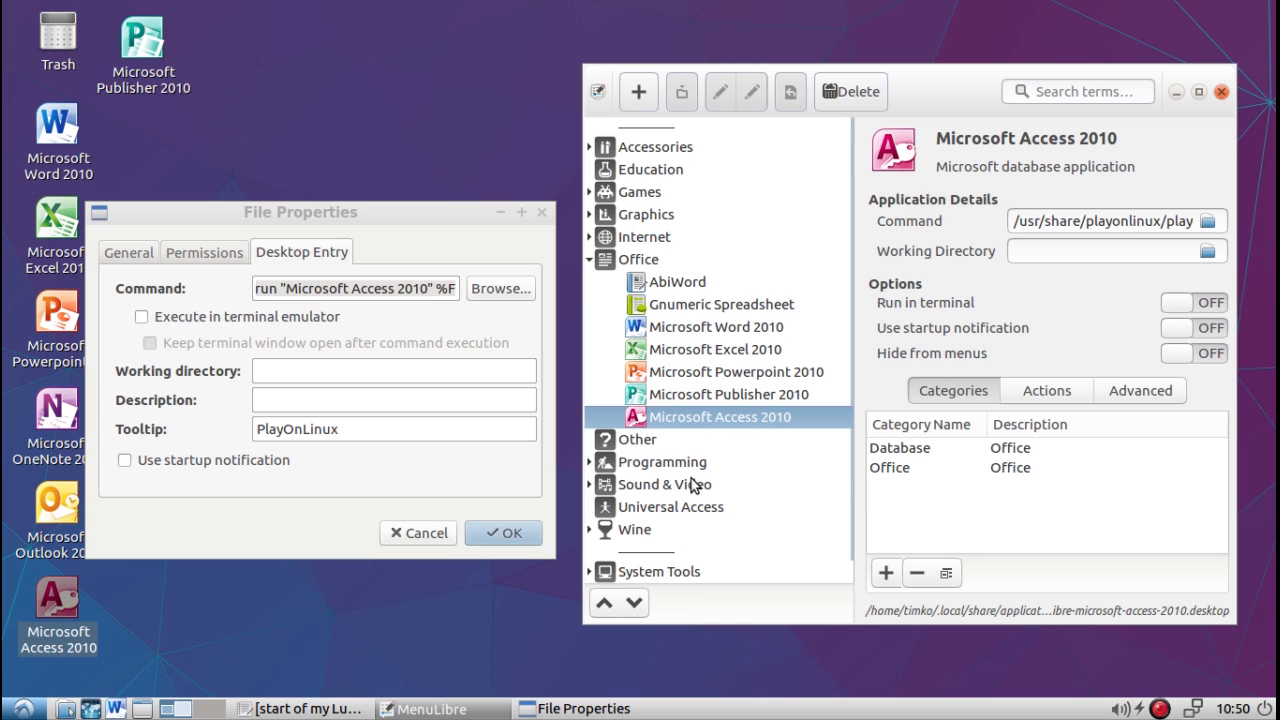
Step: Check the launcher order in the application menu's Office category and close both MenuLibre and the Access file properties without changes
left_click(38, 710)
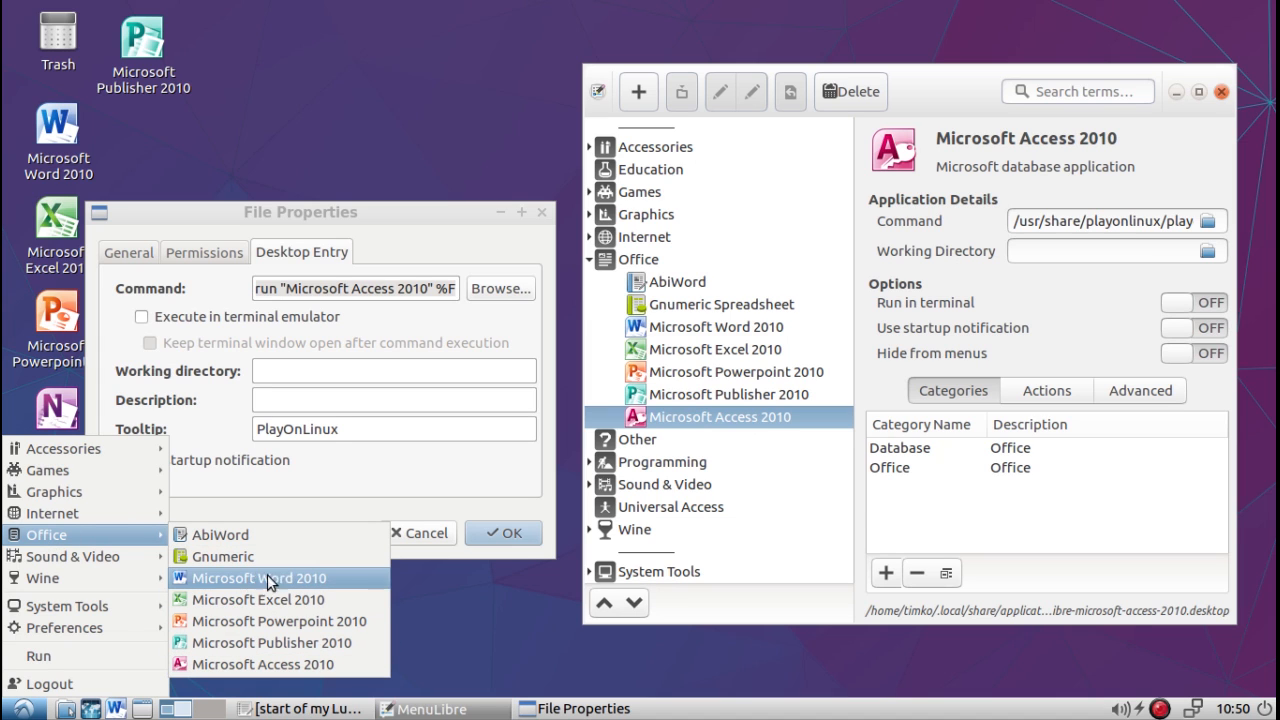
left_click(683, 95)
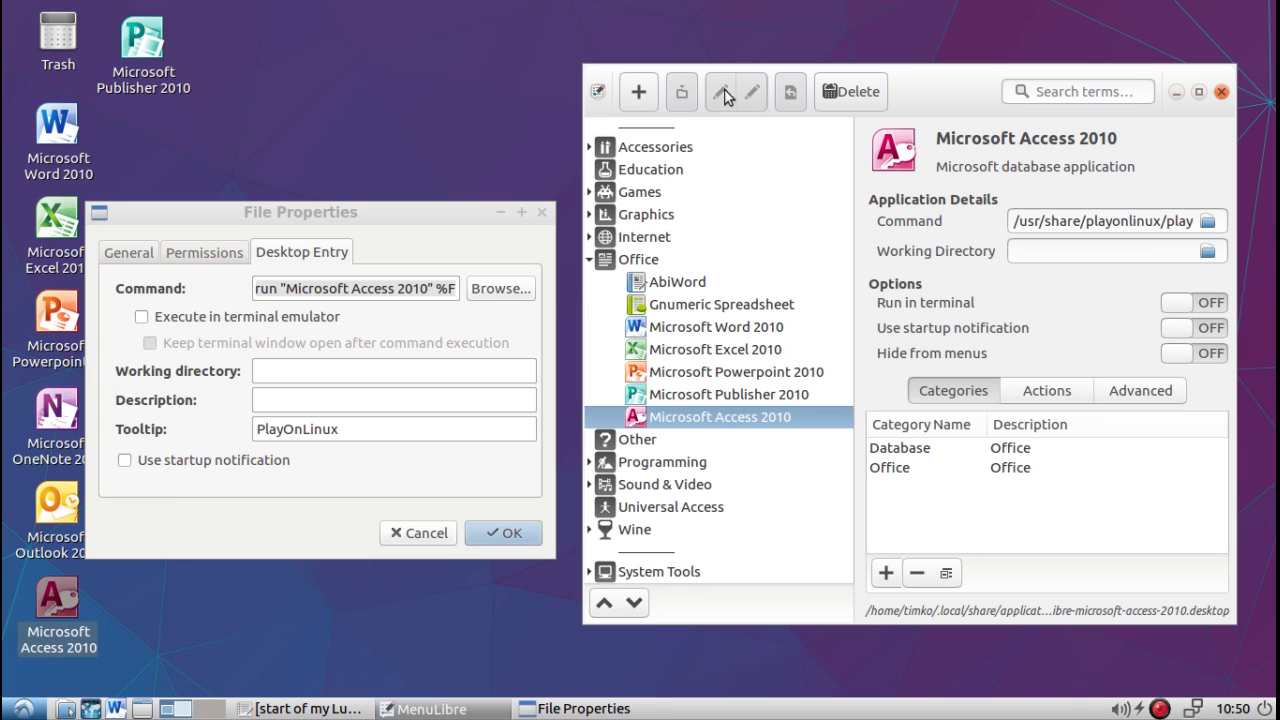
left_click(1219, 92)
left_click(417, 532)
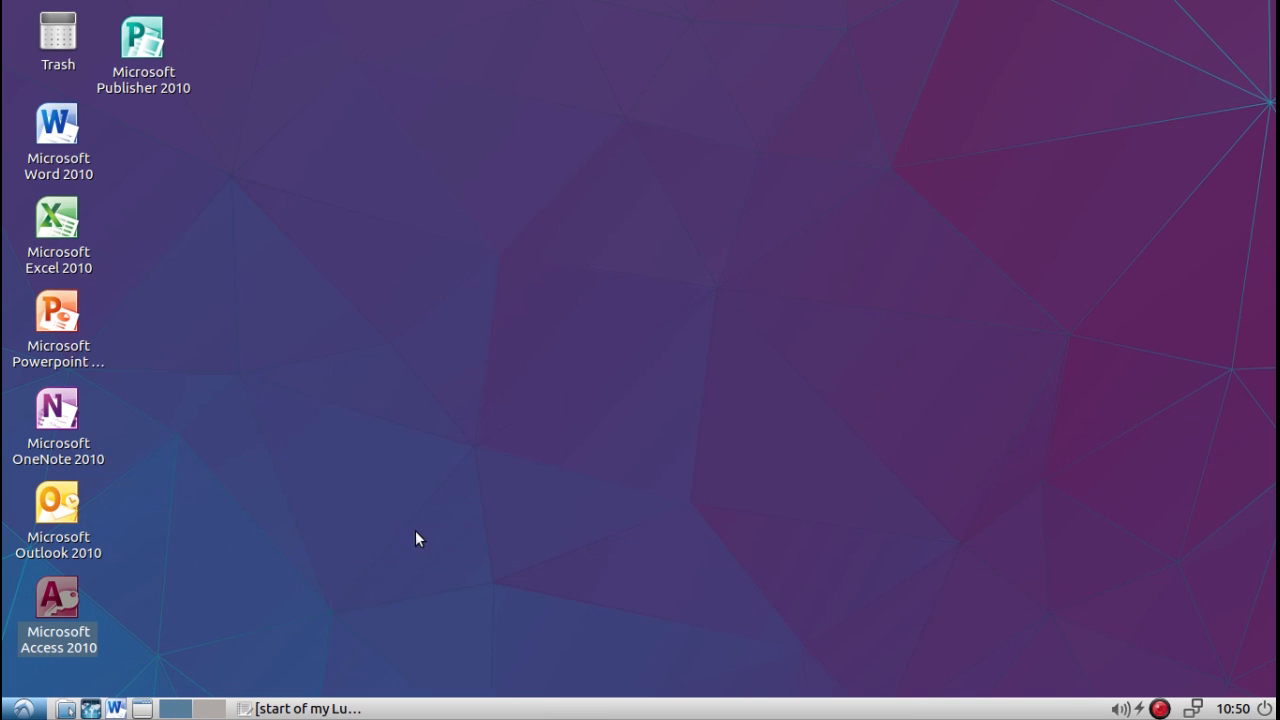
left_click(23, 708)
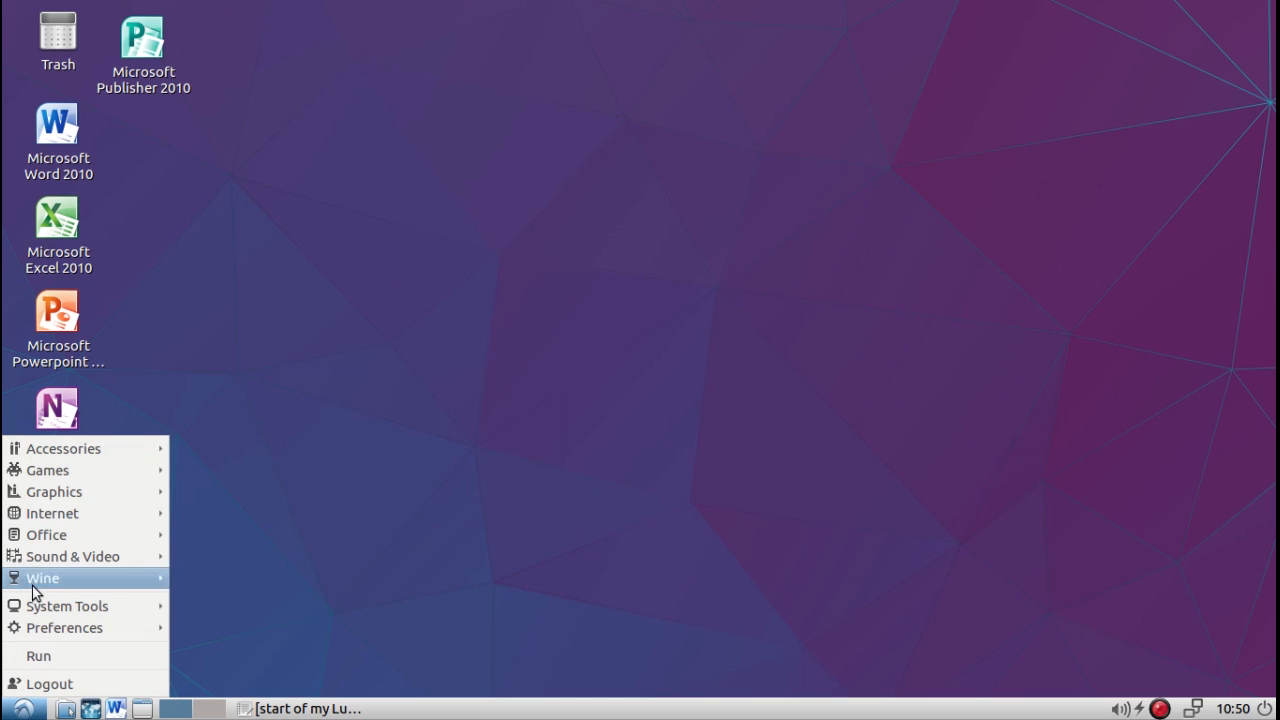
mouse_move(40, 497)
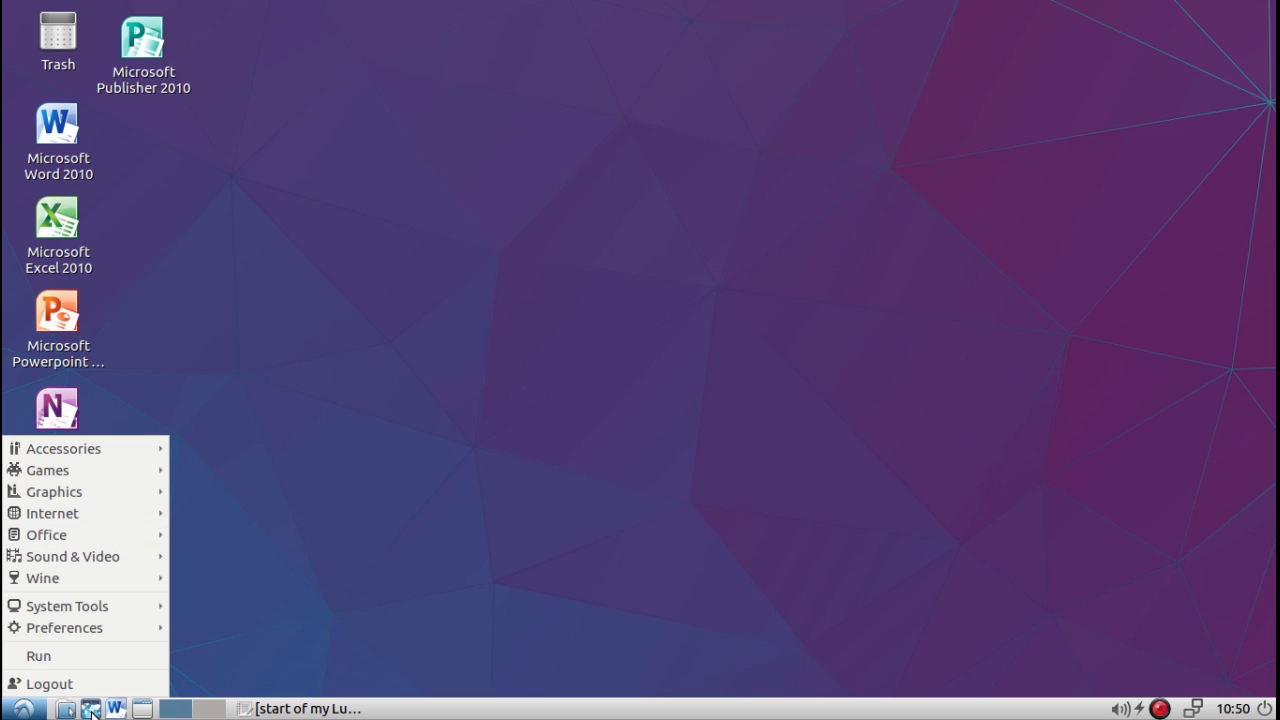
left_click(94, 712)
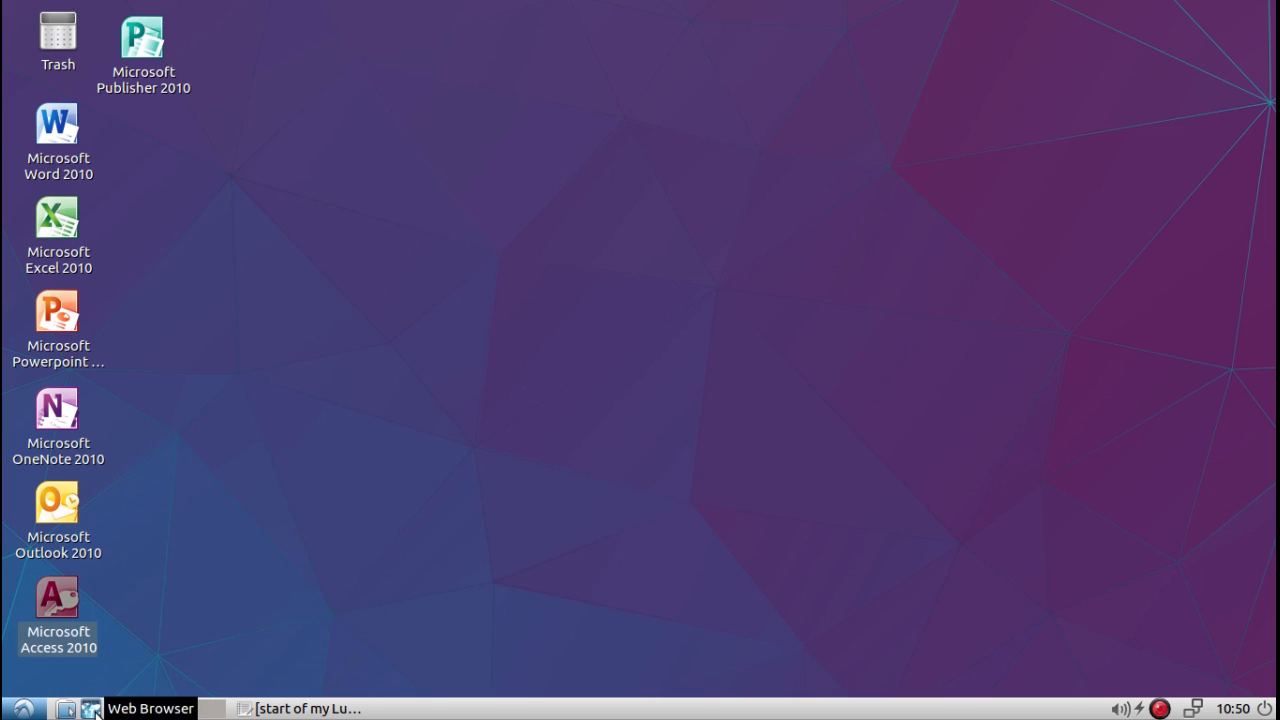
Step: Open the Application Launch Bar settings and compare its installed Office applications with the Office category in the application menu
right_click(94, 712)
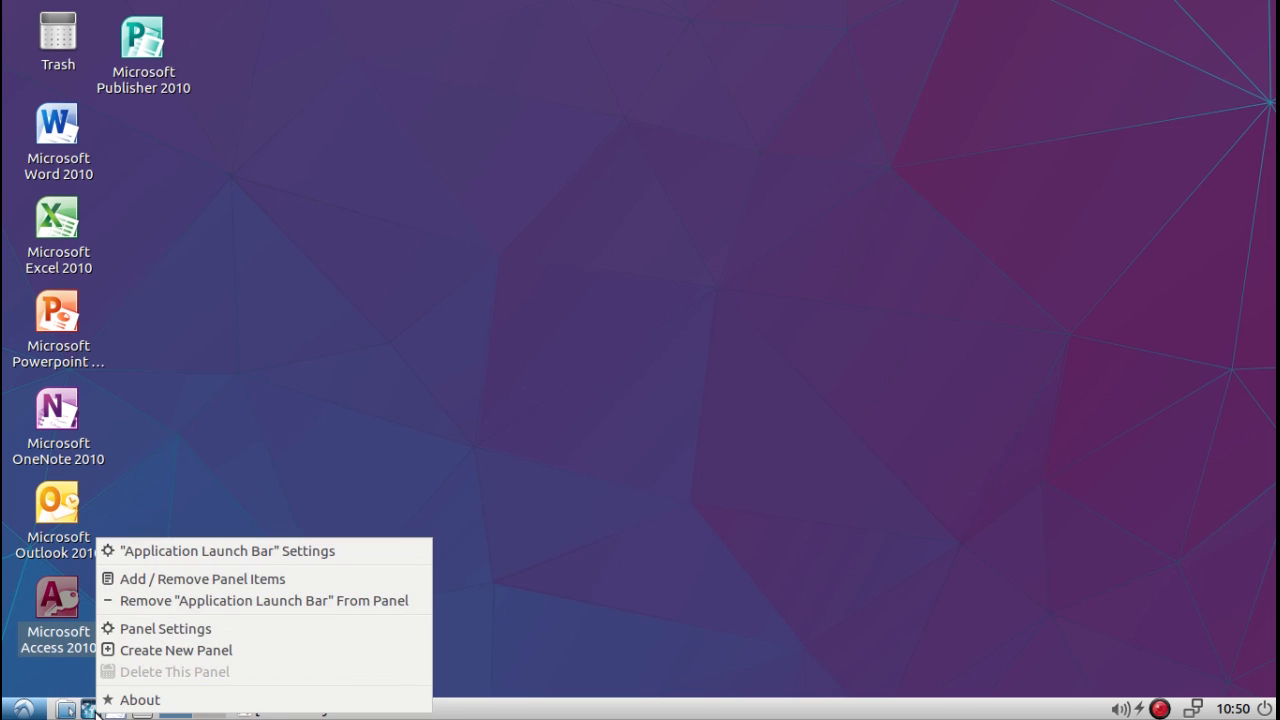
left_click(219, 555)
left_click_drag(240, 265, 621, 117)
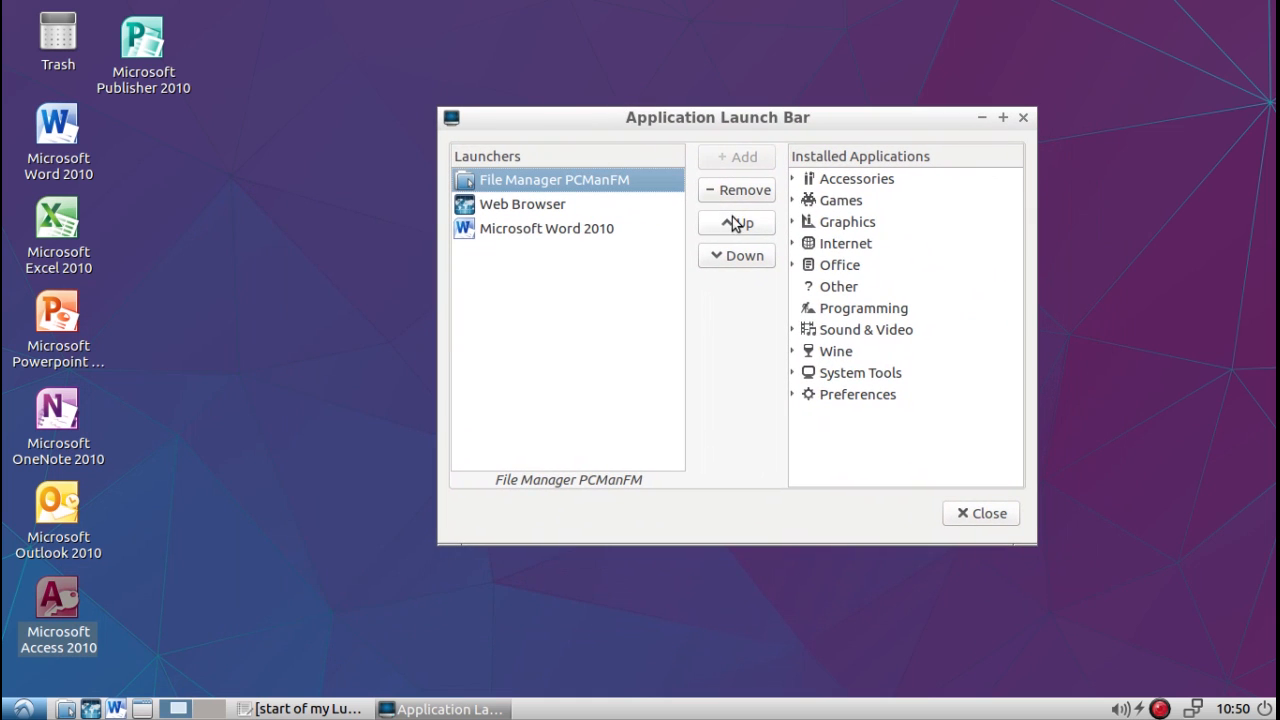
left_click(794, 266)
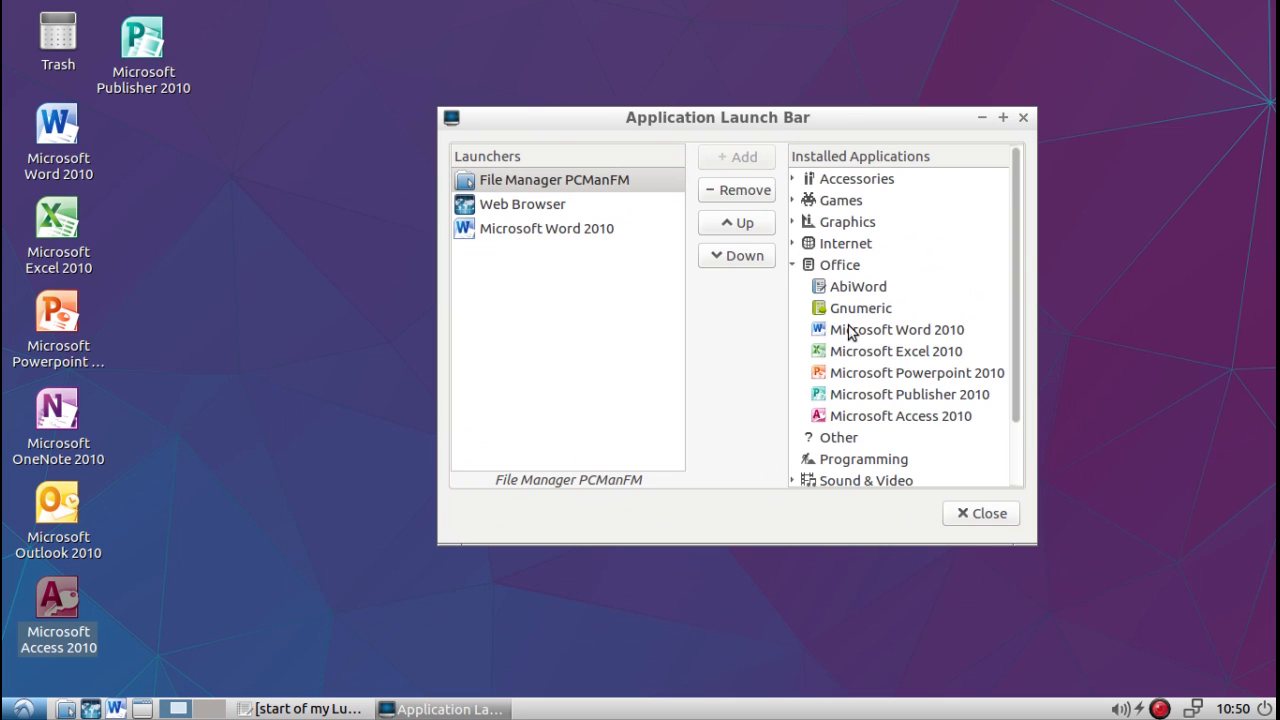
left_click(22, 708)
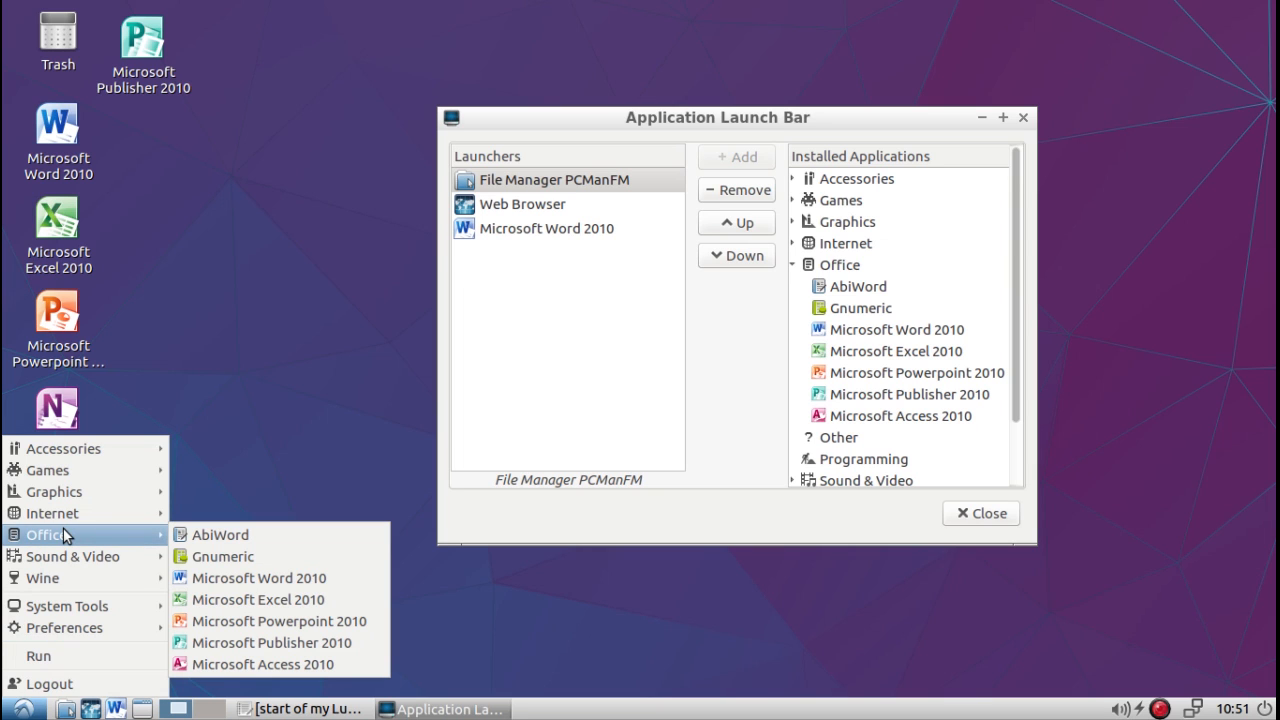
Step: Add Microsoft Excel 2010 from the Office category and Microsoft OneNote 2010 from the Internet category to the launch bar's launchers
left_click(553, 286)
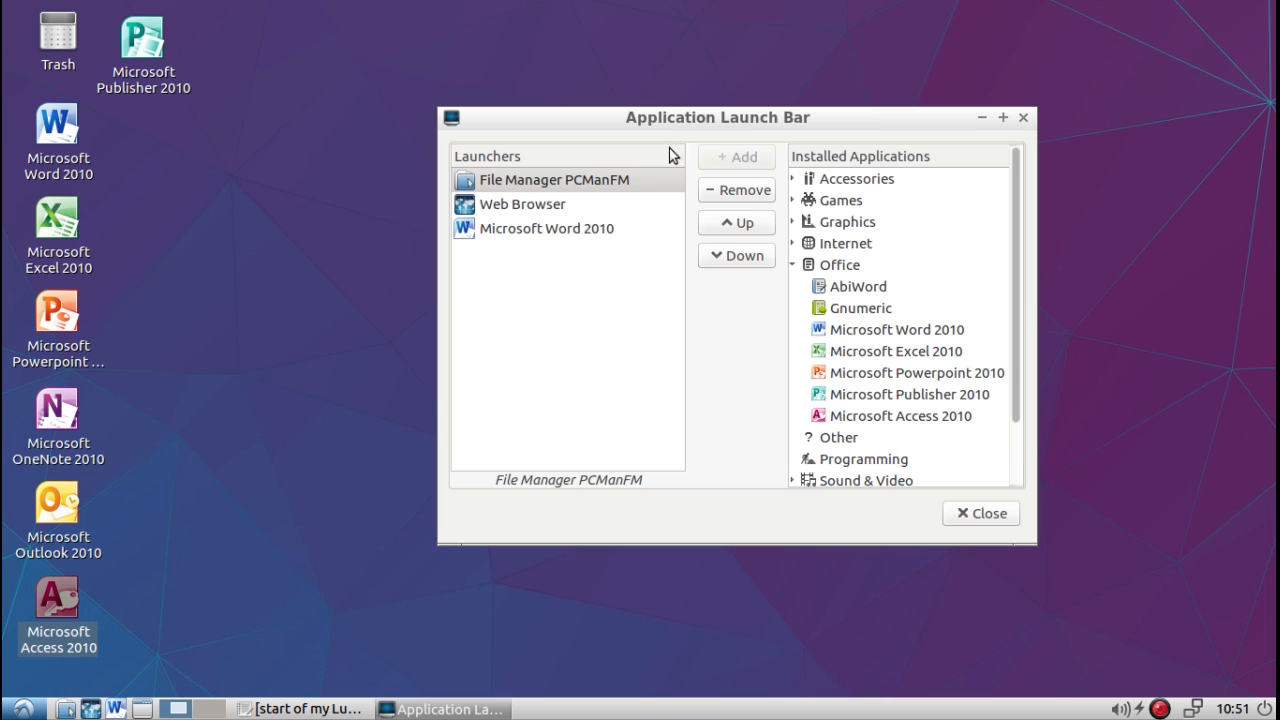
left_click(836, 358)
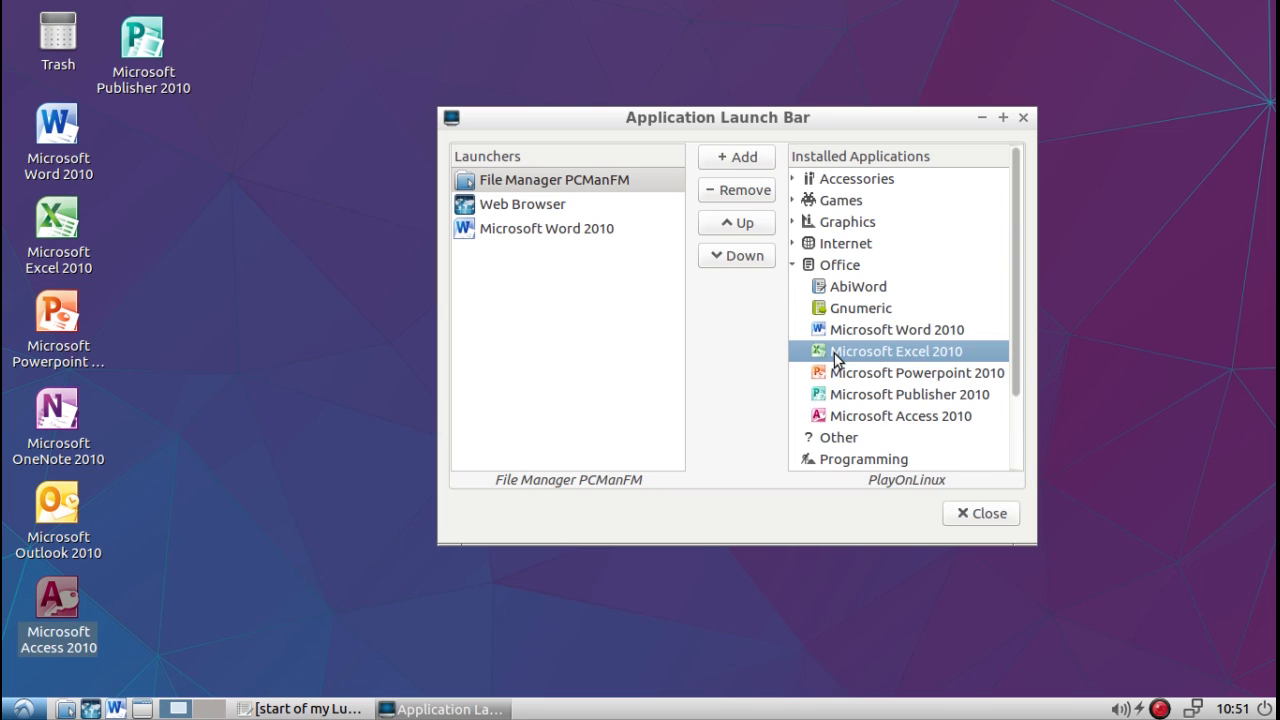
left_click(736, 160)
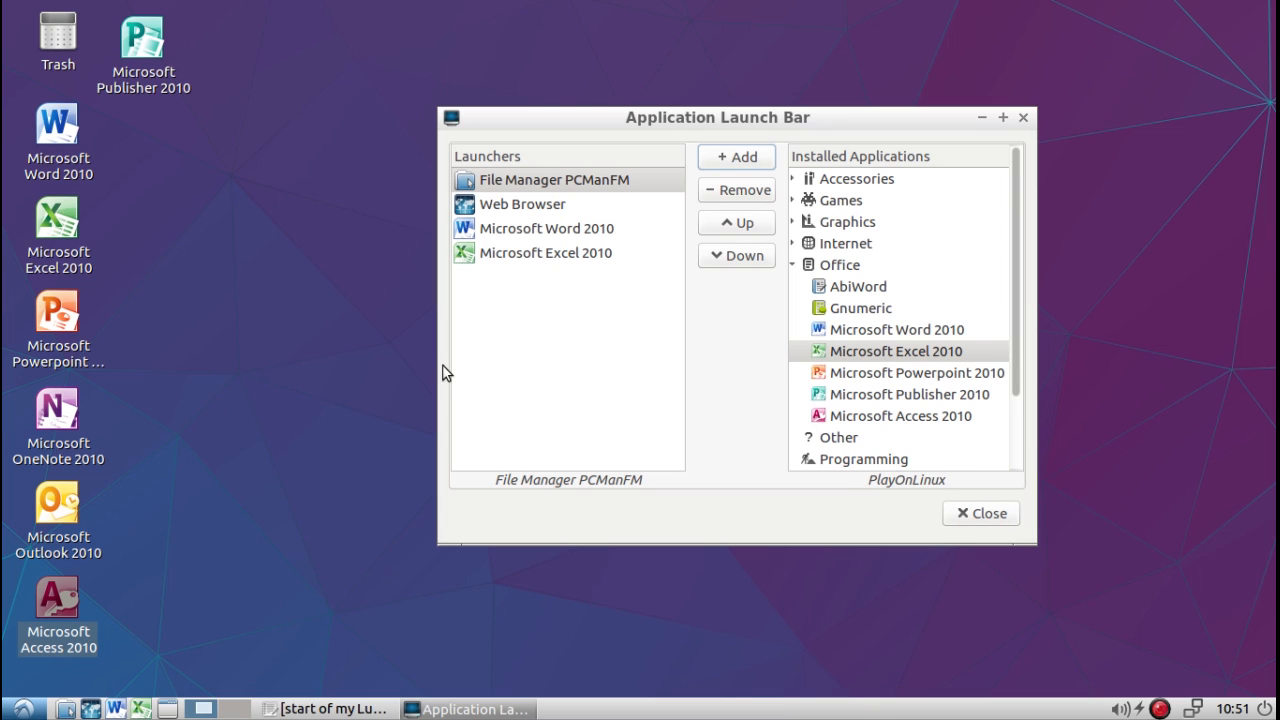
left_click(798, 242)
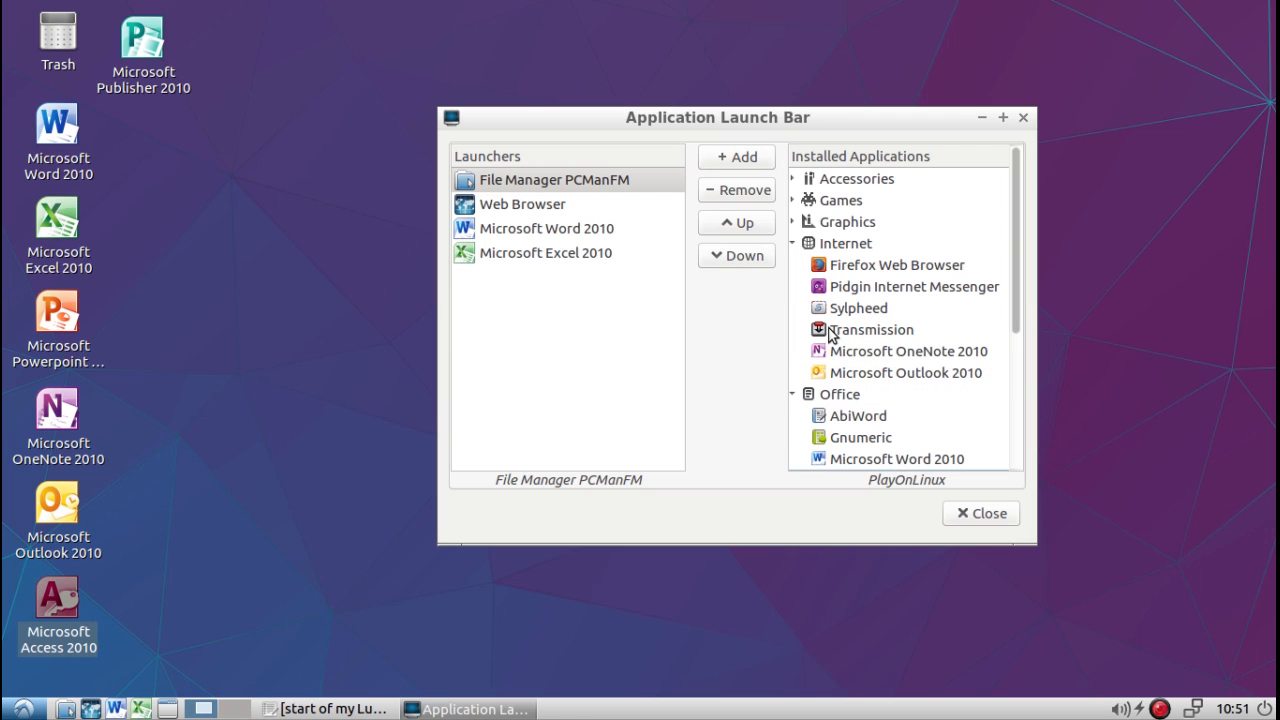
left_click(838, 358)
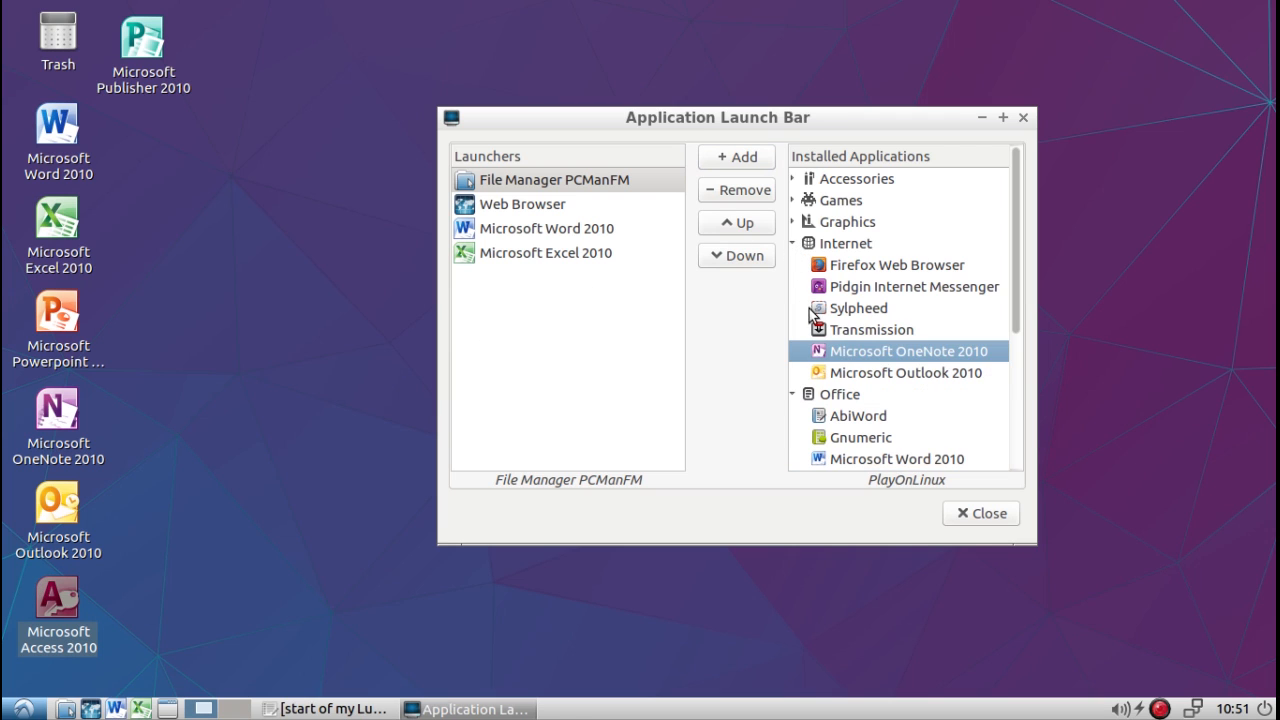
left_click(746, 162)
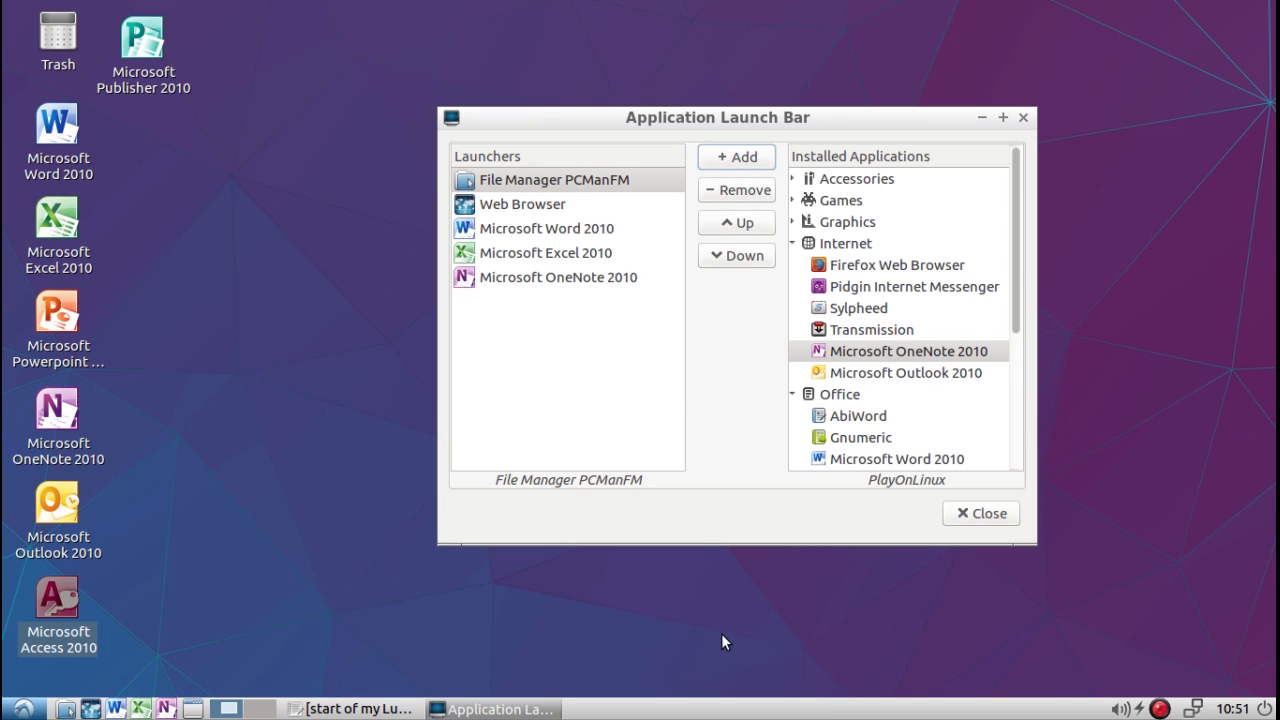
Step: Check the Games and Accessories categories of the installed applications and close the Application Launch Bar settings
left_click(794, 202)
left_click(794, 202)
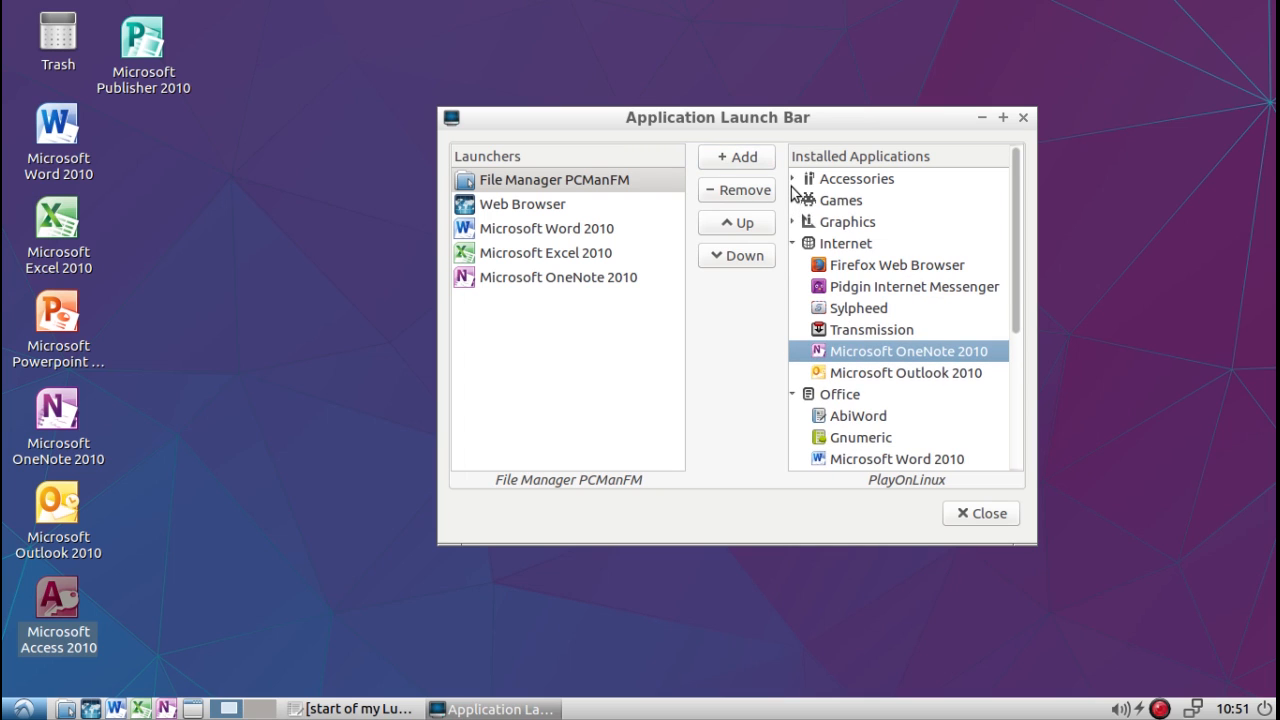
left_click(792, 179)
left_click(792, 179)
left_click(22, 709)
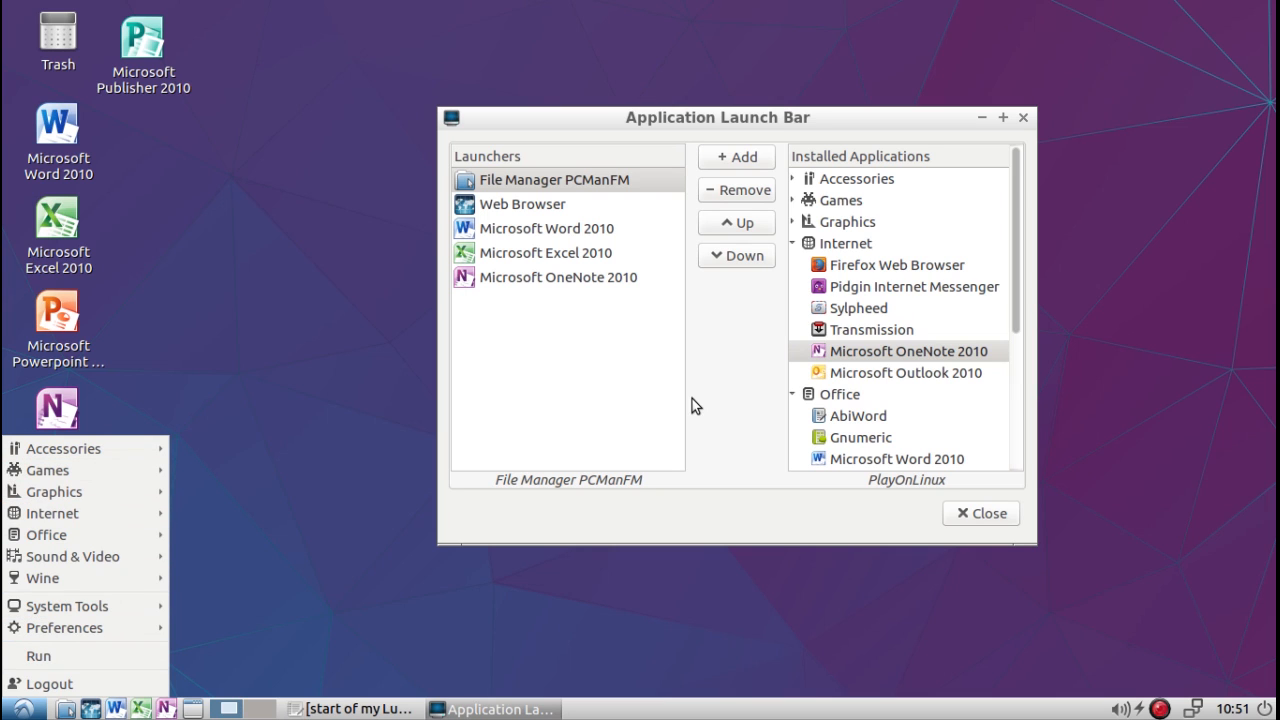
left_click(629, 368)
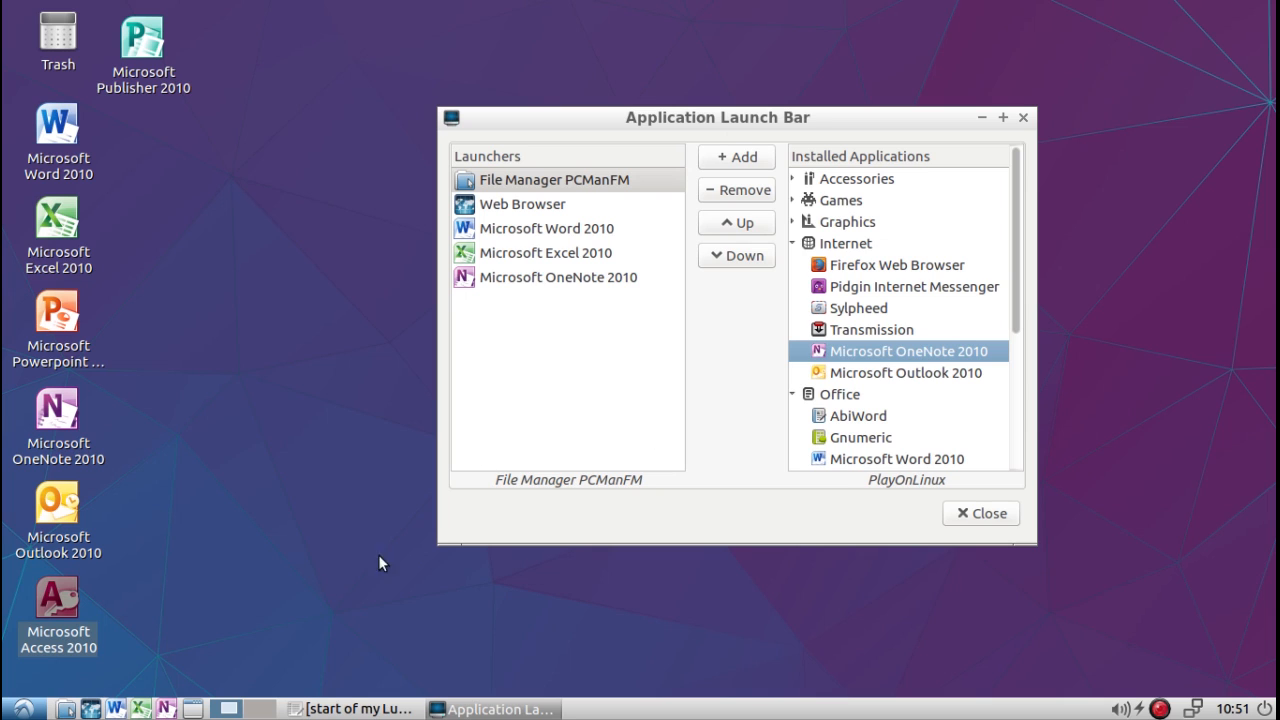
left_click(976, 515)
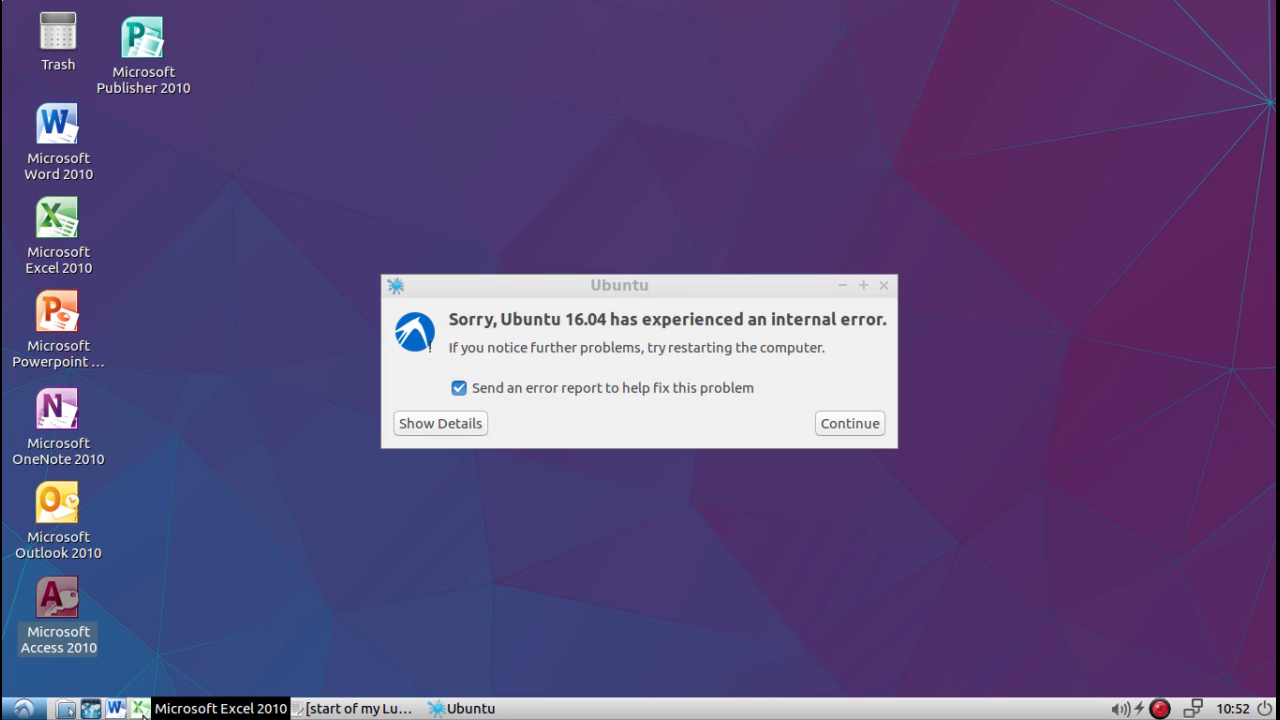
Step: Test the Microsoft Excel 2010 and Microsoft Word 2010 launchers in the launch bar, dismissing the Ubuntu error report and closing both programs
left_click(140, 708)
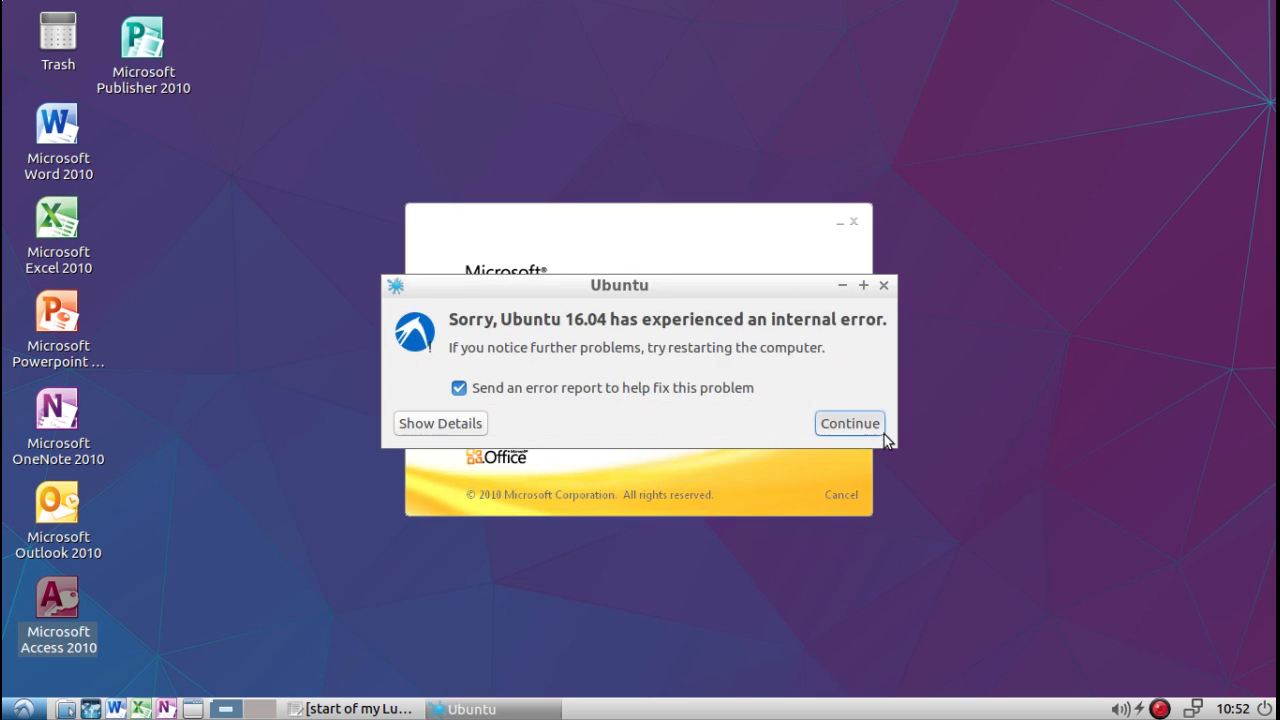
left_click(883, 433)
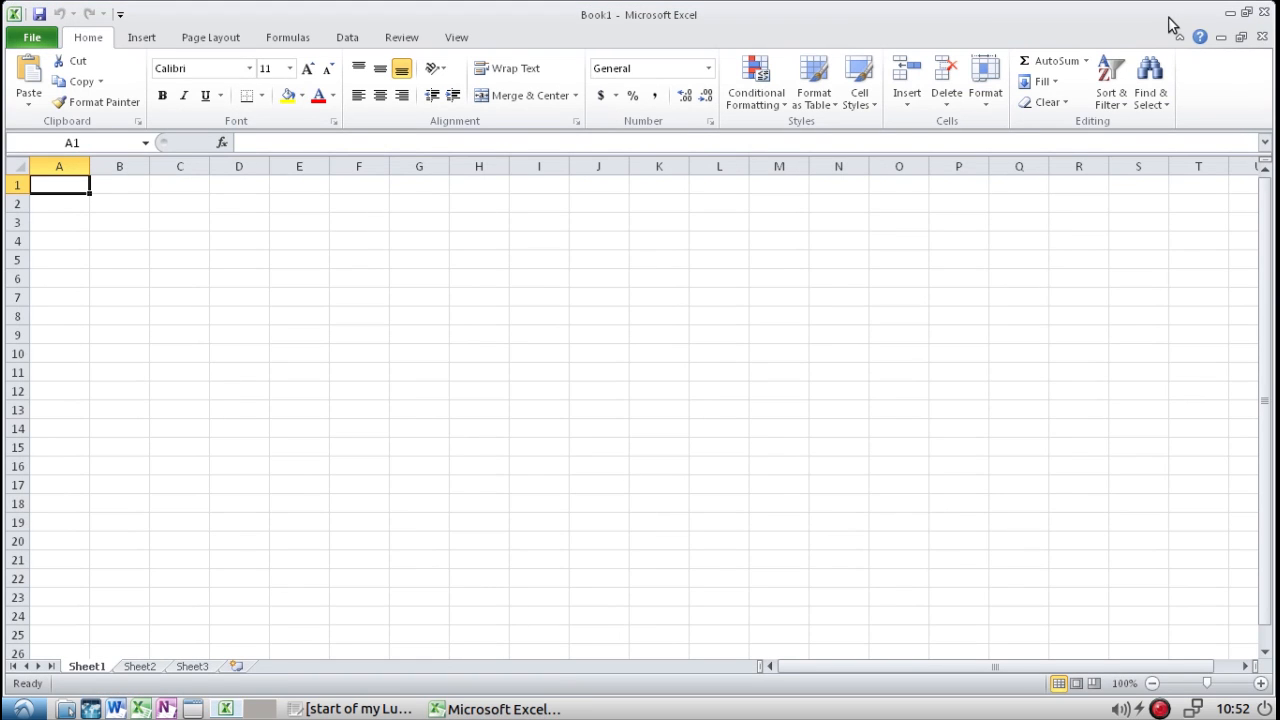
left_click(1262, 14)
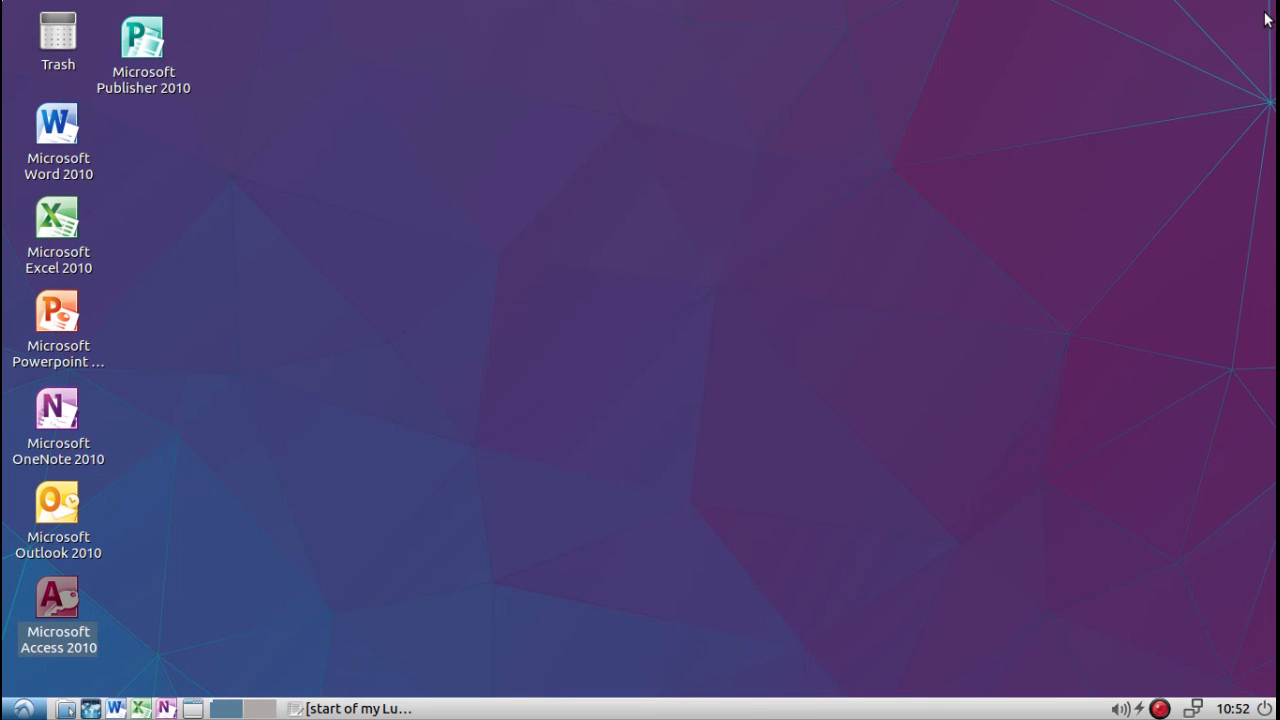
left_click(116, 708)
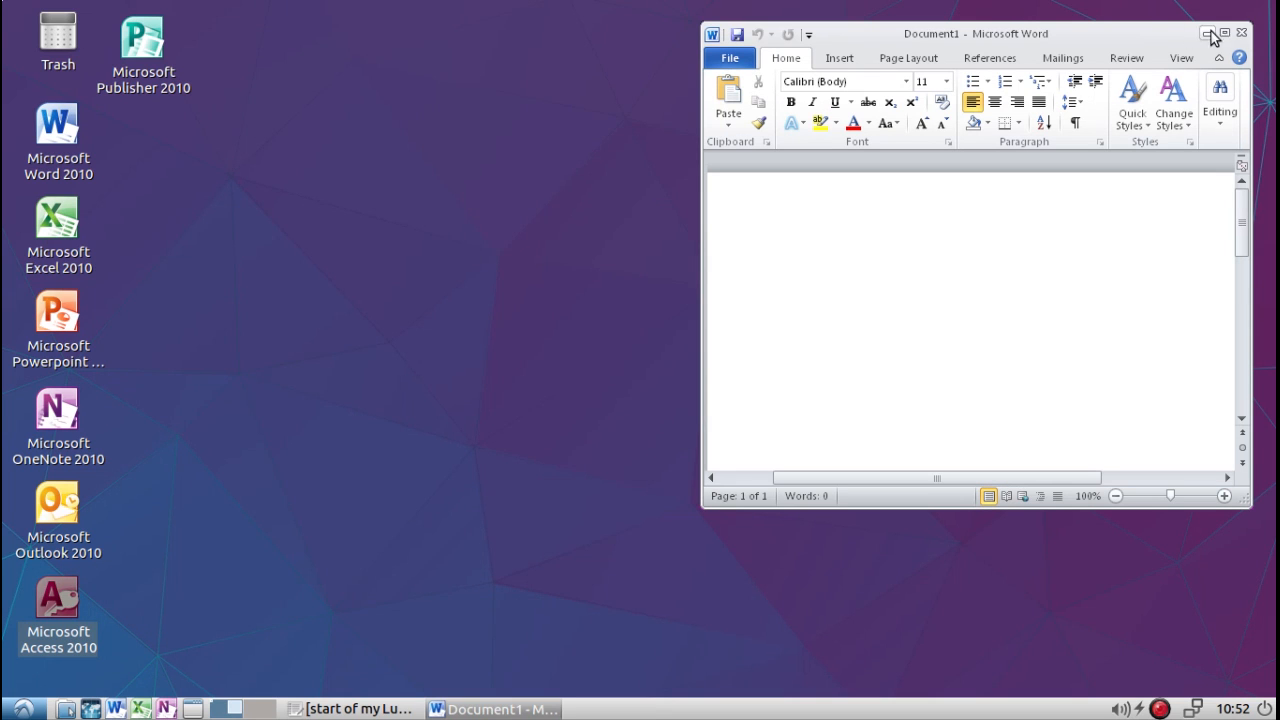
left_click(1241, 33)
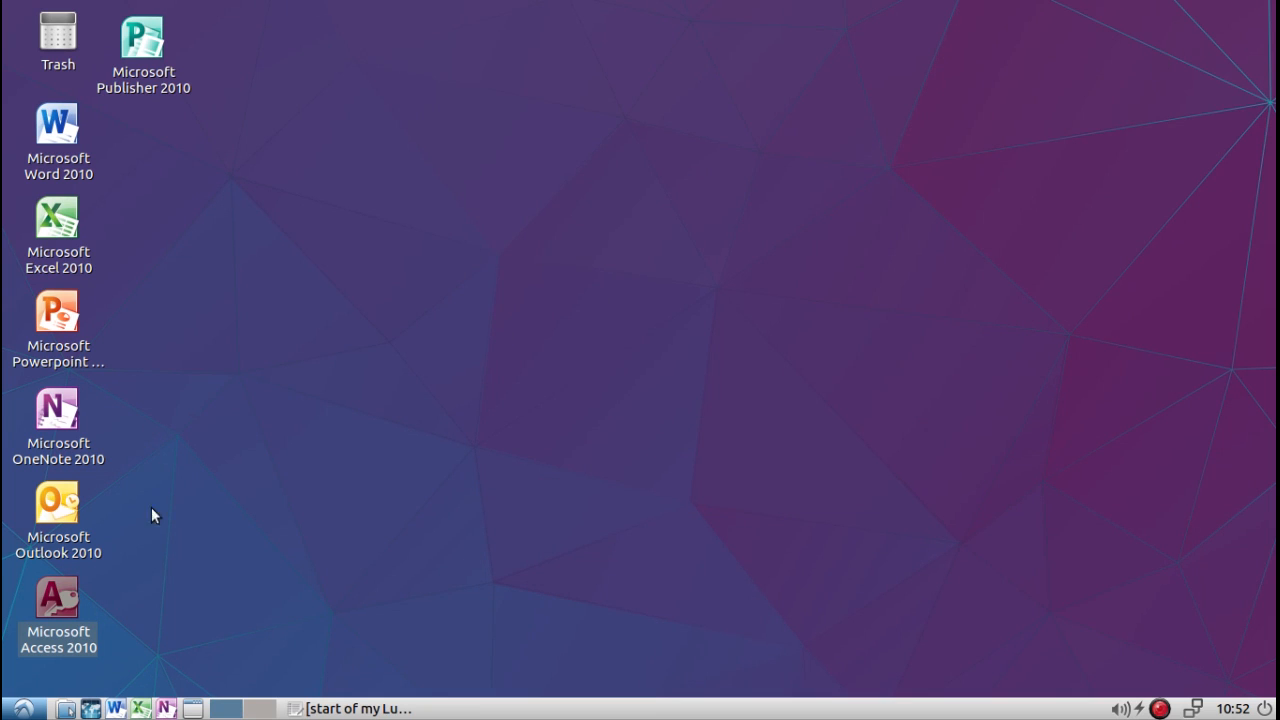
Step: Move all seven Microsoft Office 2010 shortcuts from the desktop to the trash
left_click(138, 606)
left_click_drag(126, 658, 60, 40)
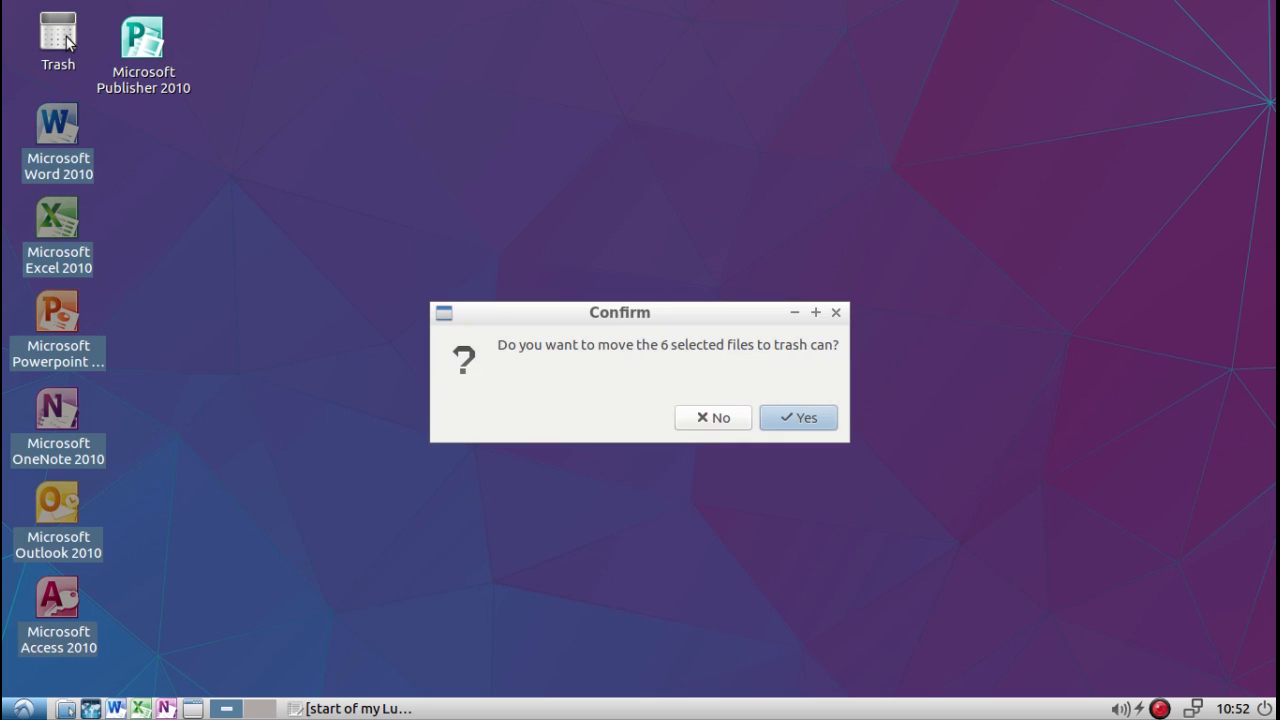
left_click(777, 425)
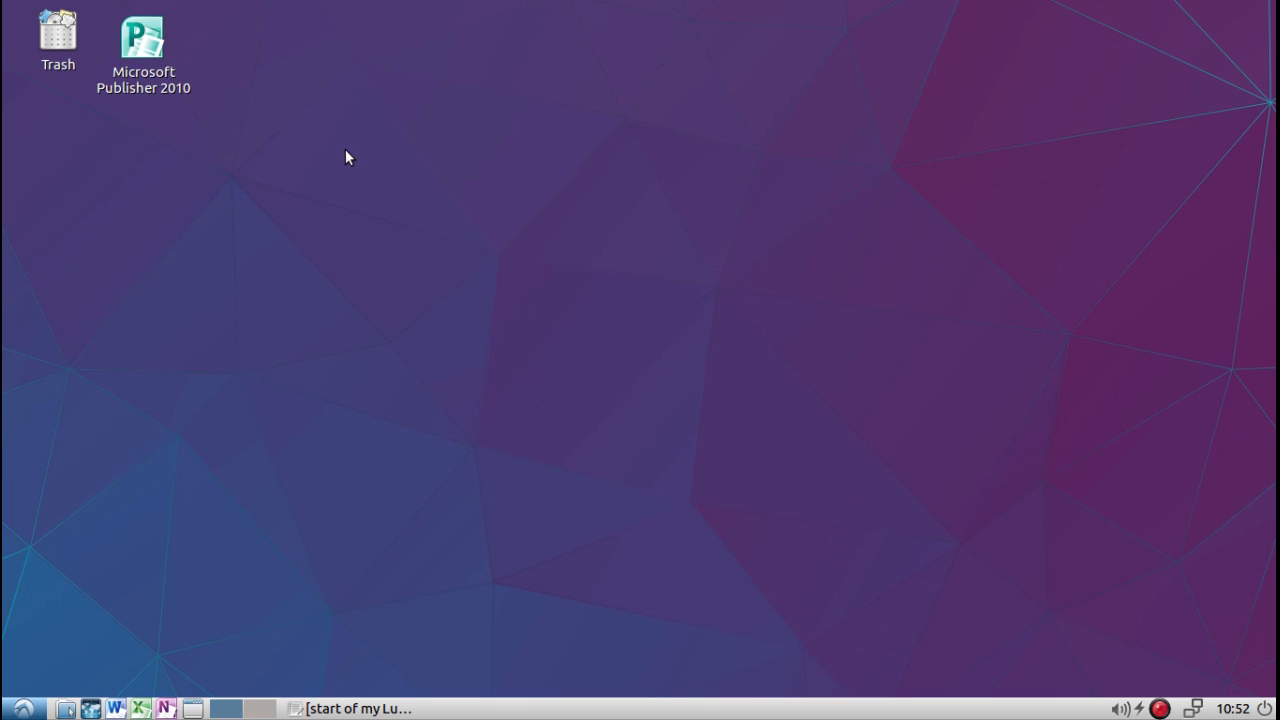
left_click_drag(145, 42, 60, 38)
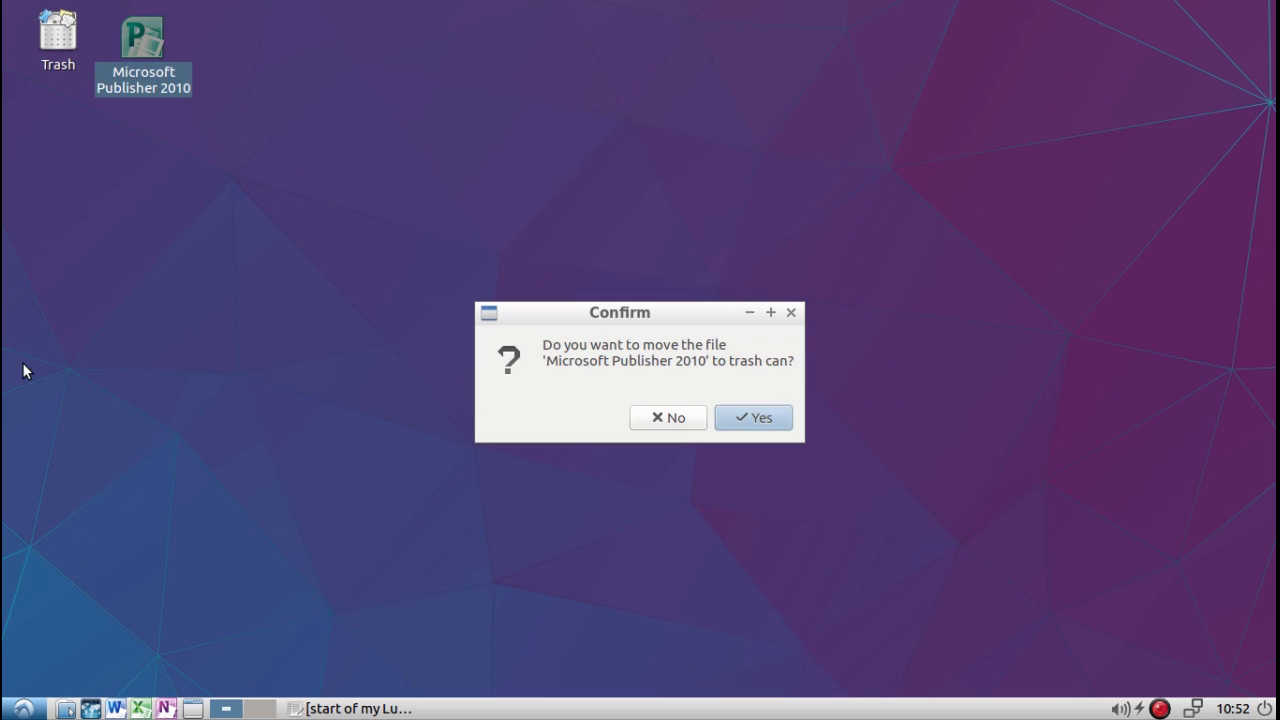
left_click(740, 417)
Step: Check the application menu's Office and Internet categories, test the Microsoft Word 2010 launcher from the menu and close Word
left_click(22, 708)
mouse_move(35, 610)
mouse_move(44, 537)
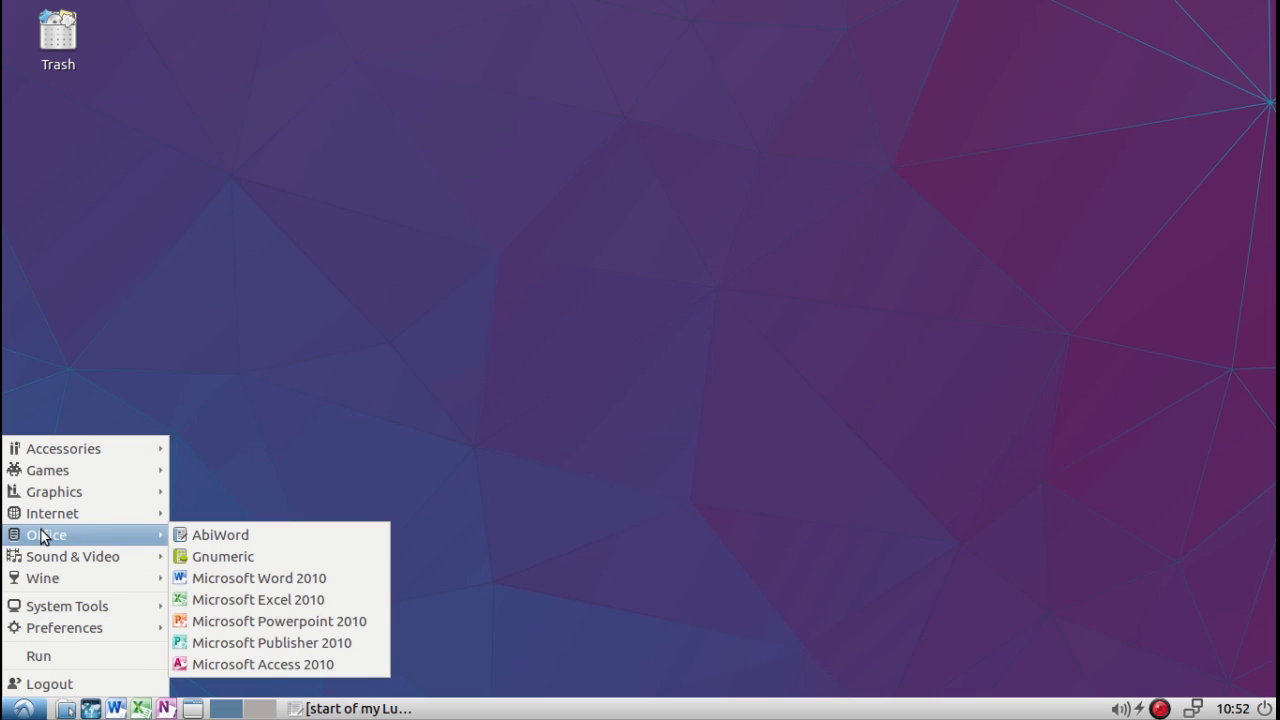
mouse_move(44, 515)
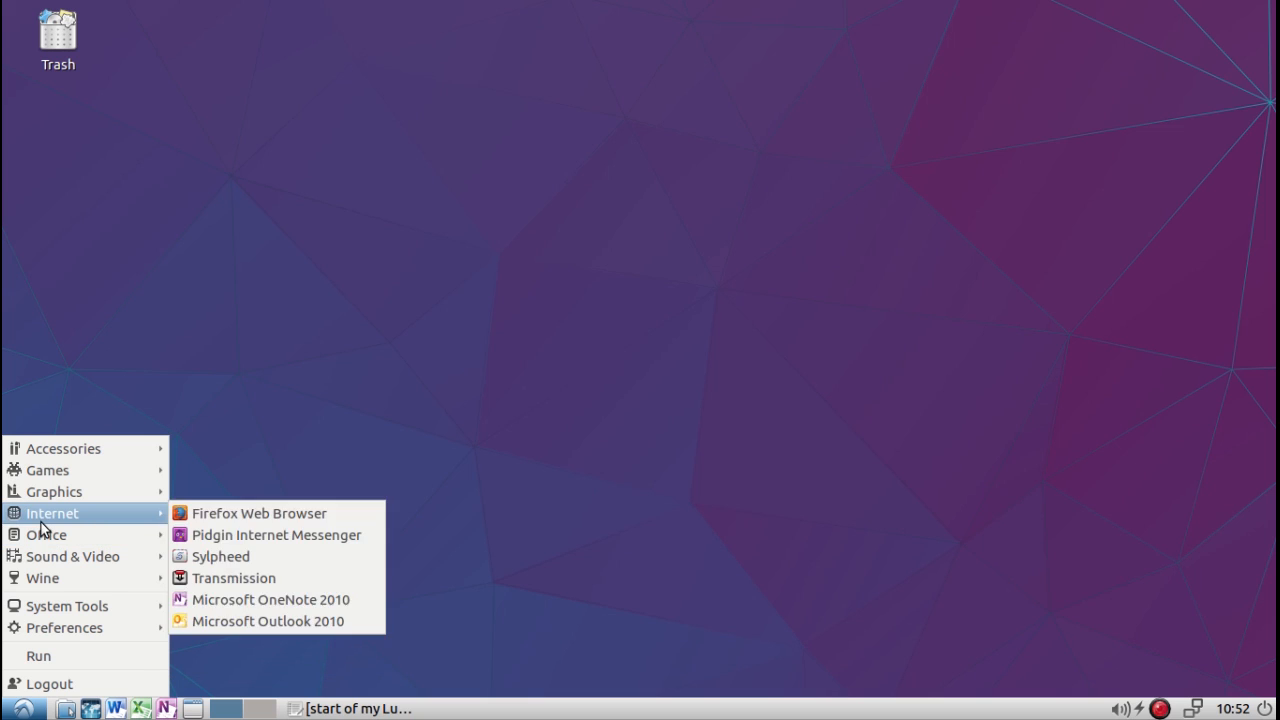
left_click(276, 578)
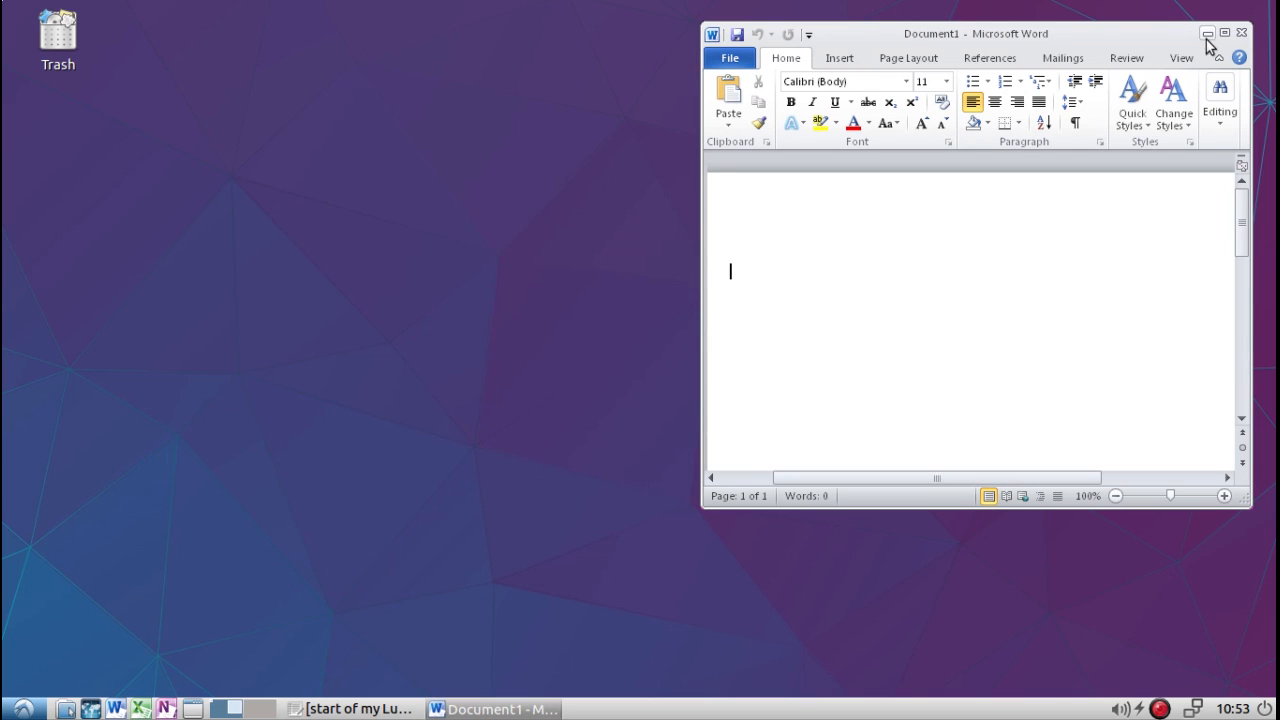
left_click(1241, 33)
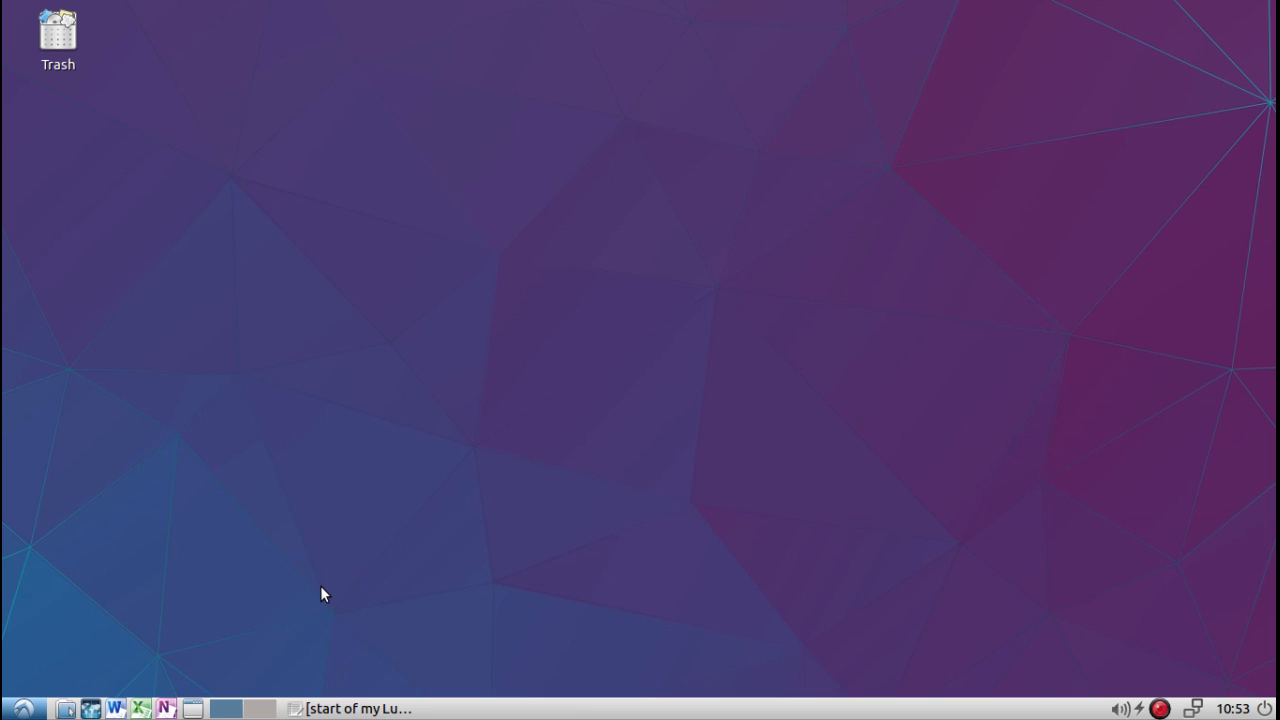
left_click(22, 710)
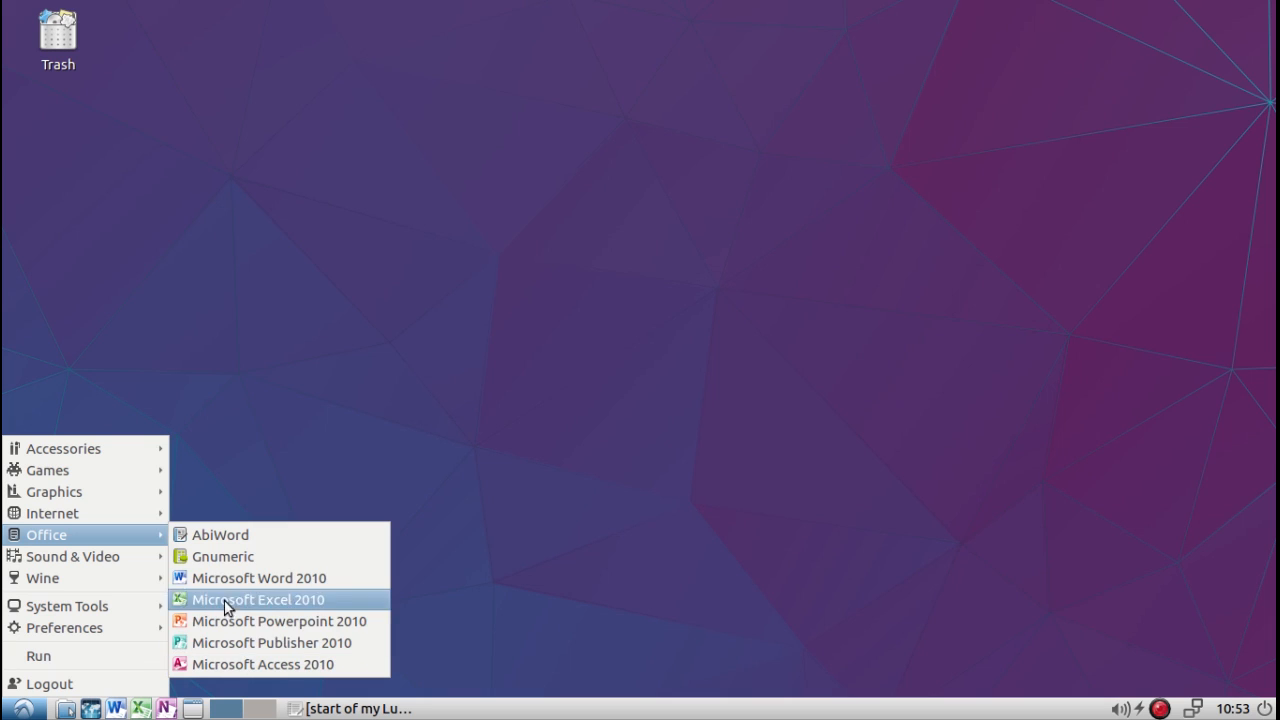
mouse_move(128, 518)
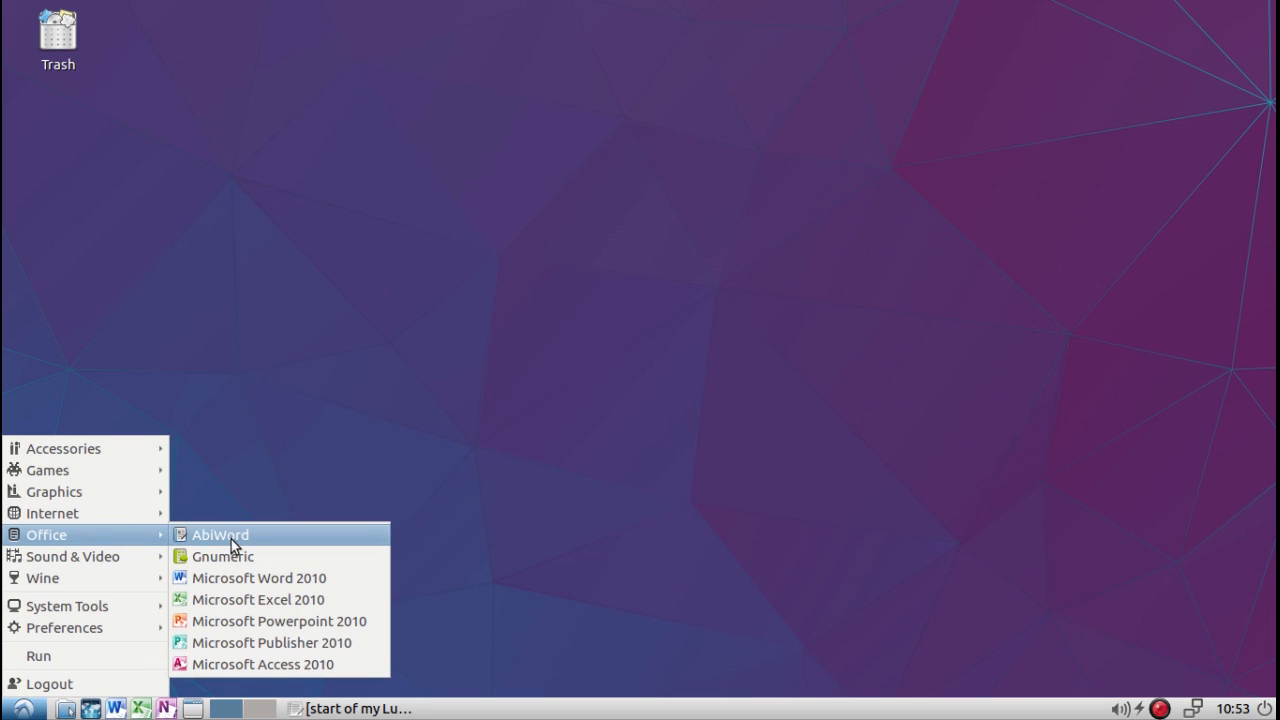
left_click(248, 477)
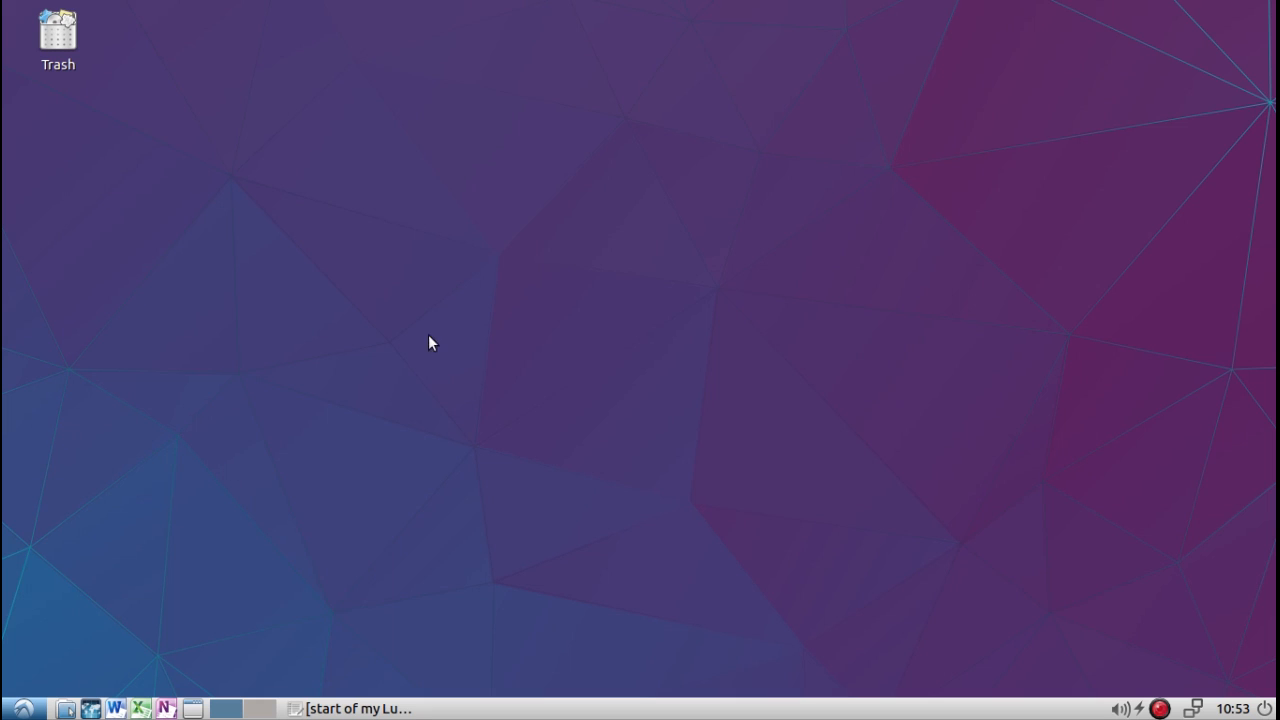
left_click(24, 708)
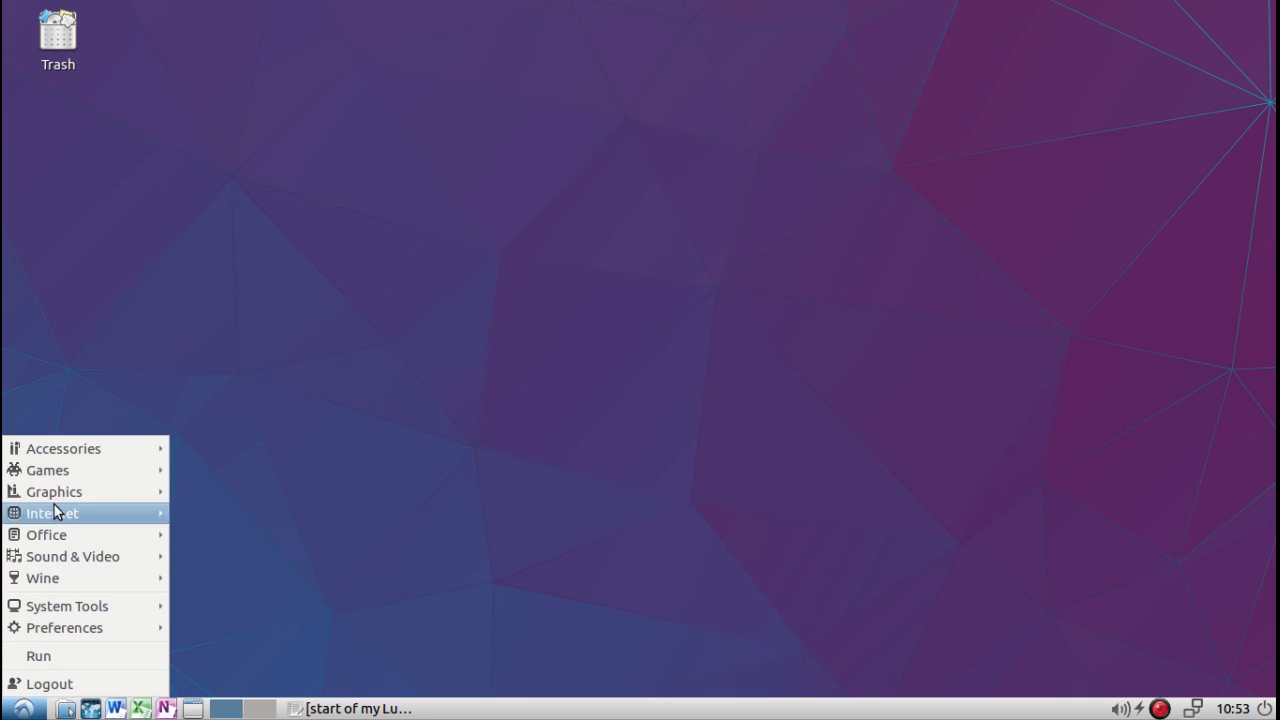
left_click(386, 398)
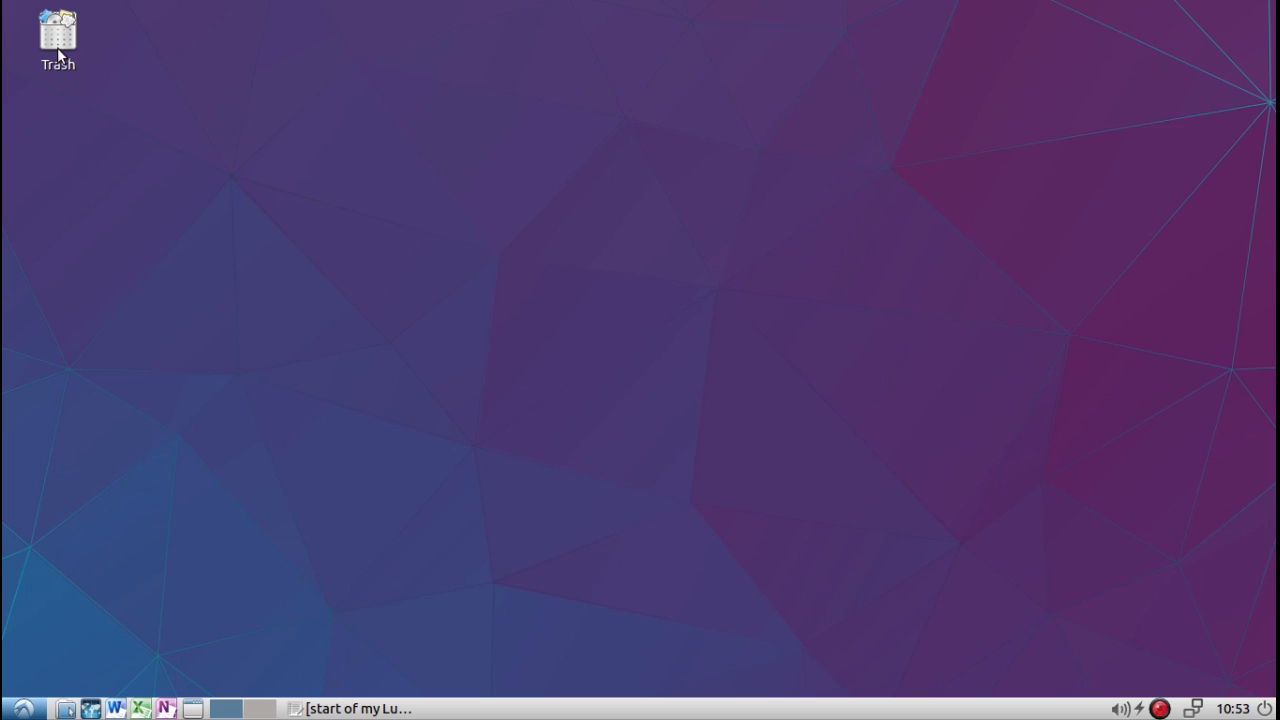
left_click(336, 709)
left_click(336, 709)
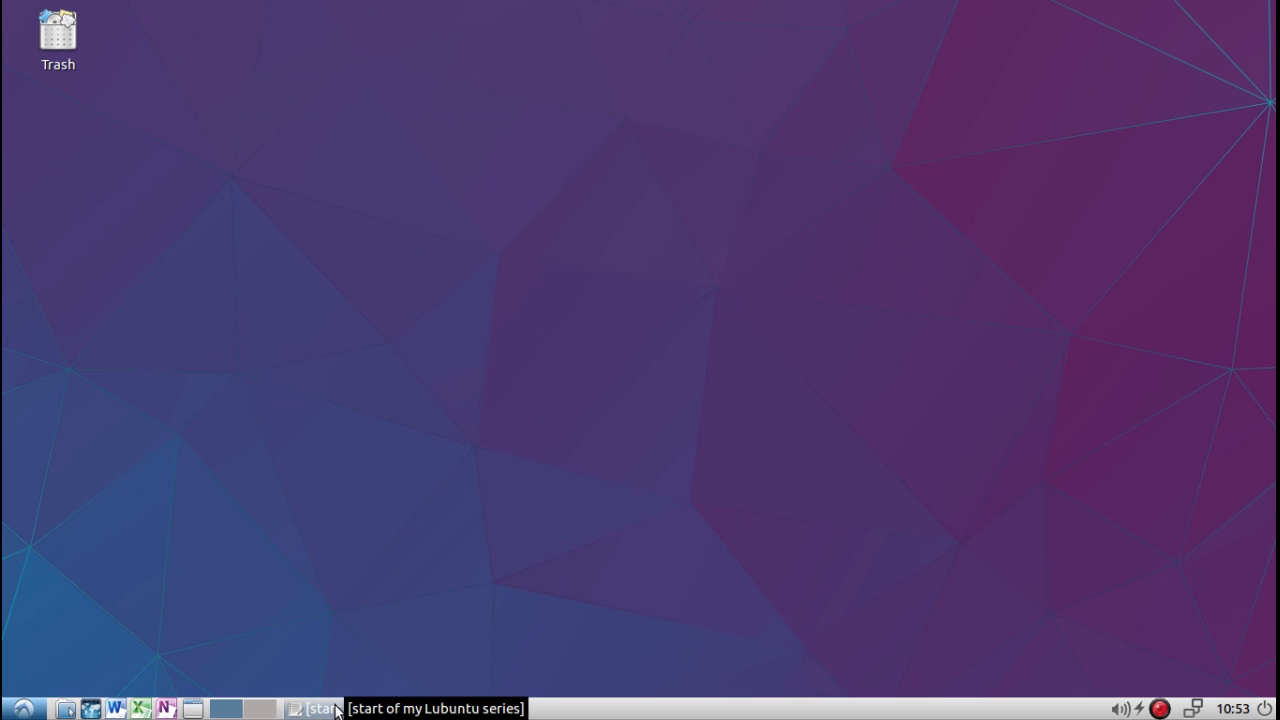
Step: Open PlayOnLinux and the MenuLibre menu editor and arrange their windows side by side
left_click(22, 708)
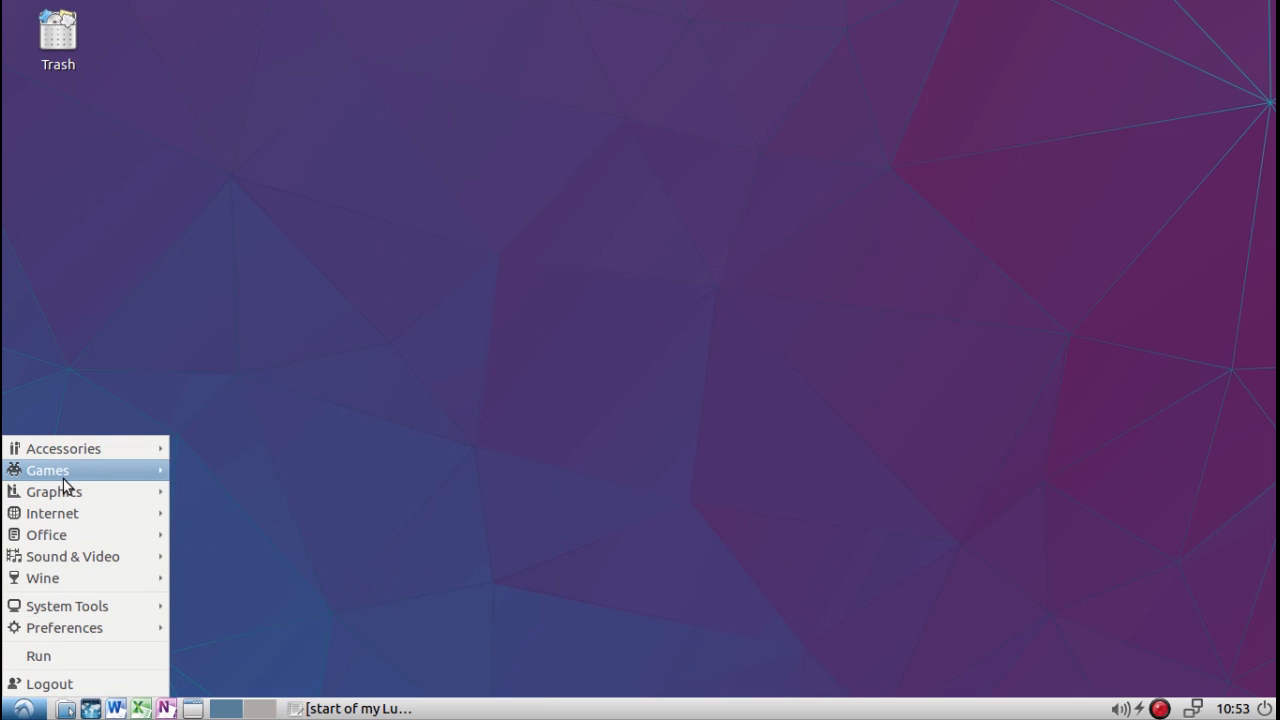
left_click(235, 471)
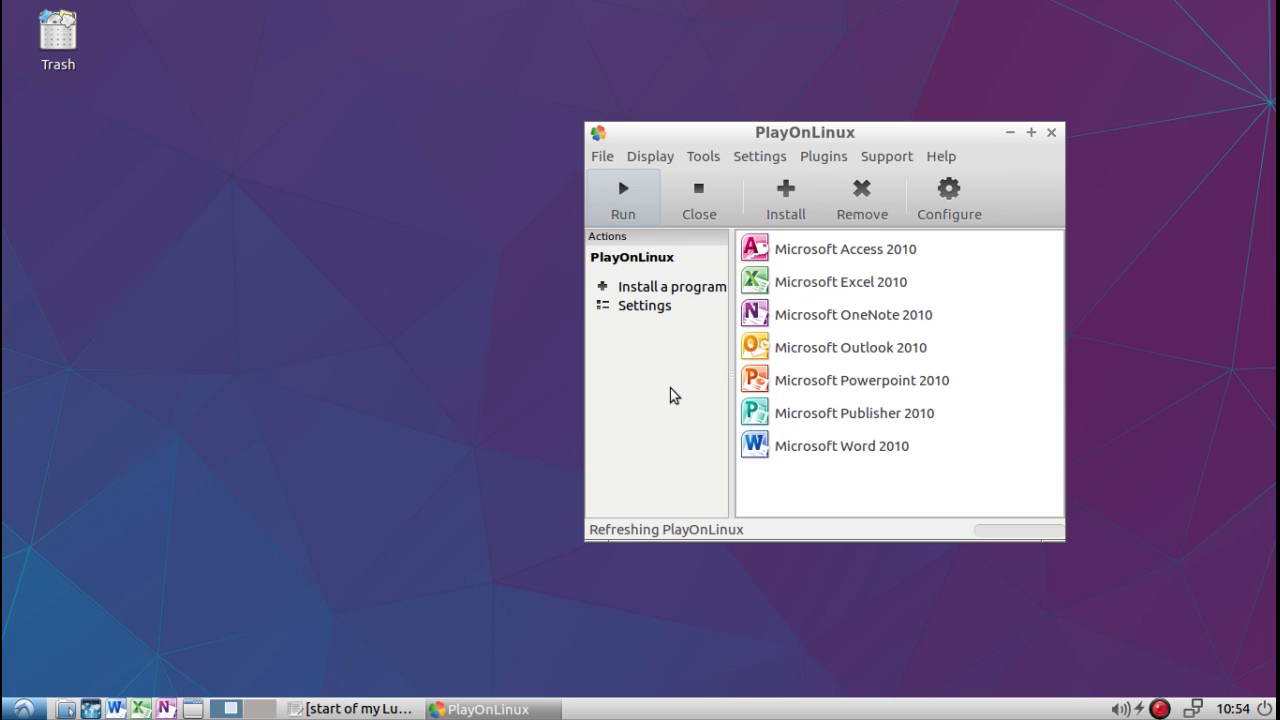
left_click(24, 709)
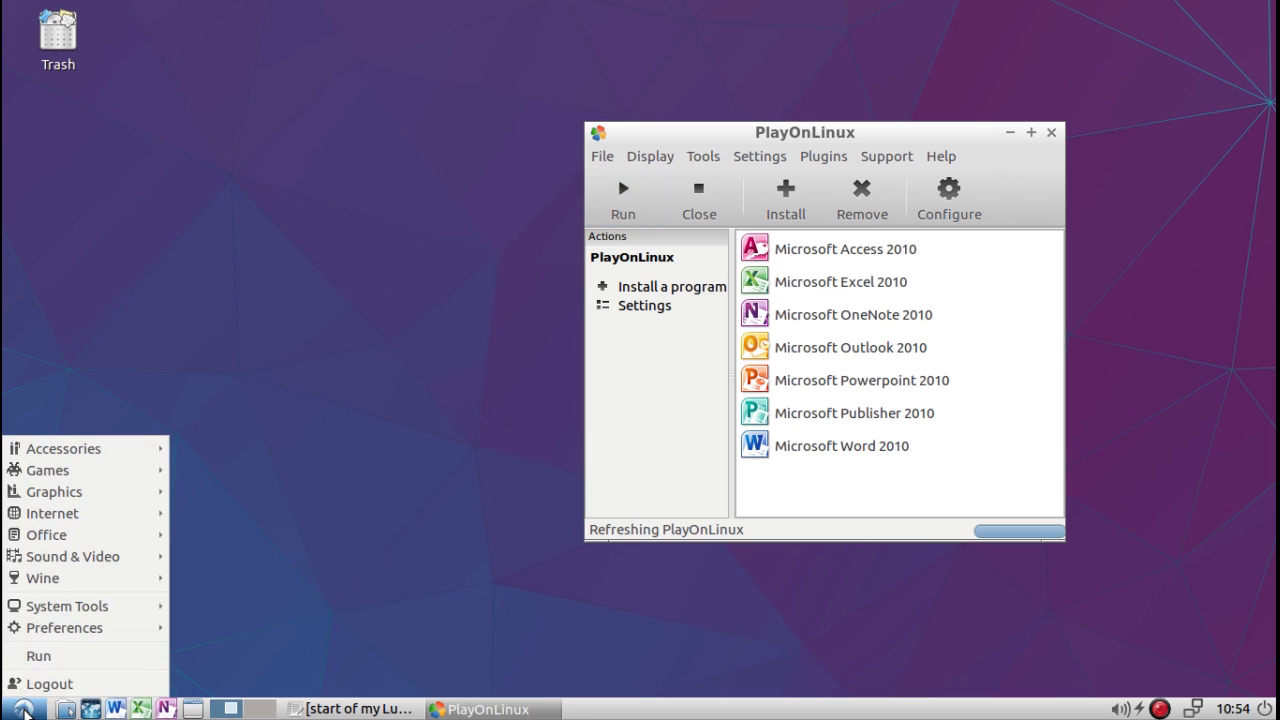
mouse_move(53, 610)
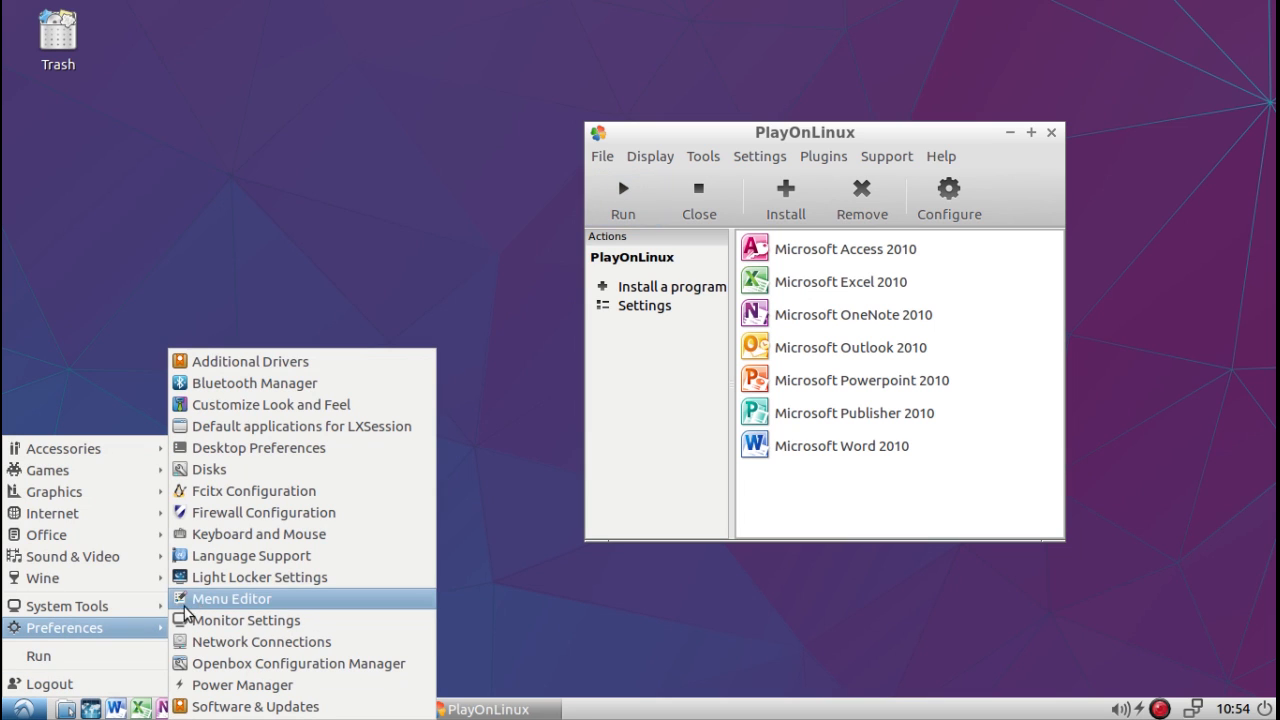
left_click(229, 600)
left_click_drag(792, 74, 530, 94)
left_click(862, 126)
left_click_drag(864, 128, 1024, 137)
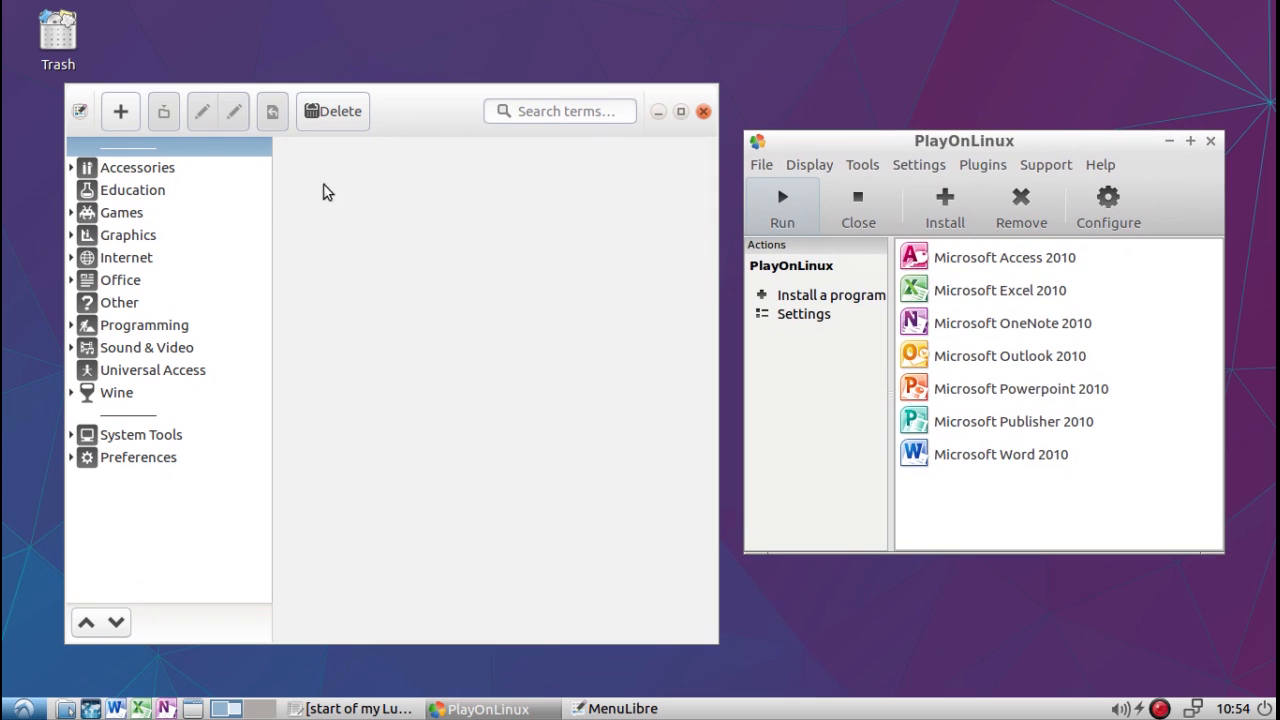
Step: Examine the entries of the Office and Internet categories in MenuLibre, and check the categories in the application menu
left_click(80, 285)
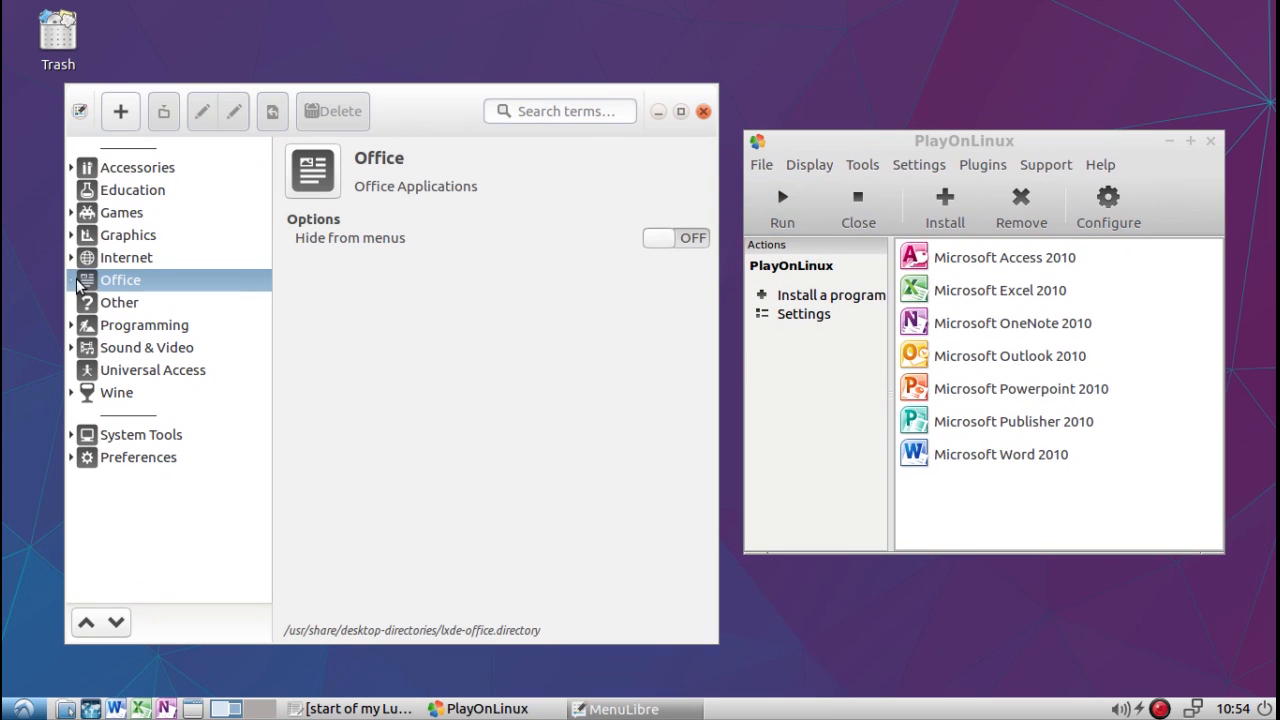
left_click(72, 284)
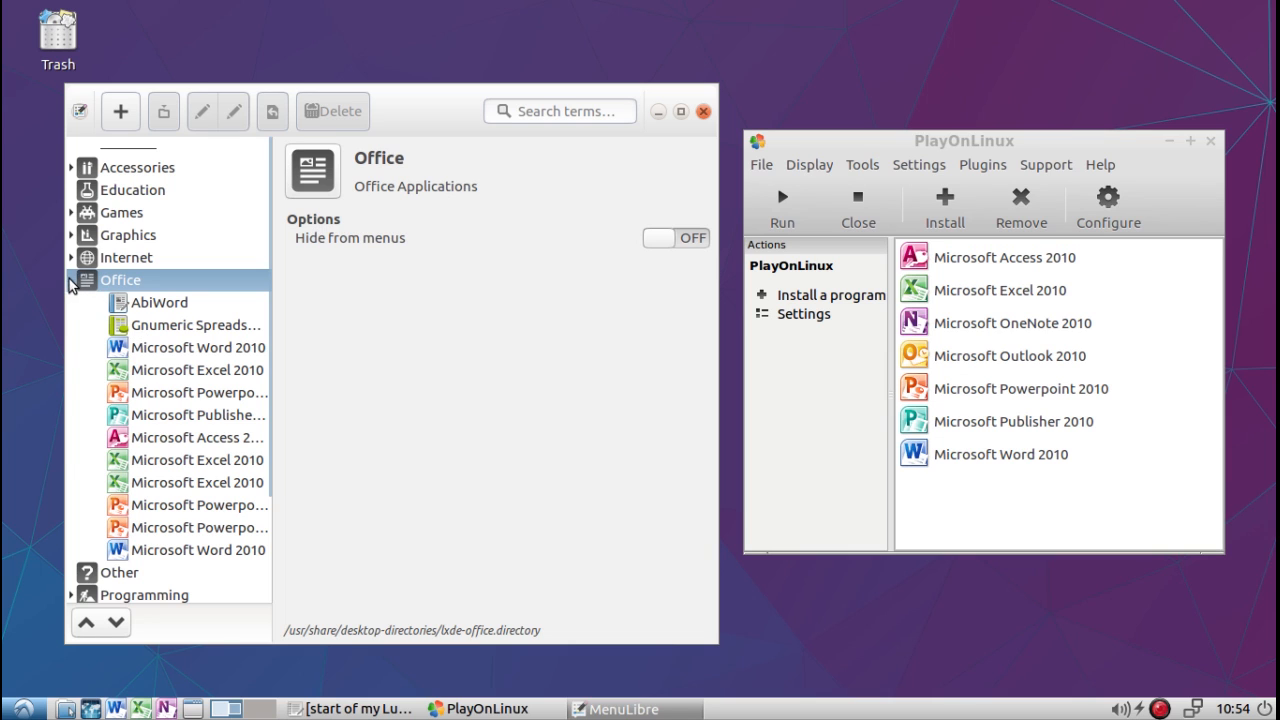
left_click(72, 284)
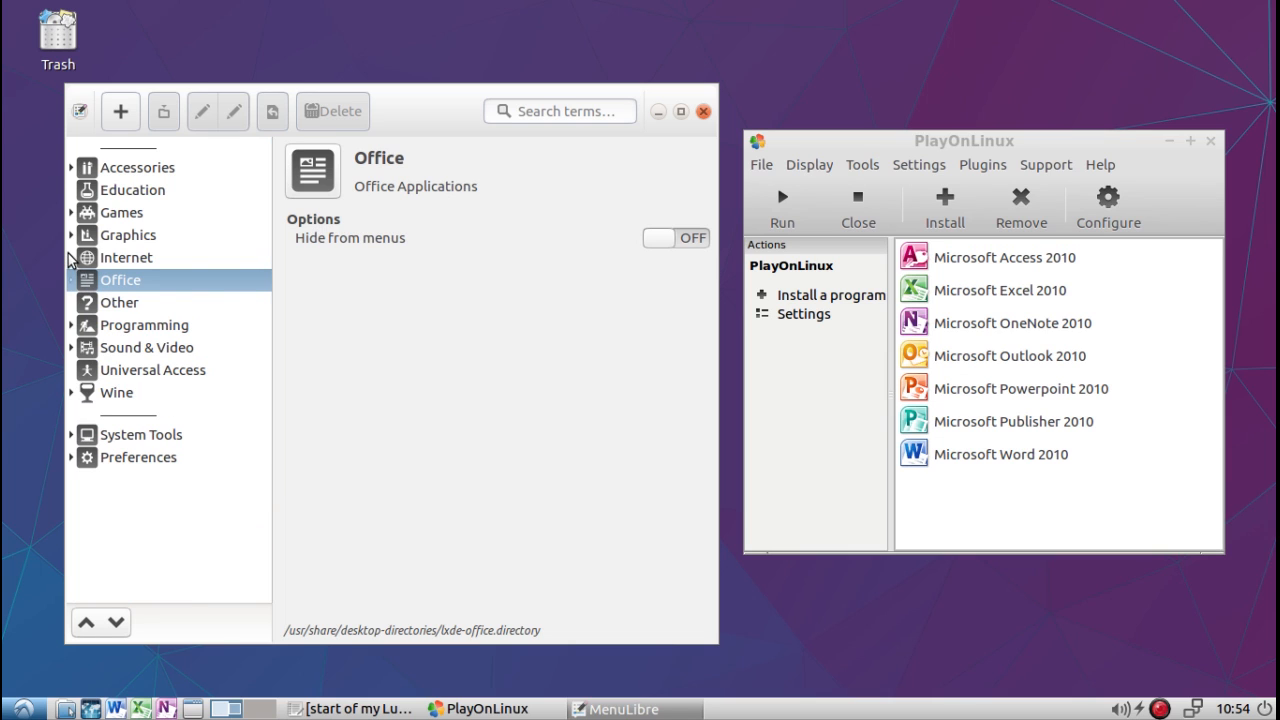
left_click(70, 258)
left_click(70, 258)
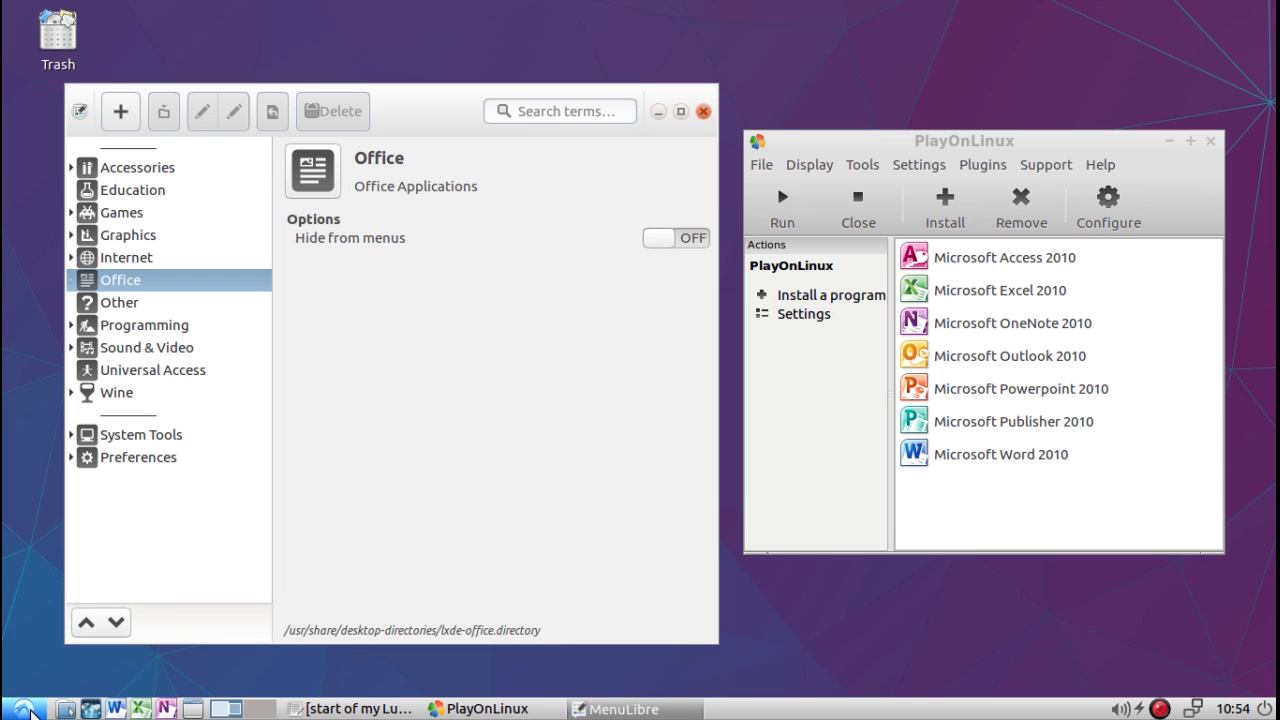
left_click(24, 708)
mouse_move(43, 562)
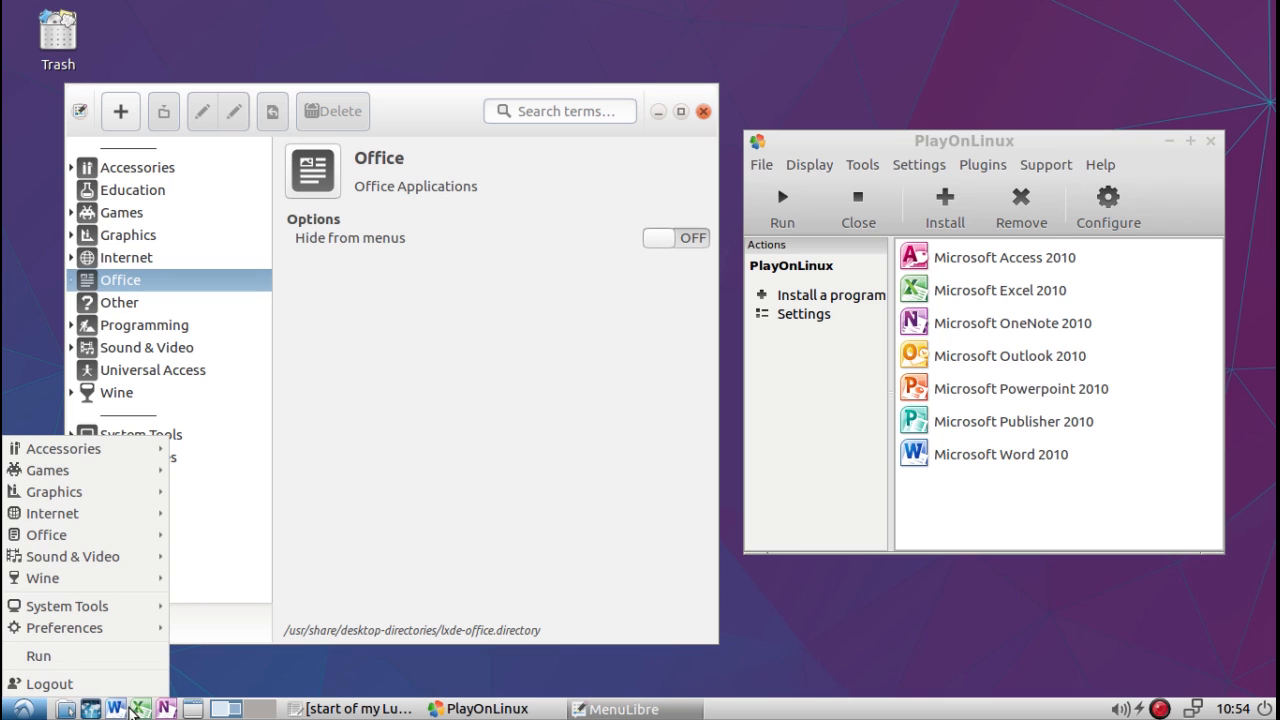
left_click(193, 684)
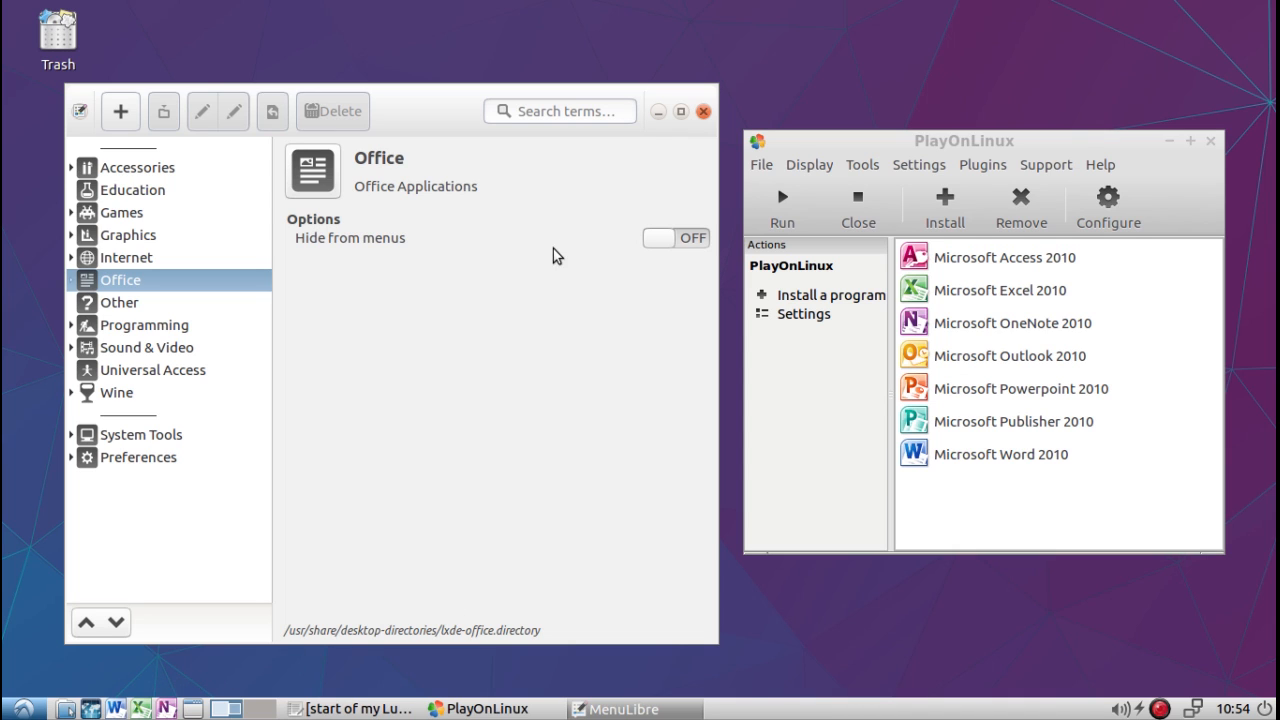
Step: Close the MenuLibre and PlayOnLinux windows
left_click(703, 111)
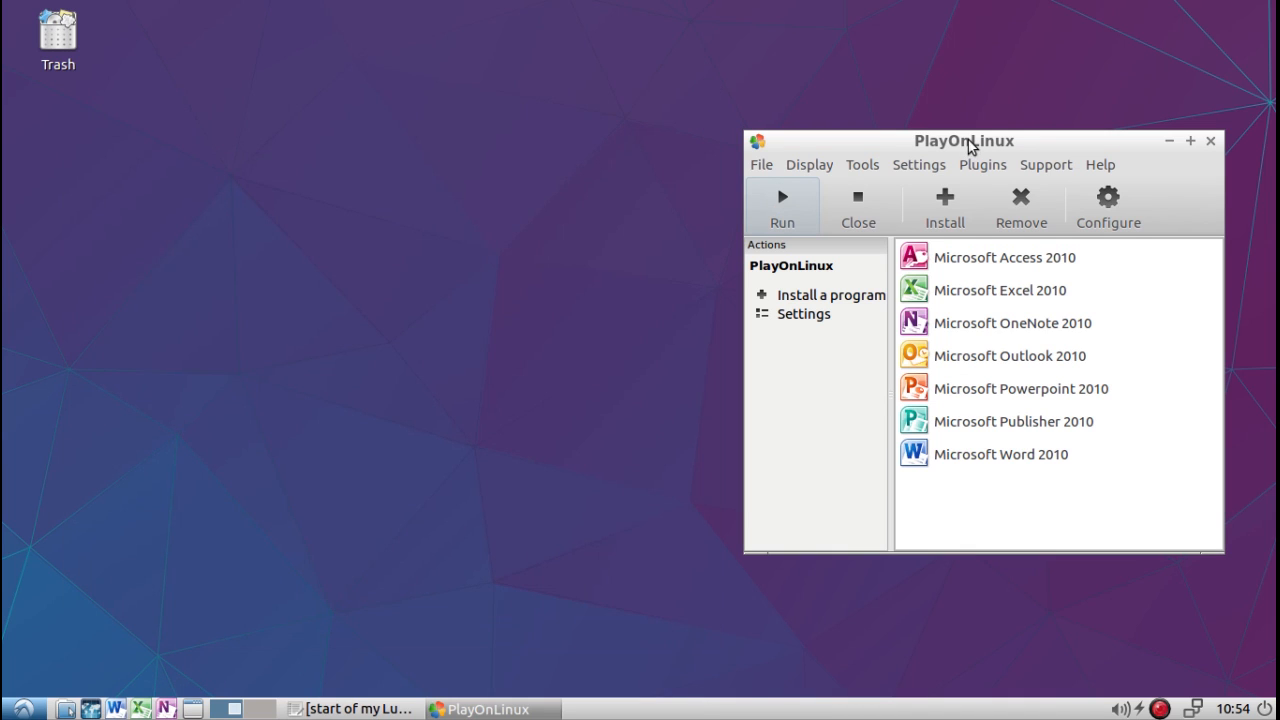
left_click(1211, 142)
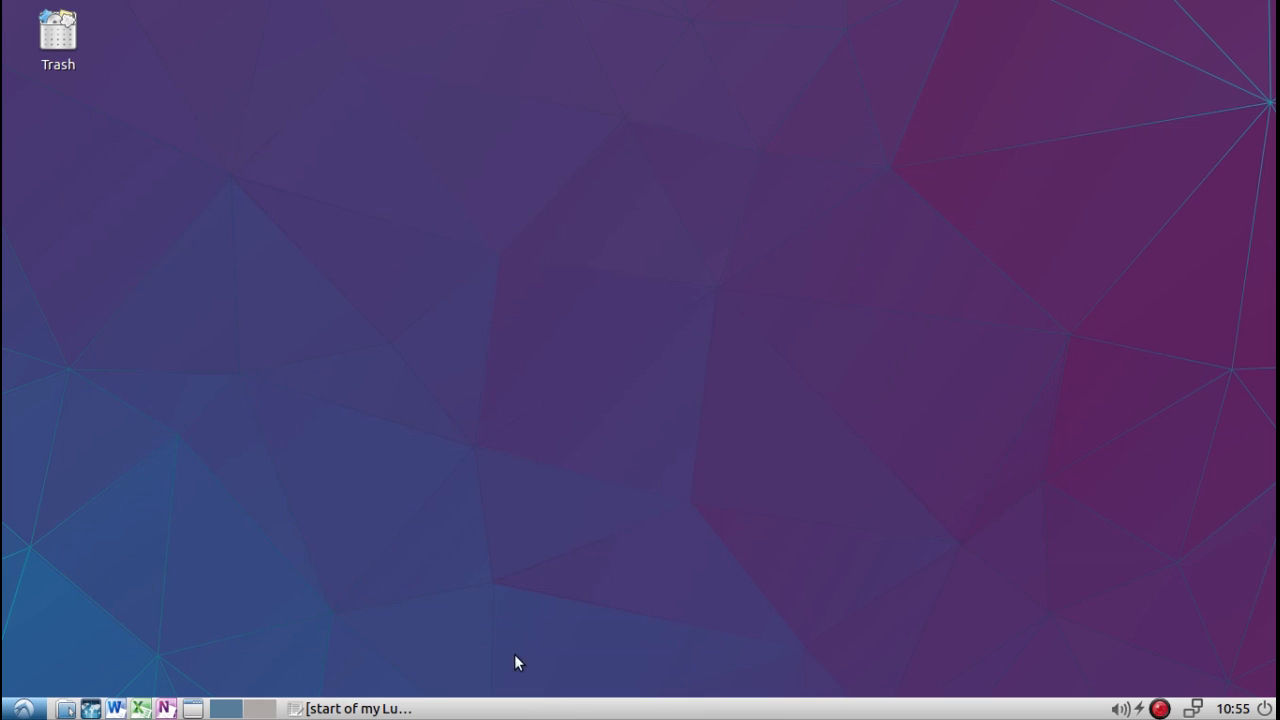